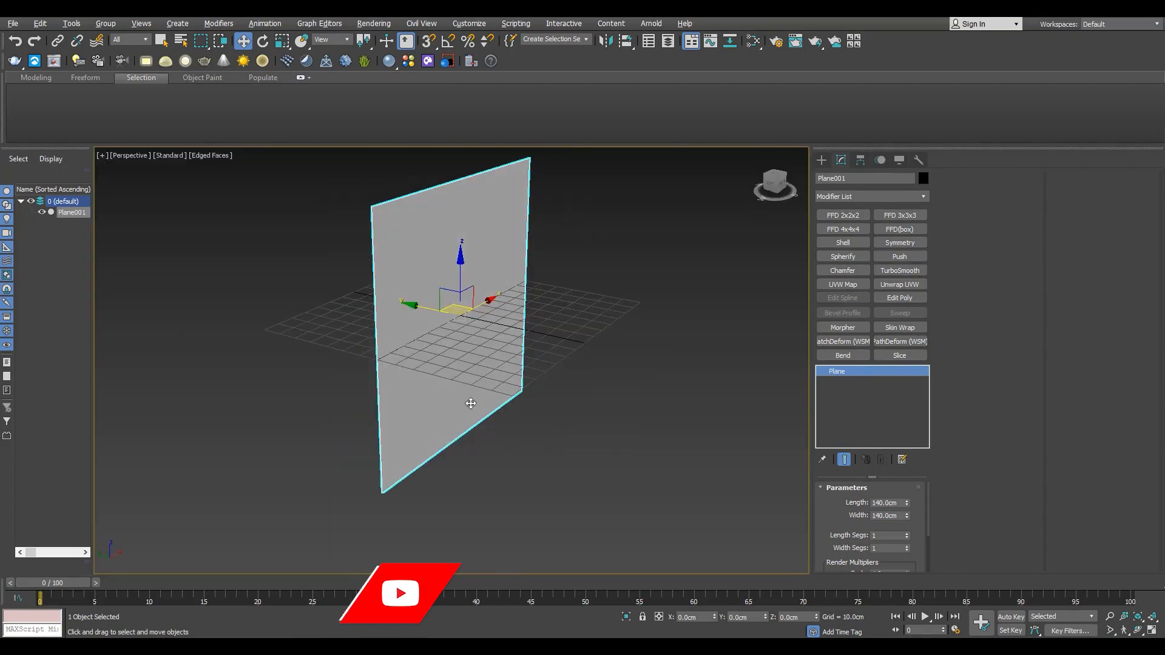
Add a Shell modifier to the upright plane and set its outer amount to 30 cm
left_click(843, 243)
scroll(511, 296, "up", 3)
left_click_drag(909, 518, 946, 612)
scroll(507, 406, "down", 4)
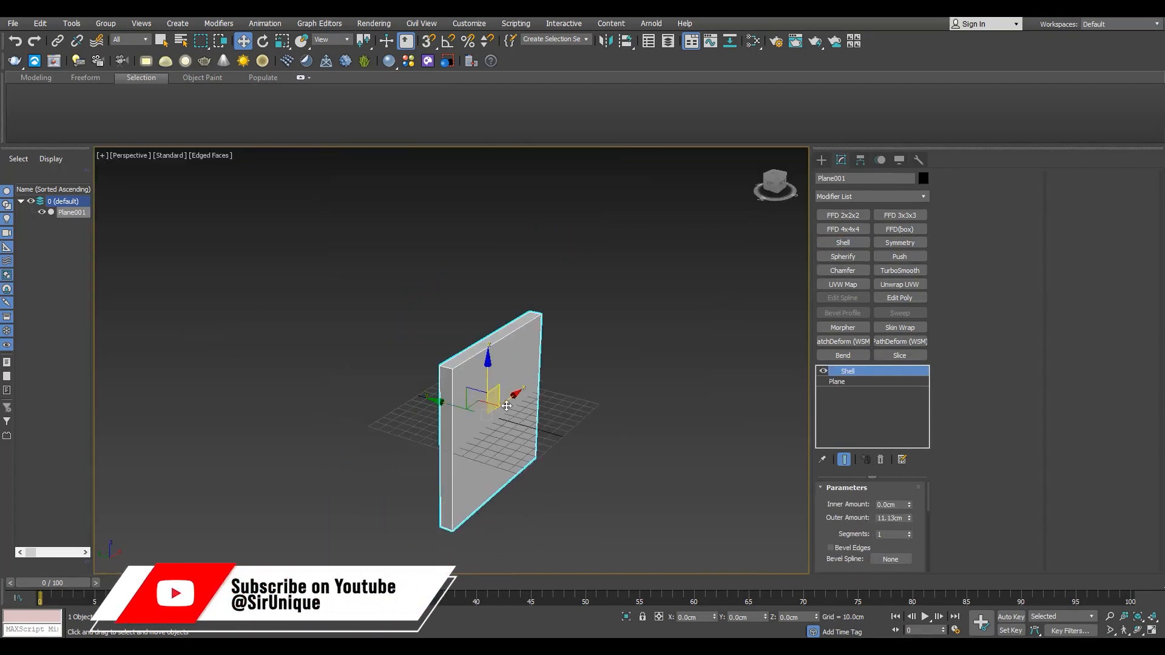
double_click(894, 518)
type("20")
key("Return")
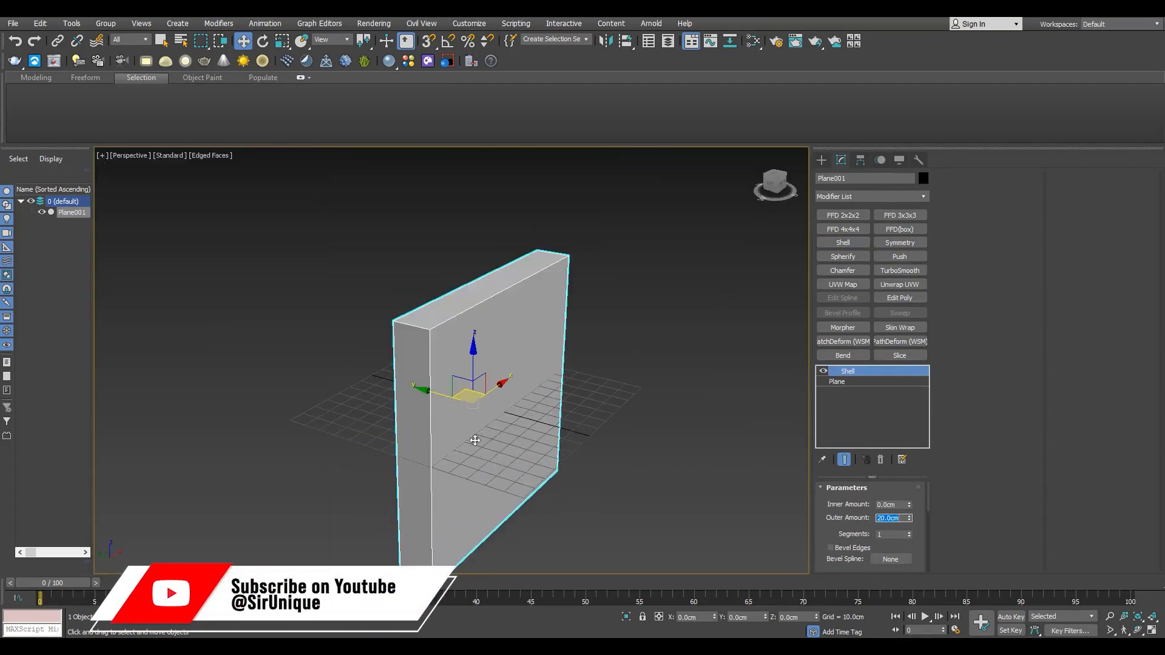
type("50")
key("Return")
type("30")
key("Return")
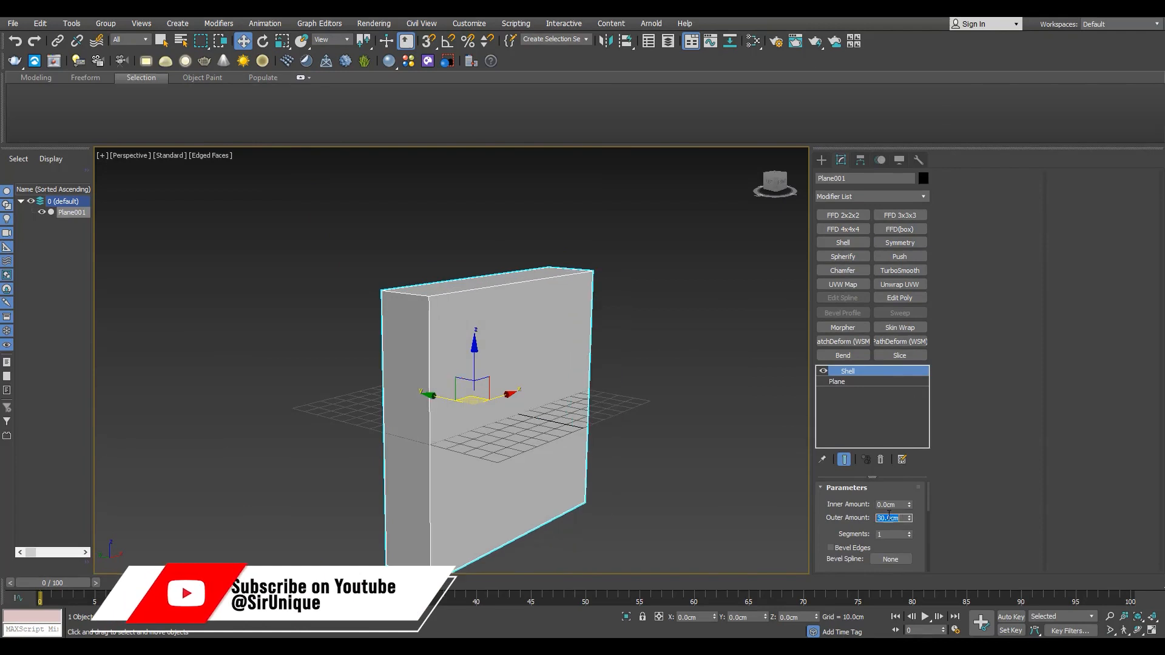
Convert the shelled plane to an editable poly and open the chamfer settings for its four short corner edges
middle_click_drag(668, 448, 598, 432)
key("ctrl+e")
key("2")
left_click(979, 247)
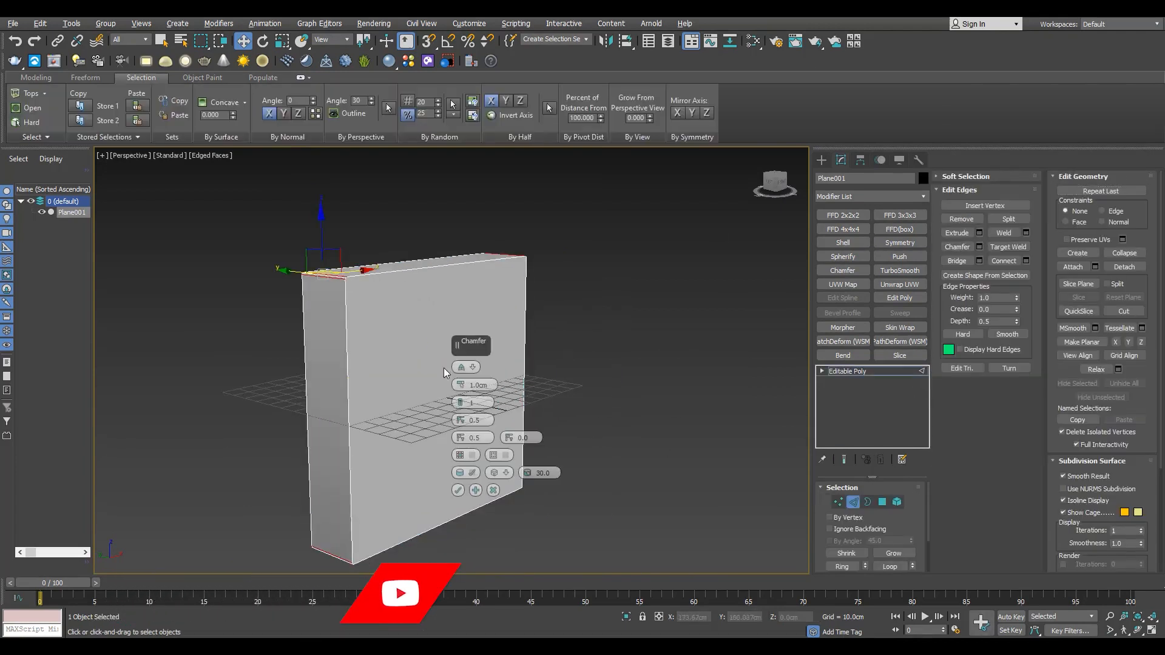
Widen the corner chamfer to about 13.8 cm and set its type to Tri
left_click_drag(466, 341, 465, 324)
middle_click_drag(401, 341, 347, 338, "alt")
left_click(460, 400)
scroll(346, 291, "up", 4)
middle_click_drag(340, 285, 309, 325, "alt")
left_click(461, 405)
left_click(472, 366)
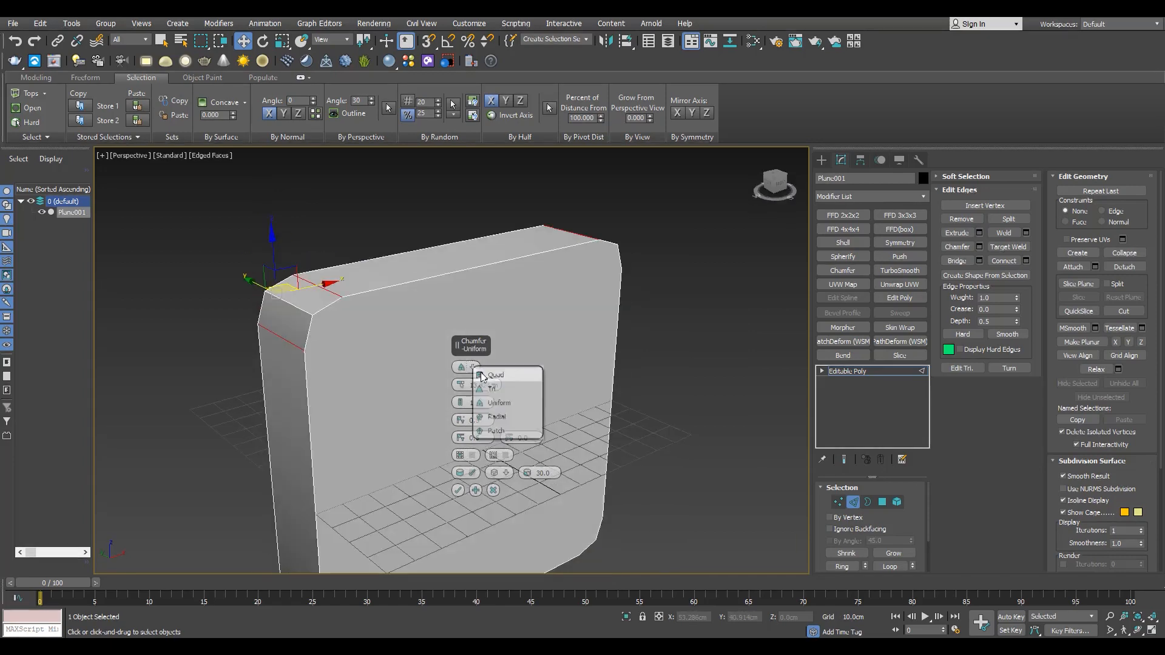
left_click(480, 388)
Set the corner chamfer to about 18.189 cm with 3 segments and apply it
double_click(460, 400)
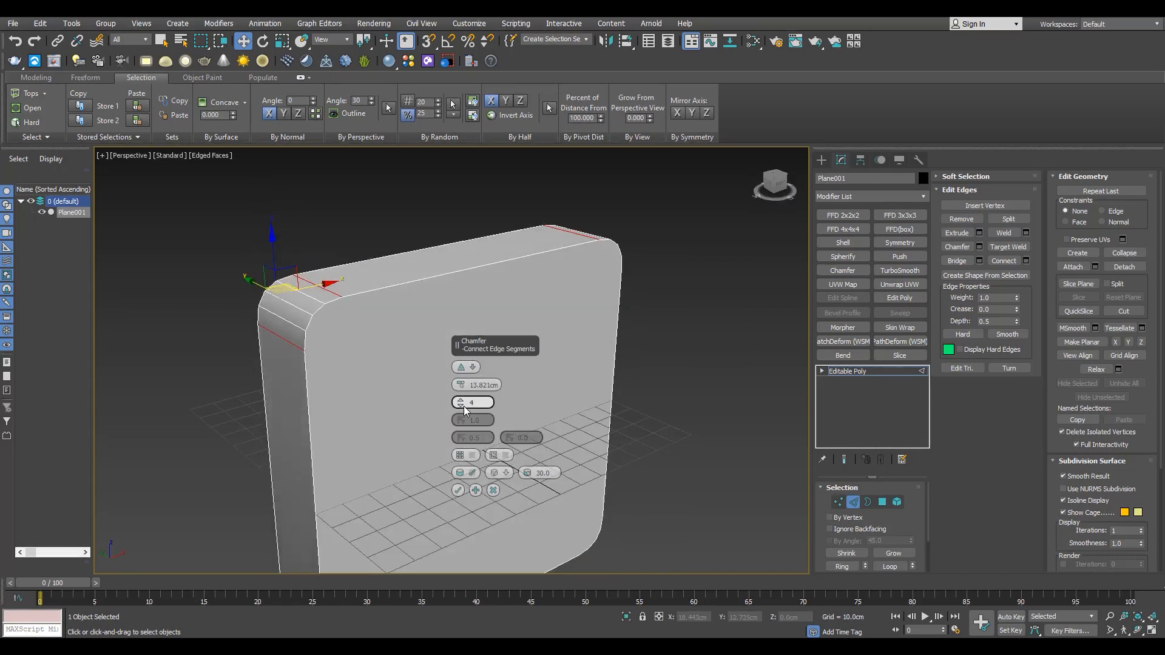
left_click(464, 406)
middle_click_drag(412, 388, 354, 364, "alt")
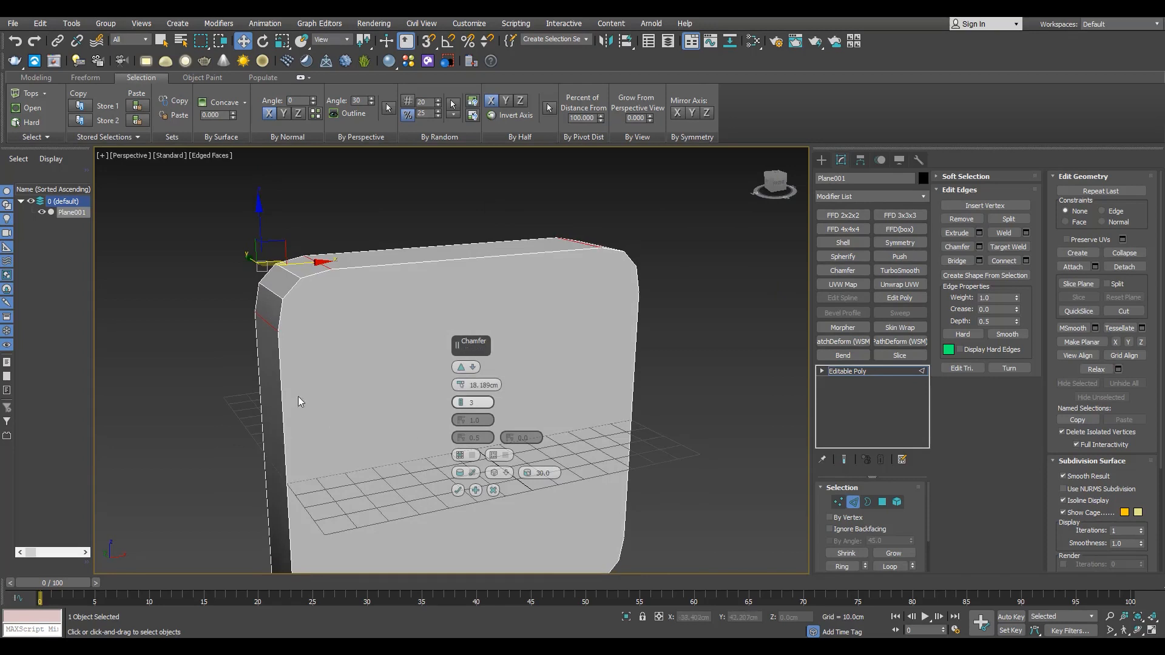
scroll(265, 340, "down", 3)
middle_click_drag(298, 397, 337, 346, "alt")
scroll(264, 340, "up", 1)
left_click(458, 490)
Inset the large front polygon using a Bevel with 0 cm height and a negative outline
left_click(883, 503)
left_click(838, 502, "ctrl")
scroll(901, 520, "down", 3)
key("4")
key("ctrl+shift+b")
right_click(461, 386)
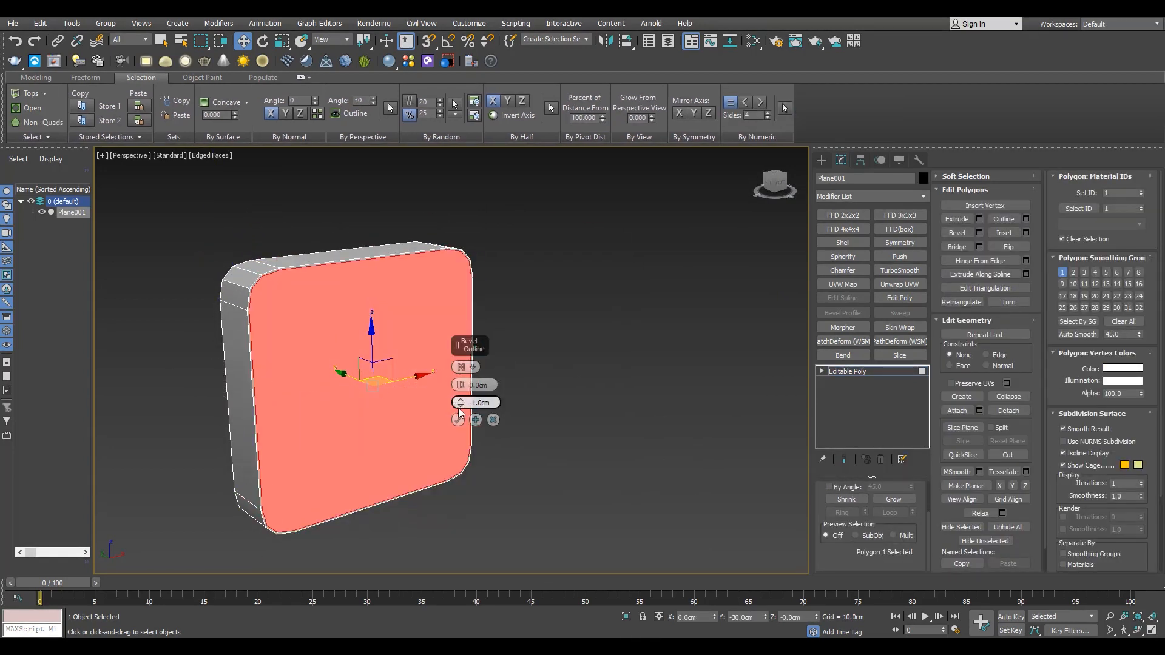
left_click_drag(458, 409, 459, 447)
Turn the inset front polygon into a regular round shape with GeoPoly and scale it down
left_click(36, 77)
left_click(651, 108)
middle_click_drag(393, 331, 338, 317, "alt")
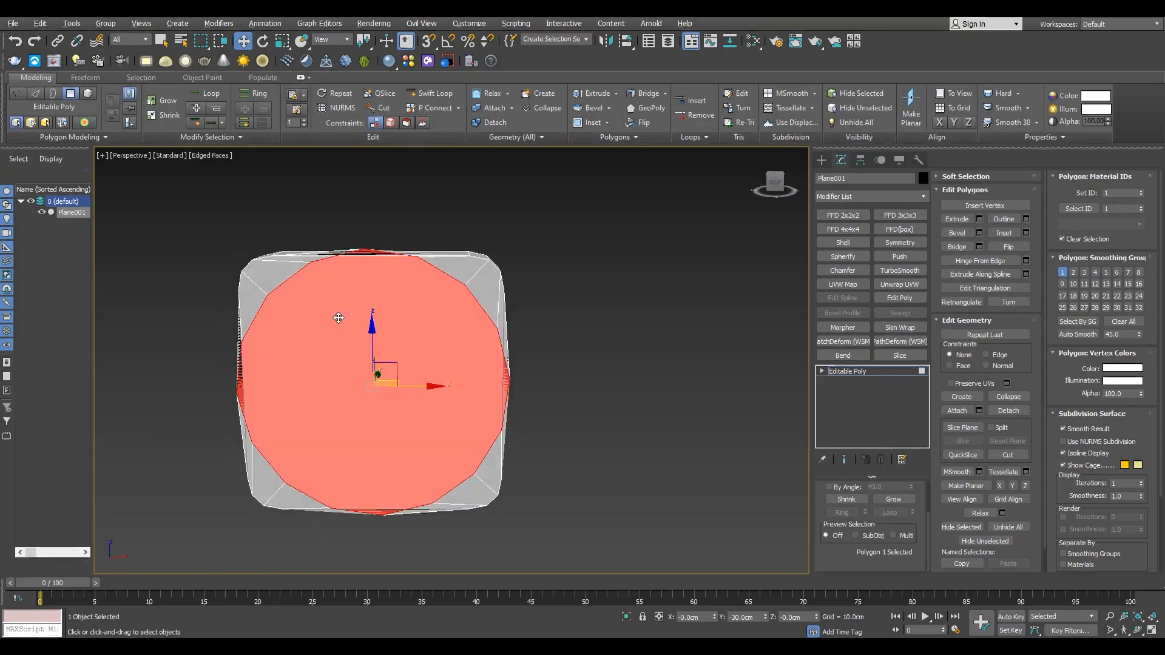
key("alt+w")
middle_click(554, 224)
key("alt+w")
key("r")
left_click_drag(460, 348, 461, 385)
key("alt+w")
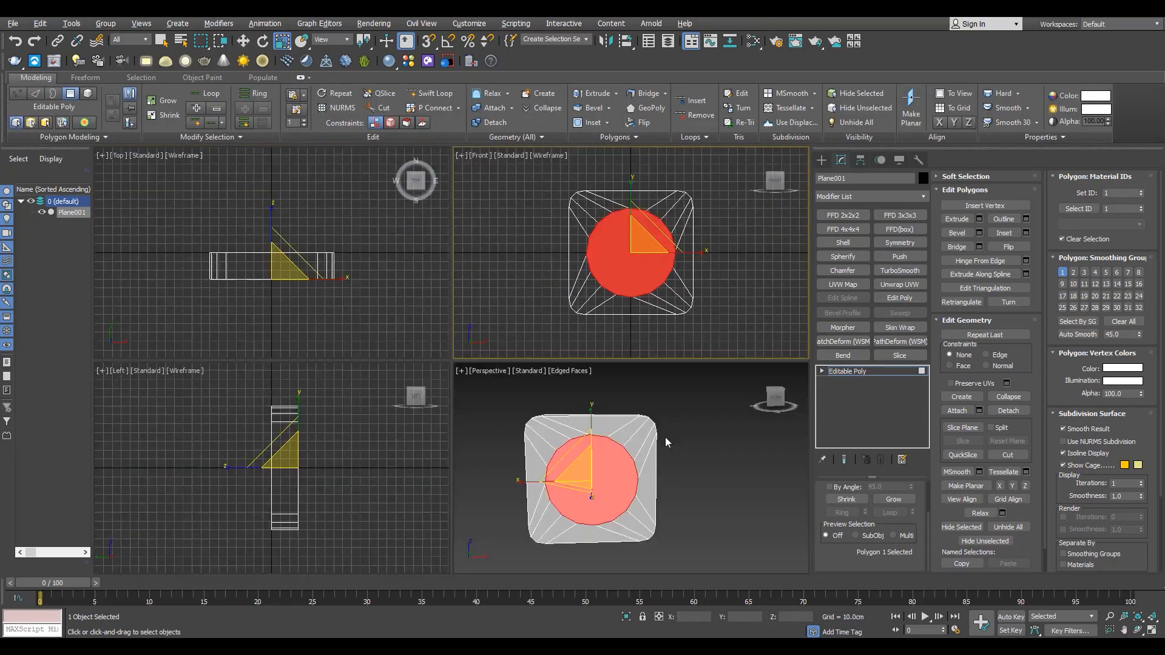
Show the front view shaded and examine the round front polygon from the front and in perspective
middle_click(665, 438)
key("alt+w")
middle_click_drag(666, 438, 534, 415, "alt")
key("alt+w")
middle_click(639, 319)
key("alt+w")
key("F3")
key("z")
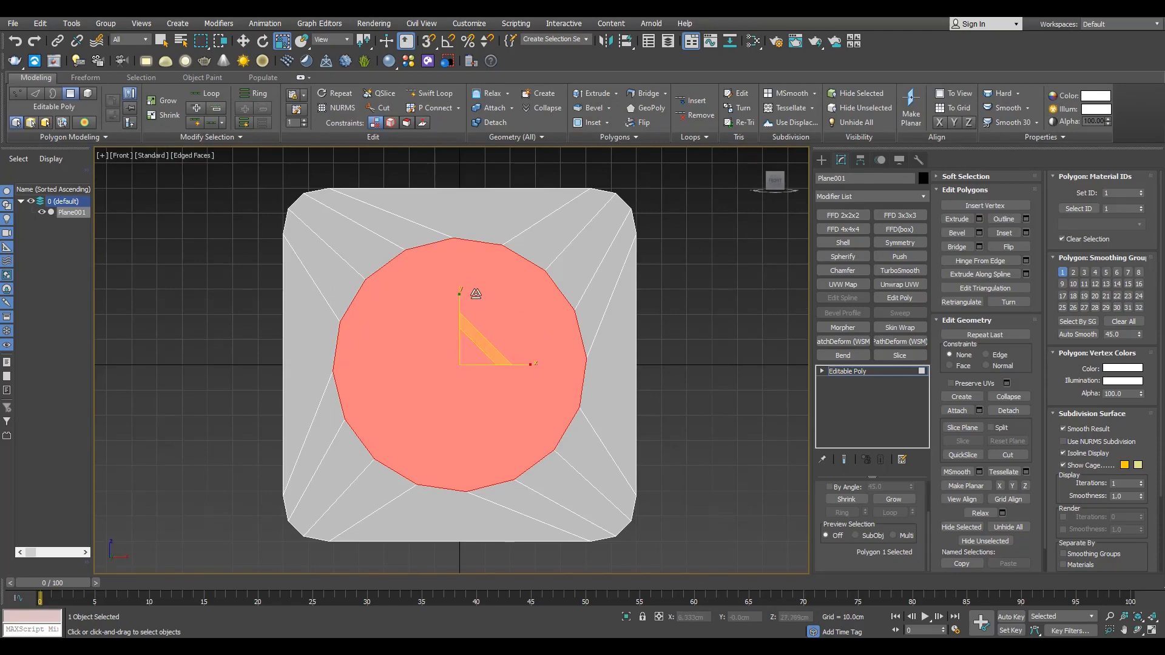
scroll(476, 293, "down", 3)
key("p")
middle_click_drag(418, 346, 455, 396, "alt")
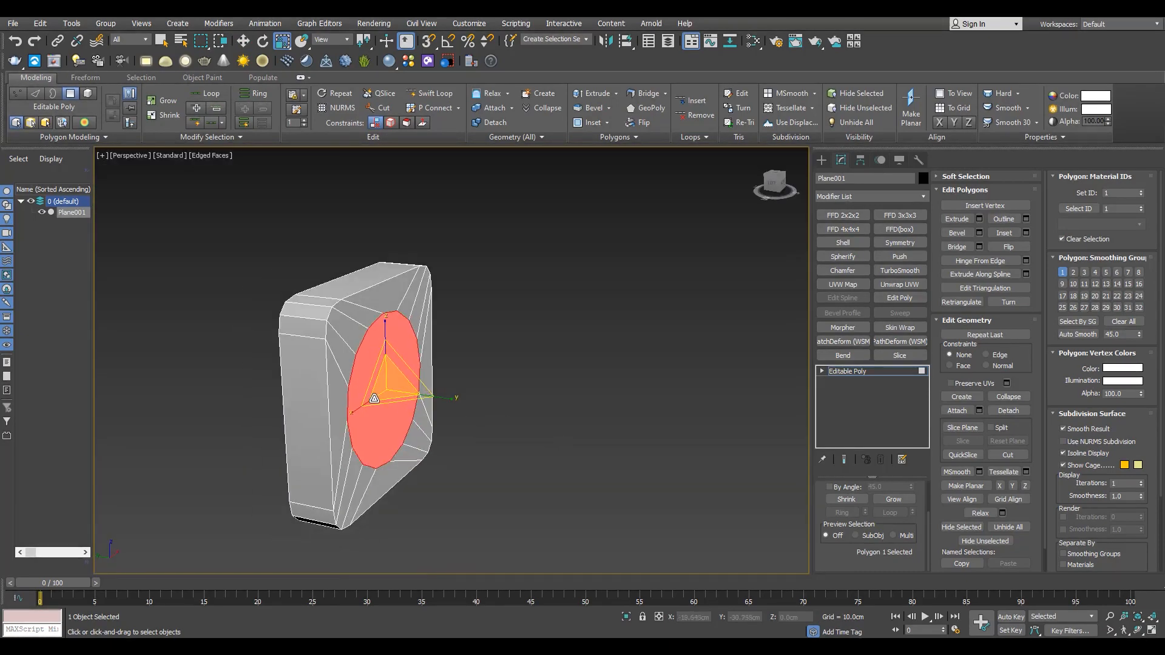
Undo back to the unchamfered block and chamfer its four corner edges by 18.189 cm with 4 segments
key("ctrl+z")
key("2")
left_click(979, 247)
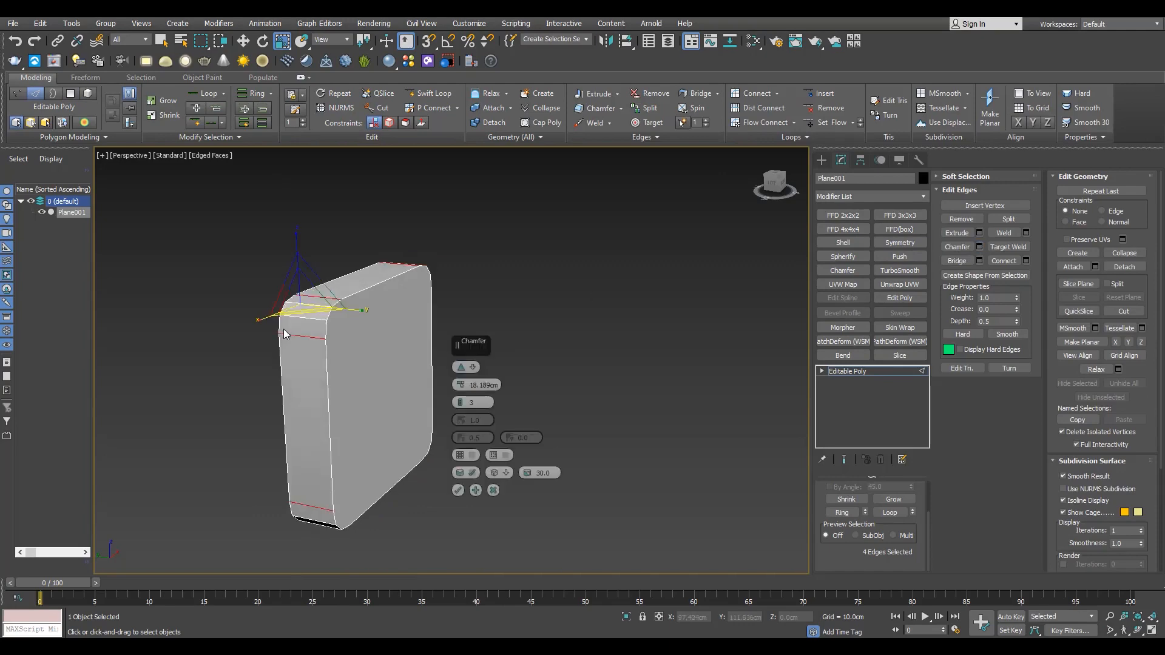
scroll(285, 330, "up", 3)
left_click_drag(460, 384, 461, 392)
middle_click_drag(388, 408, 342, 403, "alt")
middle_click_drag(303, 286, 267, 374, "alt")
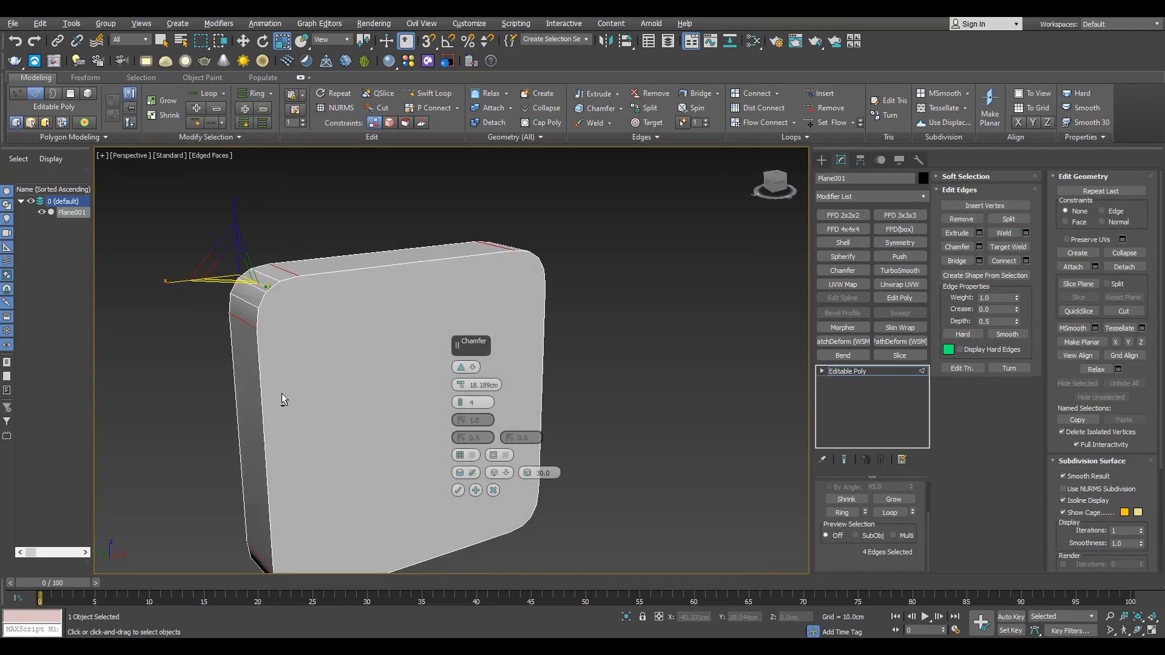
left_click(458, 490)
Connect the horizontal edges of the block at their midpoints to add a vertical centre line
key("f")
scroll(481, 310, "down", 2)
key("2")
key("2")
left_click_drag(480, 260, 471, 533)
key("ctrl+shift+e")
key("1")
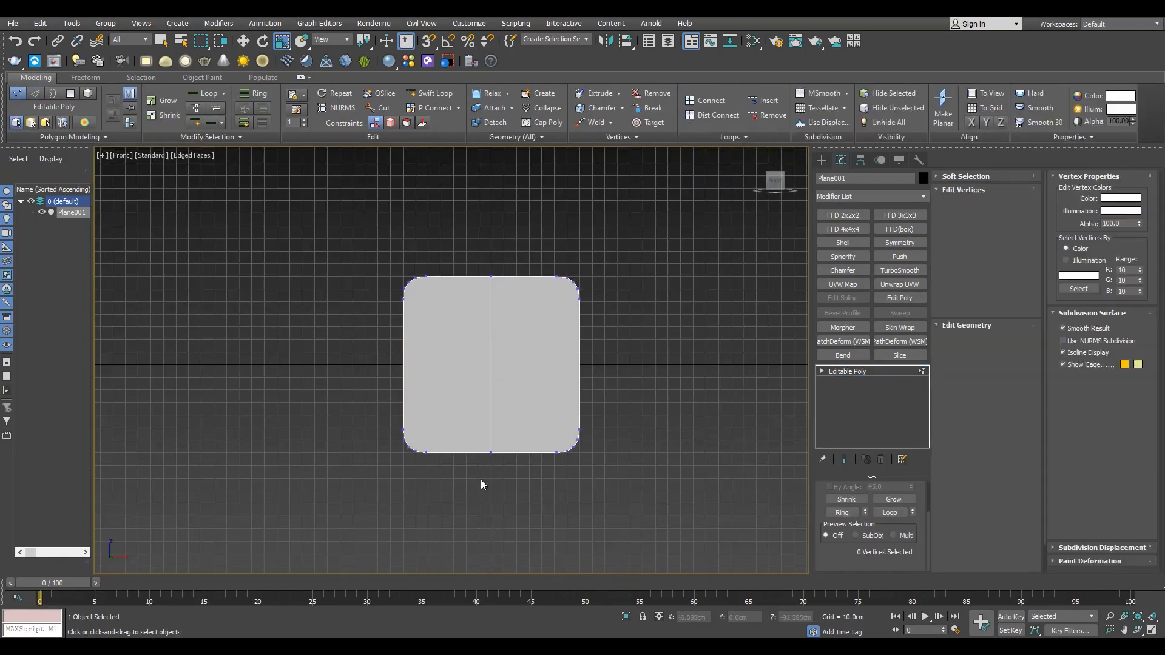
Connect the vertical edges across the block's middle to add a horizontal centre line
key("2")
left_click_drag(376, 345, 756, 363)
key("ctrl+shift+e")
key("1")
Select the four front polygons and inset them as one group using a Bevel with a negative outline
key("z")
key("4")
left_click(475, 307)
left_click(424, 317, "ctrl")
left_click(441, 418, "ctrl")
left_click(486, 412, "ctrl")
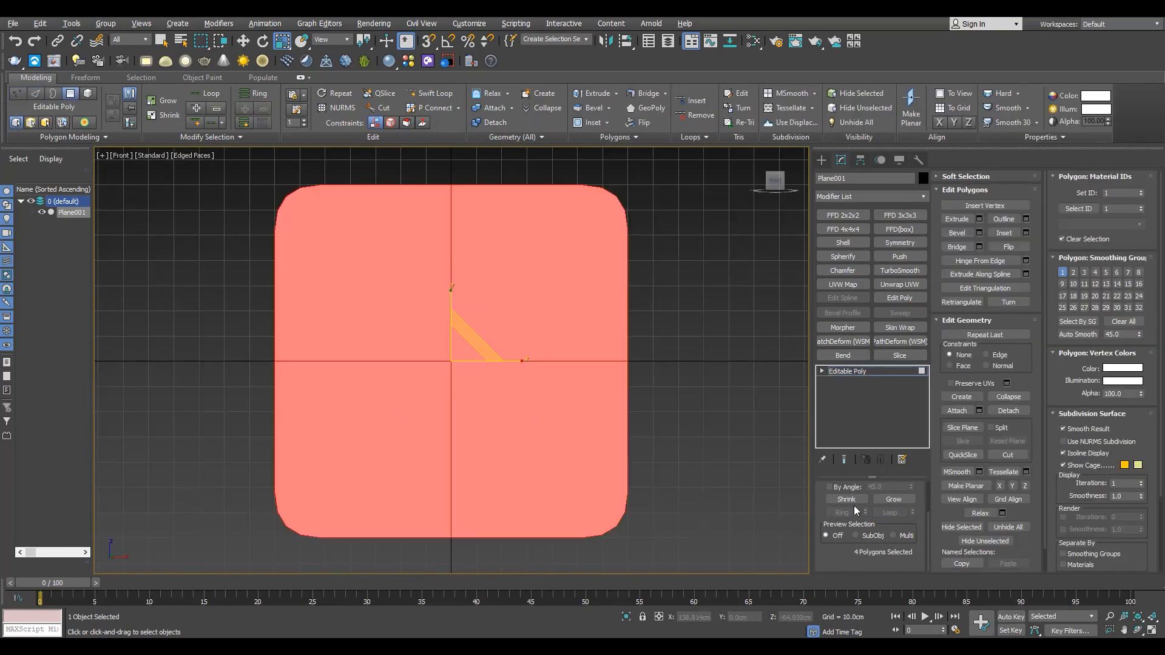
scroll(899, 508, "up", 3)
left_click(853, 501, "shift")
left_click(839, 495, "ctrl")
left_click_drag(893, 492, 890, 455)
key("p")
middle_click_drag(474, 428, 539, 399, "alt")
key("4")
key("ctrl+shift+b")
left_click_drag(461, 403, 480, 534)
left_click(459, 420)
Try GeoPoly on the four front polygons together and undo it
left_click(654, 108)
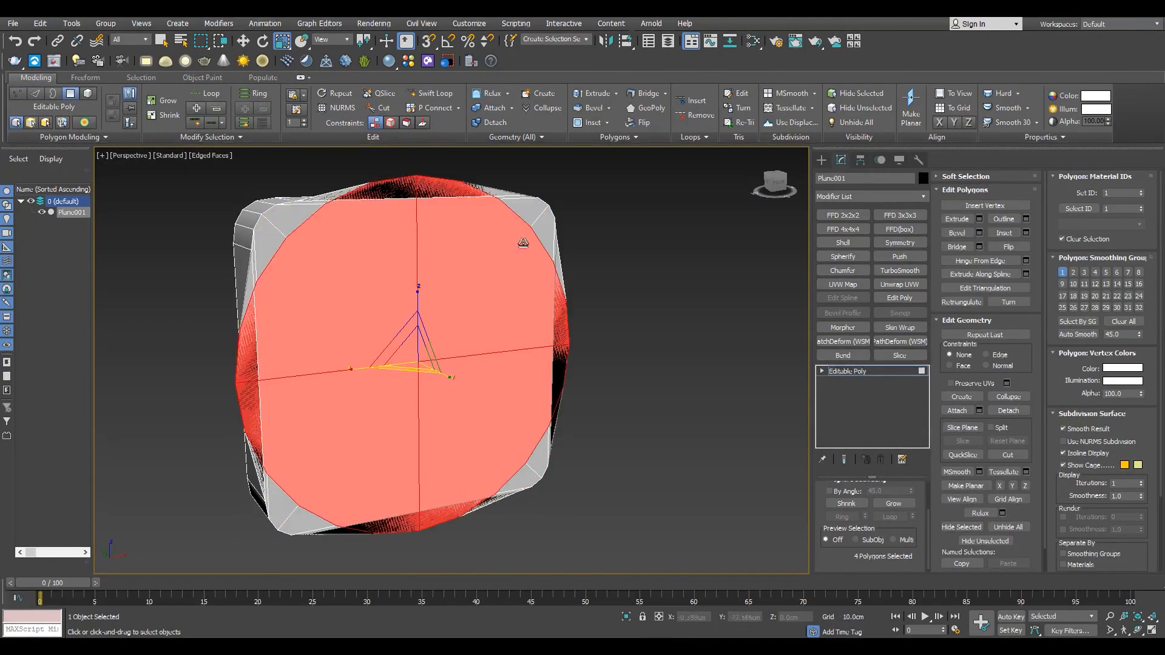
left_click(654, 108)
key("ctrl+z")
key("ctrl+z")
Merge the four front polygons by removing their centre vertex and make the resulting polygon round with GeoPoly
middle_click_drag(454, 322, 397, 332, "alt")
key("1")
left_click(419, 363)
key("BackSpace")
key("4")
left_click(489, 356)
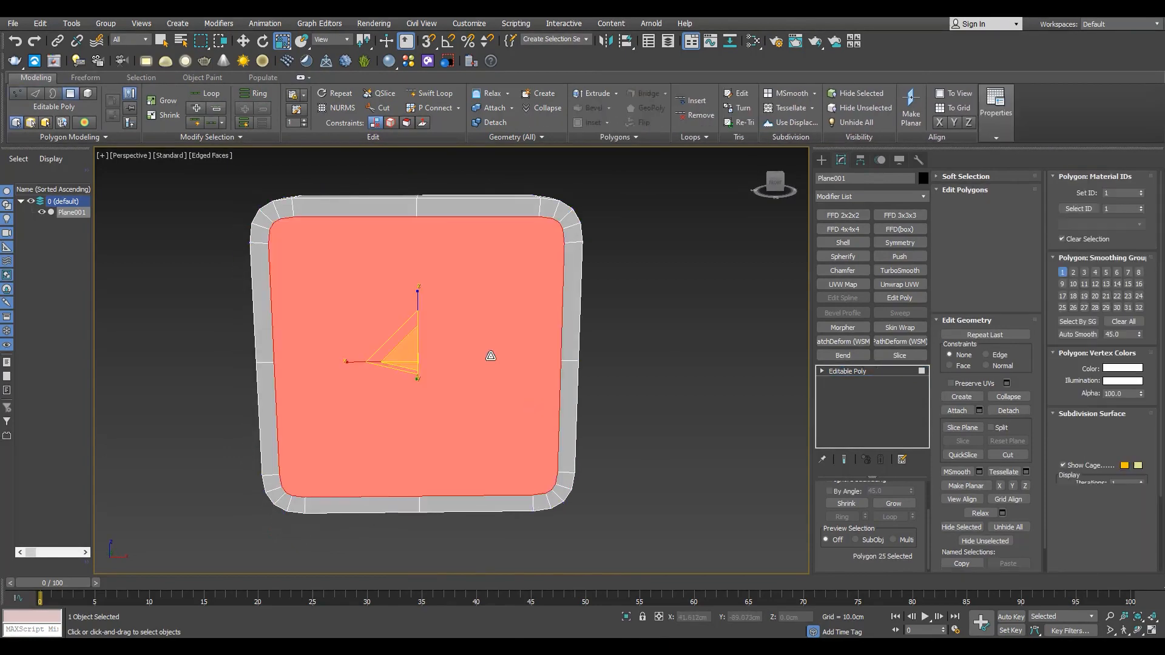
left_click(654, 108)
Scale the round front polygon down evenly so it sits well inside the block's front face
left_click_drag(391, 333, 406, 369)
key("alt+w")
middle_click(625, 226)
key("alt+w")
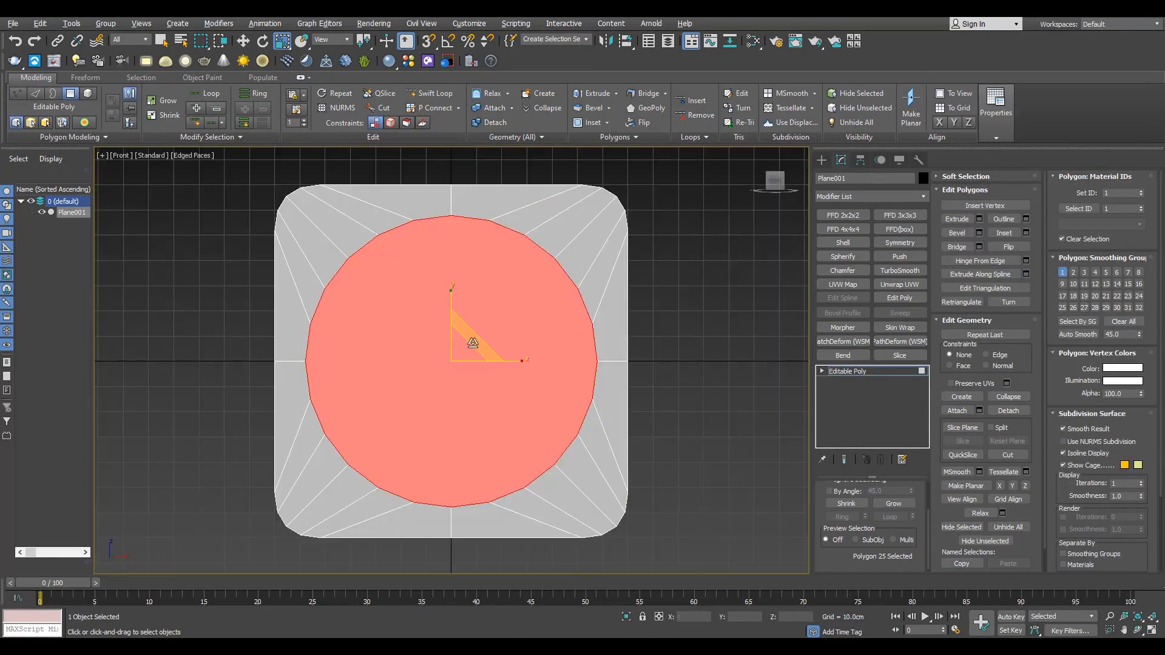
left_click_drag(473, 338, 473, 344)
key("alt+w")
middle_click(531, 436)
key("alt+w")
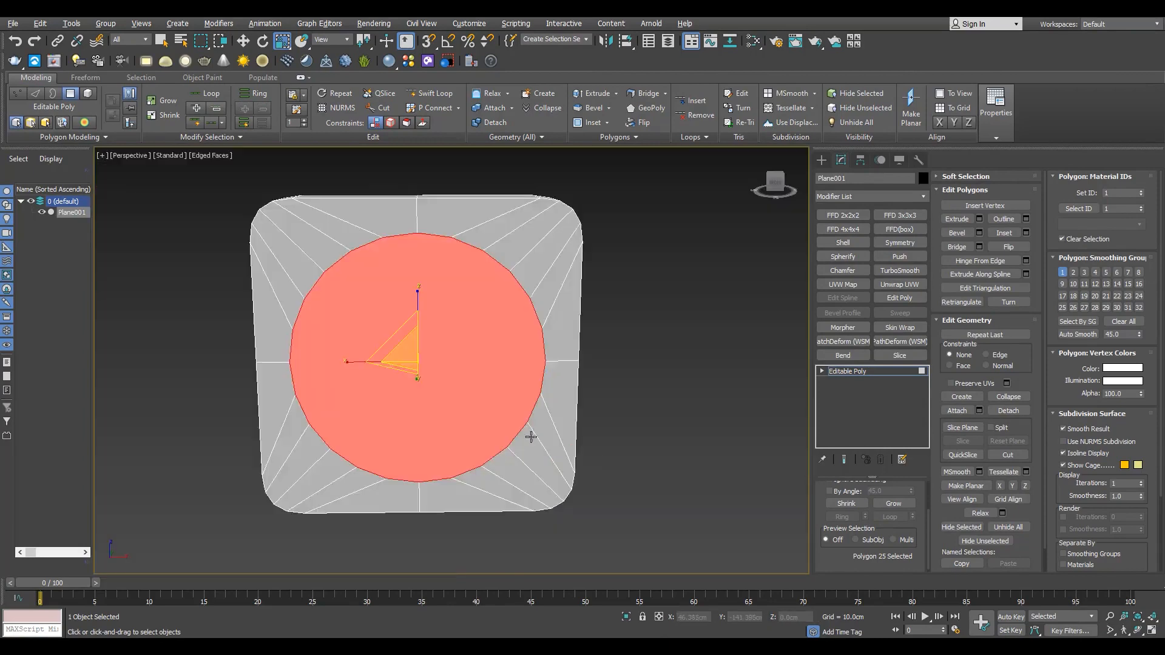
Scale the round polygon to about 86% in its plane and extrude it outward into a long cylinder using Bevel
middle_click_drag(531, 437, 552, 421, "alt")
right_click(549, 420)
left_click(418, 450)
right_click(459, 403)
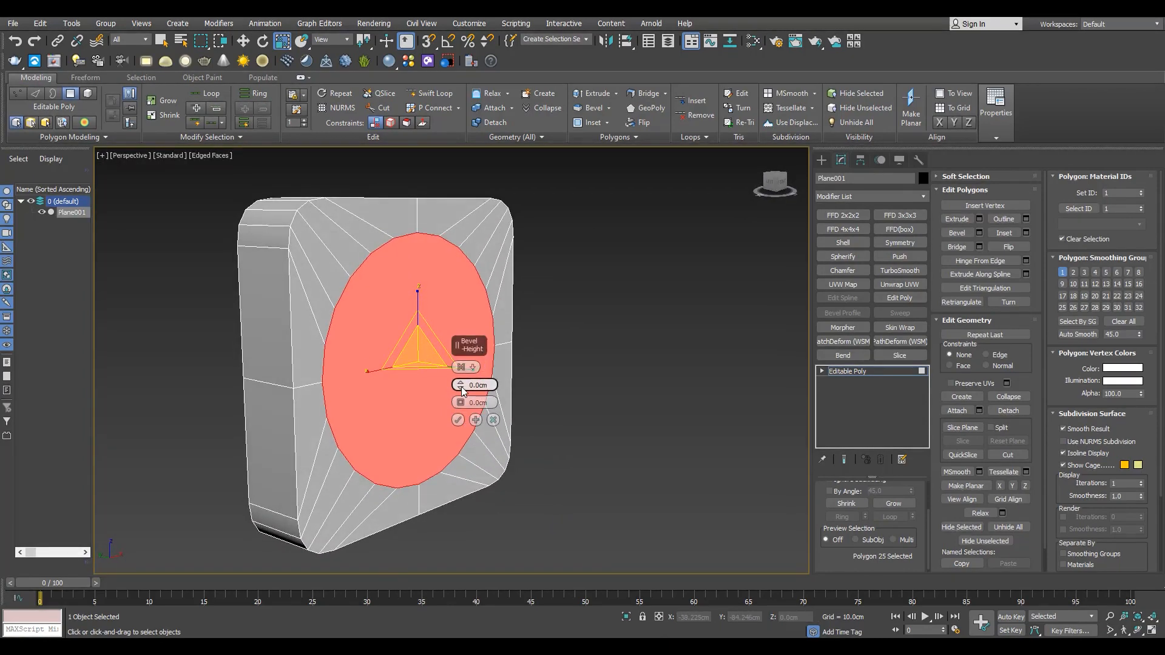
left_click_drag(461, 386, 469, 623)
left_click(458, 420)
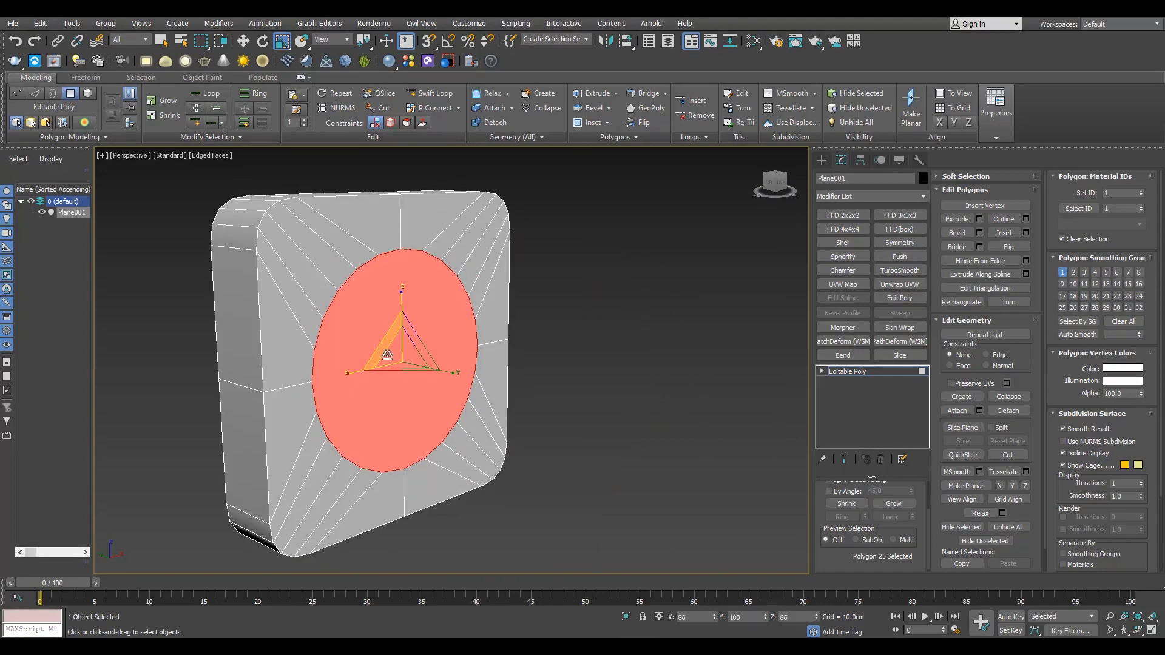
left_click(458, 420)
Chamfer the edge loop at the cylinder's base by about 19.3 cm to form a flared transition
key("2")
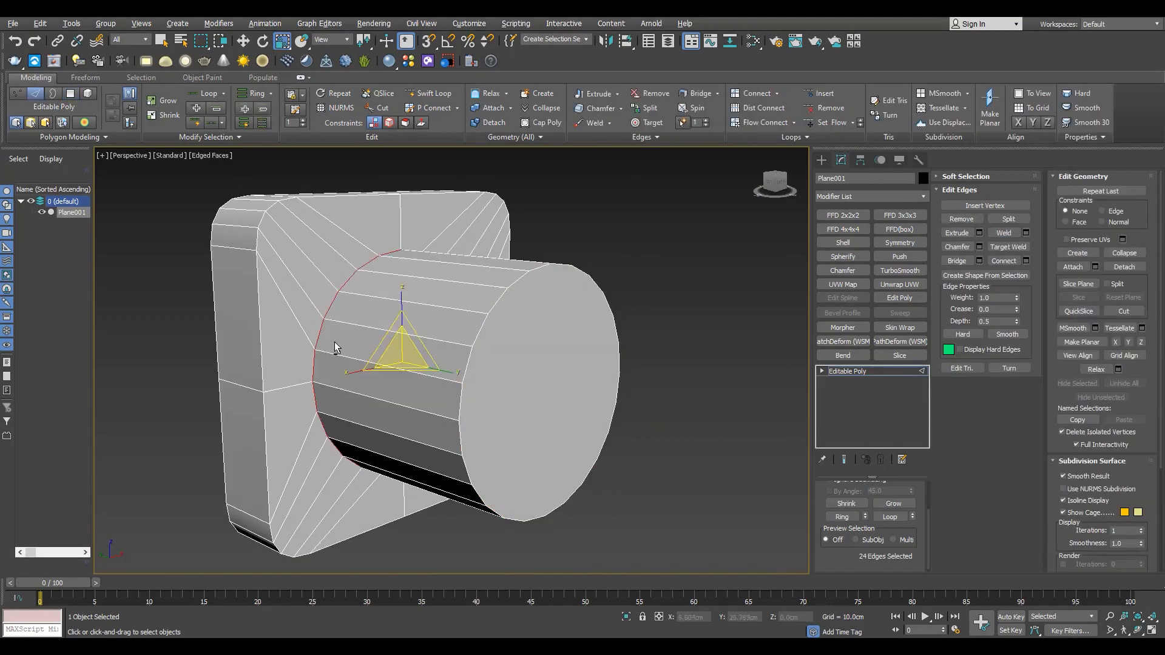
left_click(951, 247, "shift")
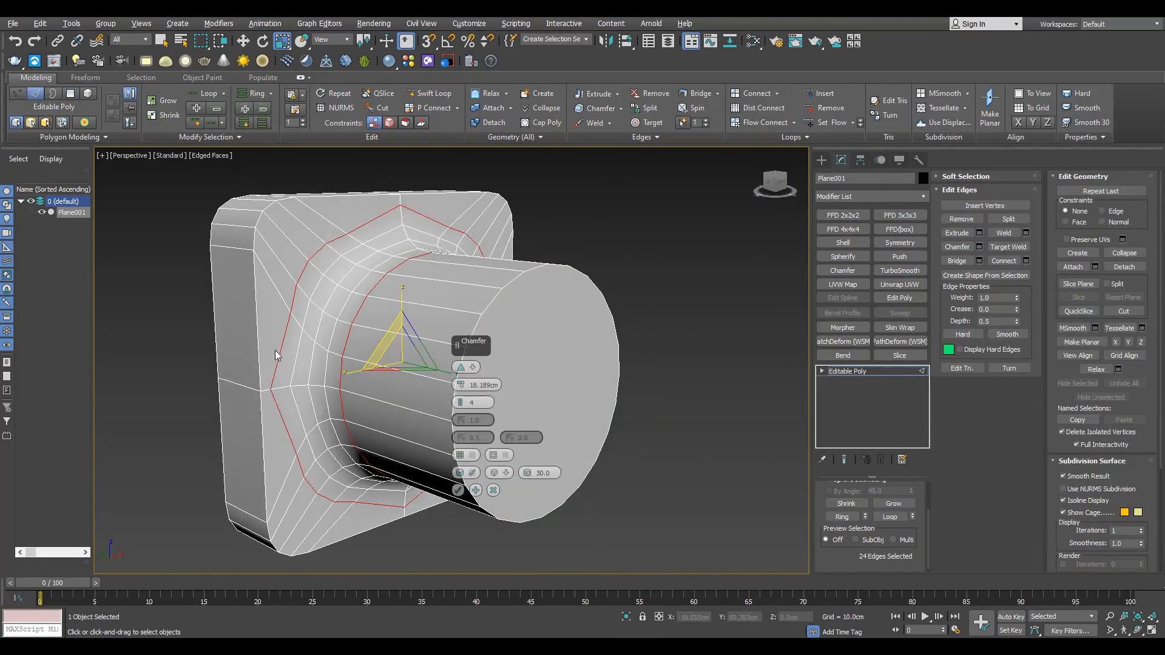
left_click(459, 405)
left_click(458, 405)
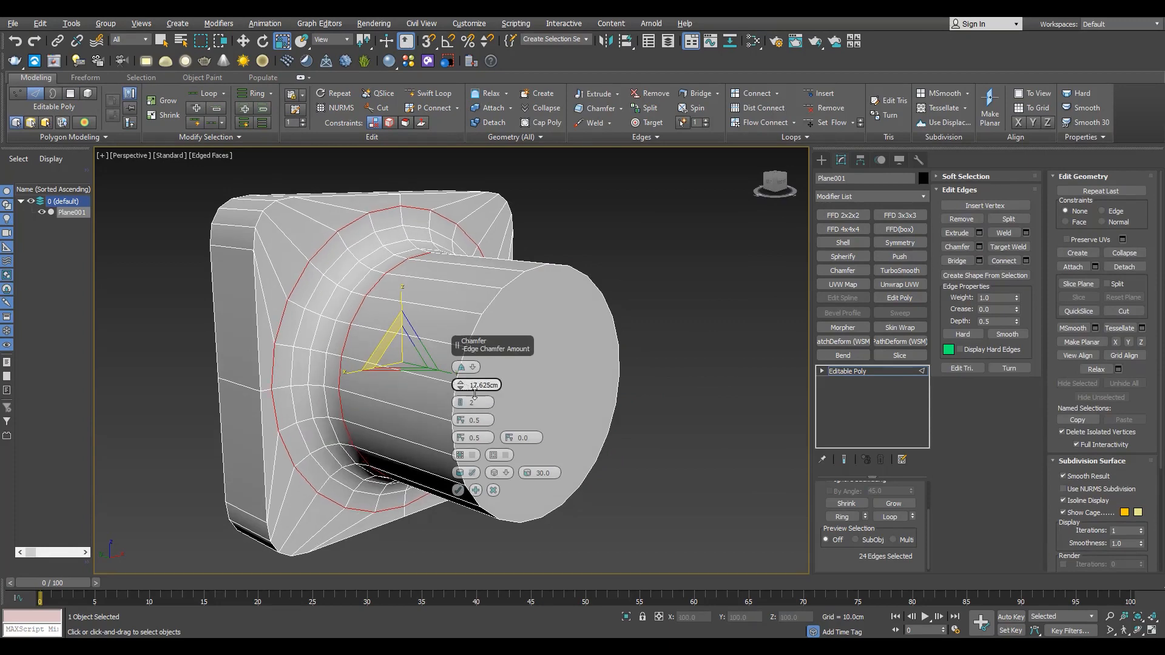
left_click_drag(475, 338, 474, 336)
middle_click_drag(475, 336, 376, 346, "alt")
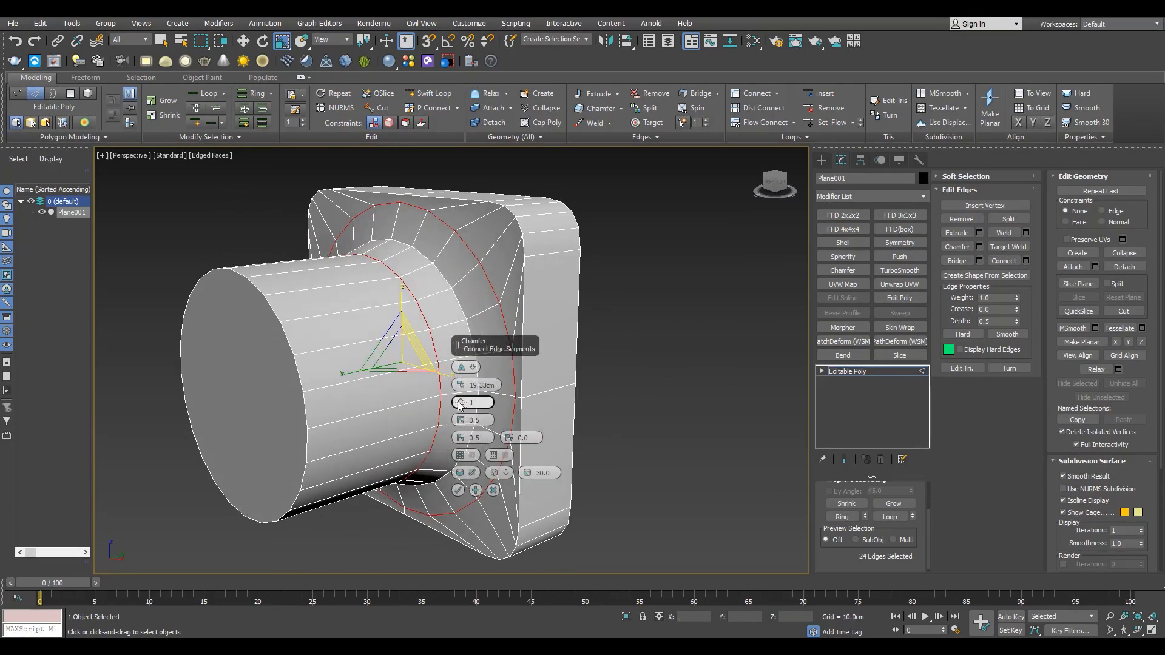
left_click(458, 490)
Delete the polygon capping the open end of the cylinder
middle_click_drag(285, 395, 427, 369, "alt")
key("alt+w")
middle_click(619, 290)
key("alt+w")
key("1")
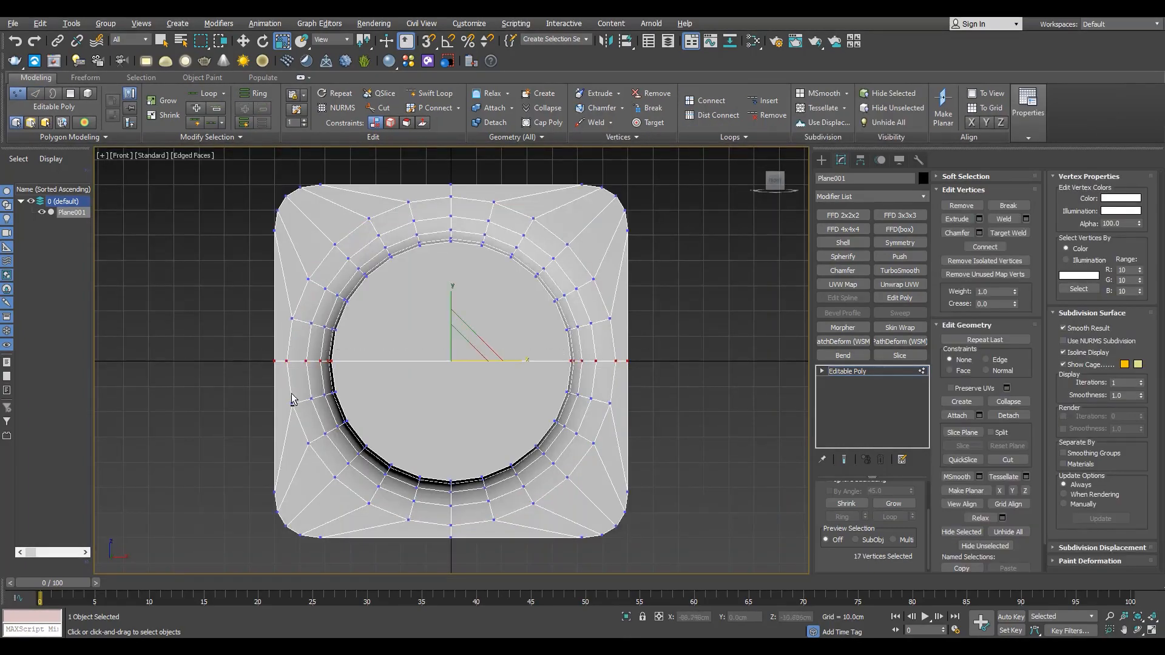
key("p")
middle_click_drag(291, 395, 425, 341, "alt")
key("4")
left_click(475, 385)
key("Delete")
Select the polygons between the cylinder's flared base and the upper-left corner of the block's front face
key("2")
key("alt+w")
key("alt+w")
key("4")
scroll(398, 278, "up", 4)
left_click(356, 341)
left_click(332, 389, "ctrl")
left_click(312, 376, "ctrl")
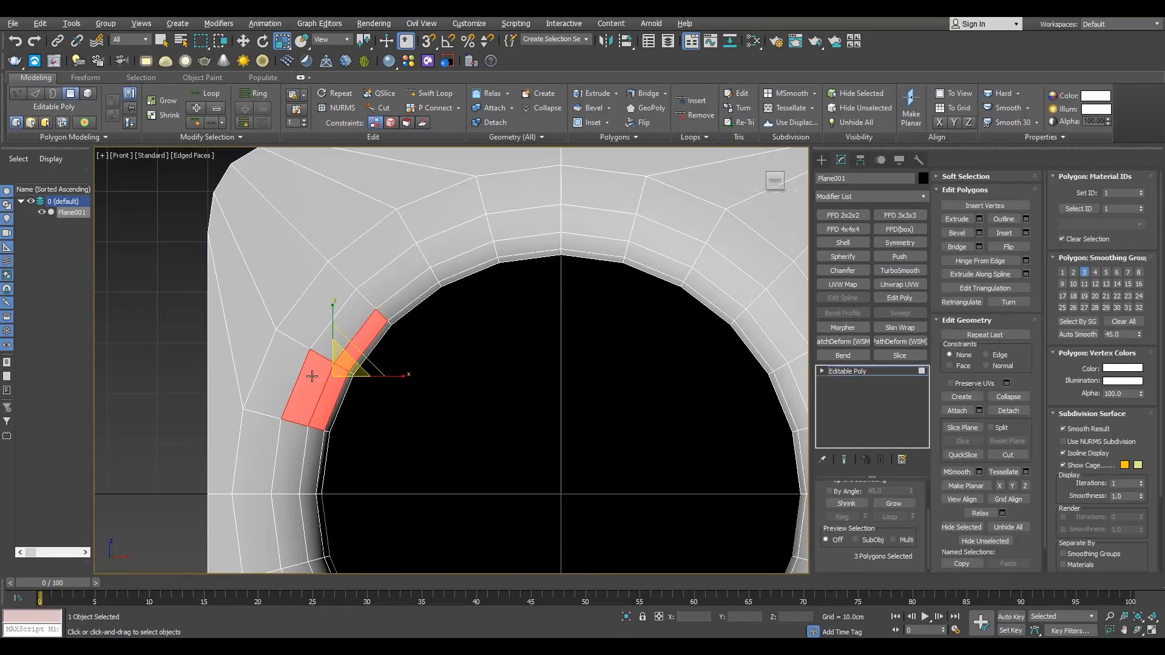
left_click(276, 377, "ctrl")
left_click(244, 298, "ctrl")
left_click(317, 227, "ctrl")
left_click(395, 277, "ctrl")
left_click(344, 330, "ctrl")
left_click(331, 301, "ctrl")
Remove the extra polygons from the upper-left corner selection and switch to selecting its vertices in the front view
scroll(308, 334, "down", 2)
left_click_drag(251, 436, 316, 371, "alt")
scroll(276, 329, "down", 2)
scroll(295, 311, "up", 2)
key("alt+w")
key("alt+w")
middle_click_drag(515, 388, 349, 384, "alt")
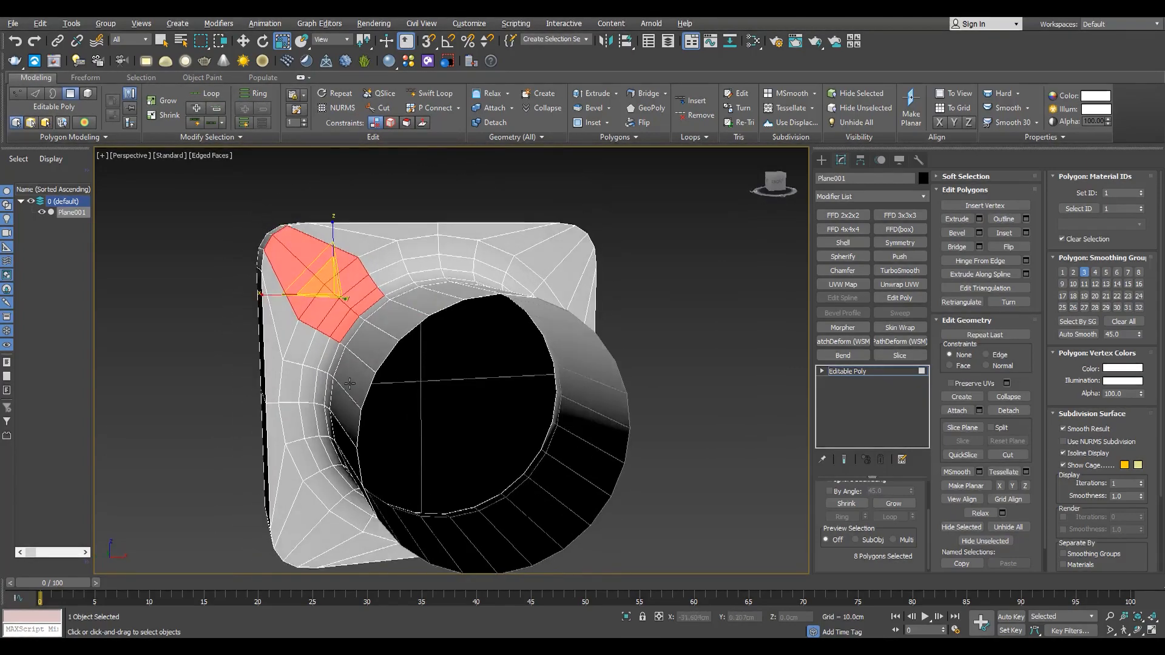
key("alt+w")
key("alt+w")
left_click(838, 502)
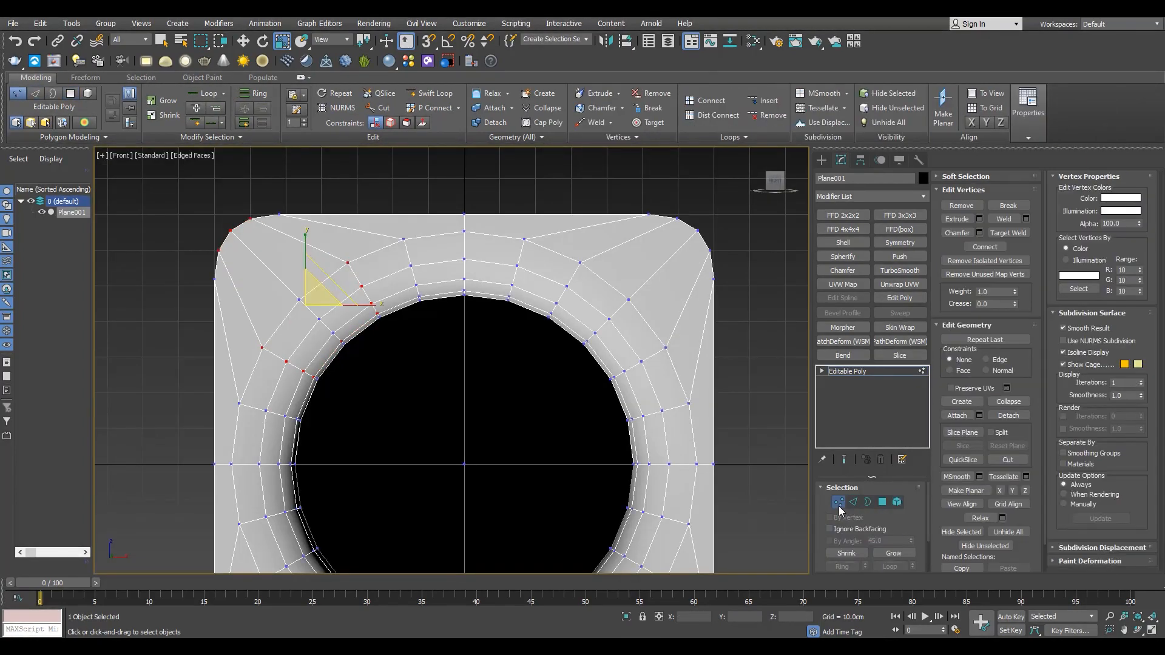
Bevel the selected upper-left corner polygons with 0.0 cm height and a -2.393 cm outline
scroll(461, 364, "down", 2)
scroll(388, 341, "up", 4)
key("4")
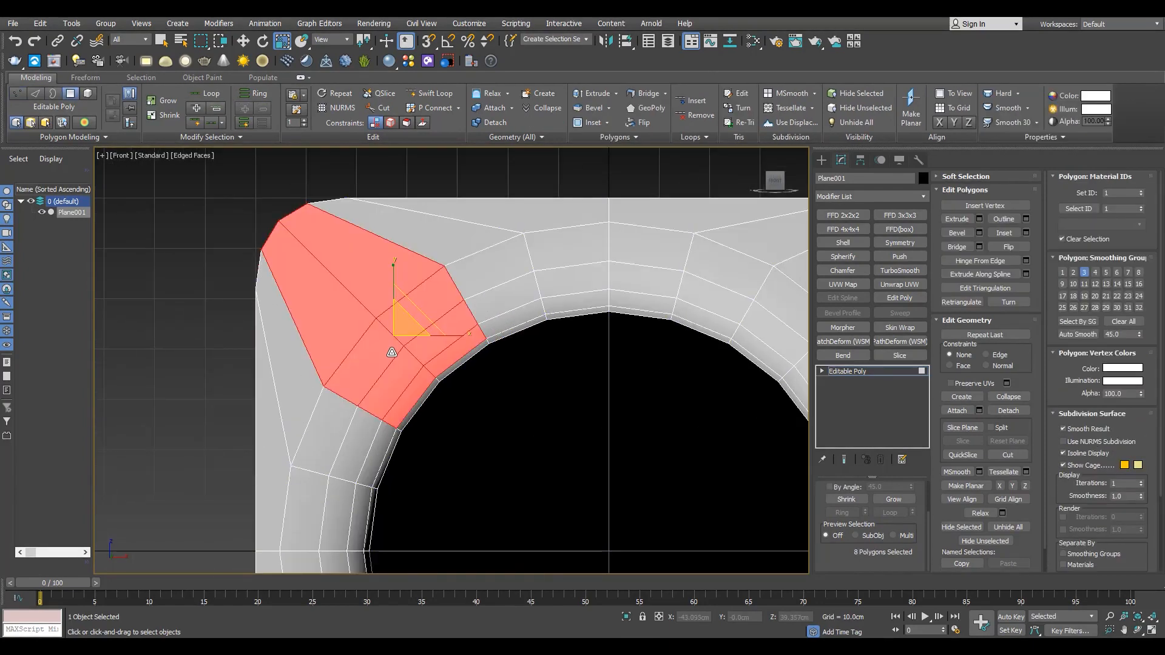
key("ctrl+shift+b")
right_click(461, 385)
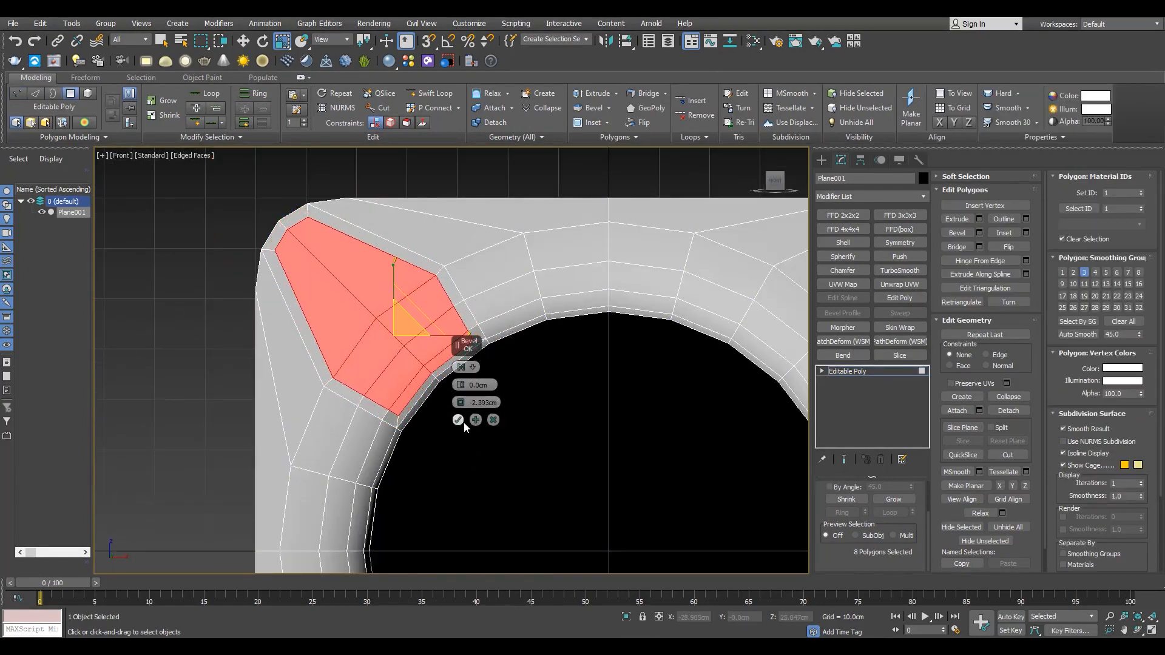
left_click(494, 420)
left_click(979, 233)
scroll(448, 369, "up", 2)
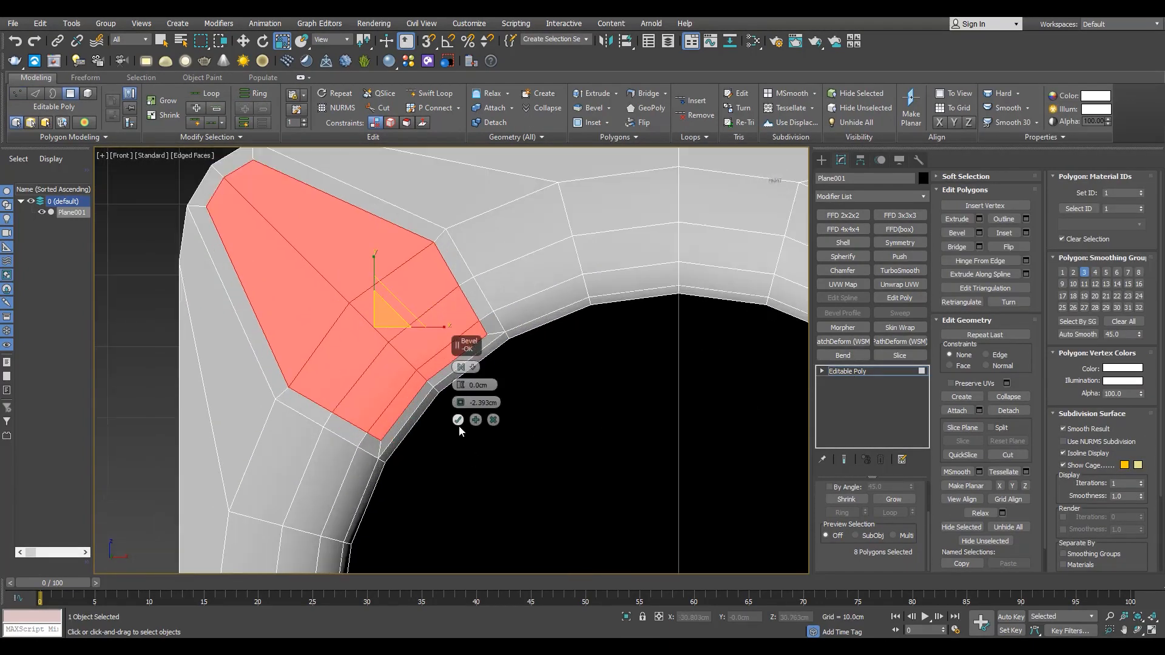
left_click(459, 421)
Leave polygon editing and draw a circle with a radius of about 13 cm over the inset corner polygons in the front view
key("alt+w")
key("alt+w")
middle_click_drag(499, 412, 520, 398, "alt")
key("alt+w")
key("alt+w")
key("4")
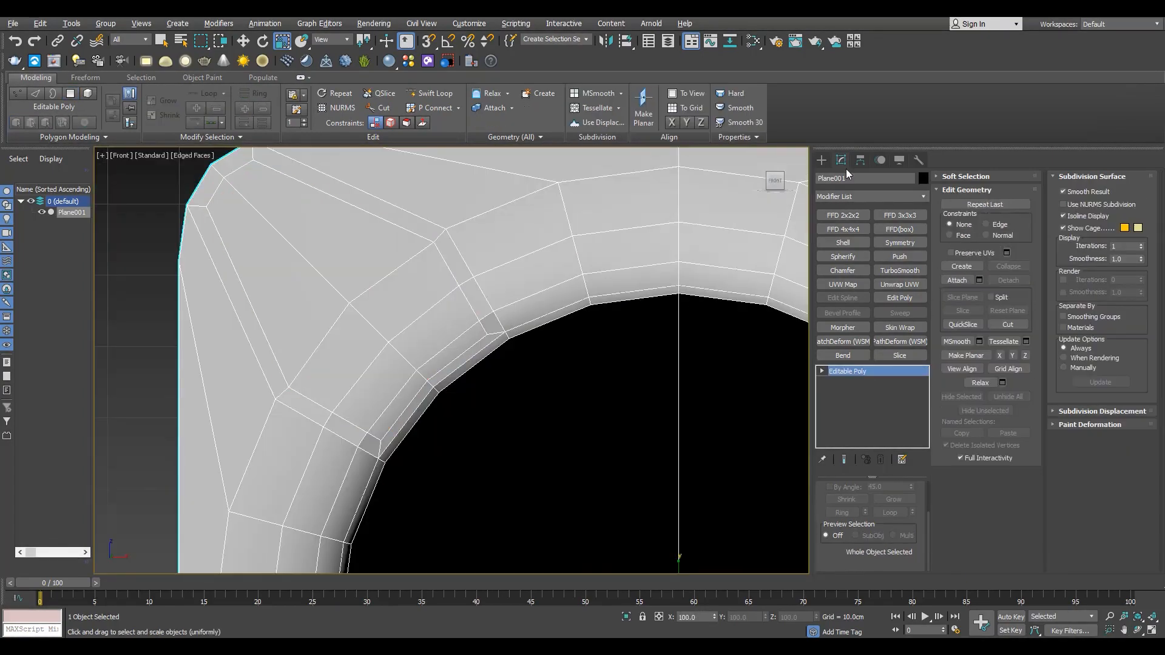
left_click(821, 160)
left_click(835, 177)
left_click(845, 255)
left_click_drag(364, 335, 380, 426)
key("F3")
Set the circle's interpolation steps to 2
left_click(848, 386)
left_click(901, 401)
left_click(900, 402)
left_click(901, 401)
left_click(901, 401)
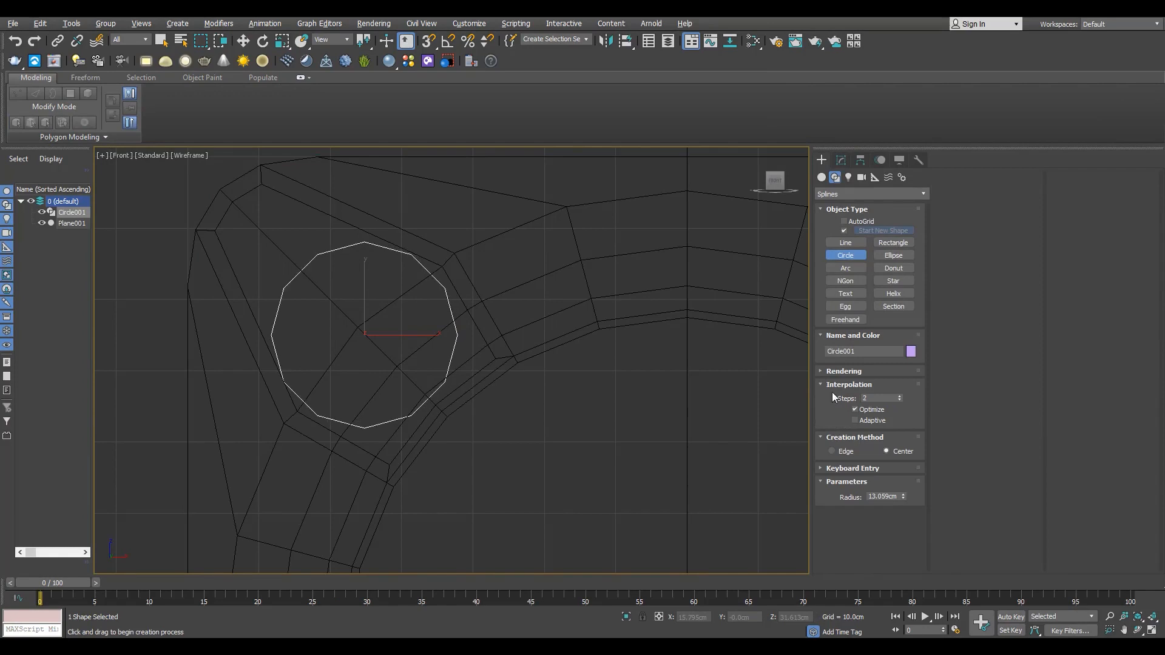
Rotate the circle slightly and position it over the inset corner polygons
middle_click_drag(324, 263, 338, 281)
scroll(328, 285, "up", 3)
key("e")
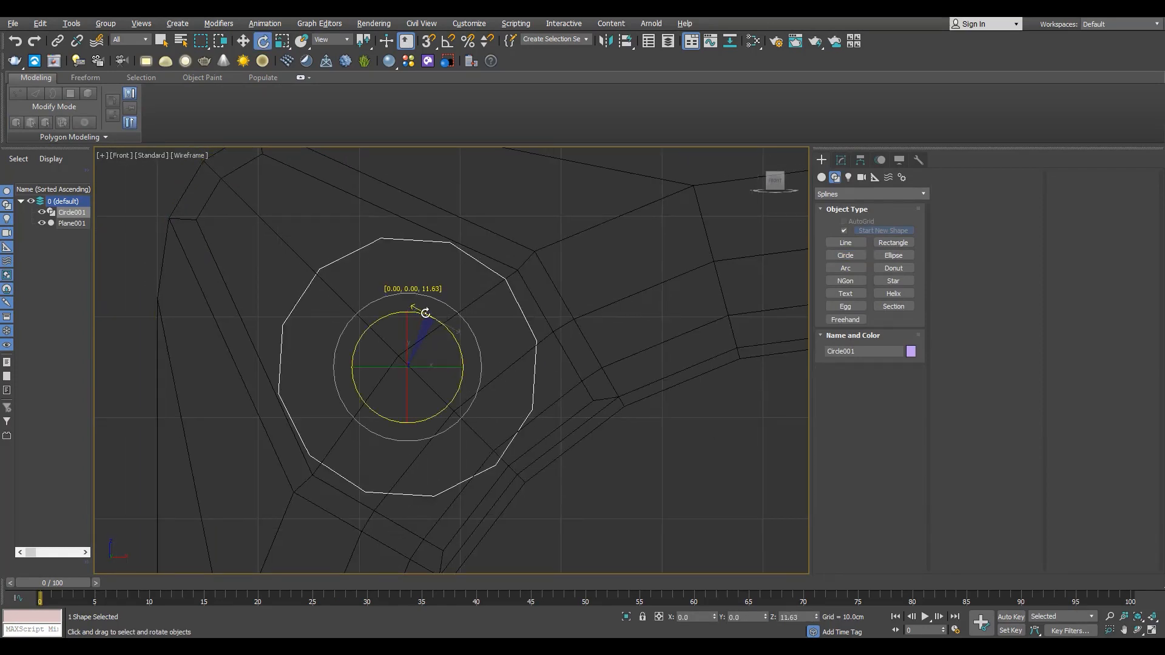
key("w")
left_click_drag(423, 313, 434, 346)
Cut the block's corner polygons along the circle's right and upper segments, snapping to the circle's vertices
left_click(553, 443)
scroll(526, 452, "up", 3)
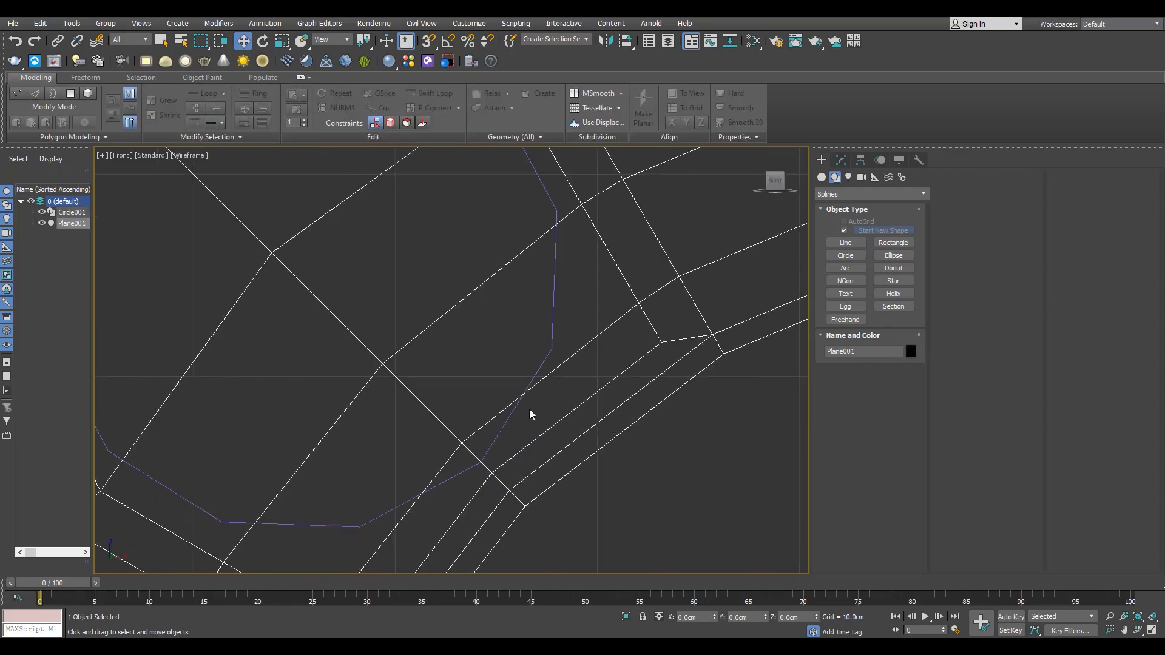
key("1")
scroll(523, 375, "down", 3)
scroll(468, 399, "up", 2)
key("s")
key("alt+c")
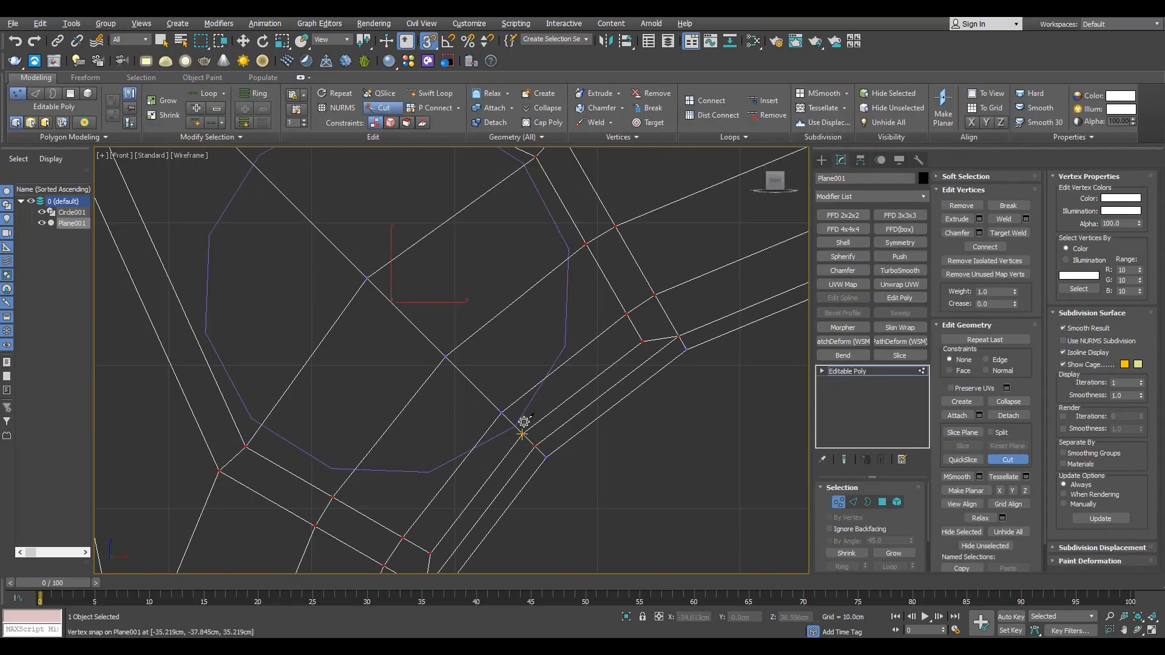
left_click(516, 427)
left_click(565, 348)
left_click(569, 251)
middle_click_drag(514, 246, 516, 258)
scroll(555, 327, "up", 2)
left_click(561, 319)
scroll(393, 210, "up", 3)
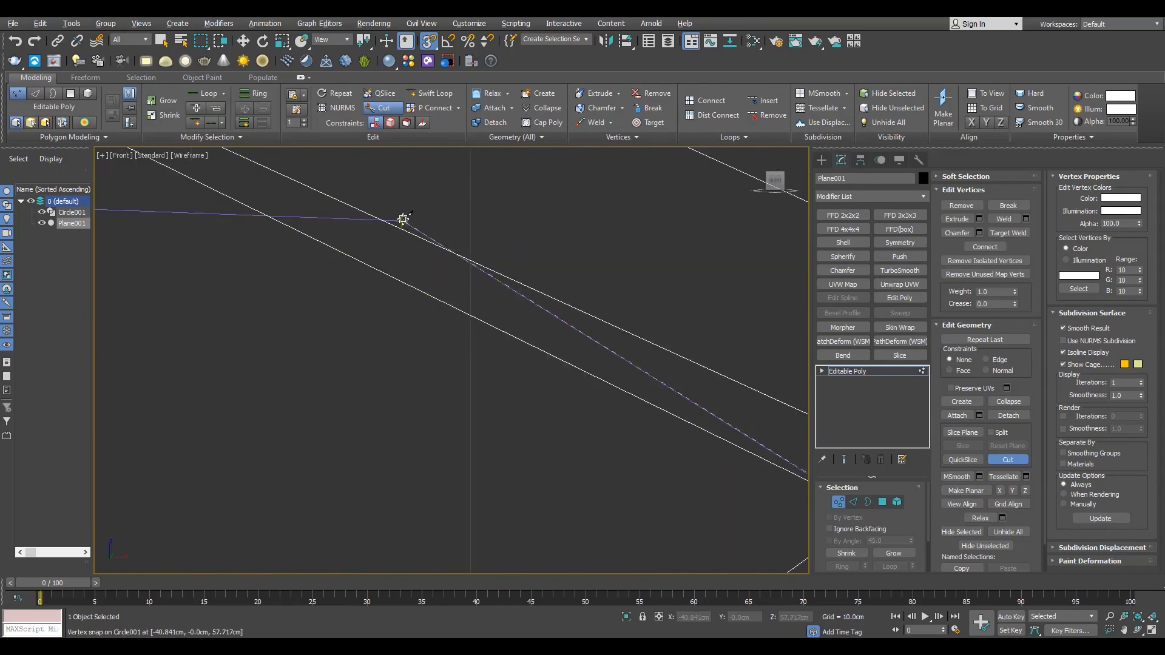
left_click(403, 221)
scroll(406, 223, "down", 4)
left_click(303, 280)
left_click(182, 346)
Continue the cut along the circle's left and lower segments and close the outline at its starting vertex
middle_click_drag(131, 434, 305, 297)
left_click(288, 323)
left_click(282, 461)
middle_click_drag(319, 558, 338, 304)
scroll(343, 304, "up", 2)
left_click(380, 346)
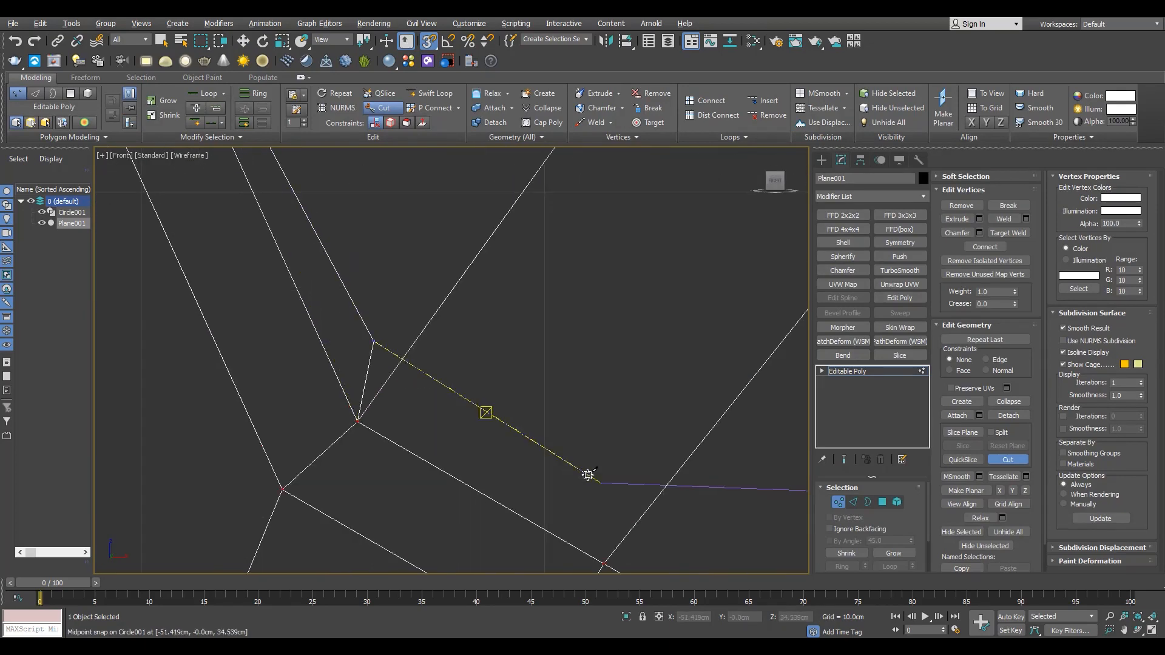
left_click(588, 476)
middle_click_drag(752, 485, 506, 407)
left_click(585, 411)
left_click(678, 321)
right_click(678, 321)
Turn snapping off and target-weld the extra diagonal vertices at the cut outline's lower-right corner
key("s")
middle_click_drag(645, 339, 586, 386)
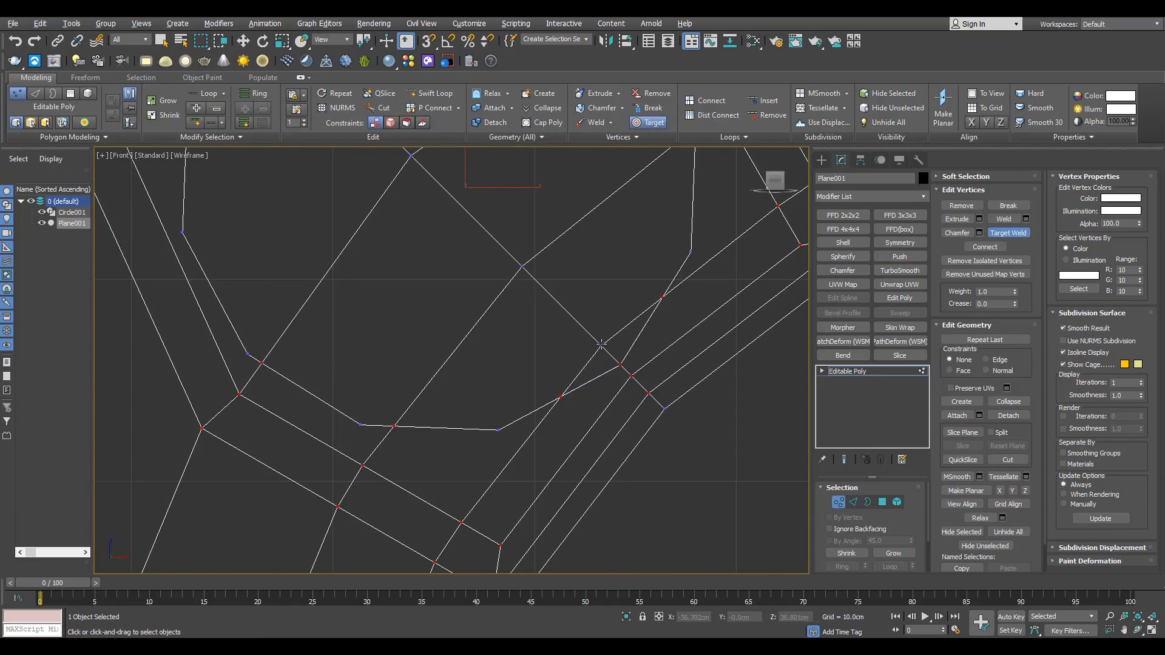
scroll(598, 372, "down", 1)
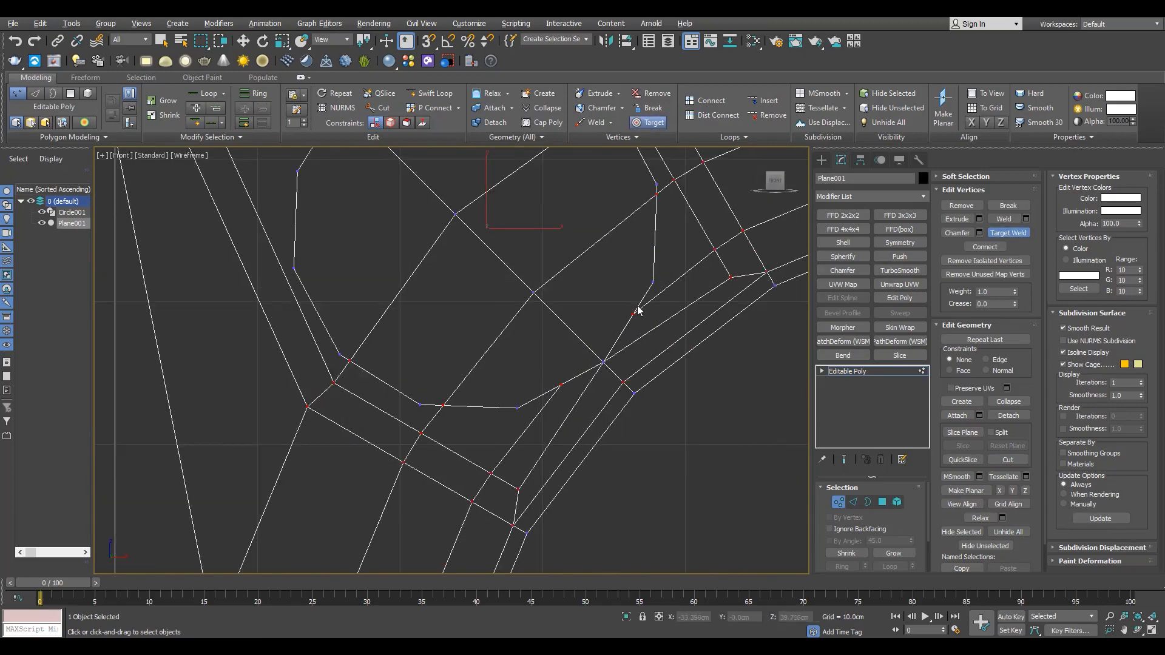
Select the polygons inside the cut circular outline and delete them to open a hole
key("4")
scroll(637, 310, "down", 3)
left_click(601, 357)
left_click(540, 406, "ctrl")
left_click(585, 291, "ctrl")
key("p")
mouse_move(584, 291)
middle_mouse_down("alt")
mouse_move(609, 395)
mouse_move(563, 373)
middle_mouse_up("alt")
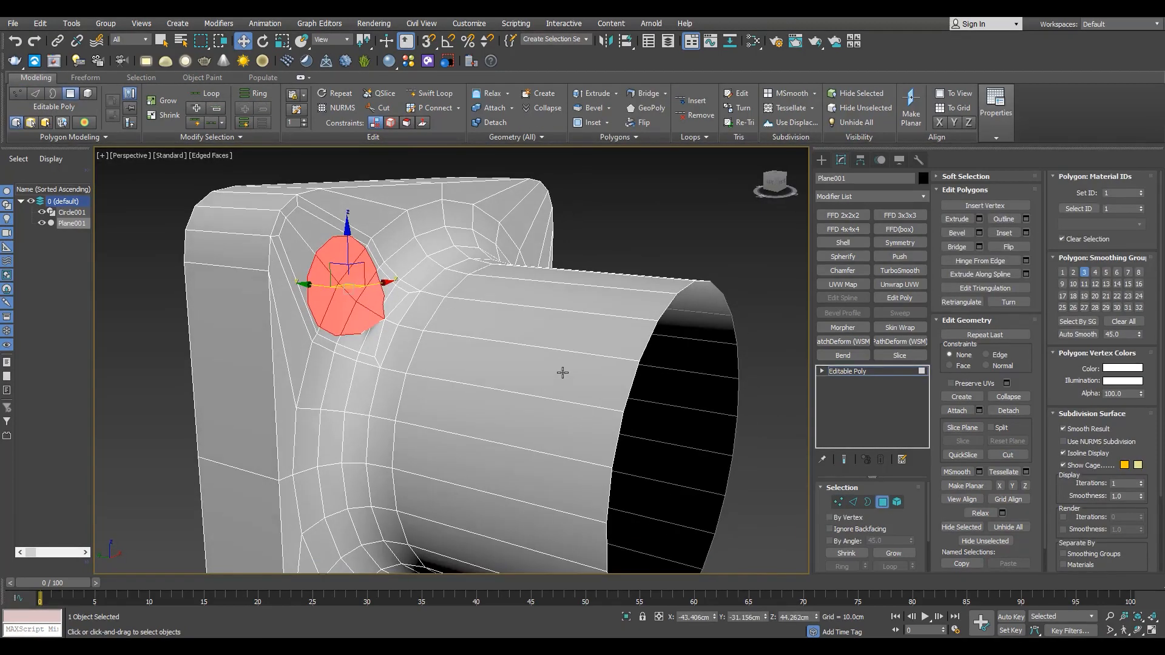
key("Delete")
Target-weld the redundant vertices on the hole's lower-right edge to the neighbouring hole vertices
key("alt+w")
left_click(613, 331)
key("alt+w")
key("1")
scroll(623, 367, "up", 3)
key("ctrl+shift+w")
left_click(618, 378)
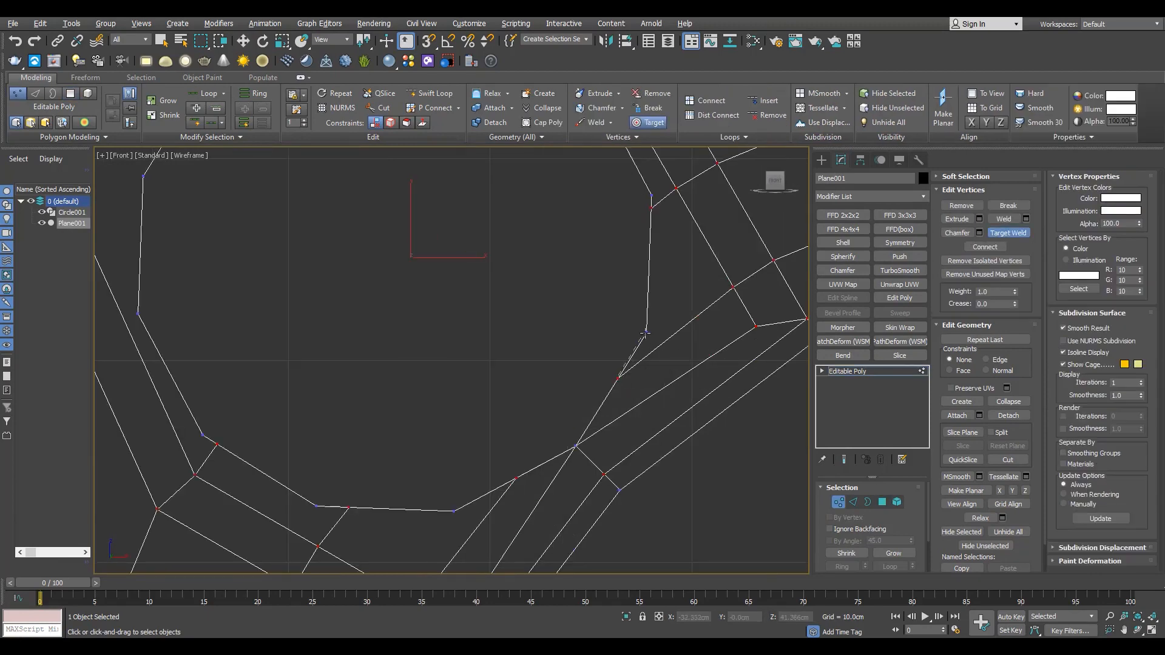
left_click(516, 479)
left_click(453, 512)
Try to connect the hole's bottom vertex to the nearby corner vertex of the inset strip
middle_click_drag(466, 477, 507, 372)
scroll(506, 372, "down", 2)
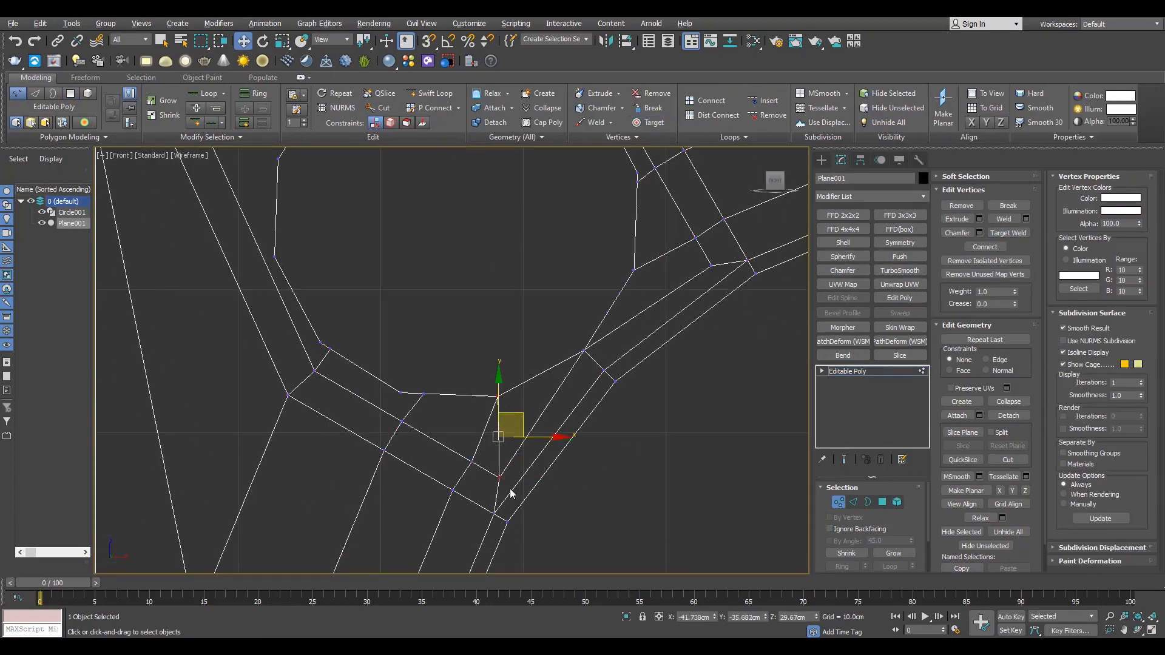
left_click(498, 396)
middle_click_drag(737, 259, 614, 370)
scroll(614, 370, "up", 1)
scroll(561, 345, "down", 2)
key("ctrl+z")
scroll(437, 478, "up", 1)
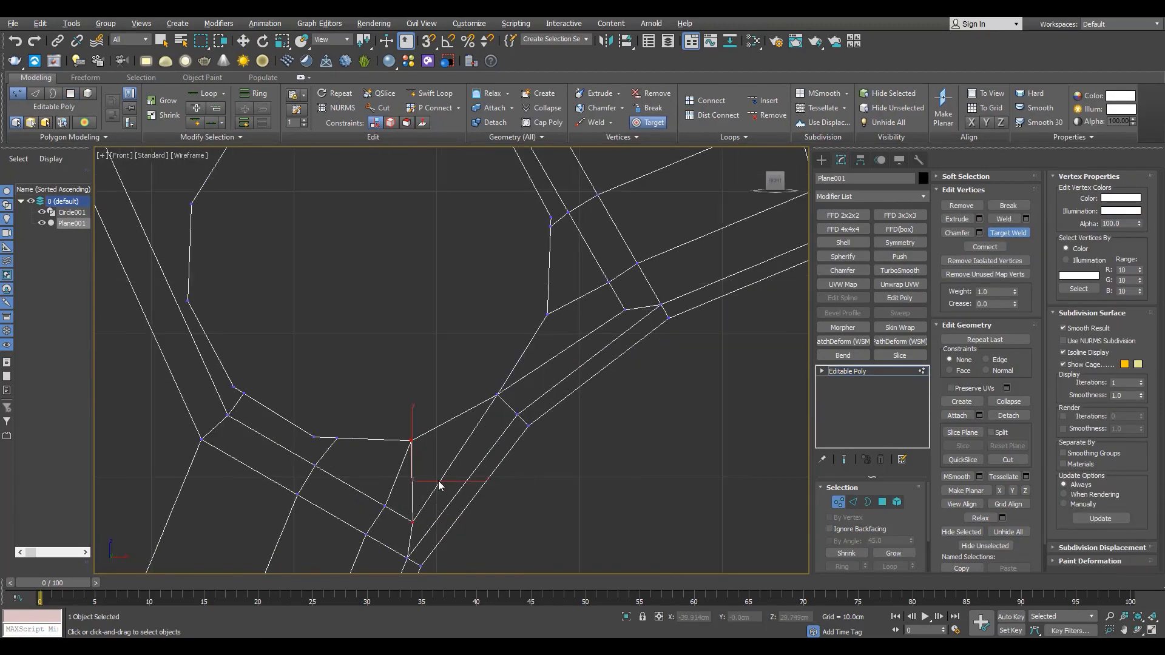
key("w")
key("2")
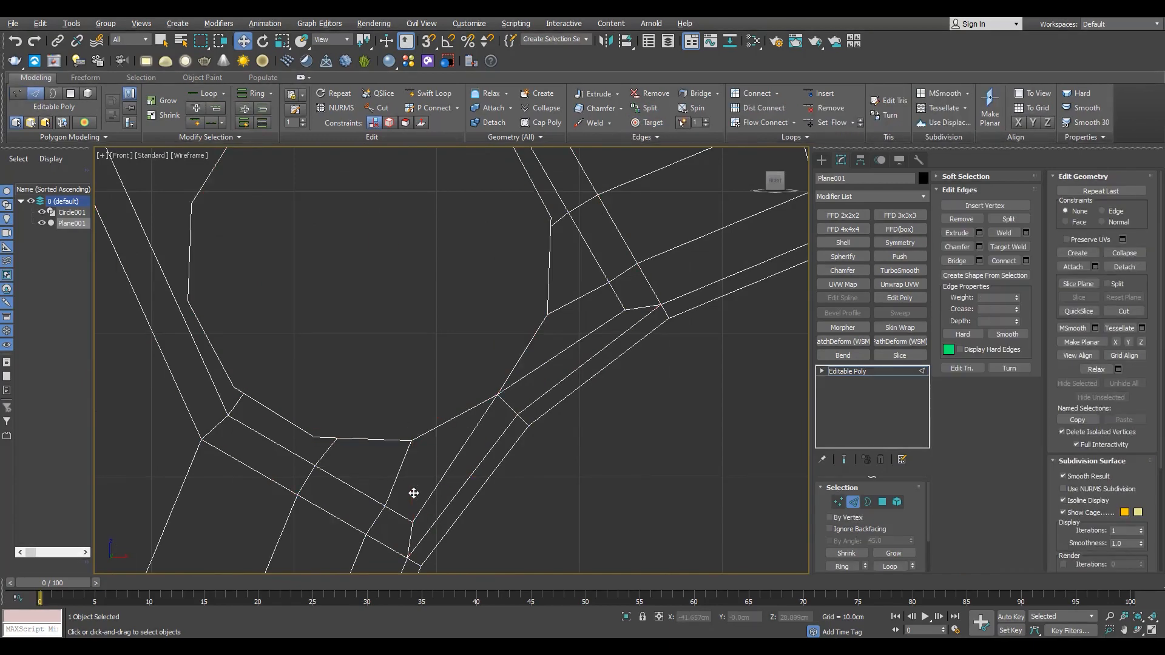
Target-weld the redundant vertices along the hole's upper and lower-left edges to the adjacent hole vertices
scroll(508, 391, "down", 2)
key("1")
scroll(500, 278, "up", 3)
left_click(497, 284)
scroll(495, 286, "down", 2)
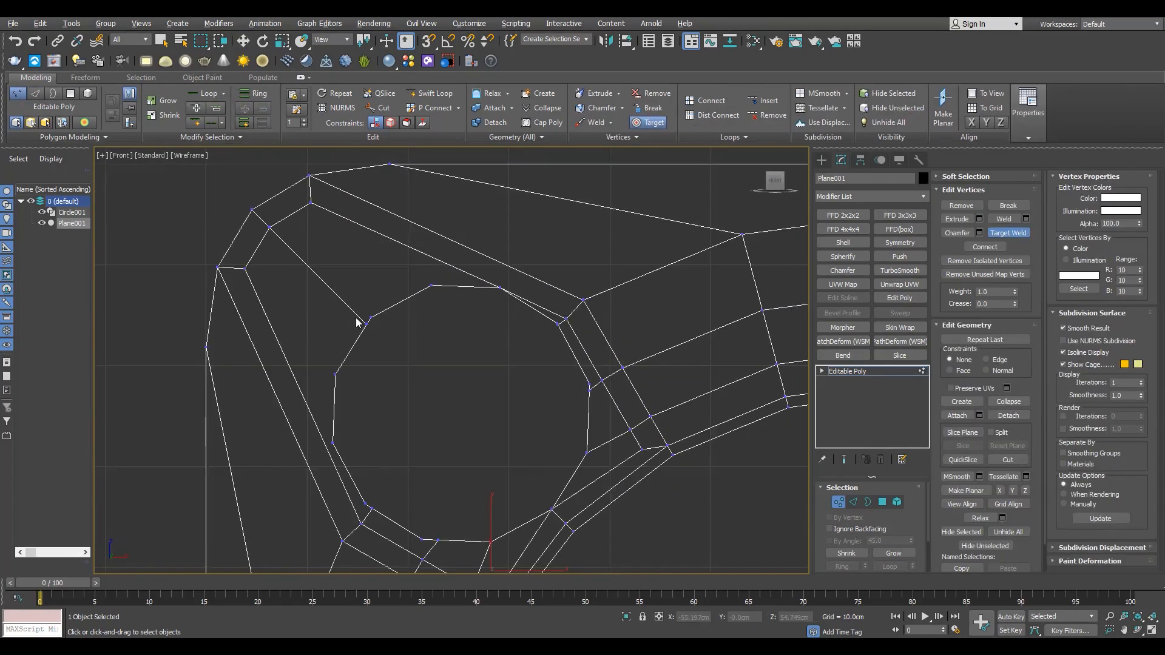
scroll(357, 319, "up", 2)
left_click(376, 310)
scroll(374, 313, "down", 3)
scroll(360, 437, "up", 3)
scroll(387, 455, "down", 1)
left_click(386, 460)
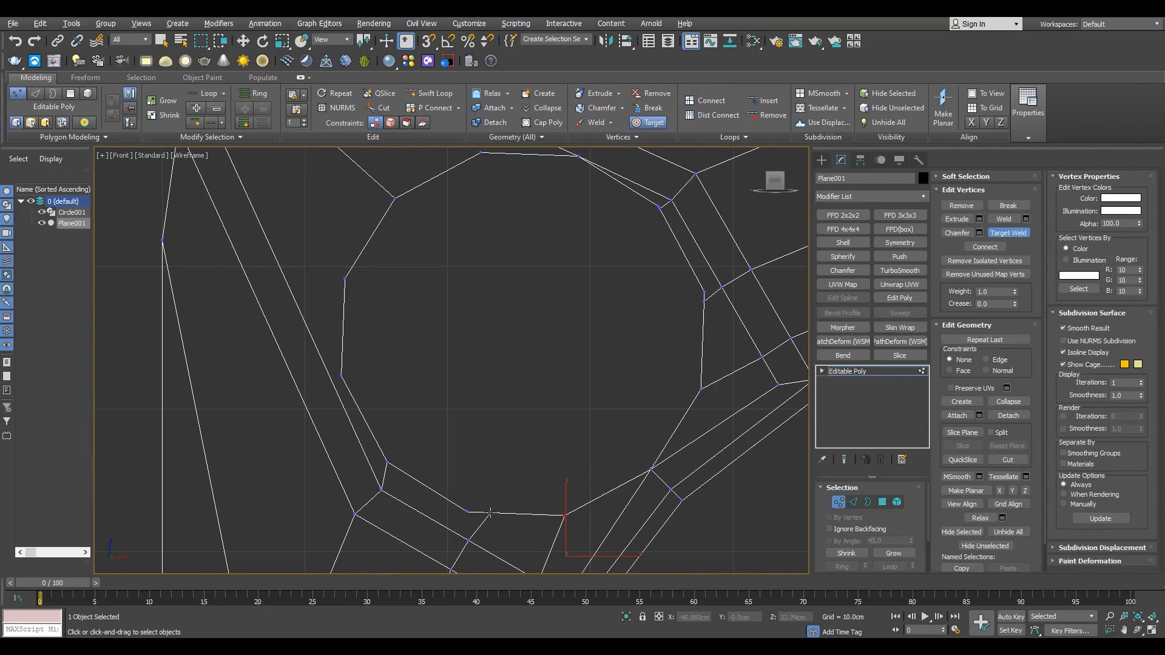
scroll(506, 430, "down", 2)
scroll(480, 403, "down", 1)
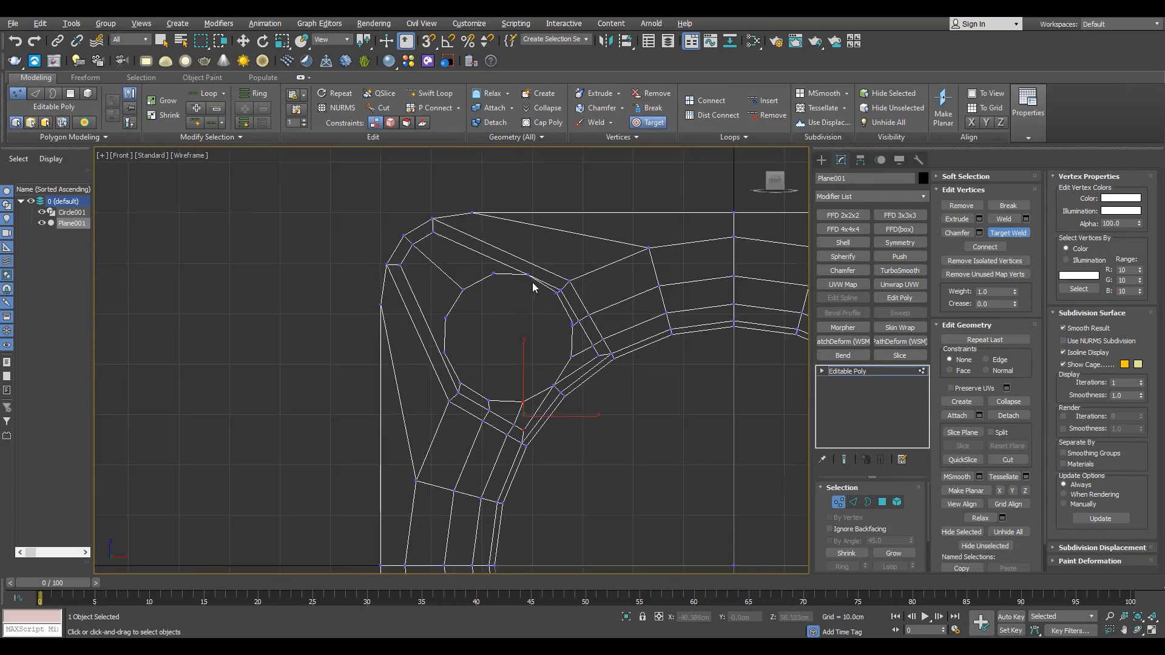
Connect the edges between the block's rounded corner and the hole to add a new edge row
scroll(532, 283, "up", 2)
middle_click_drag(378, 257, 496, 341)
key("w")
left_click(455, 264)
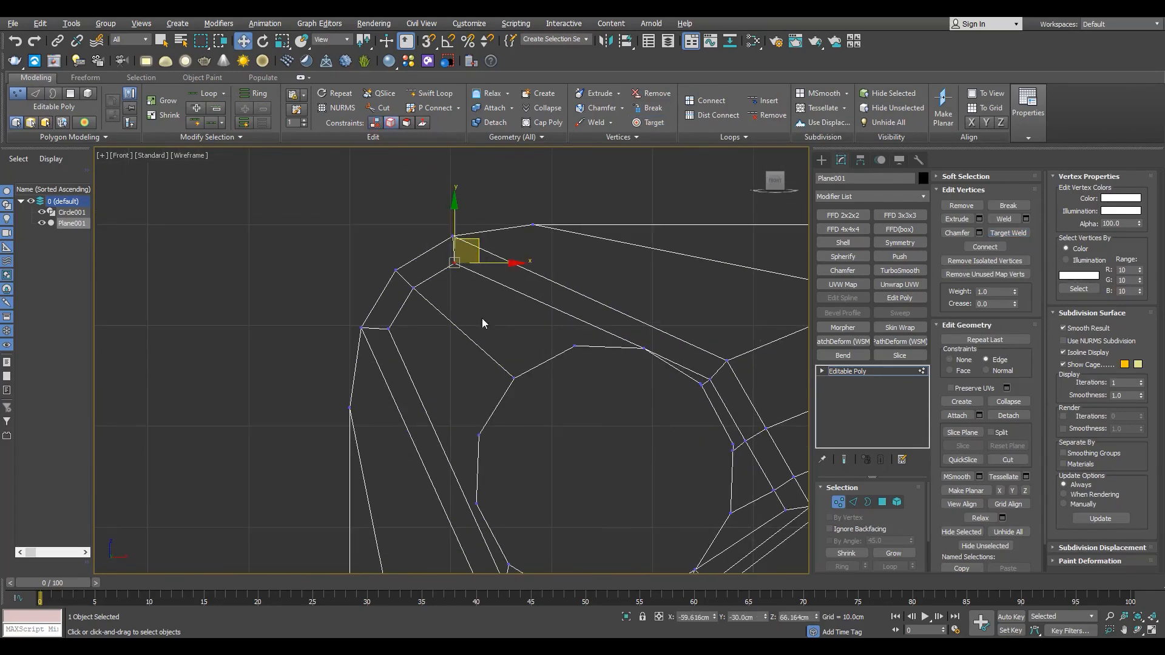
key("2")
scroll(455, 326, "down", 3)
scroll(451, 337, "up", 2)
left_click_drag(406, 359, 481, 317)
left_click_drag(545, 268, 545, 269, "ctrl")
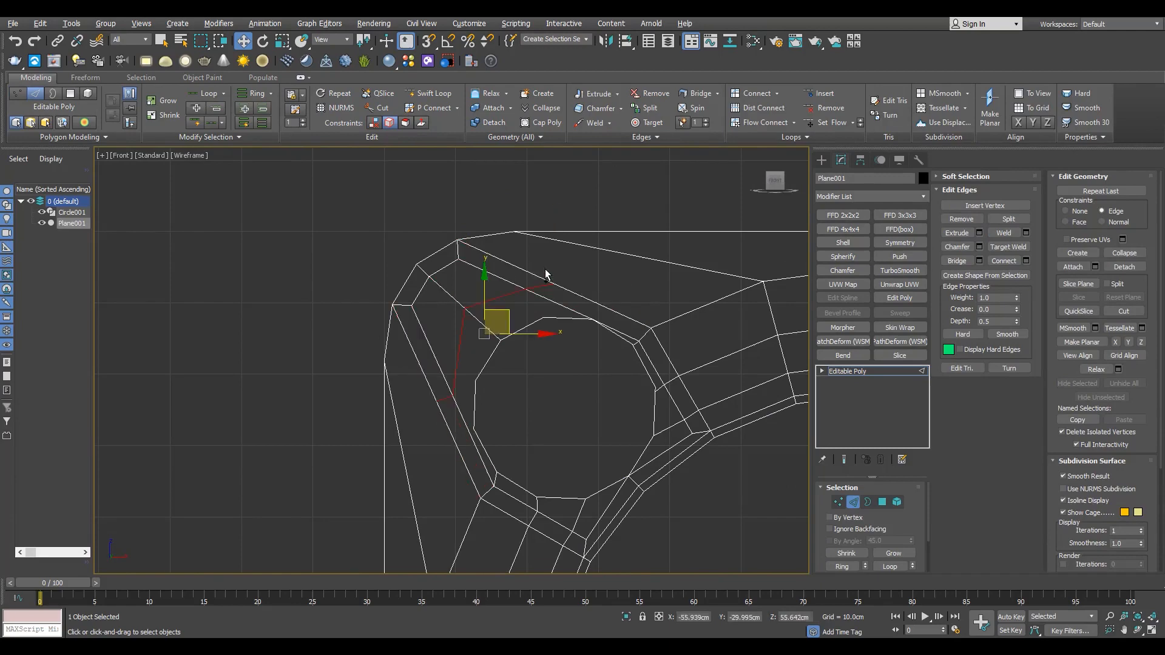
left_click(674, 259, "ctrl")
scroll(525, 286, "down", 4)
key("alt+r")
key("ctrl+shift+e")
Reposition and weld the inset strip's corner vertices into the new edge row and join its vertices to the hole
scroll(503, 290, "up", 6)
key("1")
left_click(526, 435)
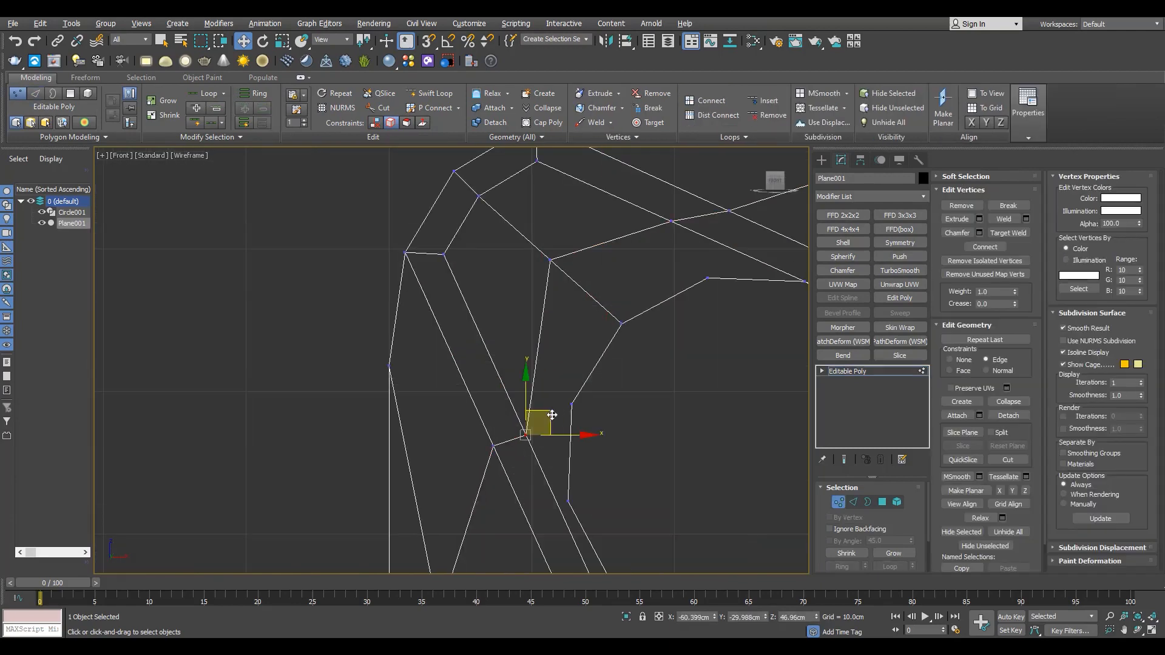
middle_click_drag(641, 343, 595, 404)
left_click_drag(674, 358, 616, 272)
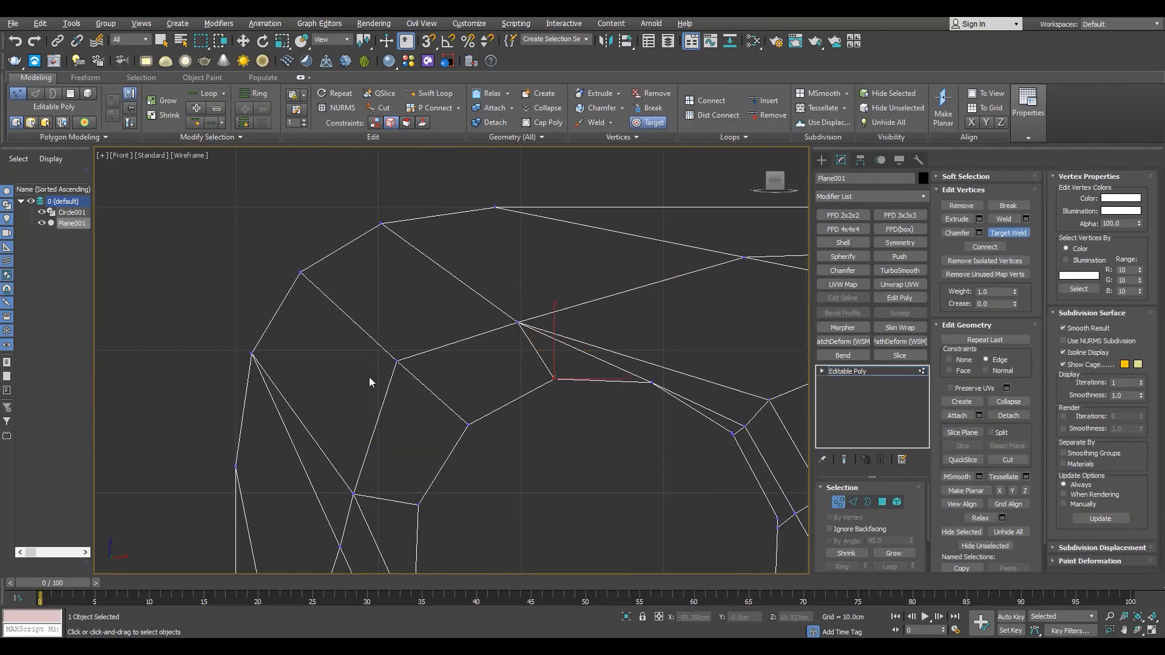
Join the inset strip's edge to the vertex at the hole's upper-right side
middle_click_drag(374, 495, 317, 432)
scroll(318, 432, "down", 4)
scroll(413, 455, "up", 2)
middle_click_drag(418, 460, 255, 406)
scroll(255, 406, "up", 4)
left_click(481, 380)
middle_click_drag(423, 259, 478, 346)
scroll(478, 346, "up", 2)
left_click(470, 341)
Insert an edge loop through the flare above the hole with Swift Loop and target-weld its end vertex to the hole's outline
scroll(463, 341, "down", 2)
scroll(367, 281, "up", 2)
key("alt+1")
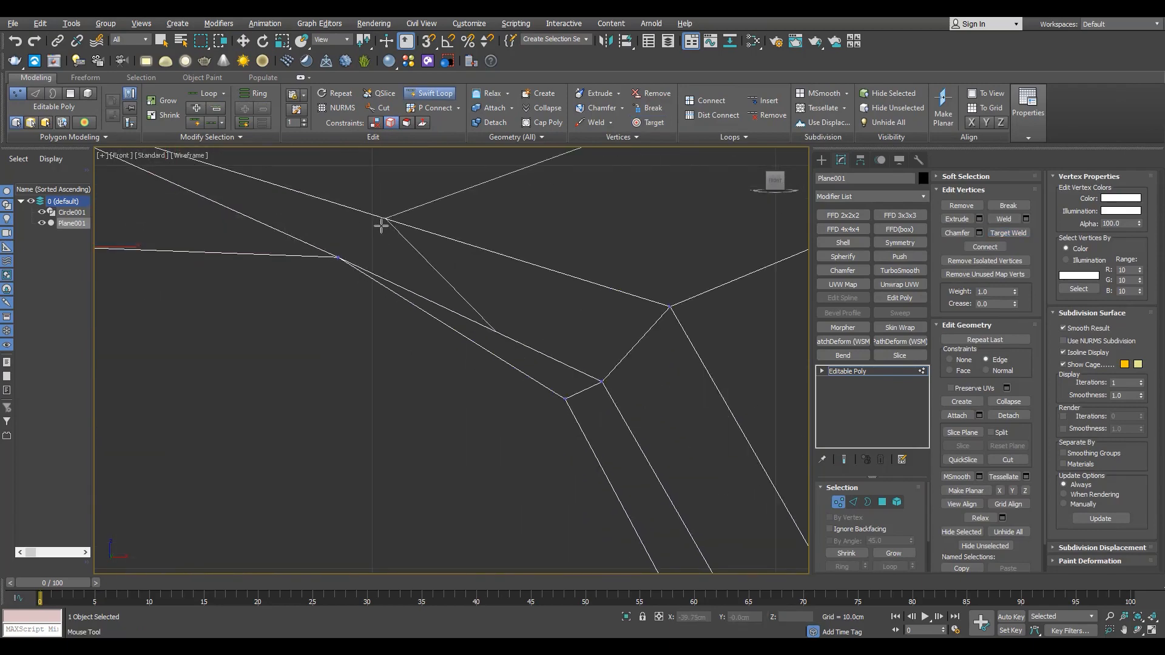
scroll(375, 222, "down", 2)
left_click(358, 240)
scroll(395, 292, "down", 3)
scroll(385, 279, "up", 2)
left_click(395, 257)
left_click(380, 271)
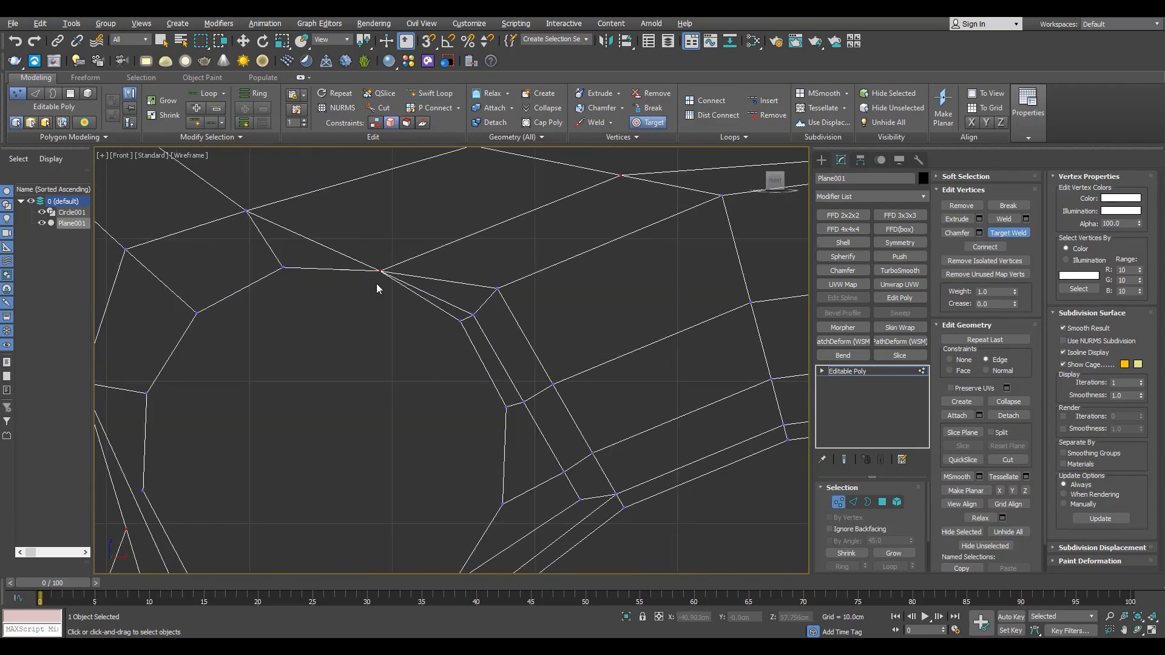
Select the inset strip's inner edges around the hole and remove them together with their vertices
key("2")
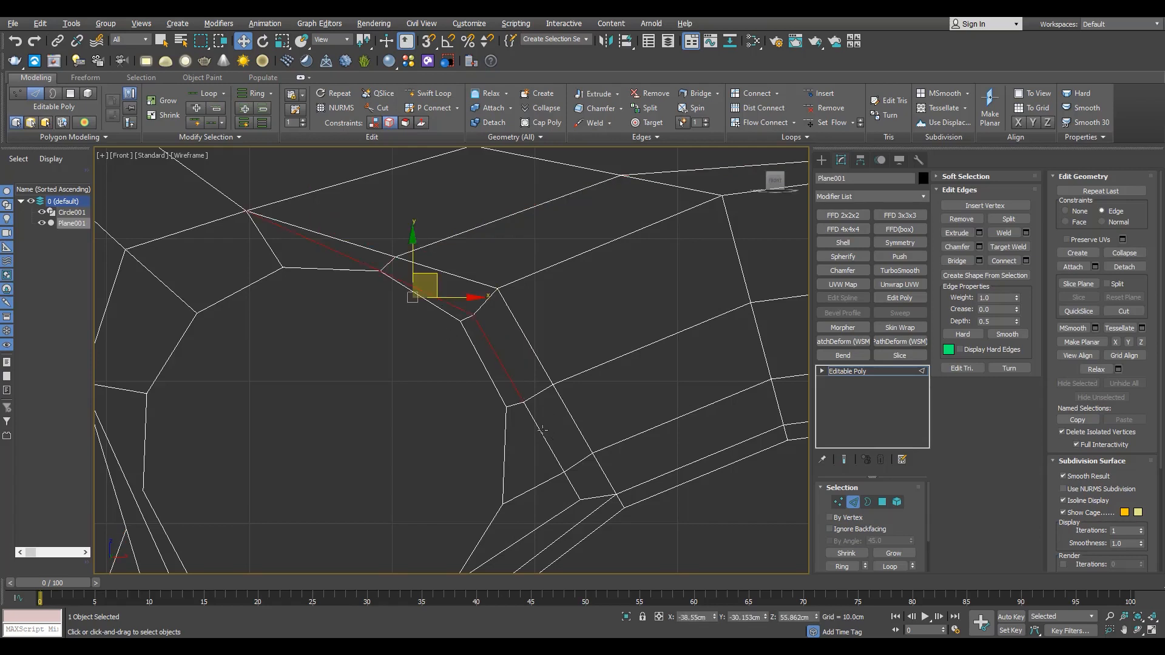
middle_click_drag(541, 430, 600, 371)
scroll(587, 384, "down", 2)
middle_click_drag(480, 474, 481, 353)
key("ctrl+BackSpace")
key("1")
left_click(480, 353)
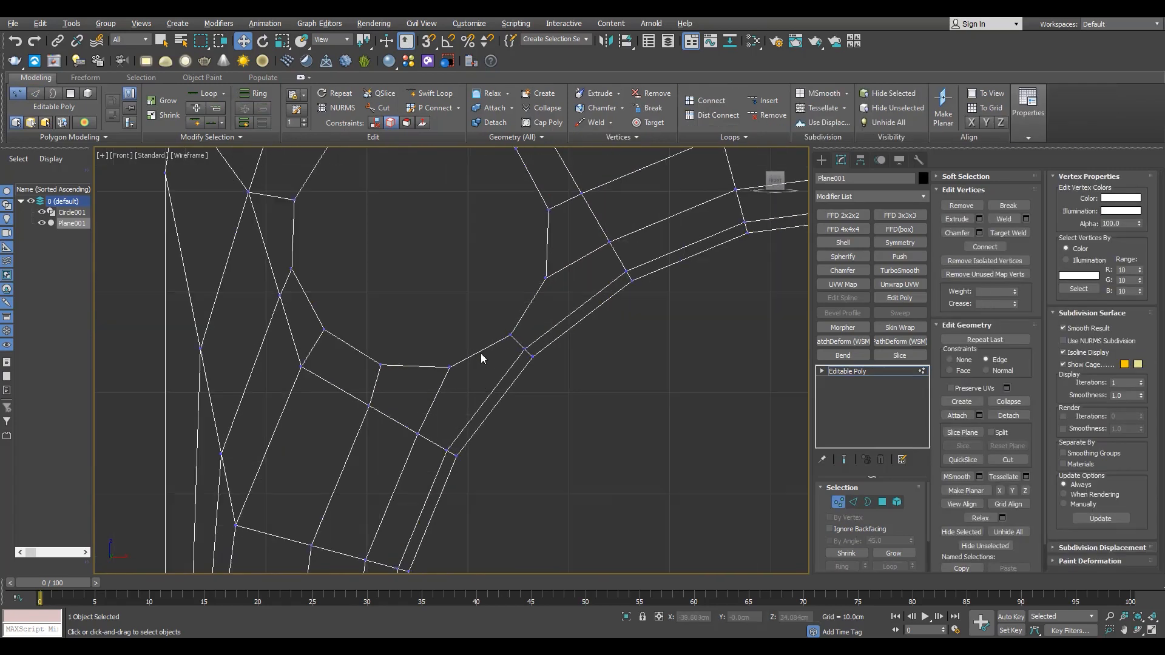
Examine the edge flow around the corner hole and the cylinder's flare in the perspective view
mouse_move(451, 397)
middle_mouse_down()
mouse_move(461, 395)
mouse_move(396, 326)
middle_mouse_up()
key("alt+w")
left_click(466, 393)
key("alt+w")
scroll(395, 326, "up", 3)
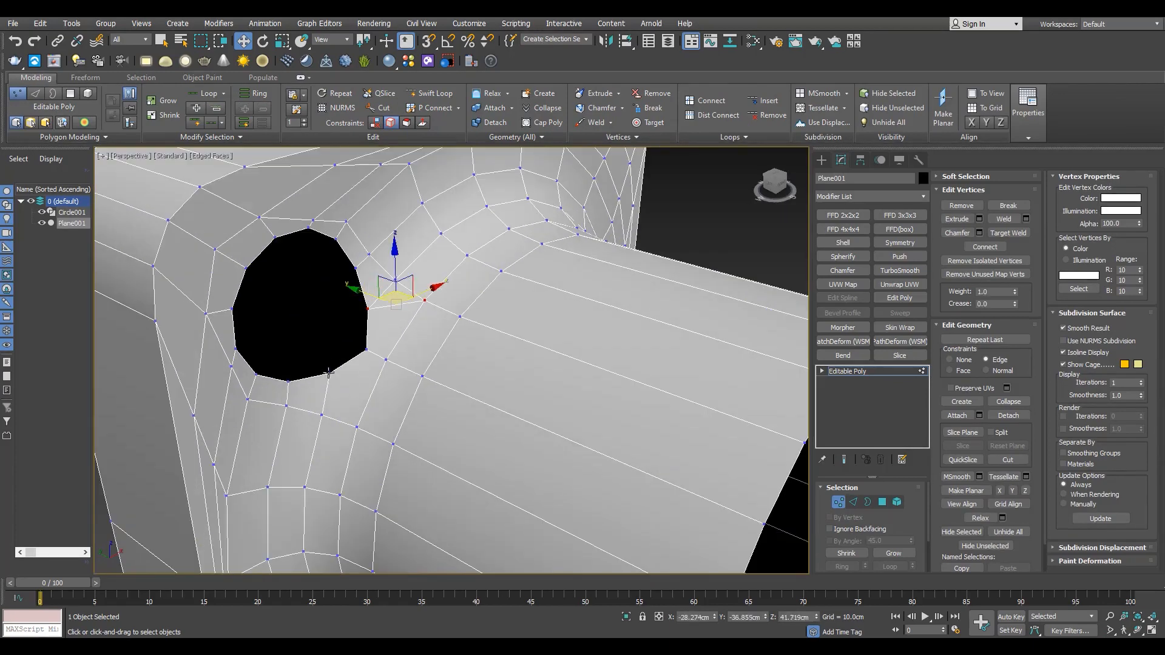
key("2")
left_click(320, 421)
key("ctrl+z")
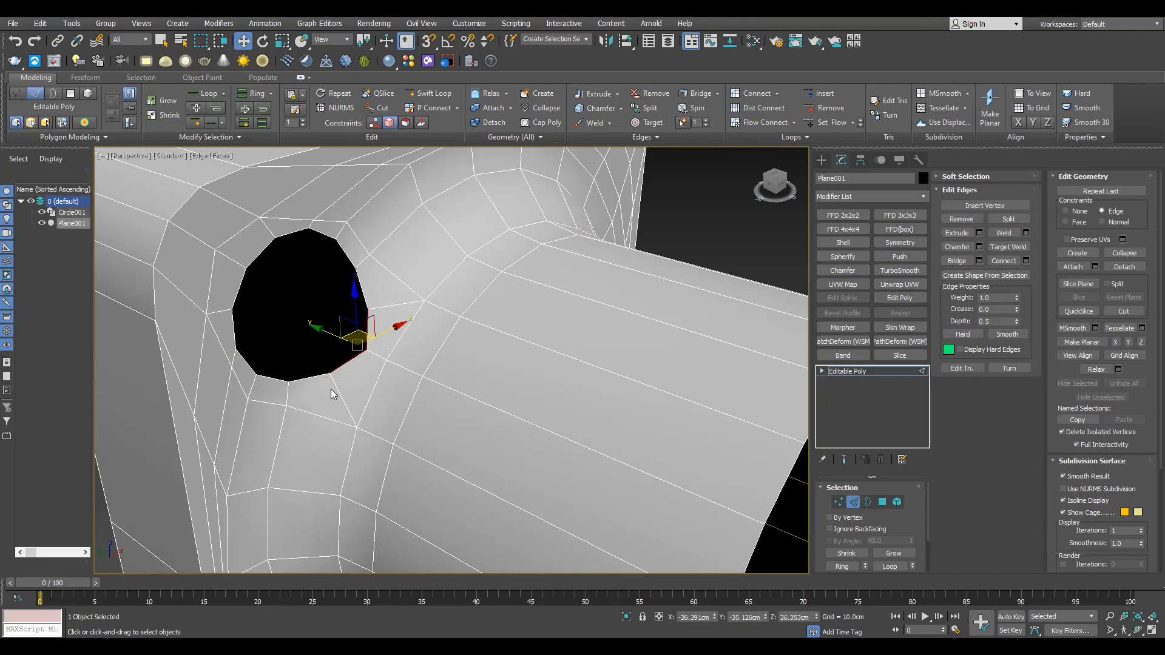
key("ctrl+y")
middle_click_drag(391, 291, 260, 345, "alt")
key("ctrl+z")
Select all polygons with more than 4 sides by numeric selection
key("4")
left_click(141, 78)
left_click(760, 102)
left_click(785, 109)
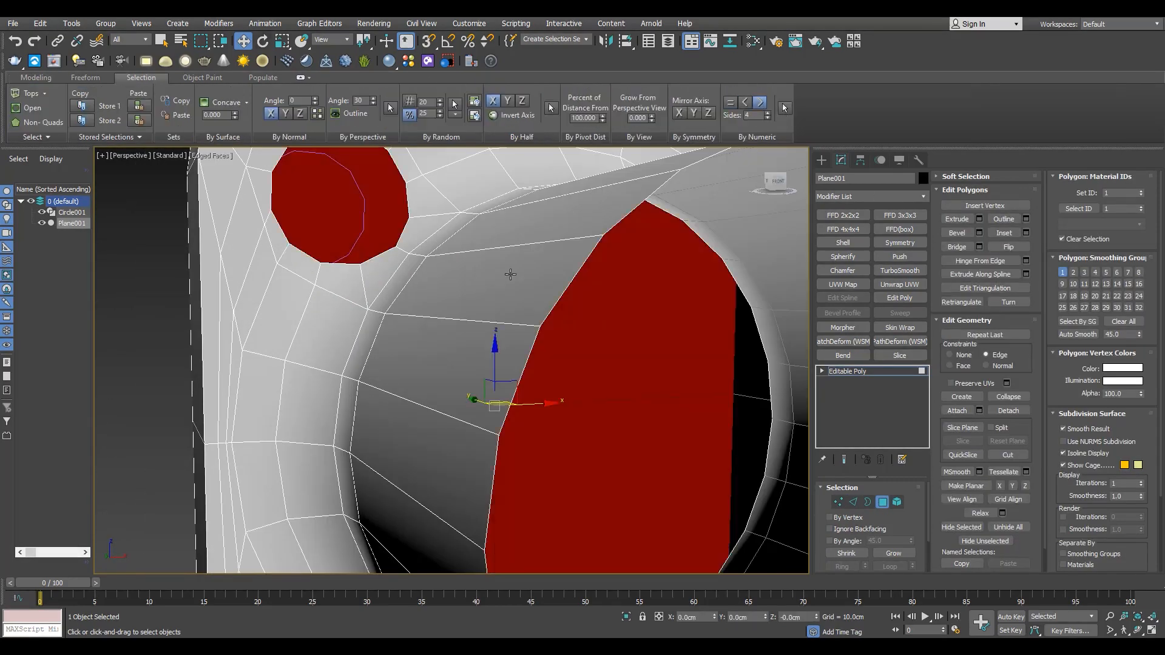
Slide the vertices between the hole and the block's side edge along their edges in the front view to even out the spacing
scroll(510, 273, "down", 5)
mouse_move(461, 273)
middle_mouse_down("alt")
mouse_move(522, 275)
mouse_move(442, 273)
middle_mouse_up("alt")
scroll(443, 273, "up", 3)
key("2")
scroll(443, 273, "up", 4)
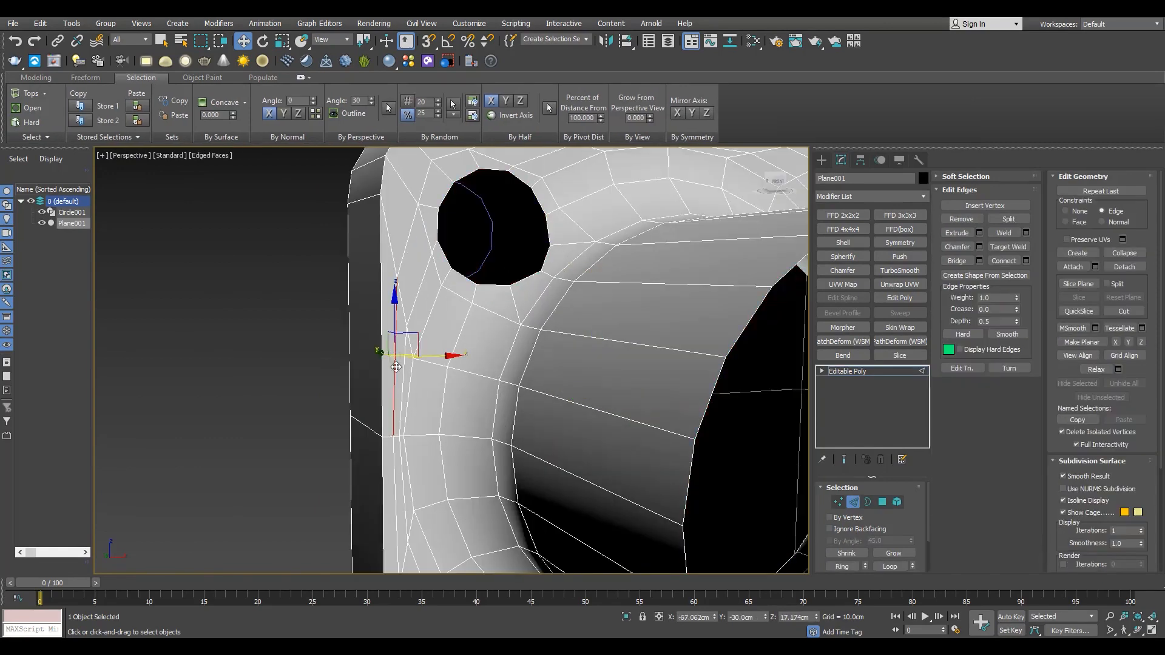
key("1")
key("f")
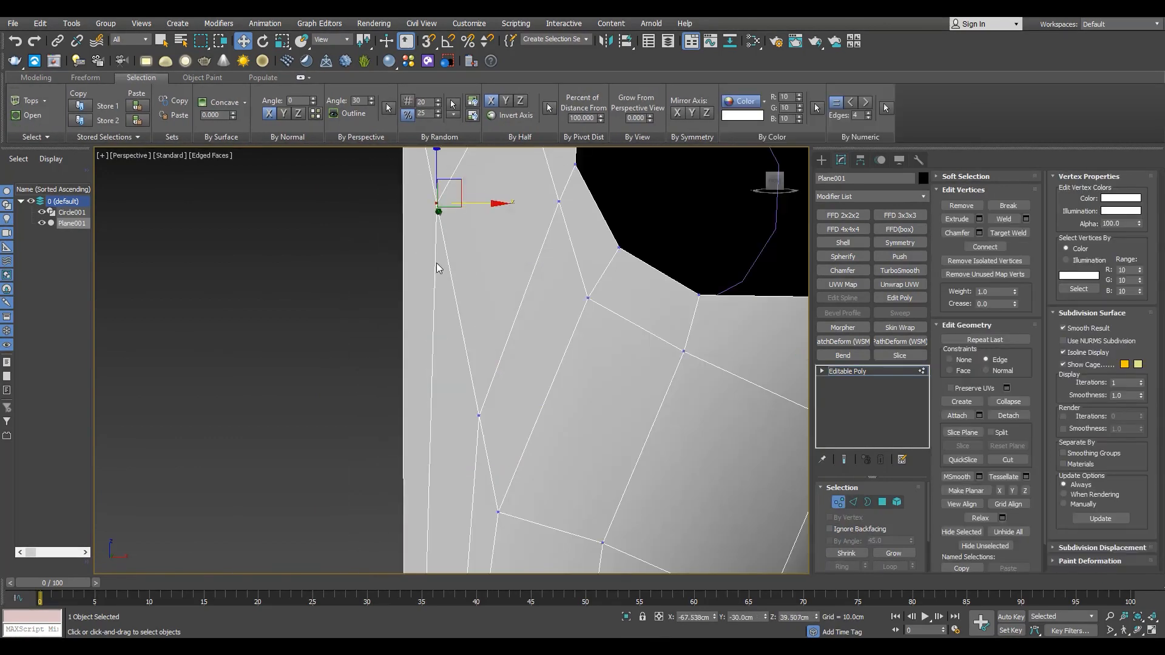
scroll(454, 380, "down", 4)
scroll(488, 318, "up", 5)
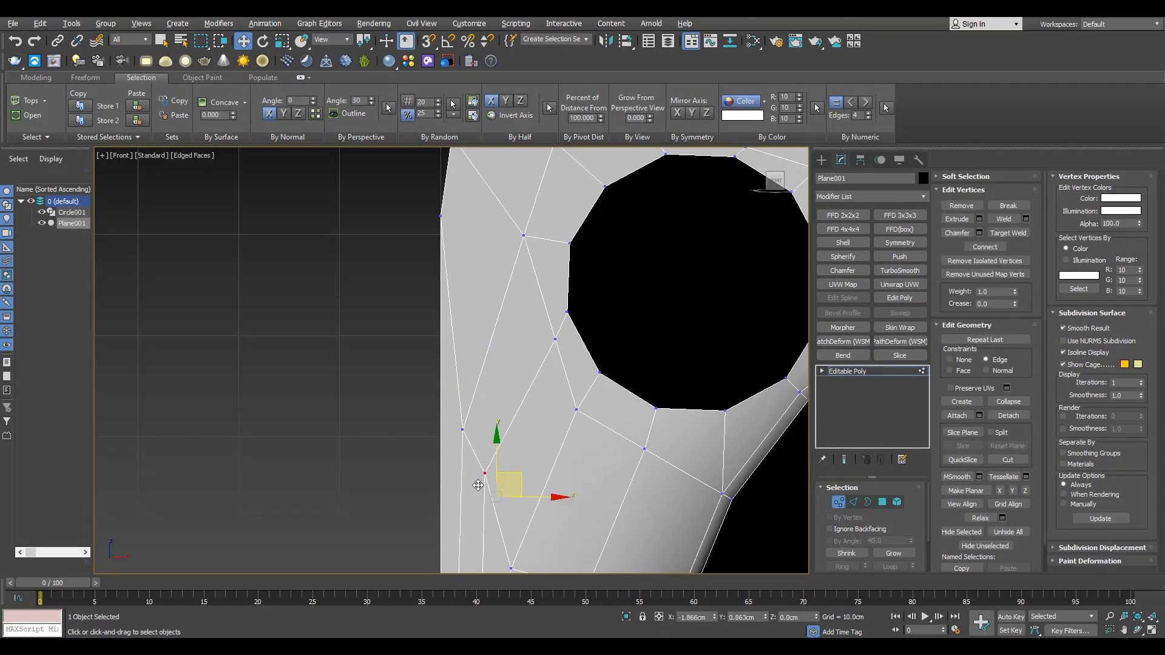
left_click_drag(569, 290, 559, 315)
middle_click_drag(553, 160, 482, 326)
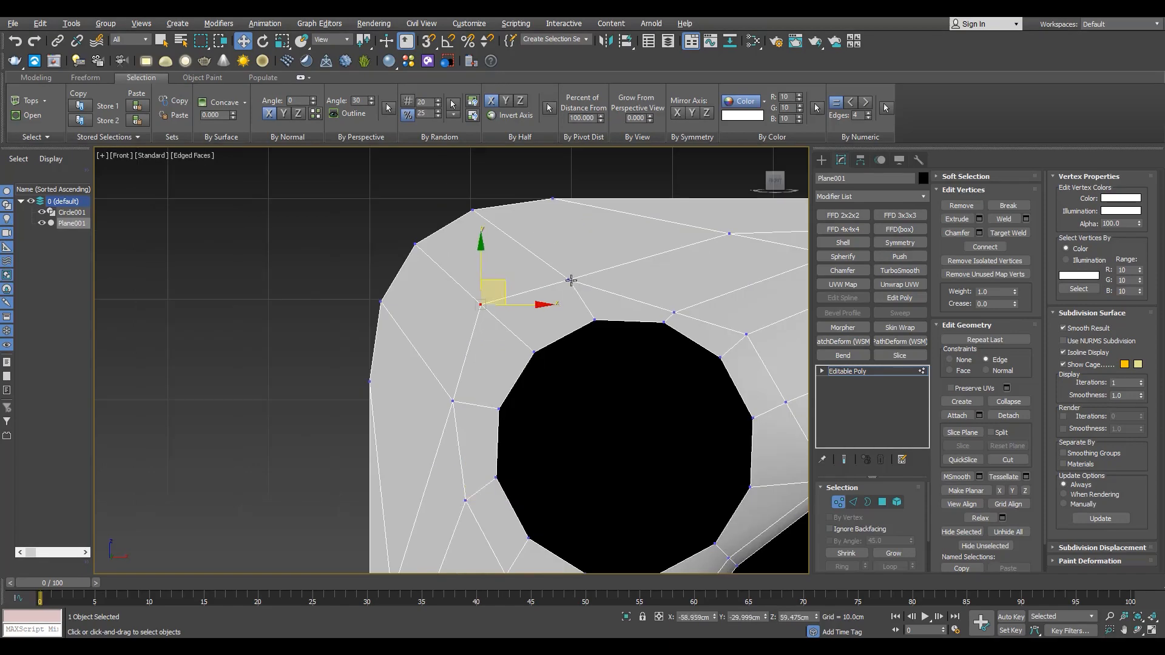
left_click_drag(454, 401, 438, 380)
Slide the vertices on the block's vertical centre line and beside it up towards the block's upper edge
middle_click_drag(782, 261, 503, 329)
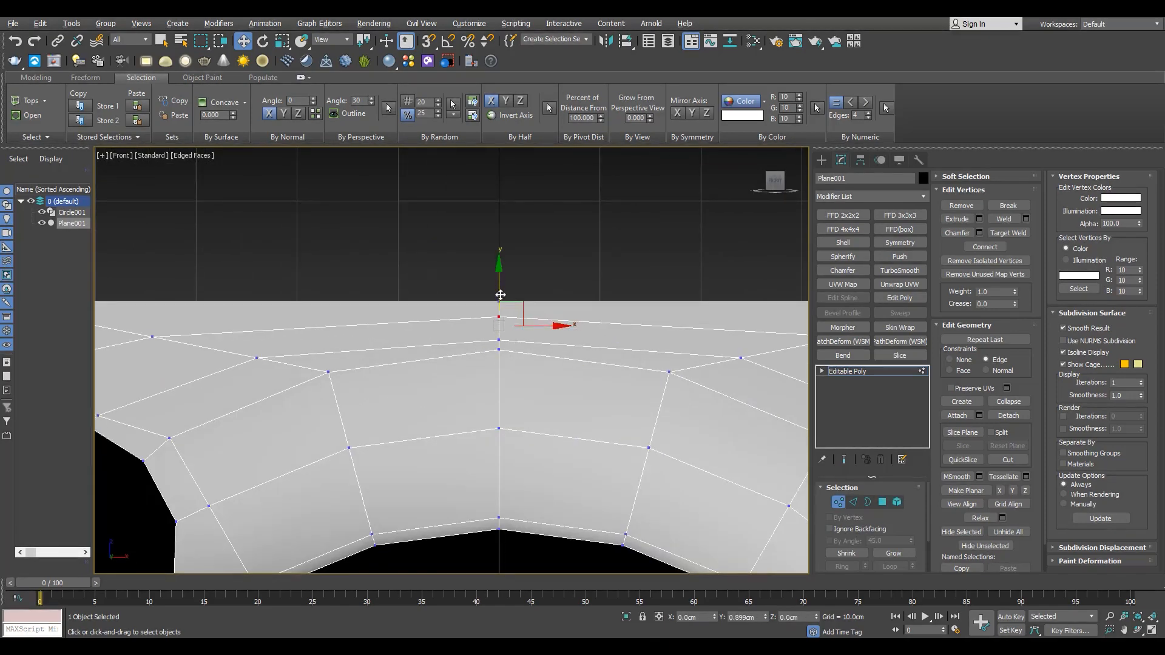
left_click_drag(498, 340, 499, 331)
middle_click_drag(262, 358, 348, 358)
left_click(343, 358)
left_click_drag(406, 332, 349, 312)
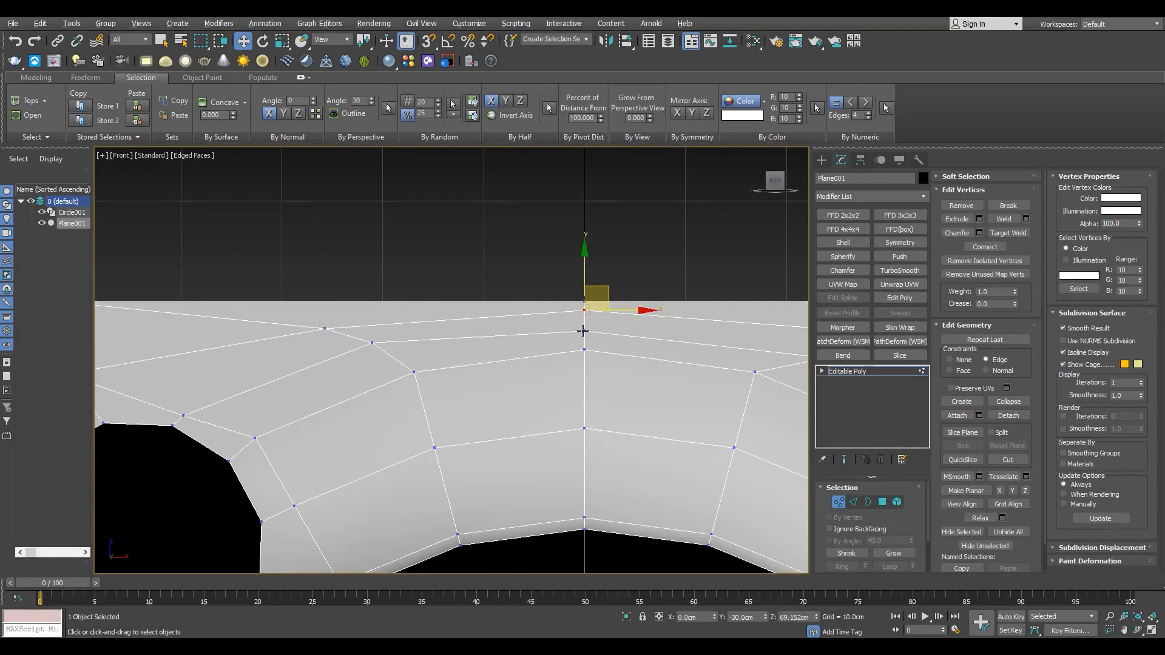
Slide the vertices above and beside the corner hole along their edges to even the polygon ring around it
scroll(582, 331, "down", 5)
scroll(318, 359, "up", 5)
scroll(377, 364, "up", 3)
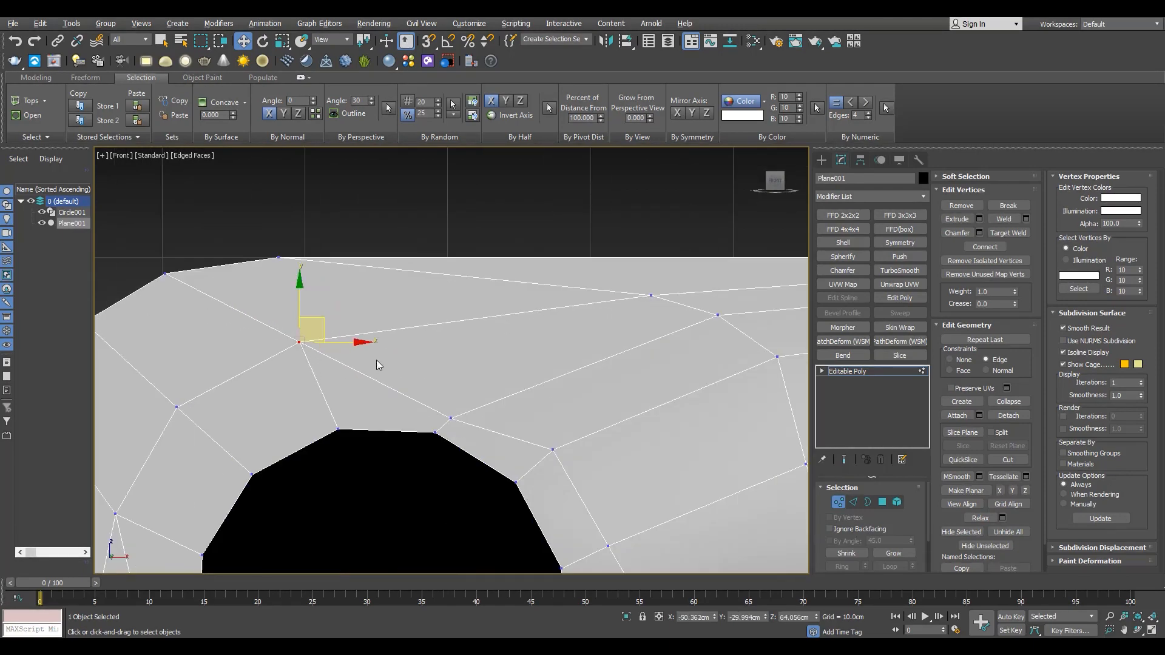
scroll(479, 397, "down", 5)
scroll(419, 453, "up", 4)
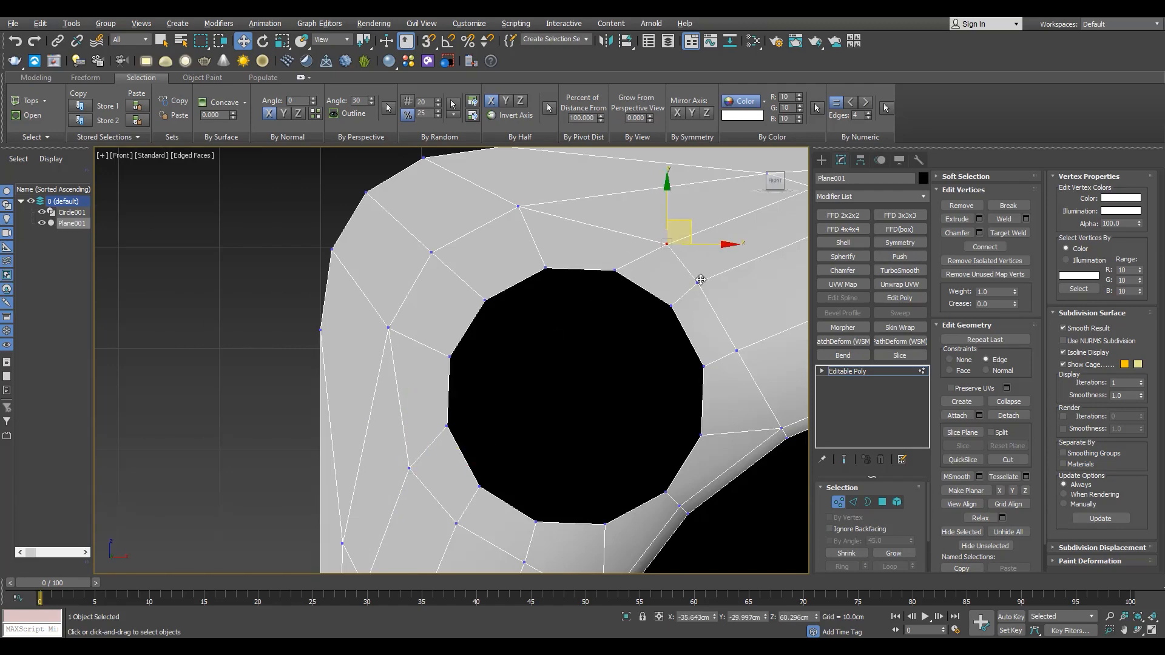
scroll(606, 331, "down", 2)
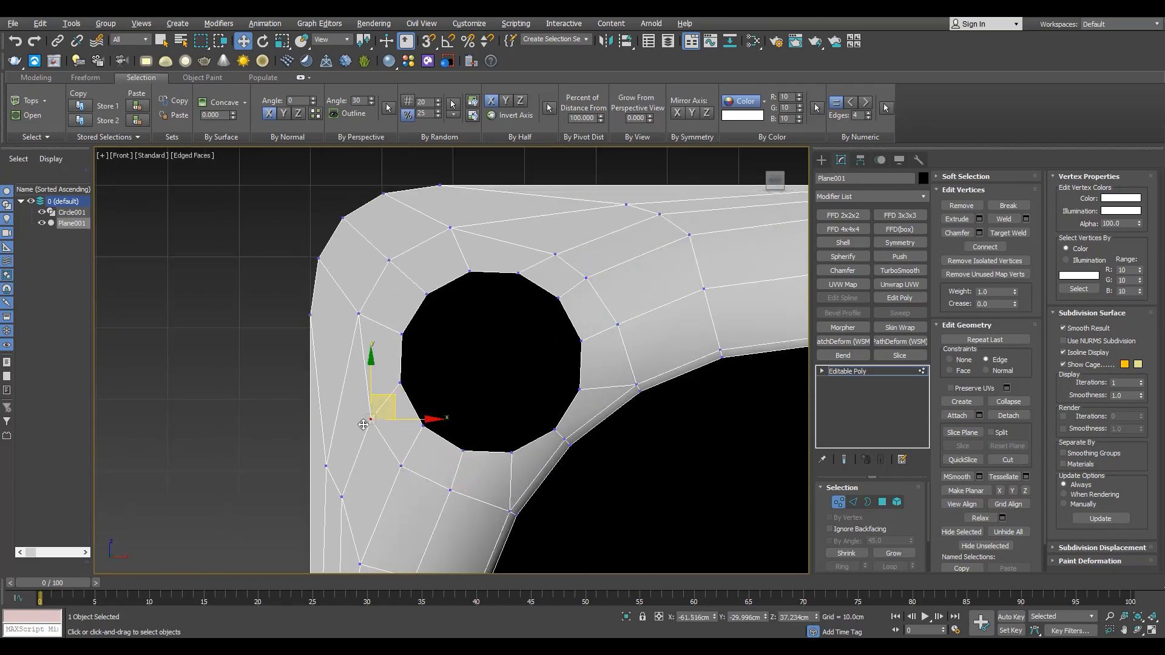
scroll(363, 425, "down", 5)
scroll(371, 466, "up", 5)
left_click_drag(407, 457, 407, 456)
scroll(372, 379, "down", 3)
Slide the vertices between the hole's lower side and the block's side edge into an even flow in the perspective view
key("p")
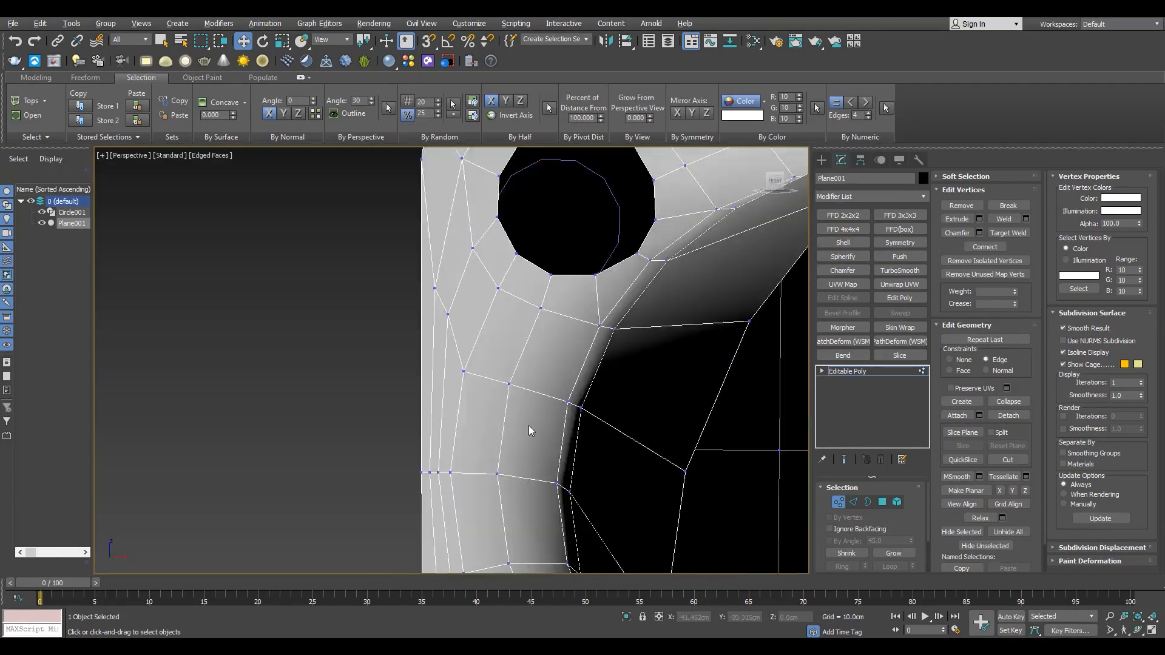
scroll(529, 429, "up", 3)
scroll(478, 433, "down", 3)
left_click_drag(479, 433, 514, 395)
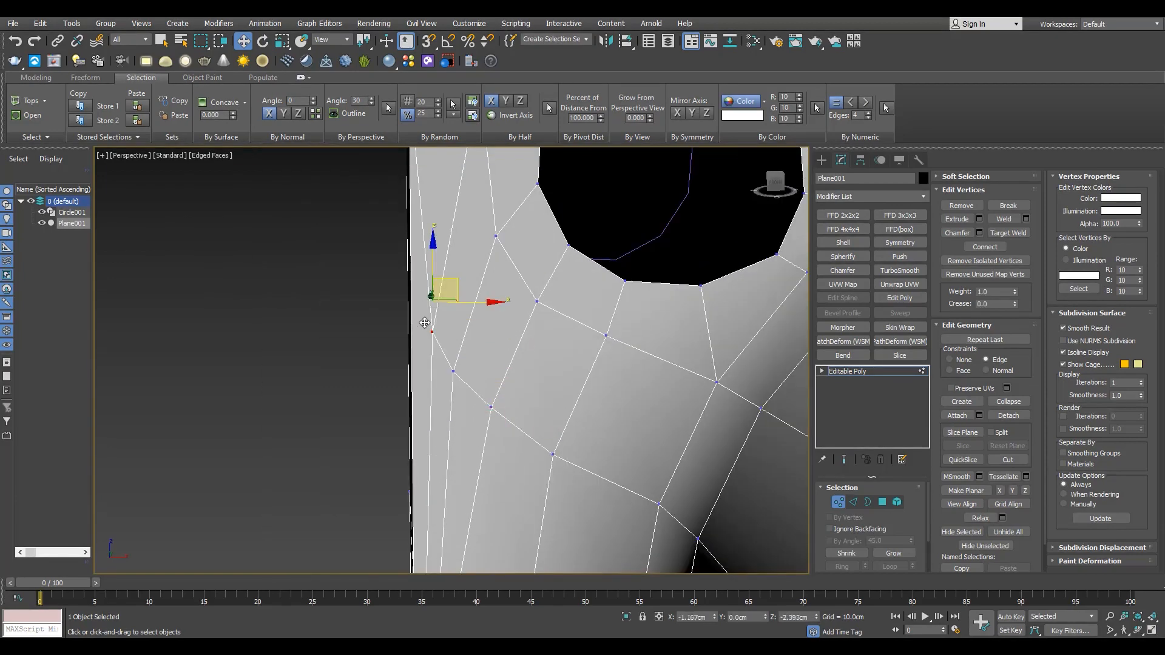
scroll(495, 364, "down", 5)
Delete the vertices of the block's lower half and of the half opposite the hole, keeping only the quarter with the hole
middle_click_drag(495, 364, 468, 382, "alt")
key("alt+w")
middle_click(582, 311)
key("alt+w")
scroll(483, 332, "down", 5)
left_click_drag(371, 482, 682, 354)
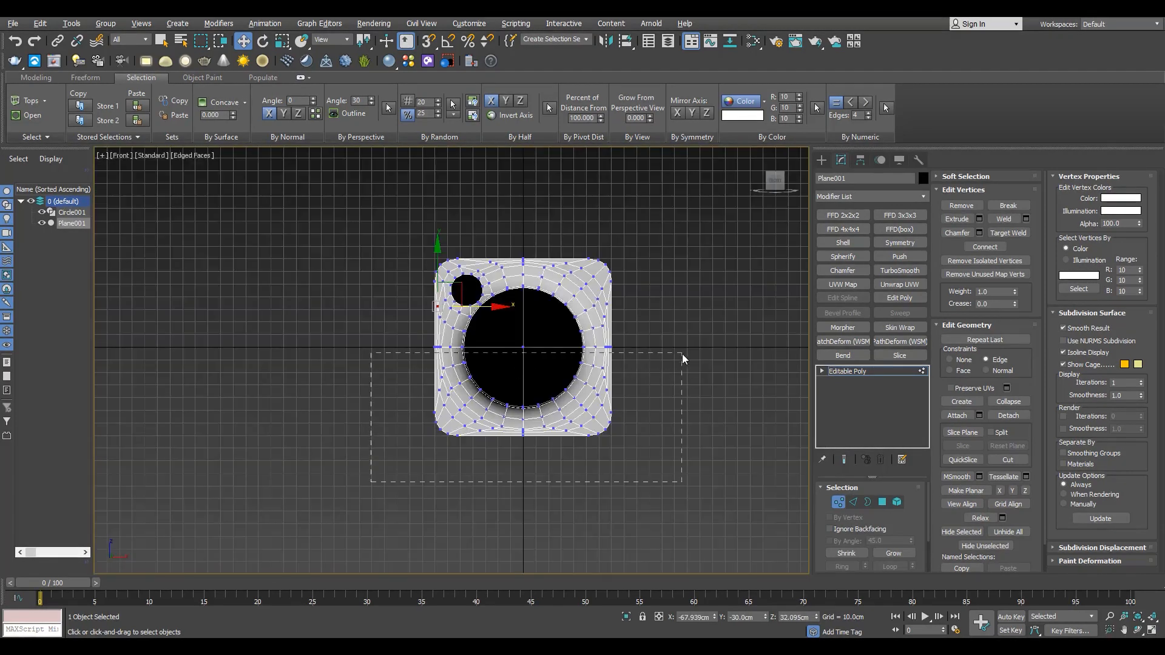
left_click_drag(534, 489, 534, 489, "ctrl")
key("Delete")
Select the polygons with more than 4 sides on the remaining quarter by numeric selection
key("alt+w")
middle_click(603, 400)
key("alt+w")
key("4")
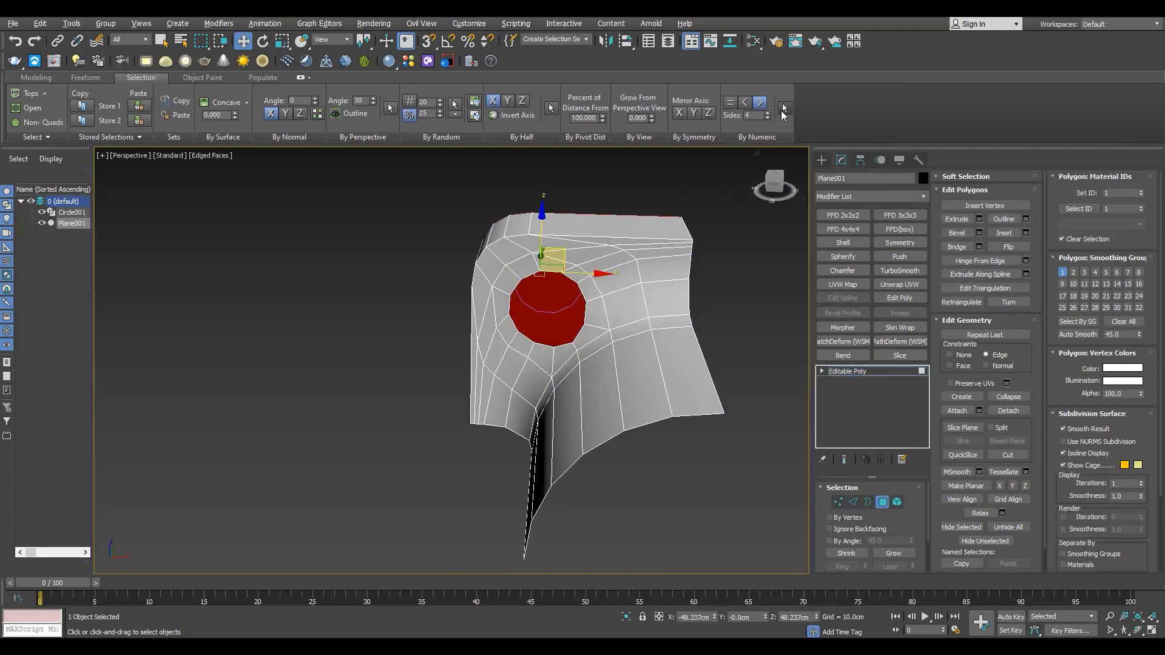
middle_click_drag(603, 399, 658, 244, "alt")
Examine the front face and the hole's outline from the side in the left view
scroll(658, 245, "up", 5)
key("1")
key("alt+w")
middle_click(162, 472)
key("alt+w")
scroll(493, 260, "up", 7)
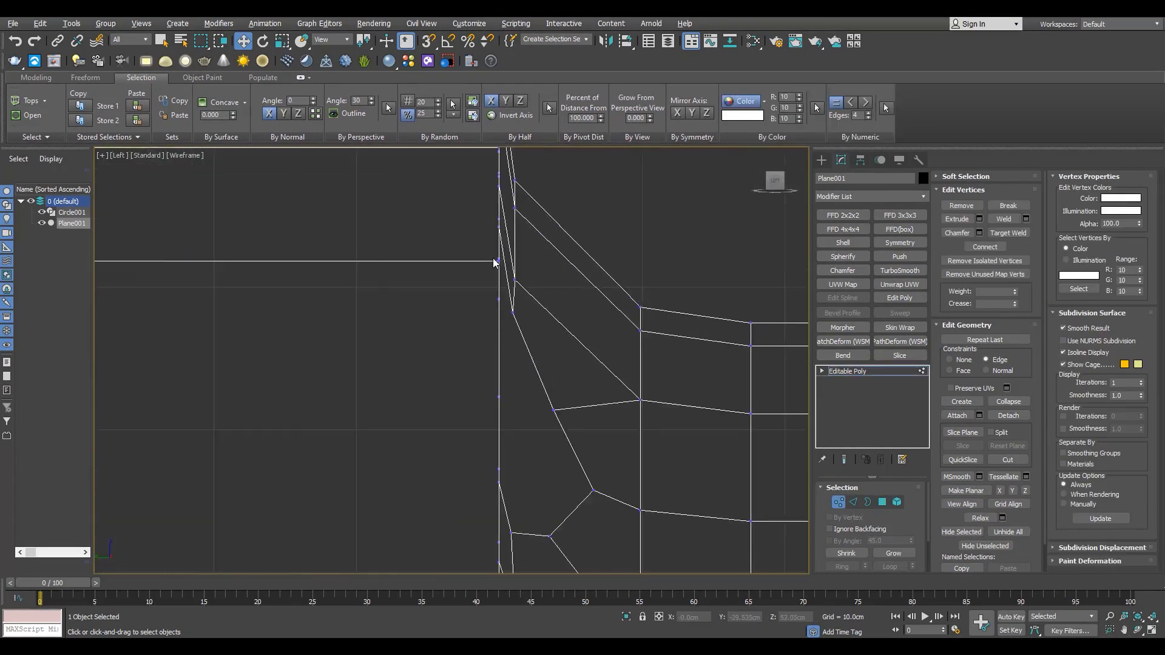
key("alt+w")
key("alt+w")
Set the constraints to None and extend the corner hole's border straight inward along the Y axis to form a wall
key("3")
scroll(566, 438, "up", 1)
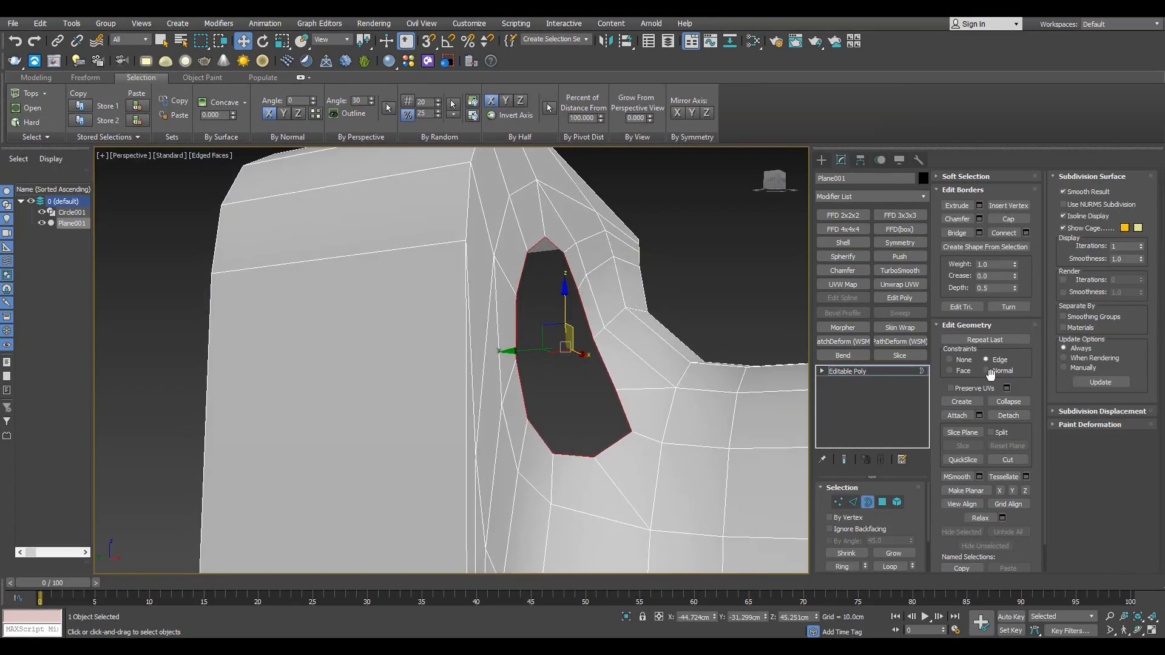
left_click(949, 360)
mouse_move(425, 364)
middle_mouse_down("alt")
mouse_move(347, 372)
mouse_move(424, 364)
middle_mouse_up("alt")
left_click_drag(517, 350, 434, 352, "shift")
key("ctrl+z")
middle_click_drag(534, 364, 425, 449, "alt")
left_click_drag(530, 322, 472, 280, "shift")
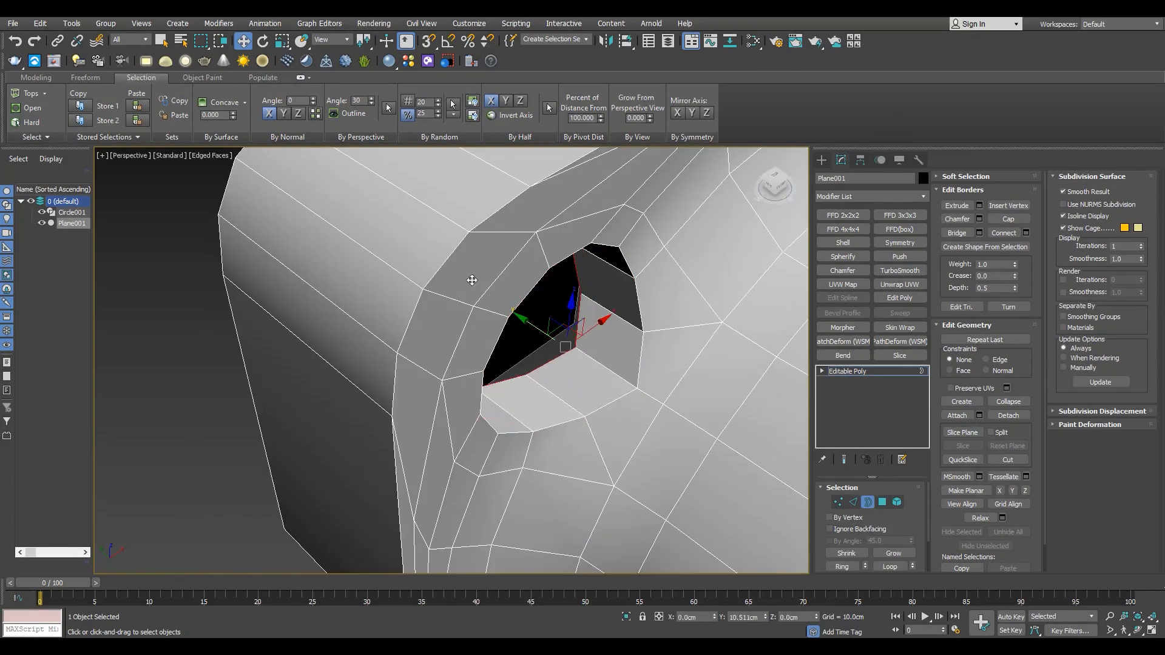
Make the hole's inner border planar in Y and scale a copy of it inward to form a flat ledge
key("F3")
left_click(1014, 491)
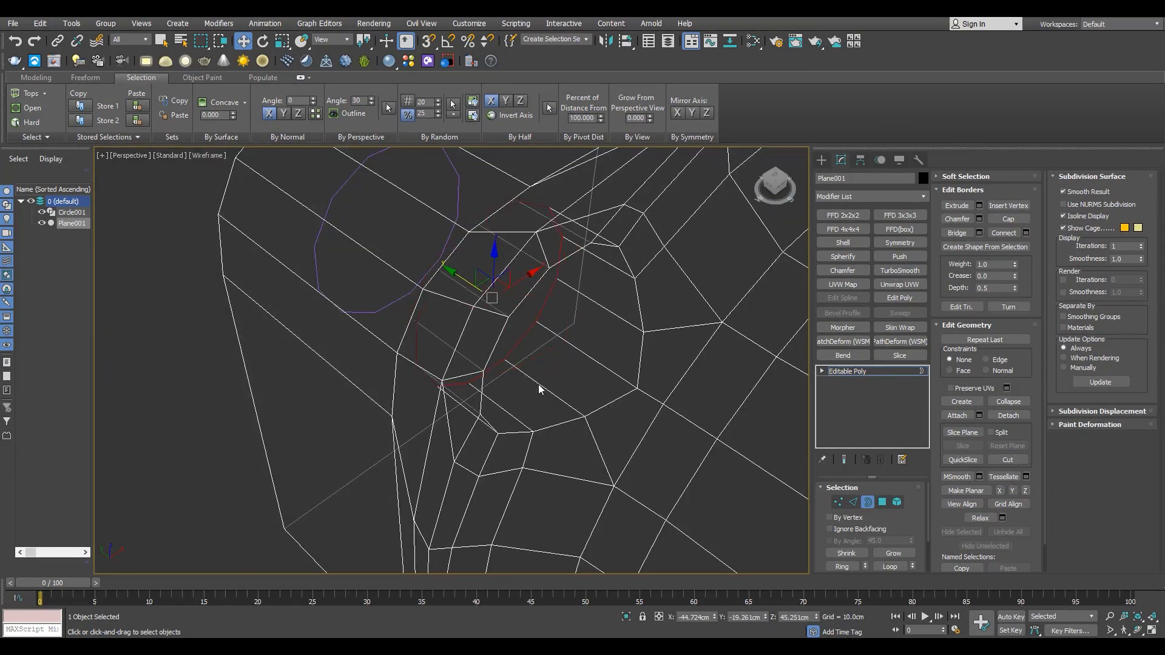
key("F3")
mouse_move(539, 388)
middle_mouse_down("alt")
mouse_move(567, 276)
mouse_move(527, 340)
mouse_move(489, 357)
middle_mouse_up("alt")
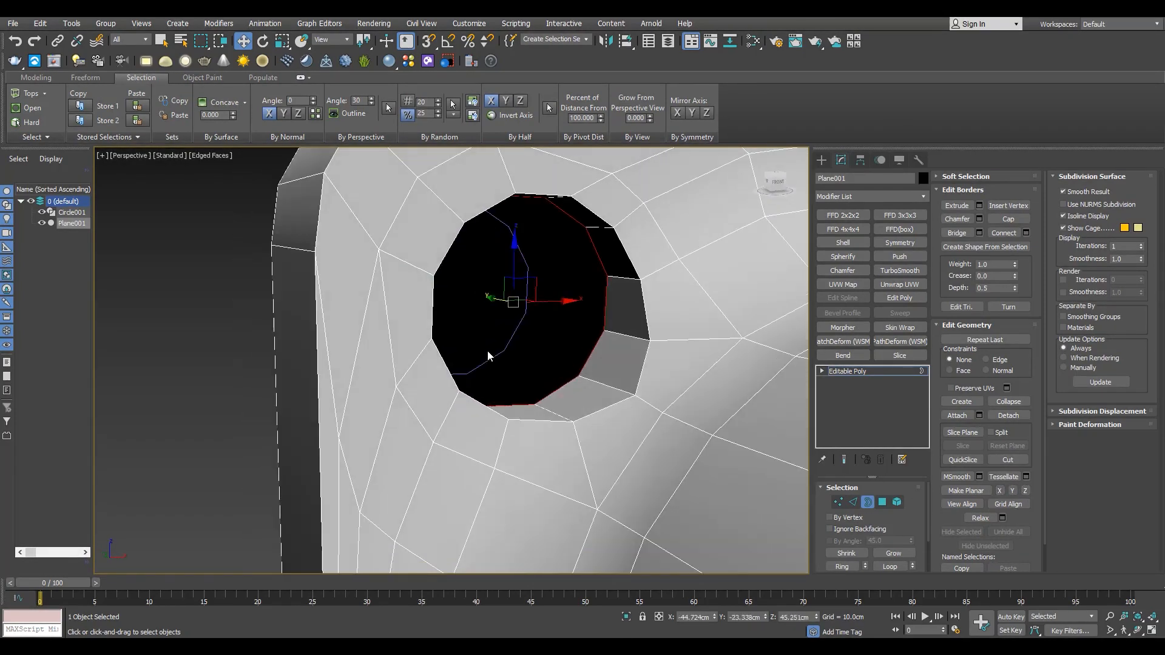
key("r")
left_click_drag(513, 295, 518, 344, "shift")
Extend the ledge's inner border deeper into the block and bridge its opposite edges to close the recess floor
key("w")
mouse_move(520, 322)
middle_mouse_down("alt")
mouse_move(496, 291)
mouse_move(495, 387)
mouse_move(452, 364)
mouse_move(496, 387)
mouse_move(481, 413)
mouse_move(543, 395)
middle_mouse_up("alt")
scroll(446, 365, "up", 5)
scroll(443, 364, "down", 3)
scroll(486, 345, "up", 4)
key("F3")
key("2")
left_click(969, 265)
key("F3")
Chamfer the edge loops of the recess: both loops of the inner wall, the ledge's outer loop and the hole's rim
key("4")
left_click(583, 364)
left_click(596, 407, "shift")
left_click(857, 501, "shift")
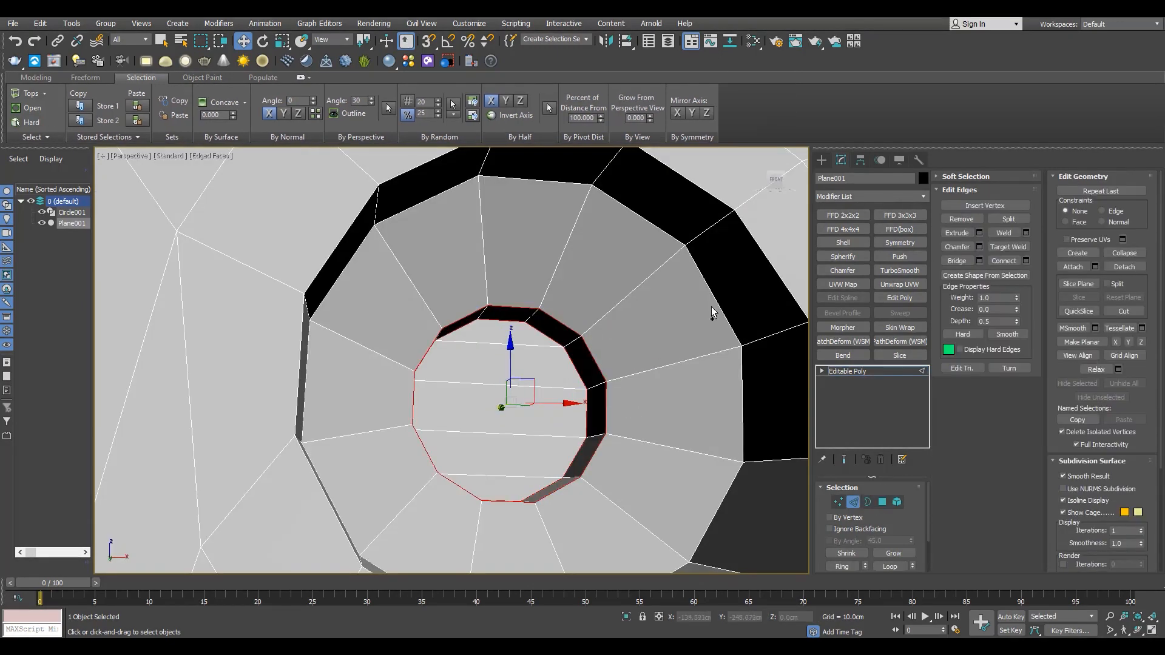
double_click(718, 306, "ctrl")
scroll(740, 261, "down", 4)
double_click(744, 261, "ctrl")
middle_click_drag(740, 265, 580, 390, "alt")
scroll(583, 390, "up", 5)
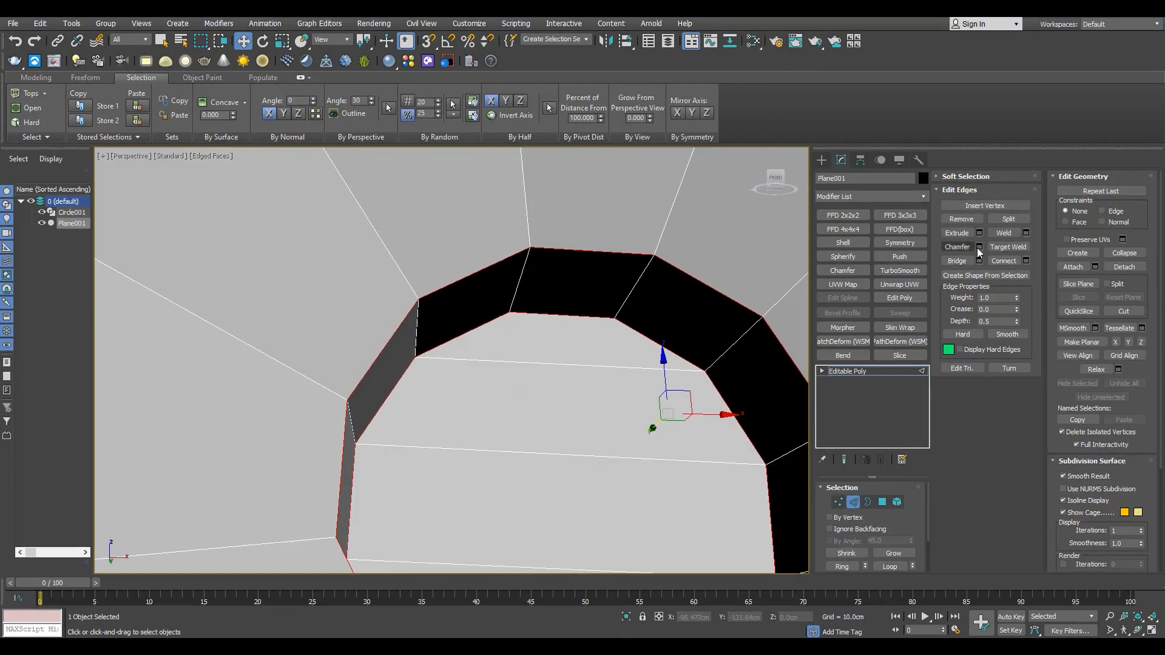
left_click(979, 247)
scroll(515, 294, "down", 5)
middle_click_drag(516, 294, 619, 264, "alt")
scroll(620, 263, "up", 5)
left_click_drag(460, 385, 461, 409)
scroll(629, 300, "down", 5)
middle_click_drag(629, 299, 660, 406, "alt")
scroll(662, 418, "up", 5)
left_click(458, 490)
Preview the recessed hole with TurboSmooth and undo the modifier
key("2")
left_click(918, 271)
key("F4")
scroll(692, 419, "down", 8)
scroll(686, 442, "up", 6)
key("F4")
key("ctrl+z")
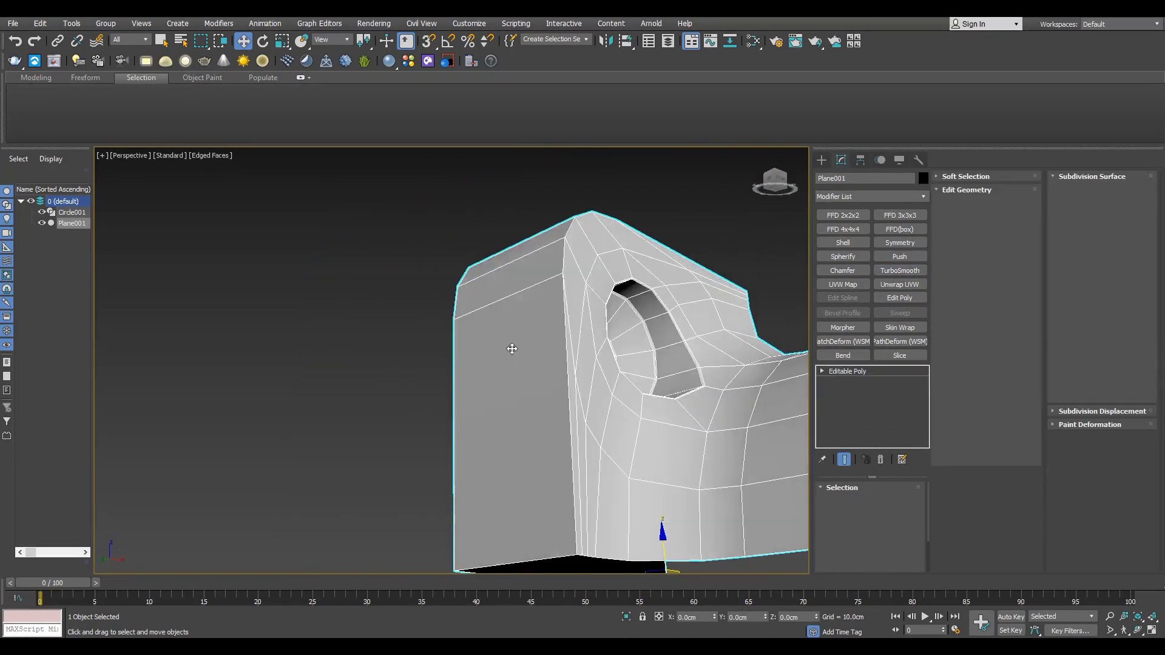
Select the block's outer side polygons, convert them to their border edges and chamfer these by about 0.366 cm
middle_click_drag(511, 348, 535, 329, "alt")
key("4")
left_click(531, 284)
left_click(853, 505, "shift")
key("F3")
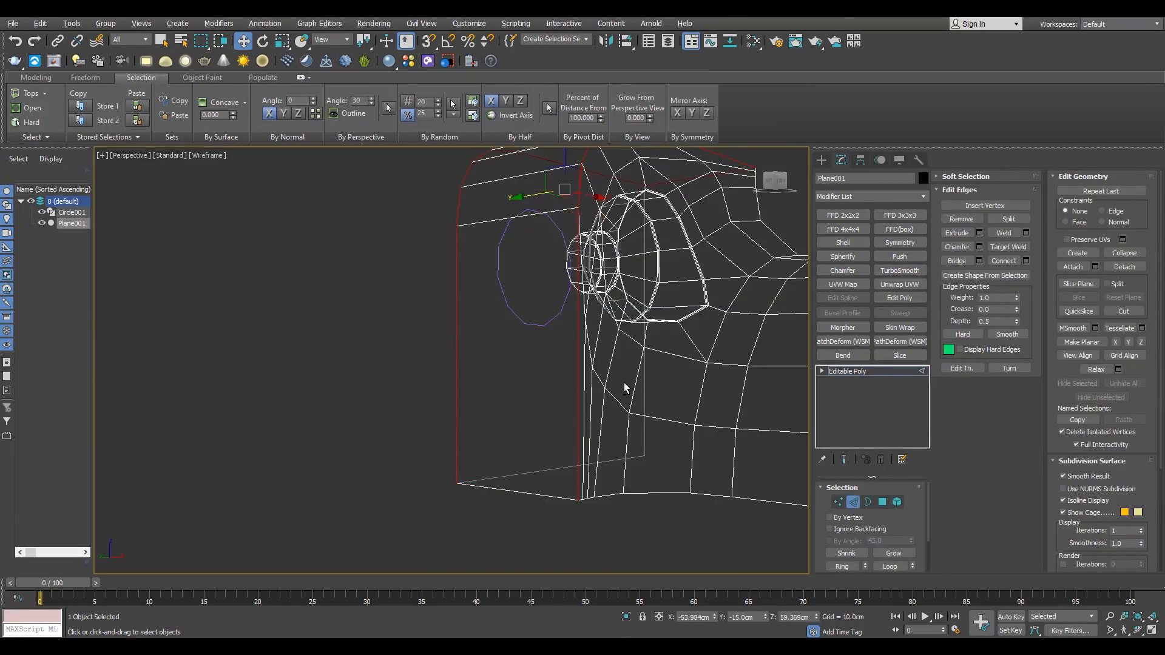
mouse_move(624, 384)
middle_mouse_down("alt")
mouse_move(575, 283)
mouse_move(580, 419)
mouse_move(592, 382)
middle_mouse_up("alt")
key("F3")
left_click(979, 247)
scroll(490, 374, "up", 3)
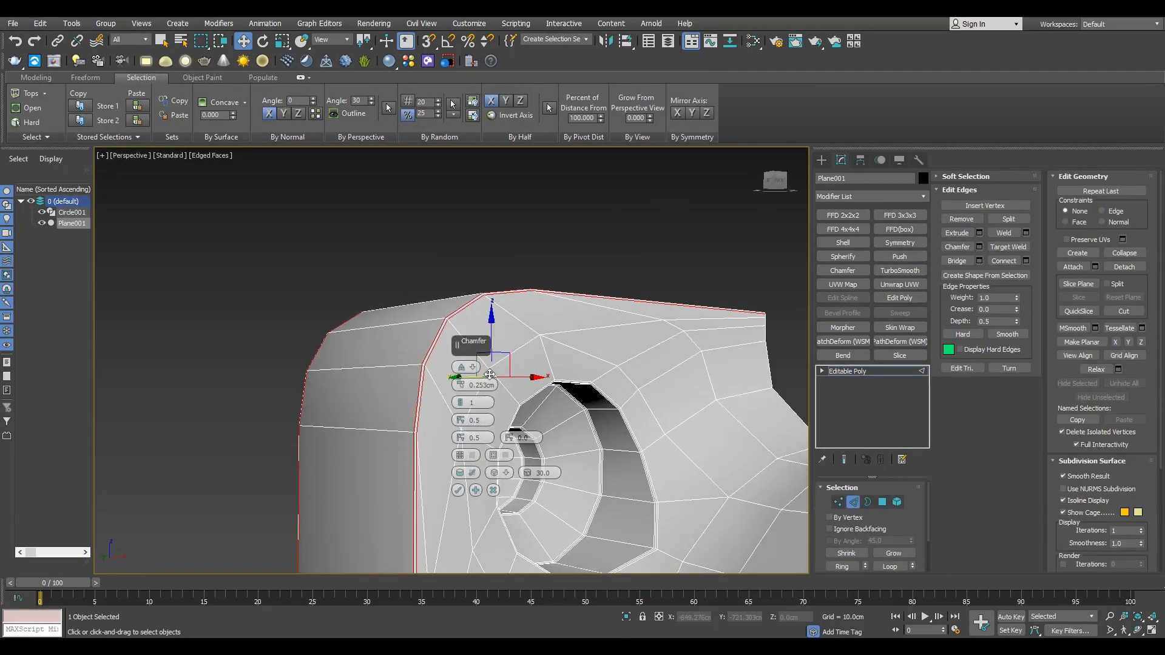
left_click_drag(462, 370, 462, 367)
middle_click_drag(576, 352, 736, 393, "alt")
left_click_drag(461, 386, 465, 397)
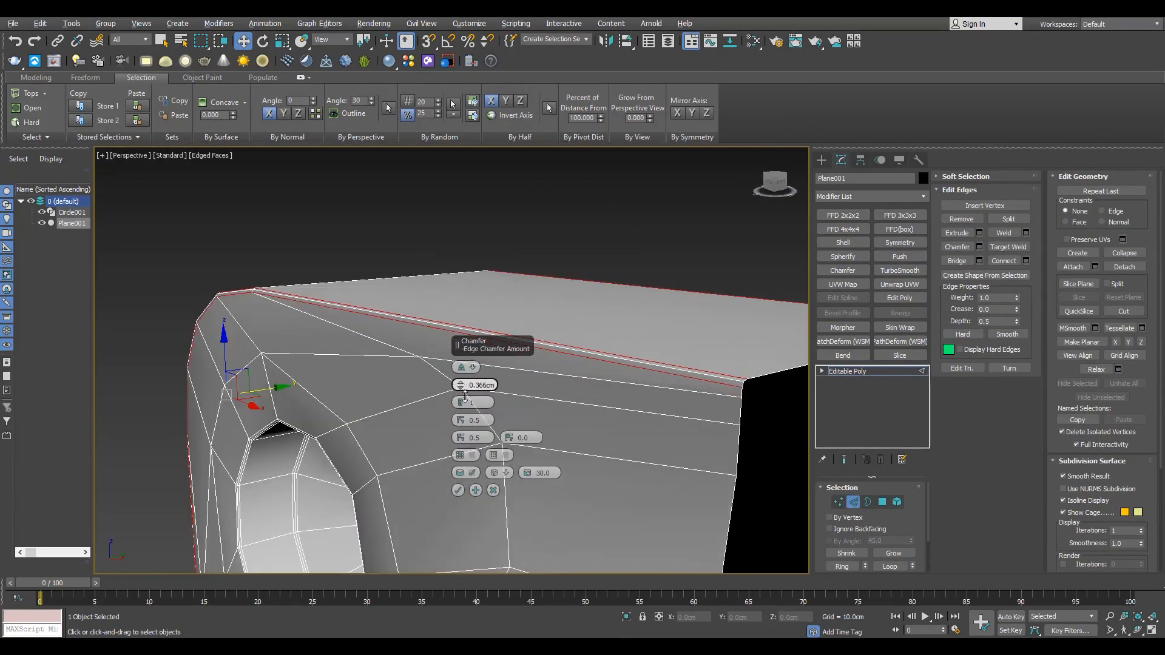
left_click(457, 490)
Slide the end vertex beneath the upper chamfer on the block's cut side slightly down along its edge
key("1")
left_click_drag(745, 364, 745, 366)
scroll(606, 395, "down", 4)
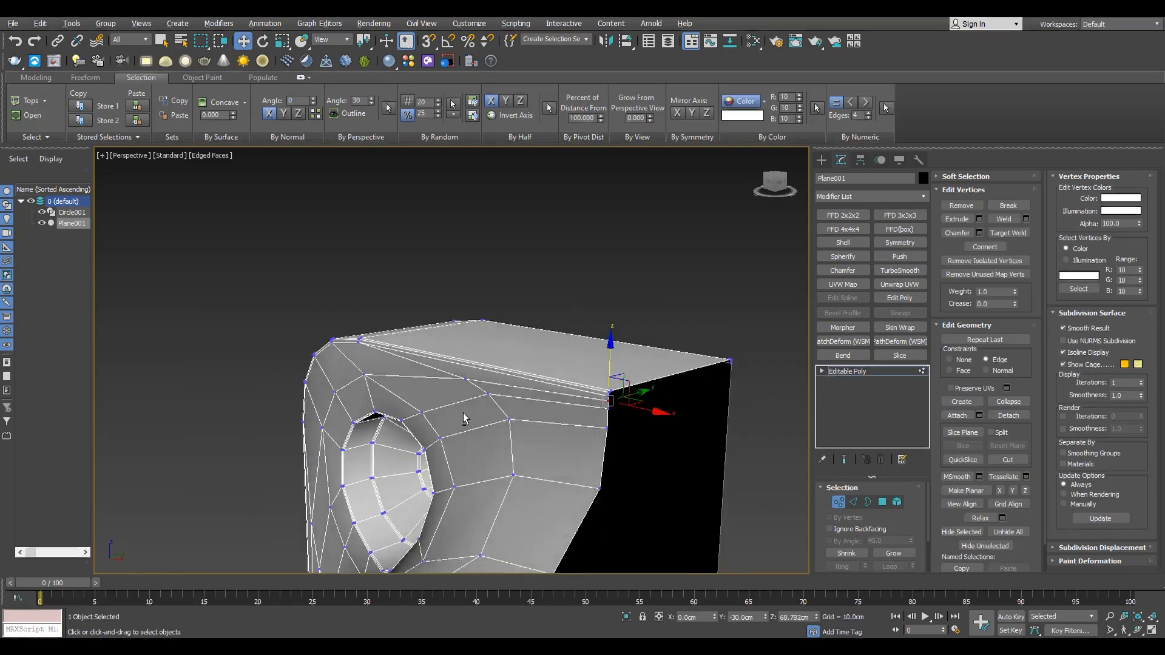
Apply TurboSmooth with 2 iterations to the quarter model and examine the smoothed surface
middle_click_drag(468, 421, 631, 389, "alt")
left_click(841, 372)
key("F4")
left_click(893, 274)
middle_click_drag(437, 392, 416, 291, "alt")
left_click(909, 506)
scroll(546, 388, "down", 3)
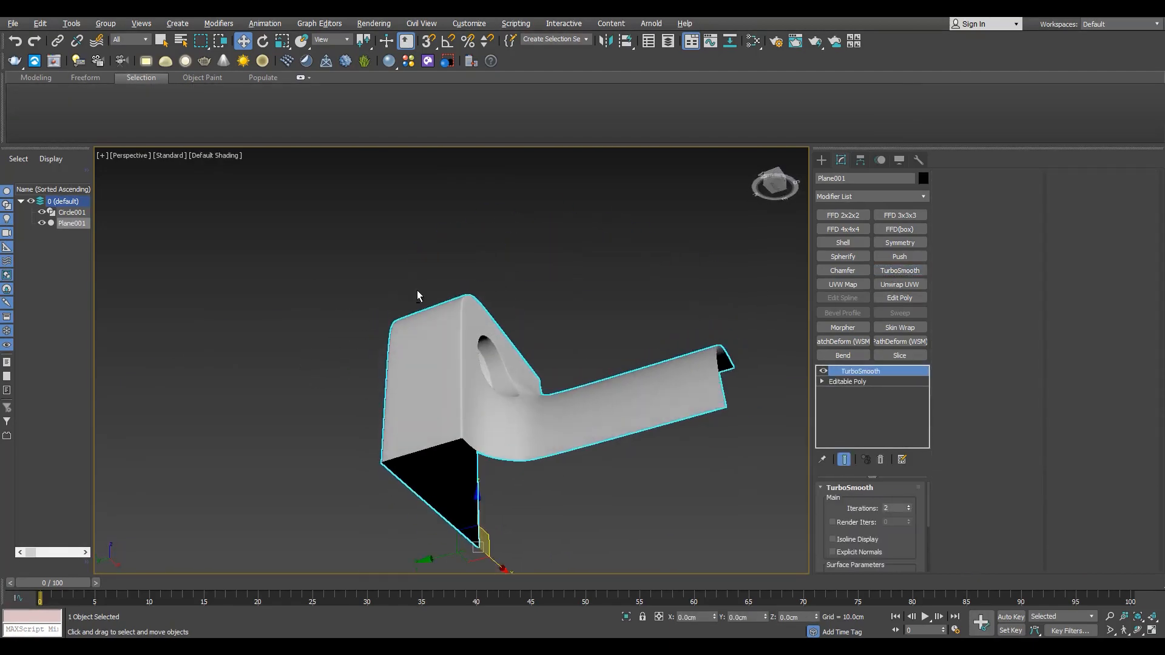
scroll(505, 415, "up", 4)
middle_click_drag(505, 415, 546, 452, "alt")
scroll(547, 453, "down", 4)
scroll(546, 453, "up", 2)
key("F4")
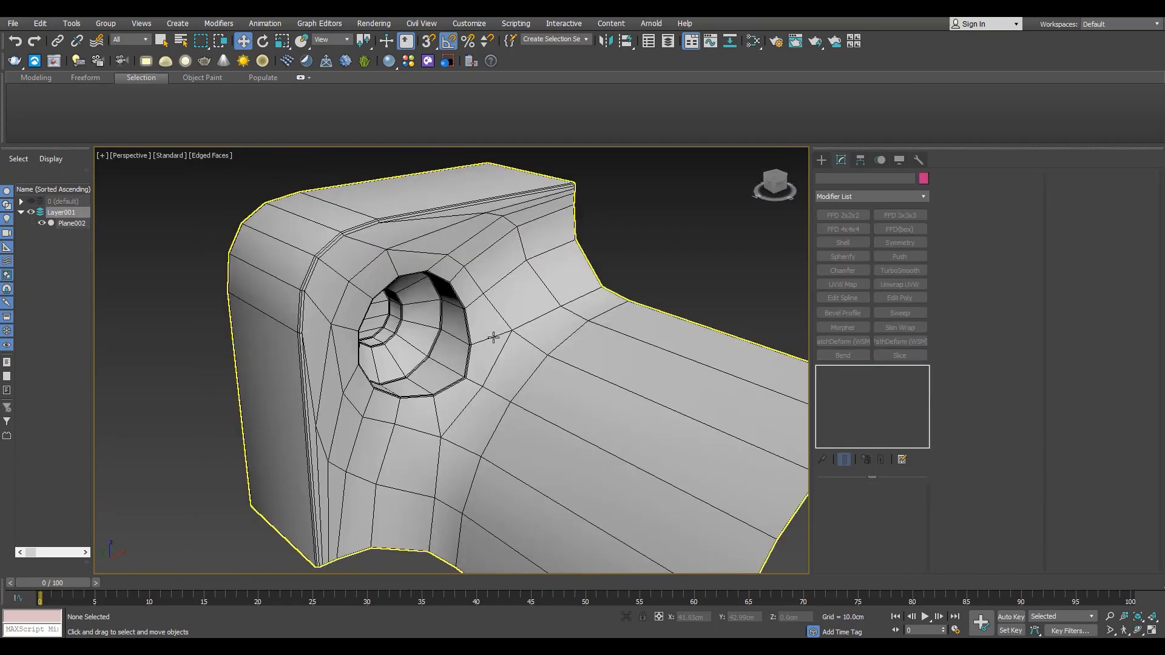
Apply TurboSmooth to the duplicate quarter model, clone it and hide the original
left_click(493, 338)
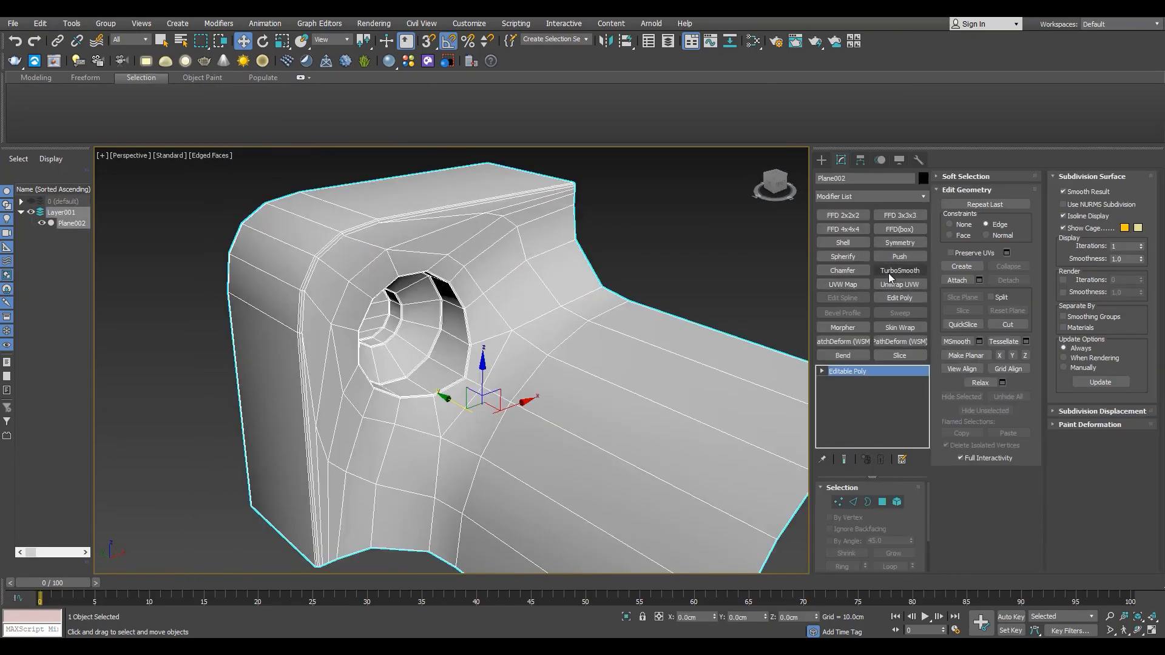
left_click(889, 273)
middle_click_drag(571, 383, 574, 353)
key("ctrl+v")
left_click(548, 372)
left_click(42, 223)
Examine the smoothed clone around the hole and flare with and without edged faces
middle_click_drag(474, 420, 671, 387, "alt")
scroll(471, 411, "down", 4)
scroll(516, 398, "up", 5)
key("F4")
scroll(507, 323, "down", 4)
scroll(445, 406, "up", 3)
key("F4")
Return to the clone's Editable Poly level and slide the vertices below the hole on the flare along their edges
left_click(848, 382)
key("2")
middle_click_drag(607, 310, 523, 327, "alt")
scroll(467, 335, "up", 4)
key("1")
key("2")
middle_click_drag(515, 372, 460, 381, "alt")
key("1")
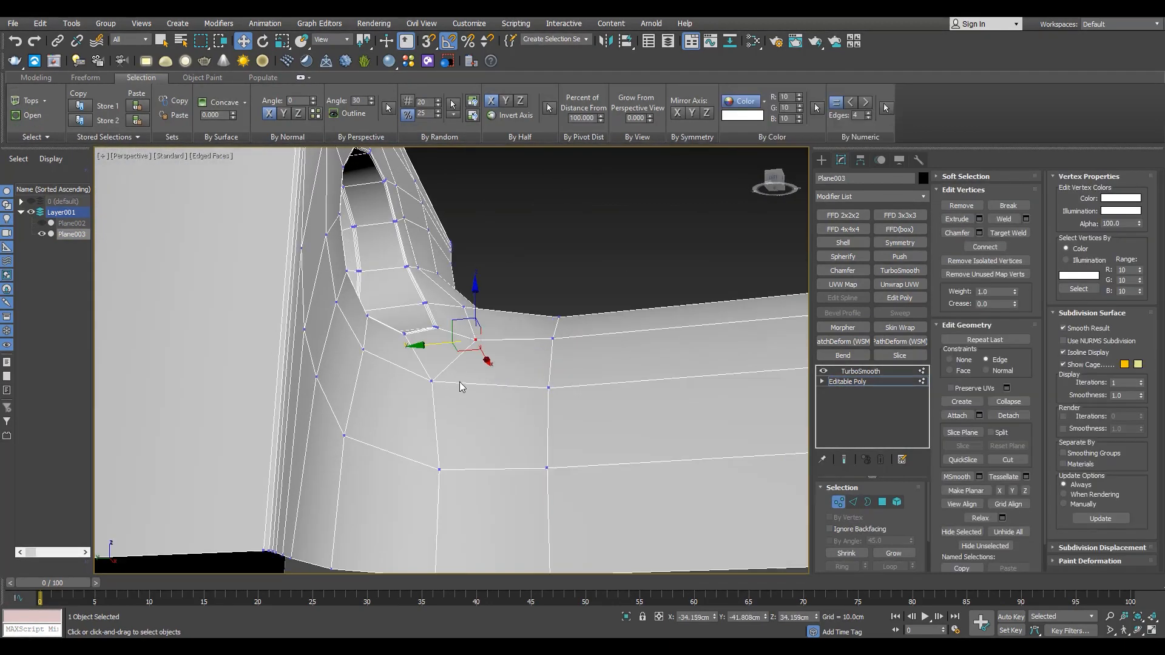
Examine the clone's TurboSmooth result around the recessed hole and the flare with and without edged faces
left_click(857, 371)
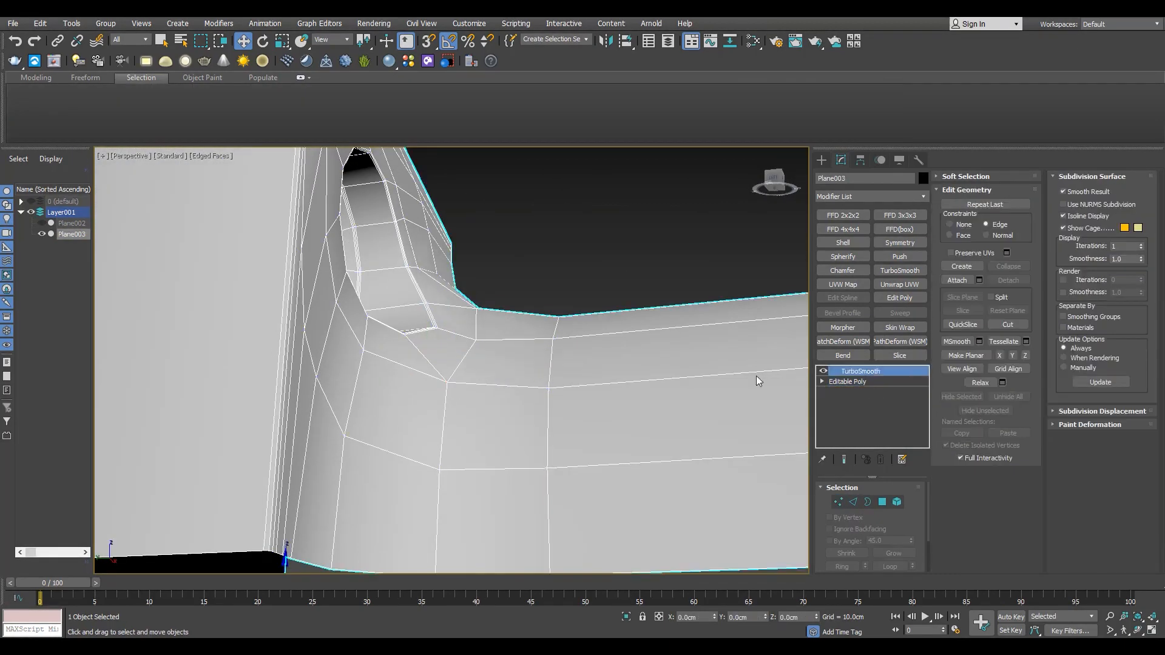
key("F4")
scroll(638, 367, "down", 5)
middle_click_drag(607, 364, 529, 338, "alt")
scroll(529, 339, "up", 4)
key("F4")
scroll(557, 384, "down", 5)
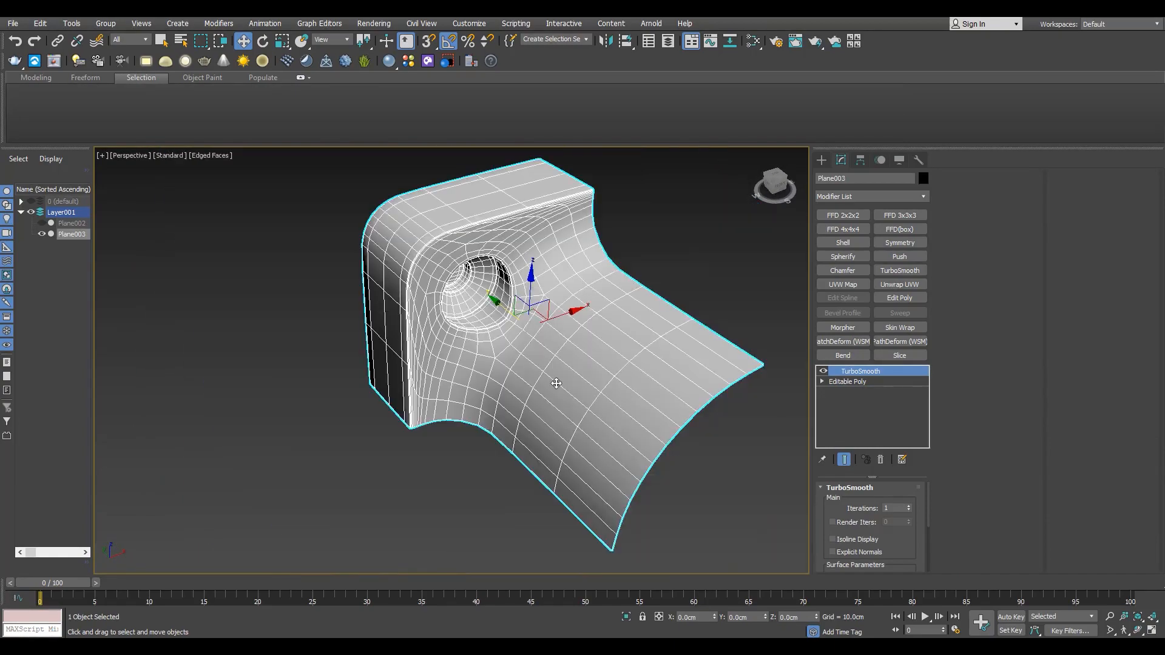
scroll(617, 375, "up", 5)
middle_click_drag(616, 374, 526, 291, "alt")
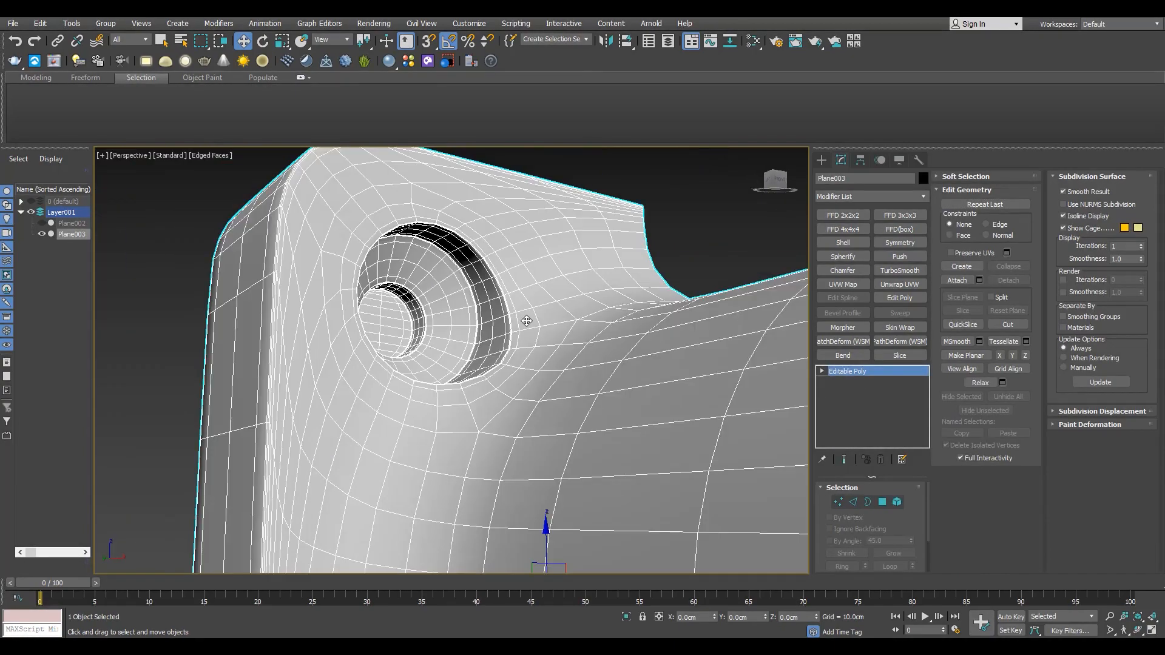
Select the support edge loops around the recessed hole's outer rim and remove them to soften the rim
scroll(527, 321, "up", 3)
key("2")
double_click(539, 318)
left_click(570, 326)
scroll(546, 335, "up", 8)
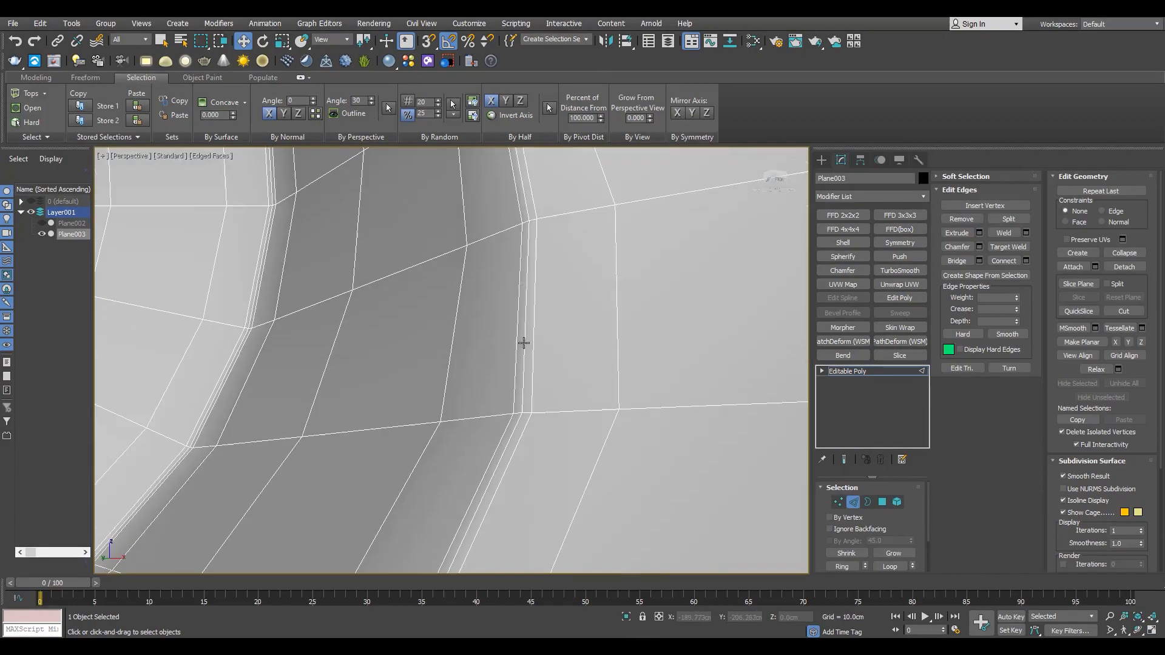
scroll(449, 372, "down", 8)
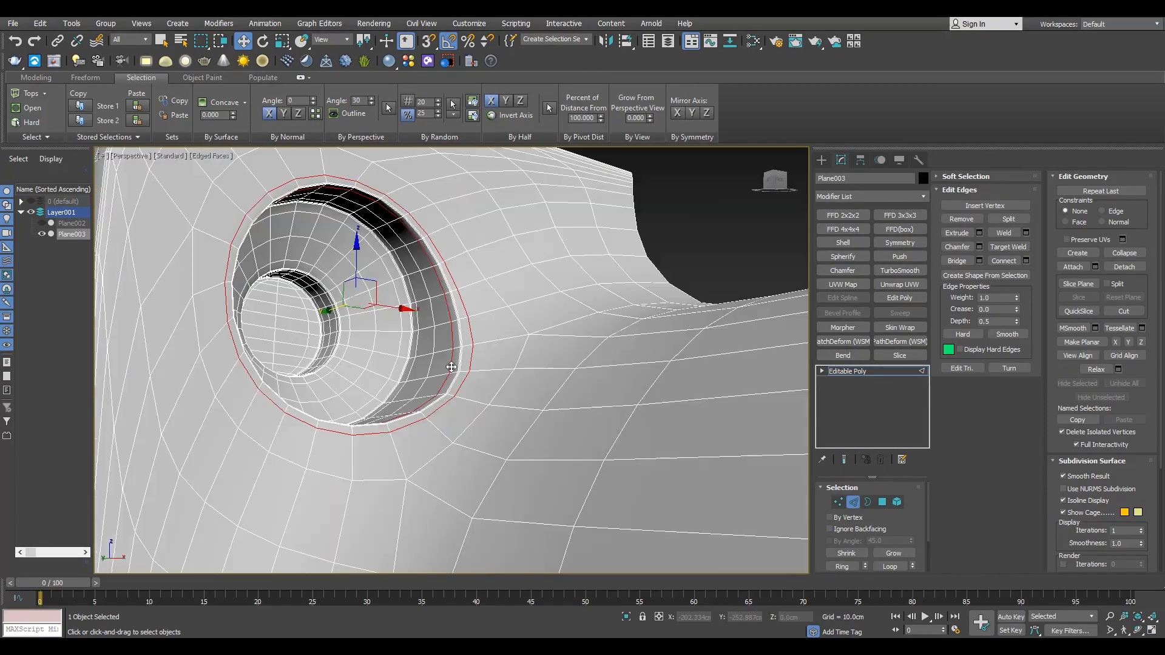
middle_click_drag(451, 367, 408, 364, "alt")
scroll(400, 319, "up", 5)
scroll(445, 317, "down", 8)
scroll(354, 369, "up", 5)
Select the edge loop running just inside the rounded front edge of the block and check it from several angles
double_click(351, 368)
scroll(409, 365, "down", 3)
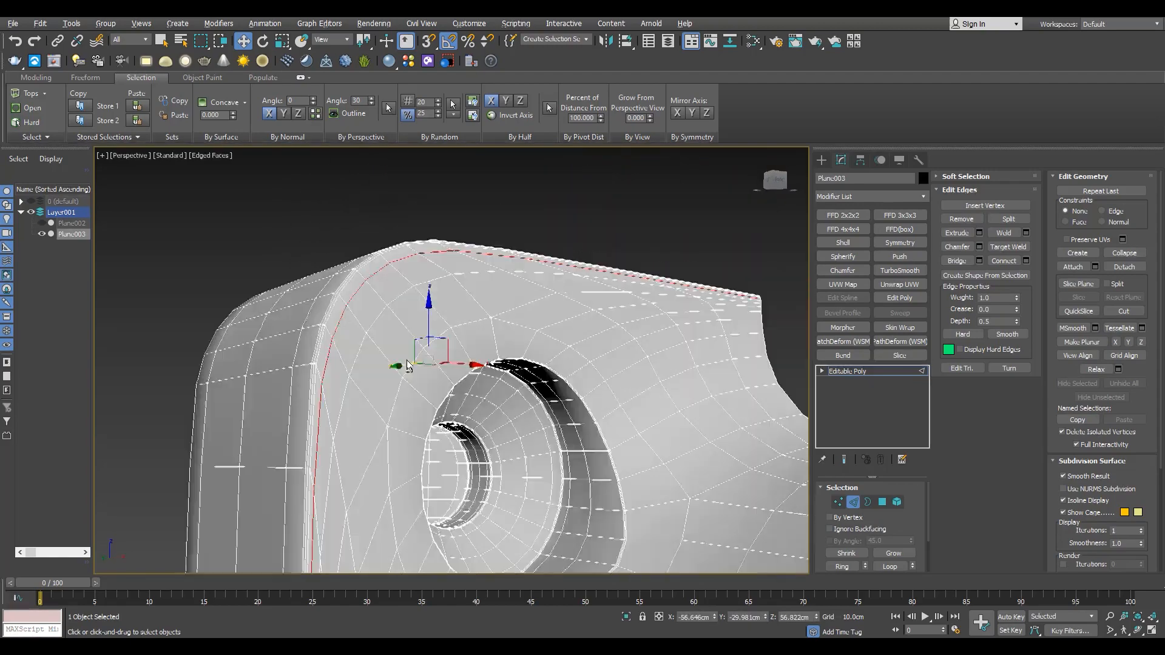
scroll(348, 339, "up", 3)
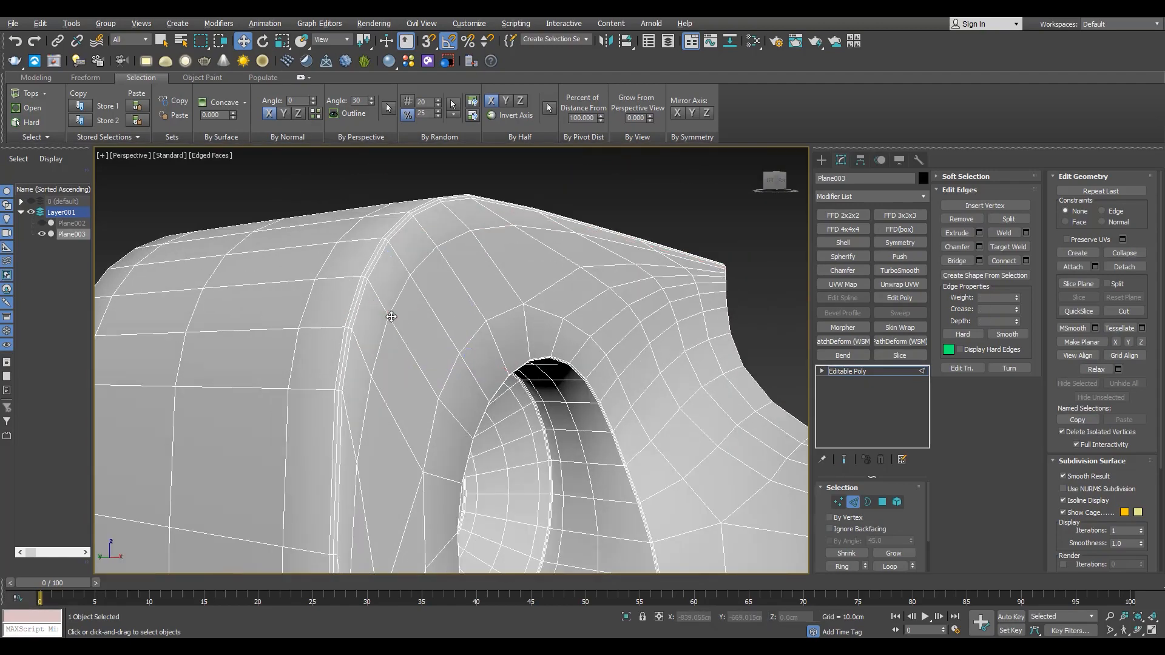
scroll(392, 317, "down", 5)
middle_click_drag(391, 317, 504, 370, "alt")
Select the flat back-face polygons of the block by an angle of 5.0 and delete them
left_click(852, 372)
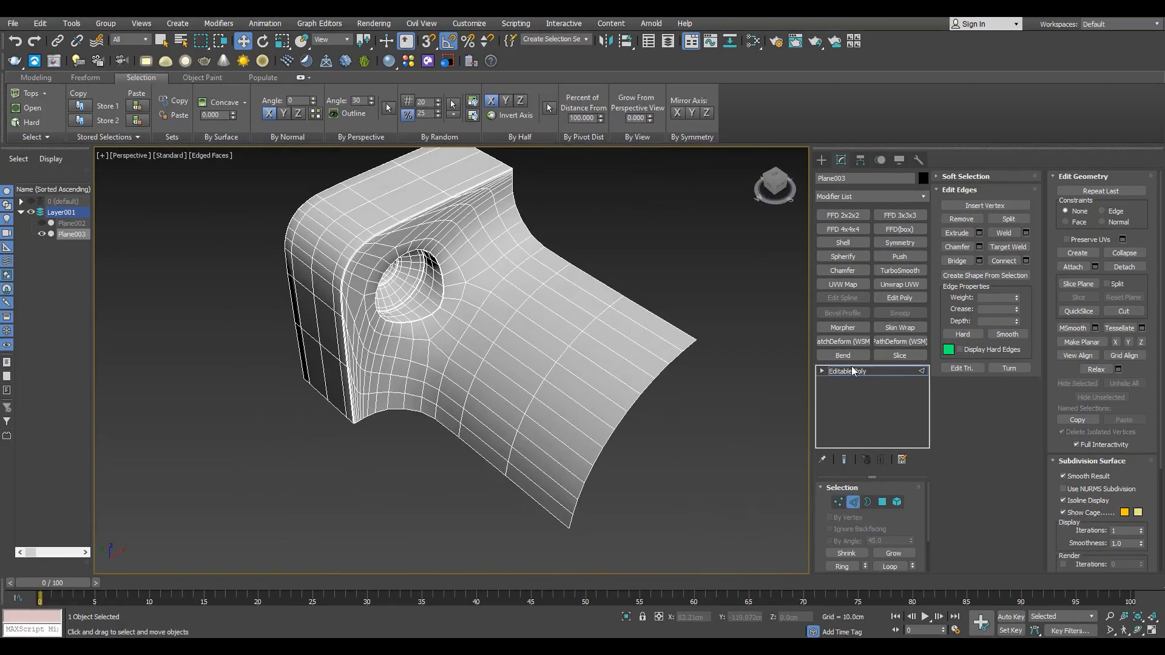
middle_click_drag(479, 305, 634, 289, "alt")
key("1")
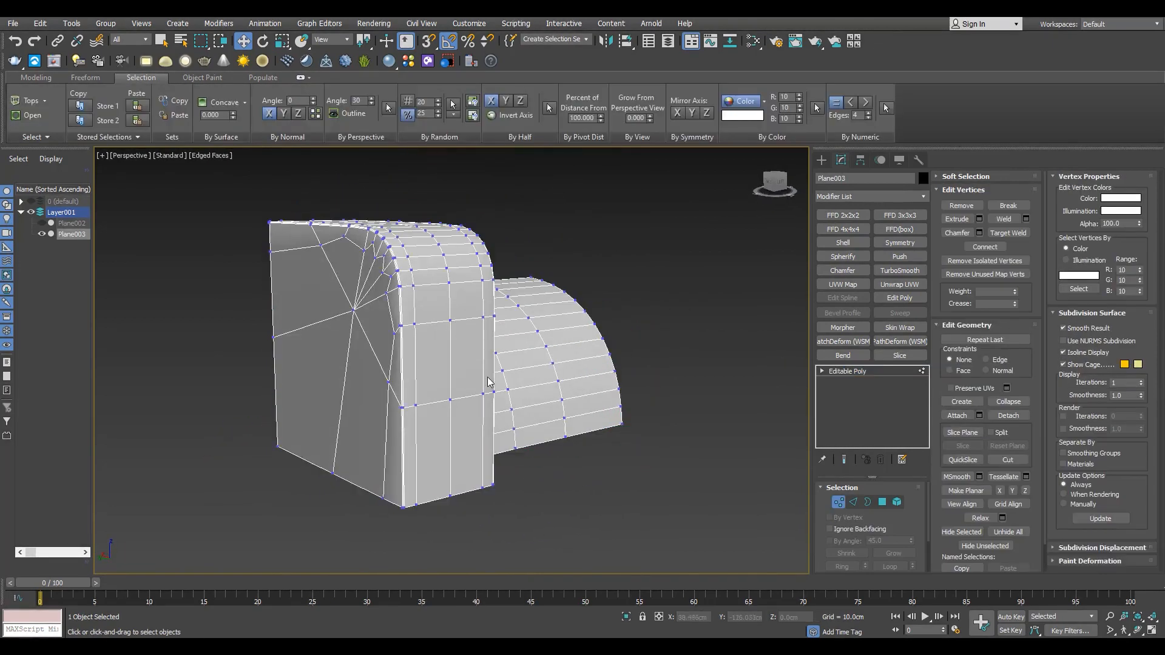
middle_click_drag(489, 381, 318, 351, "alt")
key("F3")
left_click_drag(231, 377, 318, 311)
left_click(882, 502)
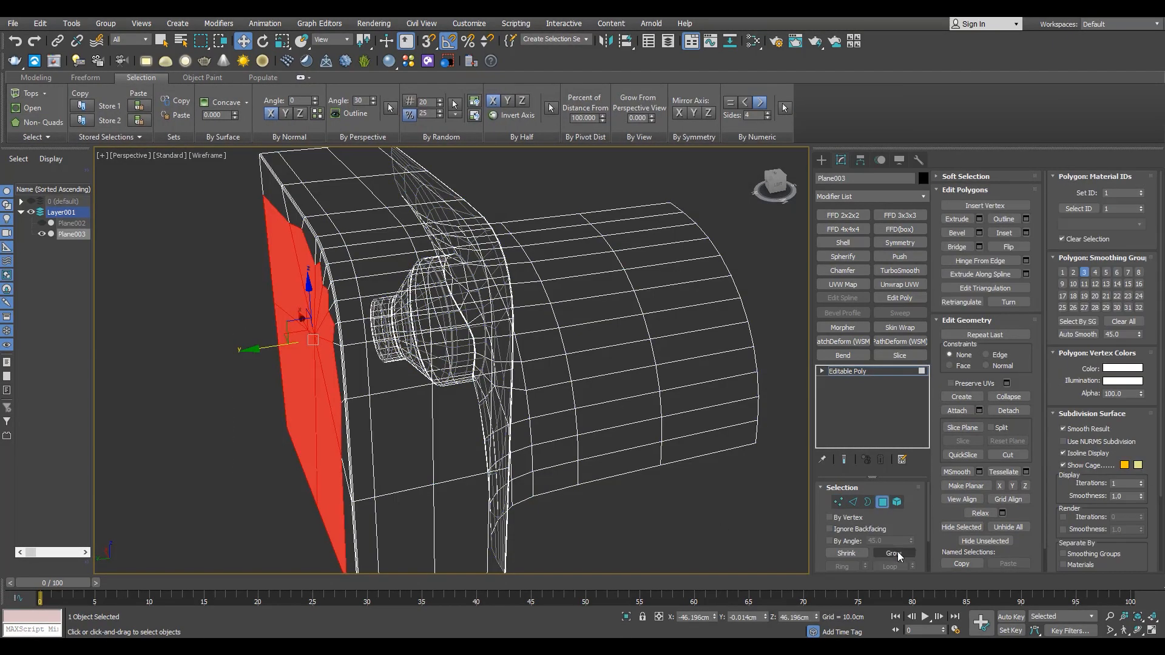
middle_click_drag(307, 401, 358, 286, "alt")
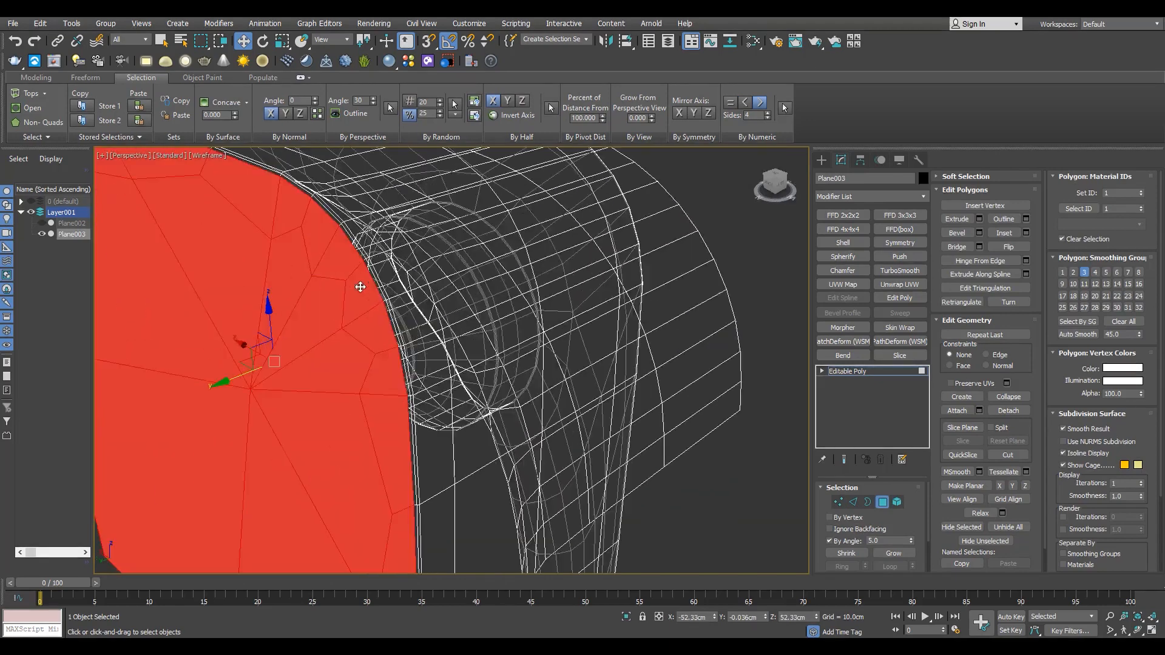
key("F3")
key("Delete")
Examine the flare and the tube surface of the open-backed quarter model
scroll(359, 285, "down", 4)
mouse_move(515, 270)
middle_mouse_down("alt")
mouse_move(449, 285)
mouse_move(408, 311)
middle_mouse_up("alt")
scroll(408, 312, "up", 2)
key("2")
scroll(490, 320, "up", 3)
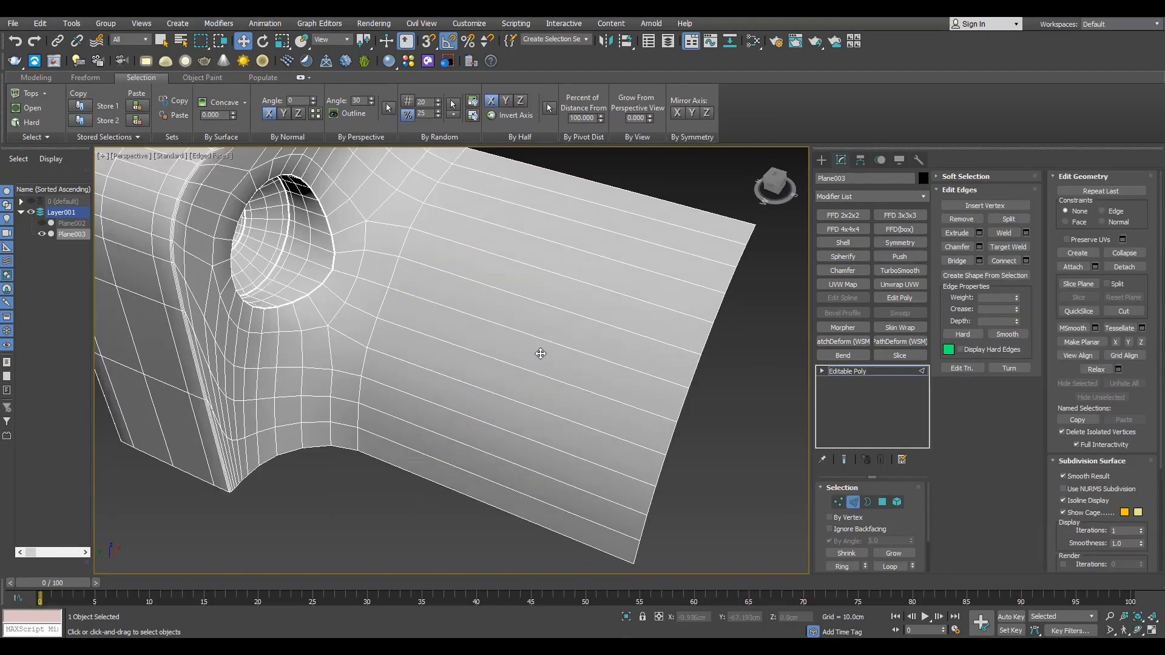
middle_click_drag(536, 375, 557, 294, "alt")
scroll(556, 294, "down", 5)
scroll(557, 294, "up", 4)
Add a Symmetry modifier mirrored on X with Flip enabled to build the other side of the model
left_click(504, 307)
left_click(900, 242)
scroll(546, 270, "down", 4)
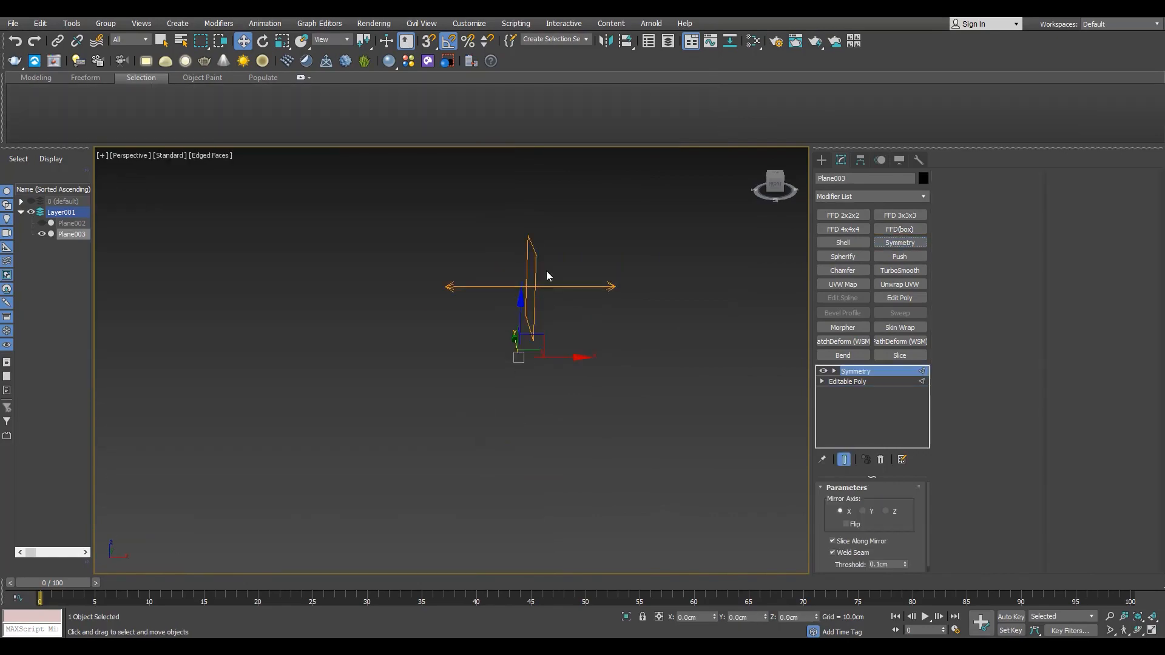
left_click(847, 524)
middle_click_drag(406, 418, 748, 374, "alt")
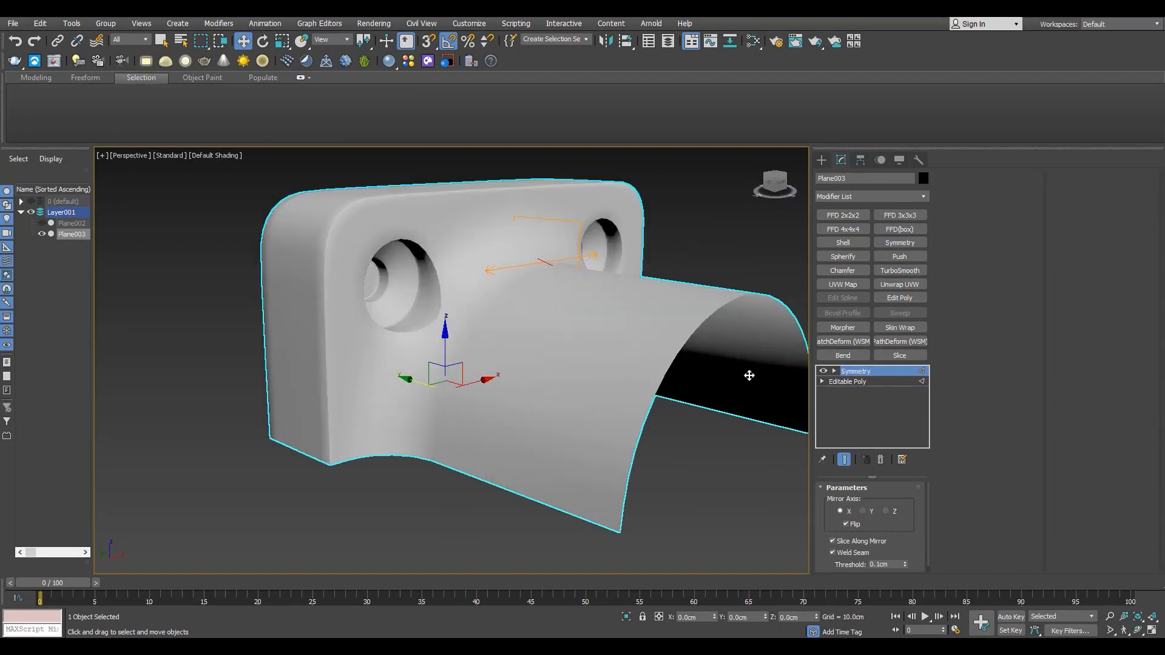
scroll(449, 456, "up", 3)
Add a second Symmetry modifier directly above the Editable Poly, mirrored on Y, to complete the lower half
left_click(847, 381)
scroll(316, 490, "up", 4)
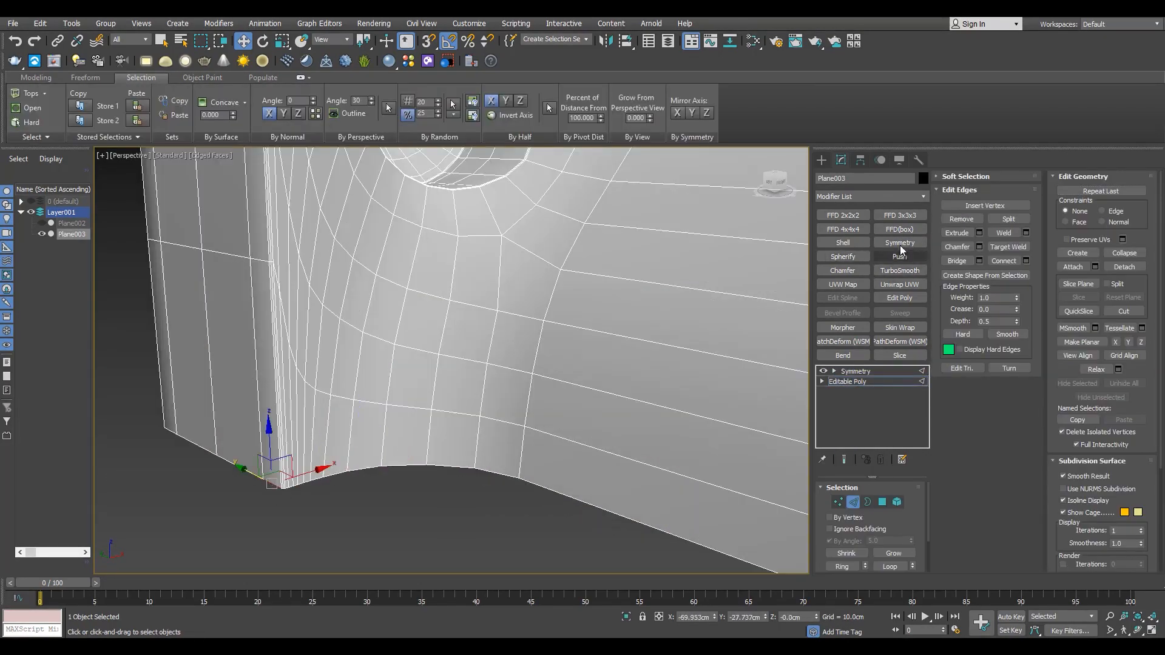
left_click(901, 244)
left_click(862, 511)
scroll(340, 303, "down", 5)
scroll(335, 268, "up", 5)
middle_click_drag(339, 304, 338, 265, "alt")
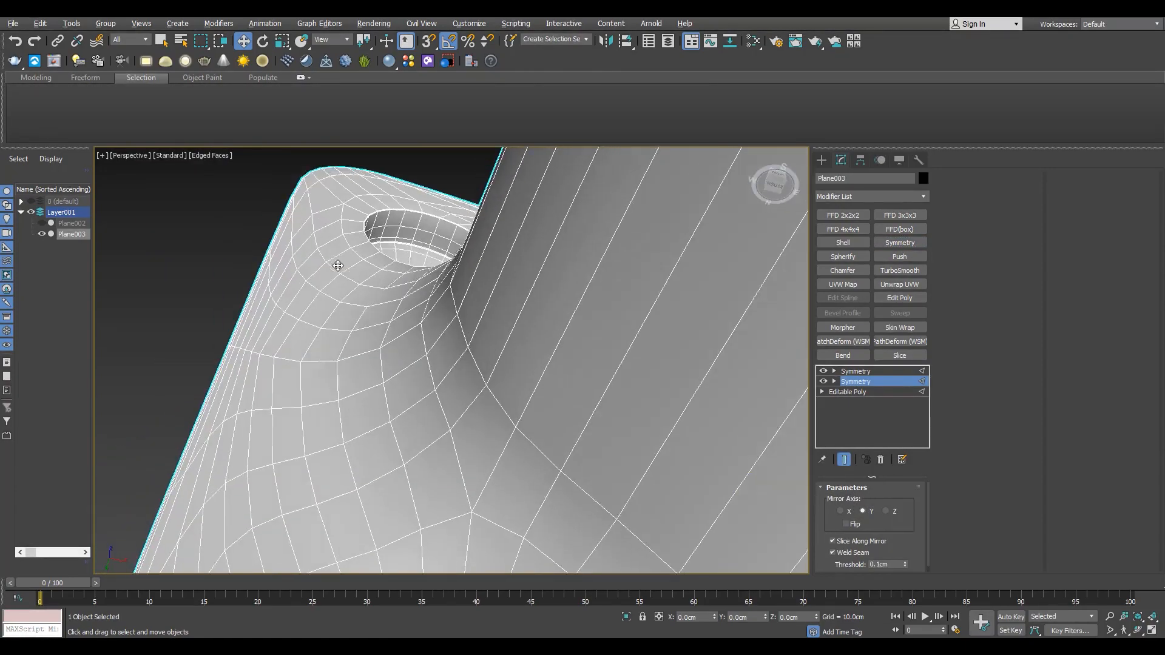
At the Editable Poly's vertex level, slide the side-seam vertex near the block's outer edge using the Edge constraint
left_click(848, 392)
key("1")
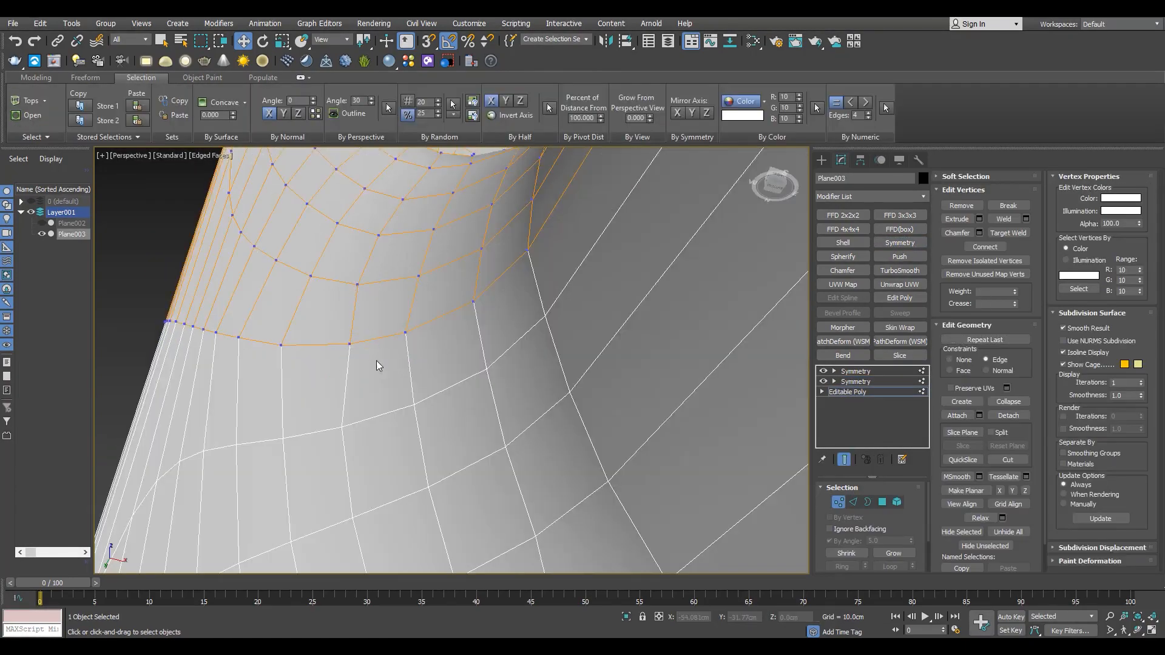
scroll(240, 340, "up", 2)
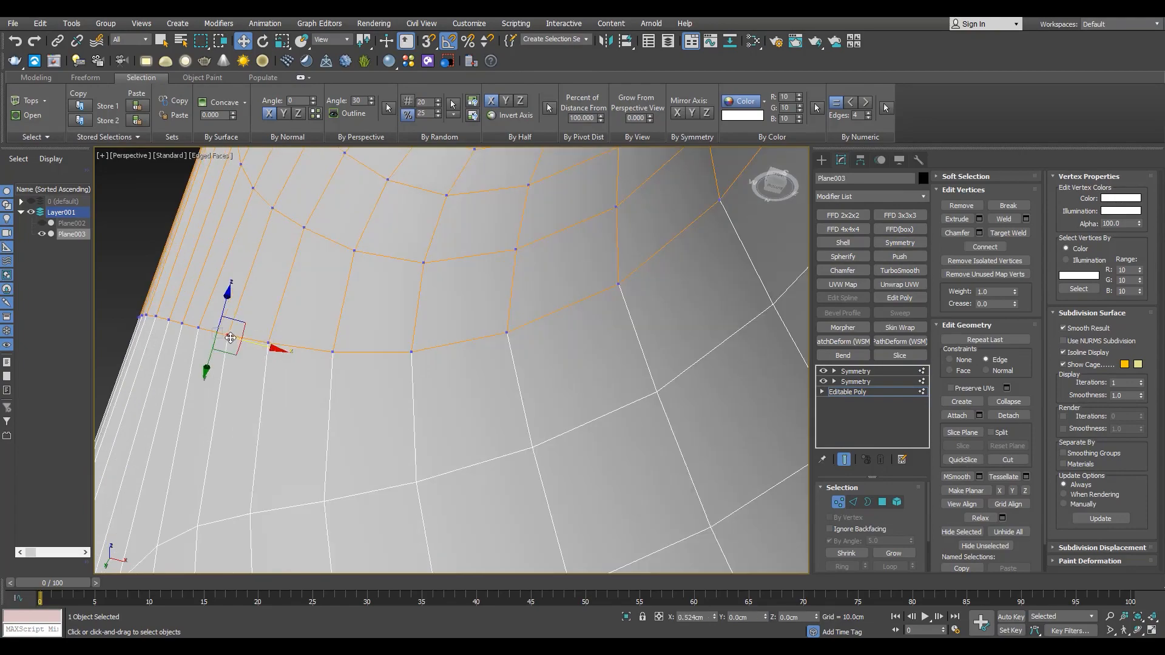
left_click_drag(206, 330, 213, 332)
scroll(172, 333, "down", 6)
middle_click_drag(172, 333, 621, 146, "alt")
Slide the vertices along the top centre seam between the tube and the block's upper edge to even their spacing
scroll(286, 312, "up", 5)
scroll(449, 164, "up", 2)
left_click(433, 179)
middle_click_drag(433, 179, 401, 270)
left_click(404, 228)
scroll(405, 228, "up", 2)
middle_click_drag(404, 228, 414, 322)
left_click(416, 239)
middle_click_drag(421, 195, 408, 263, "alt")
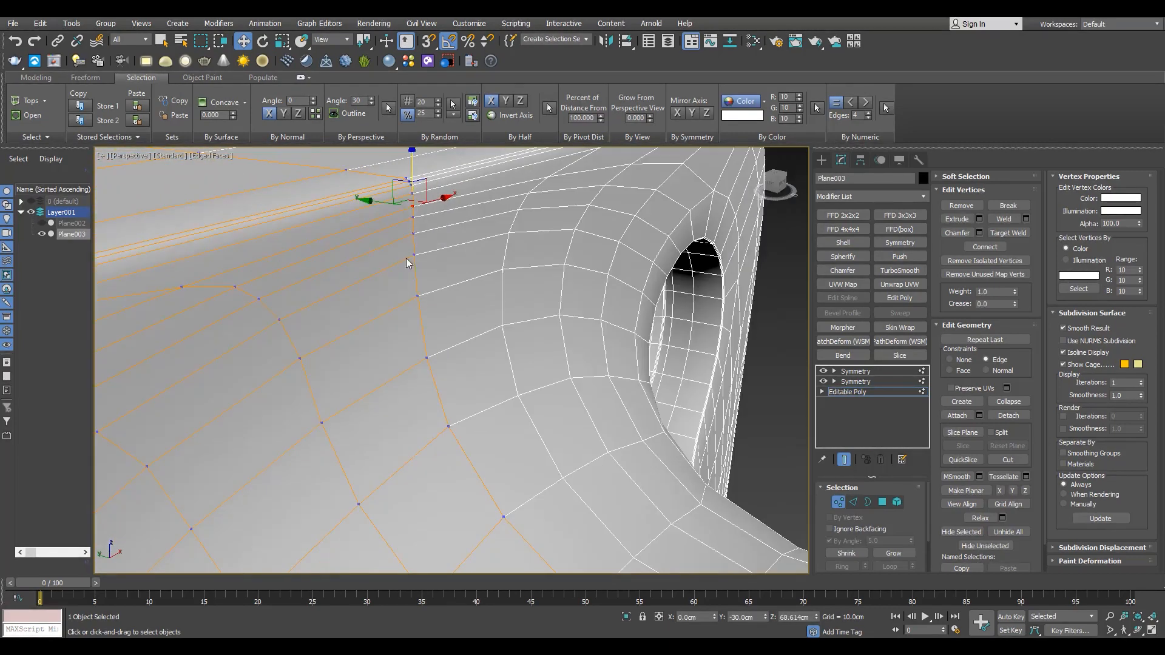
scroll(418, 269, "up", 3)
left_click_drag(409, 199, 408, 222)
middle_click_drag(409, 223, 400, 316)
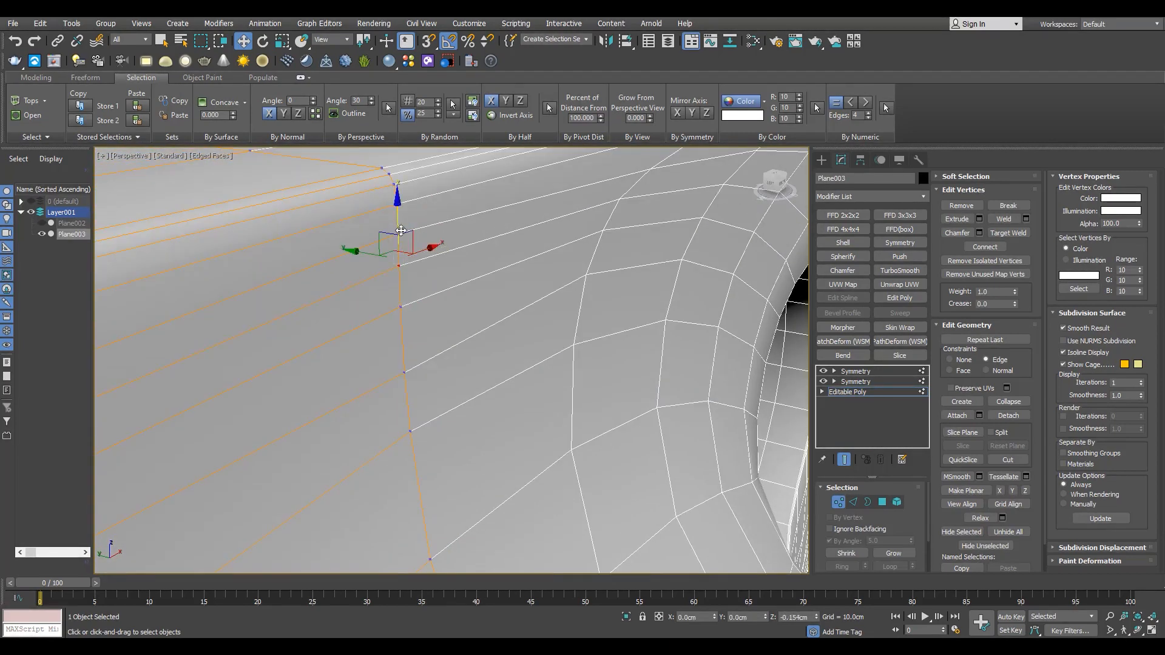
Collapse both Symmetry modifiers so that the whole four-hole model is a single Editable Poly
scroll(401, 231, "down", 10)
left_click(849, 372)
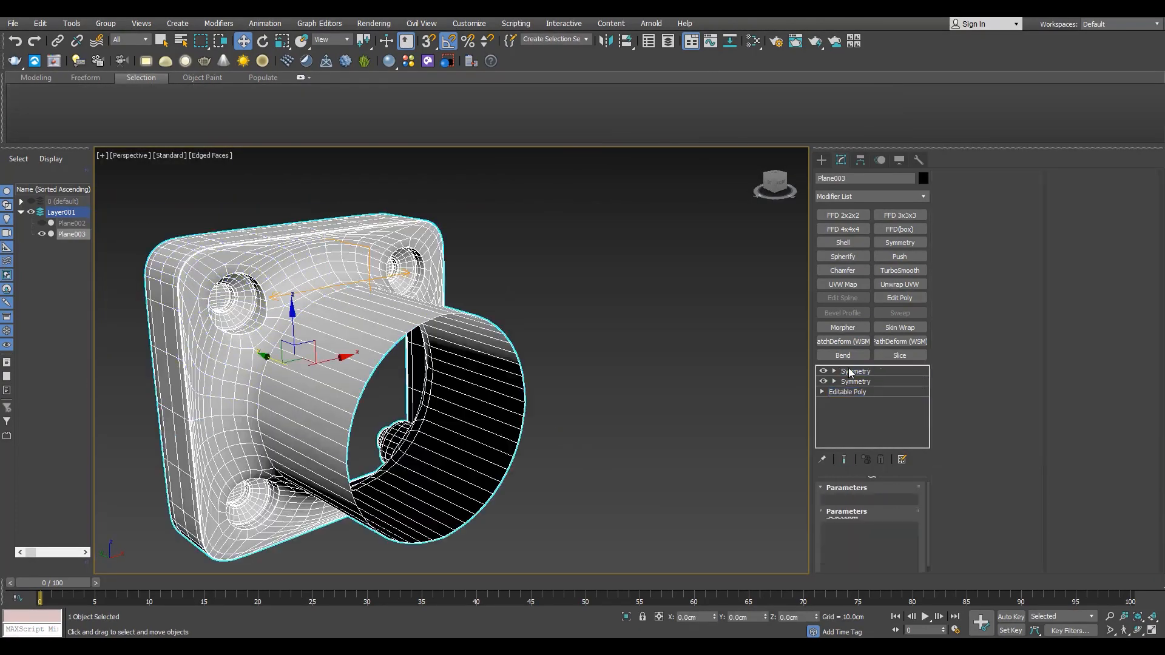
middle_click_drag(419, 315, 407, 345, "alt")
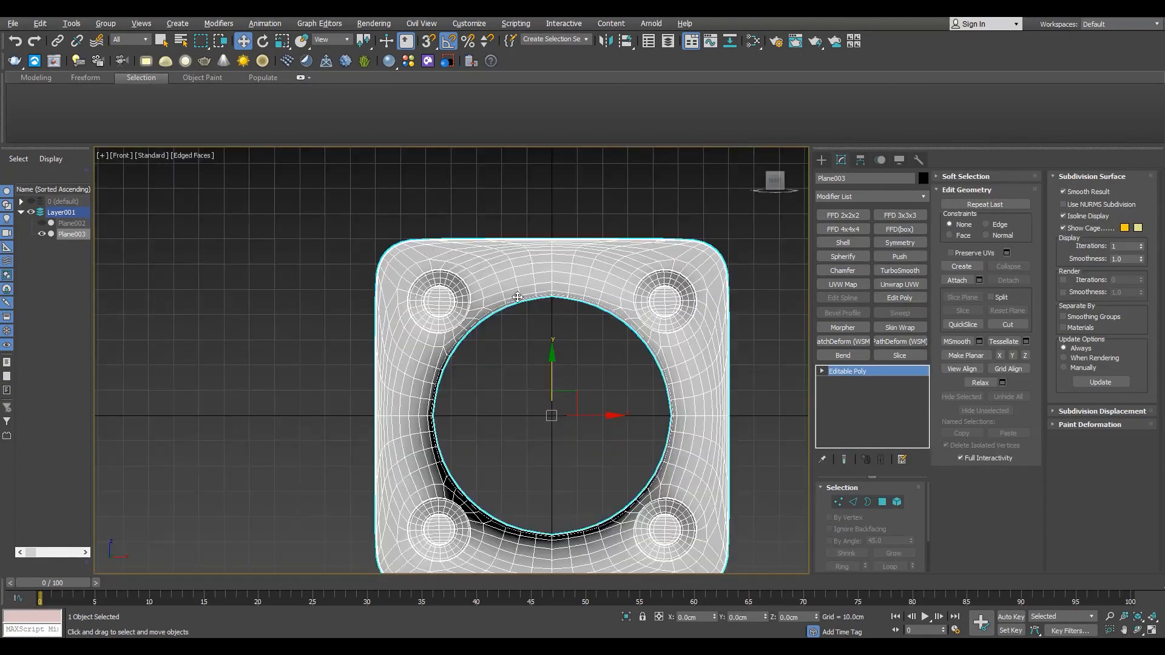
Try deleting the model's lower half and connecting the tube's lengthwise edges with one loop
key("1")
left_click_drag(286, 559, 766, 372)
key("alt+w")
key("alt+w")
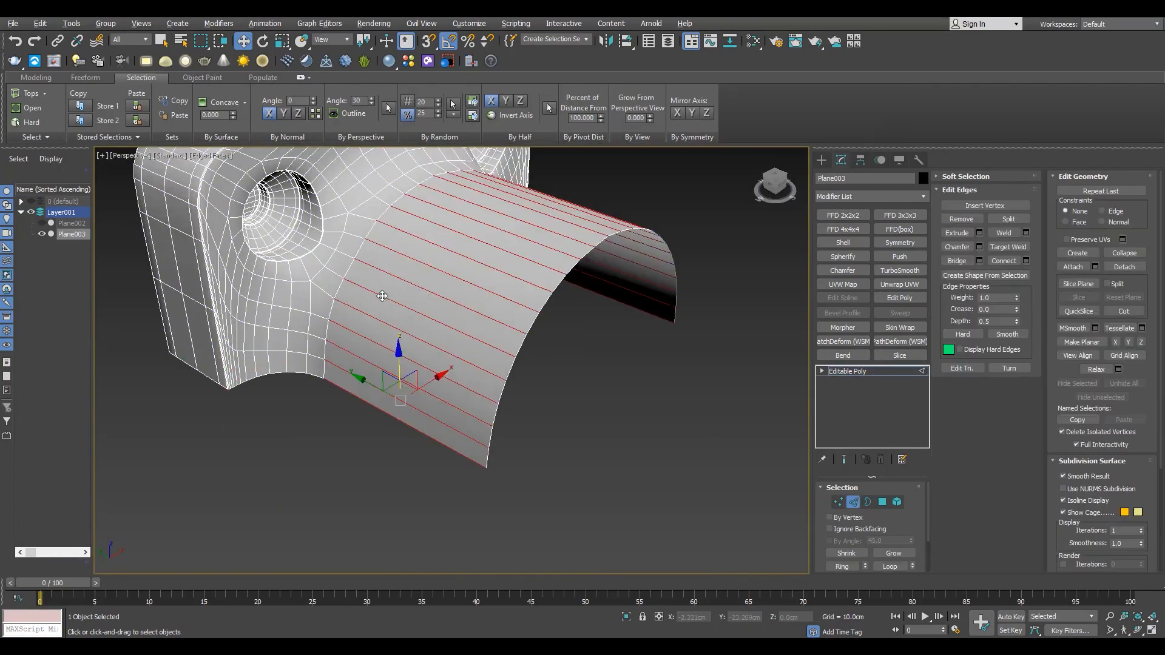
key("ctrl+shift+e")
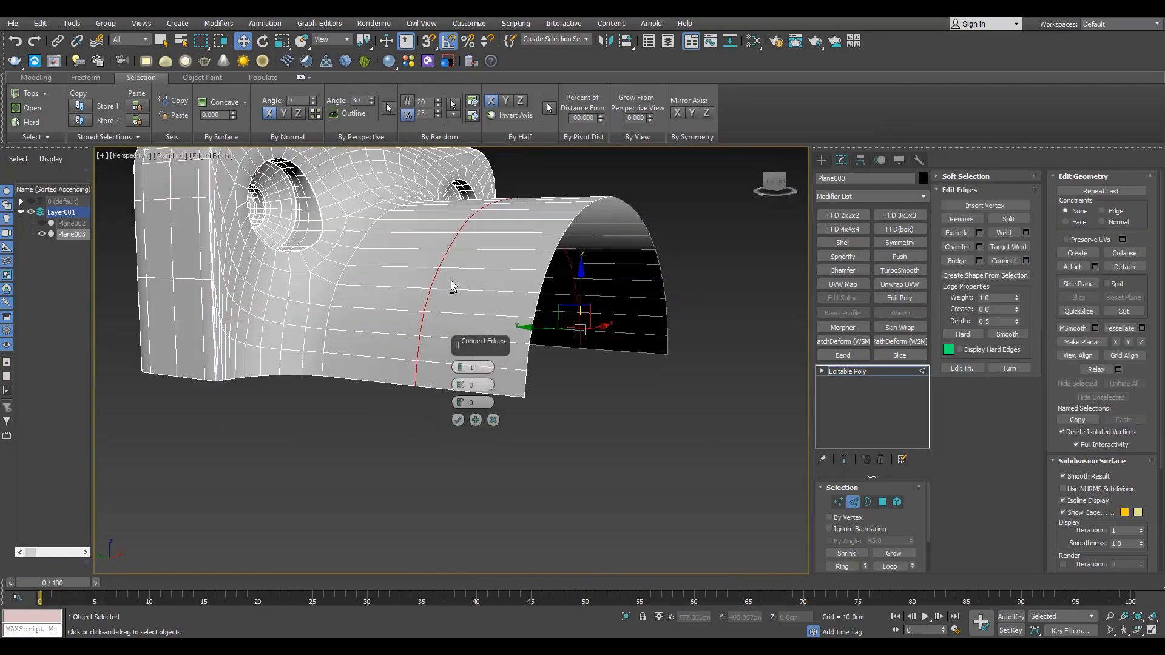
middle_click_drag(459, 368, 411, 398, "alt")
left_click(493, 420)
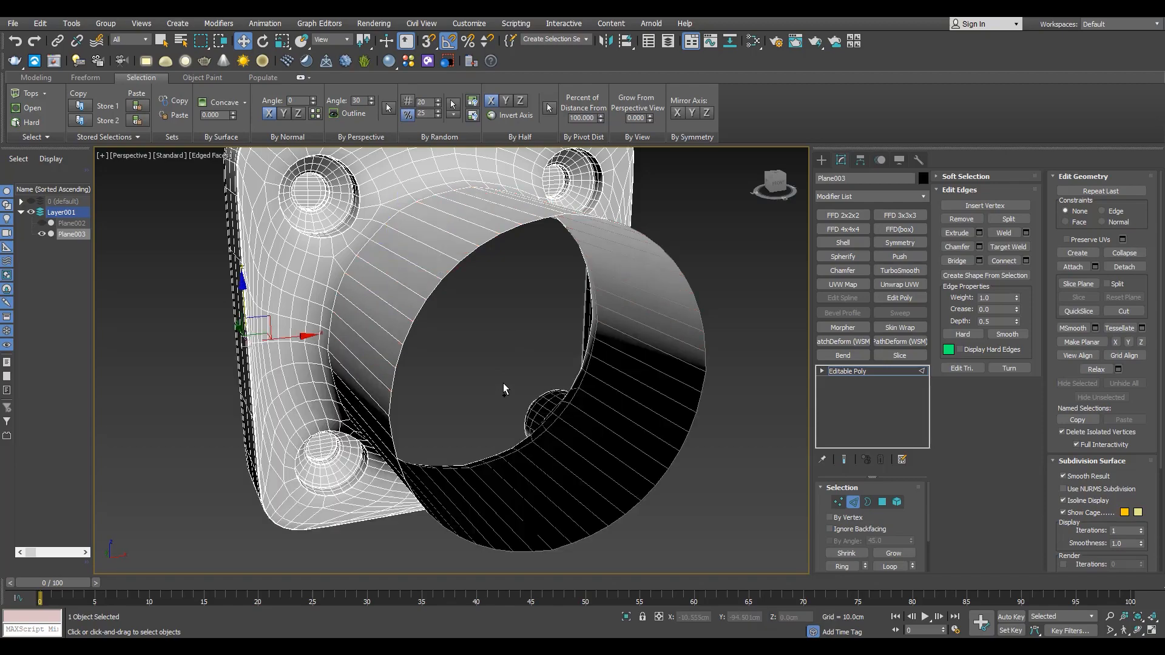
Select the tube's open front border and an edge loop on the flare to inspect them
key("3")
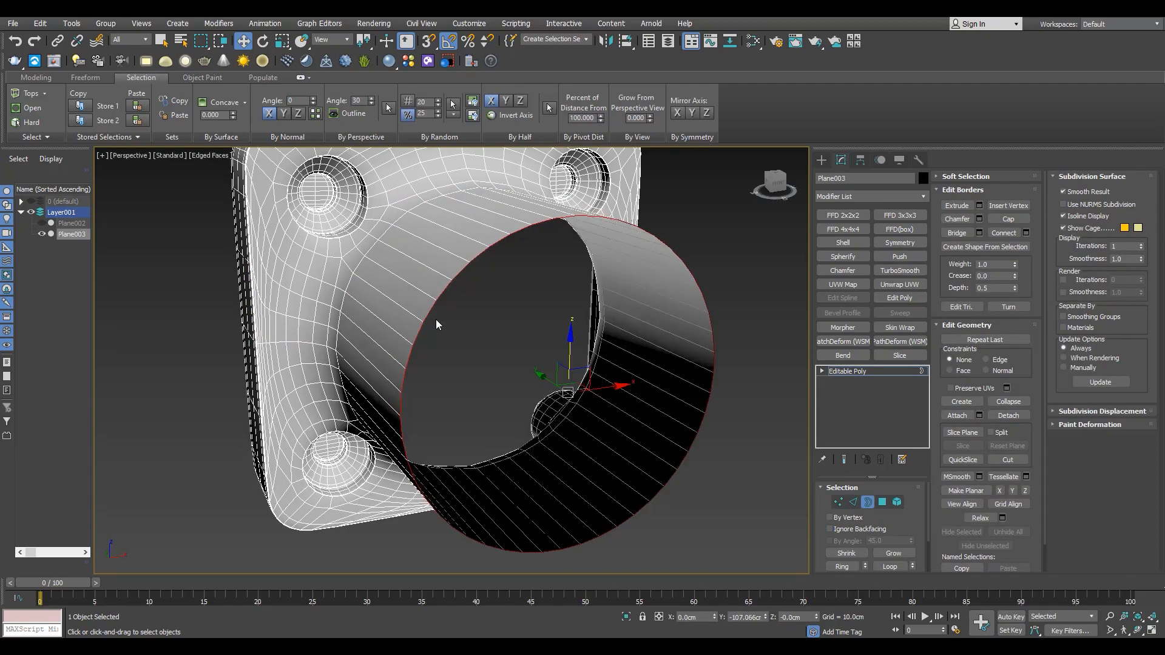
middle_click_drag(436, 319, 395, 319, "alt")
scroll(365, 270, "up", 3)
key("2")
double_click(365, 270)
scroll(366, 270, "down", 4)
middle_click_drag(388, 273, 536, 234, "alt")
Select all vertices of the model's lower half in the Front view and delete them
key("f")
key("1")
scroll(536, 234, "down", 5)
left_click_drag(389, 391, 631, 261)
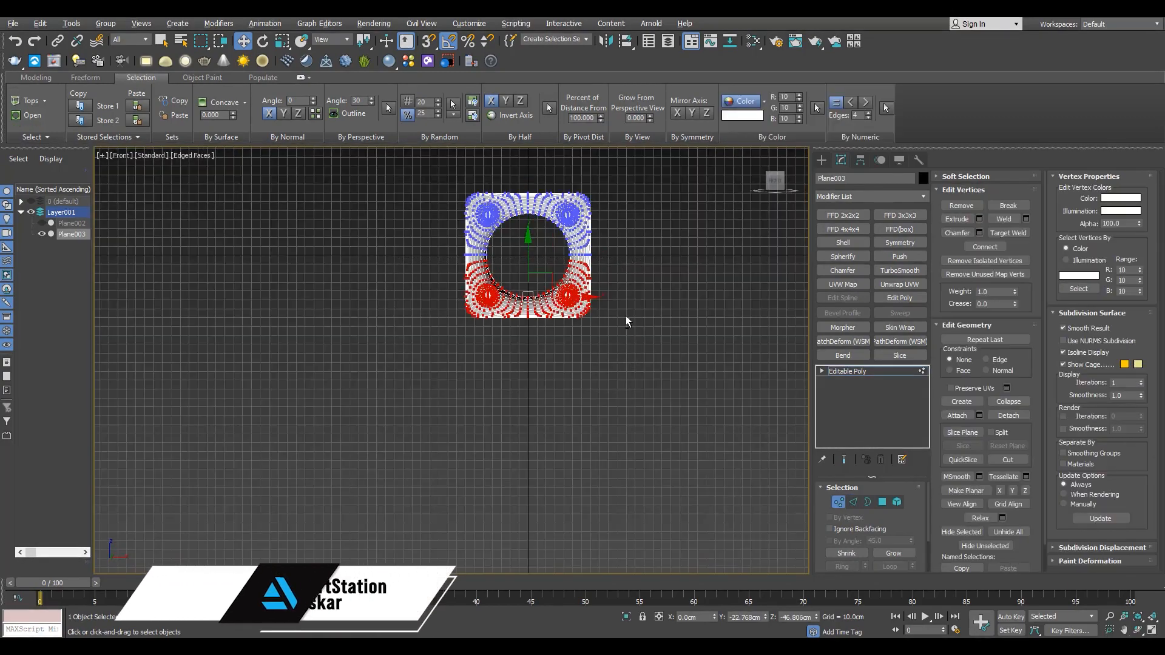
key("p")
key("Delete")
middle_click_drag(531, 343, 362, 359, "alt")
scroll(380, 318, "up", 4)
scroll(363, 358, "down", 2)
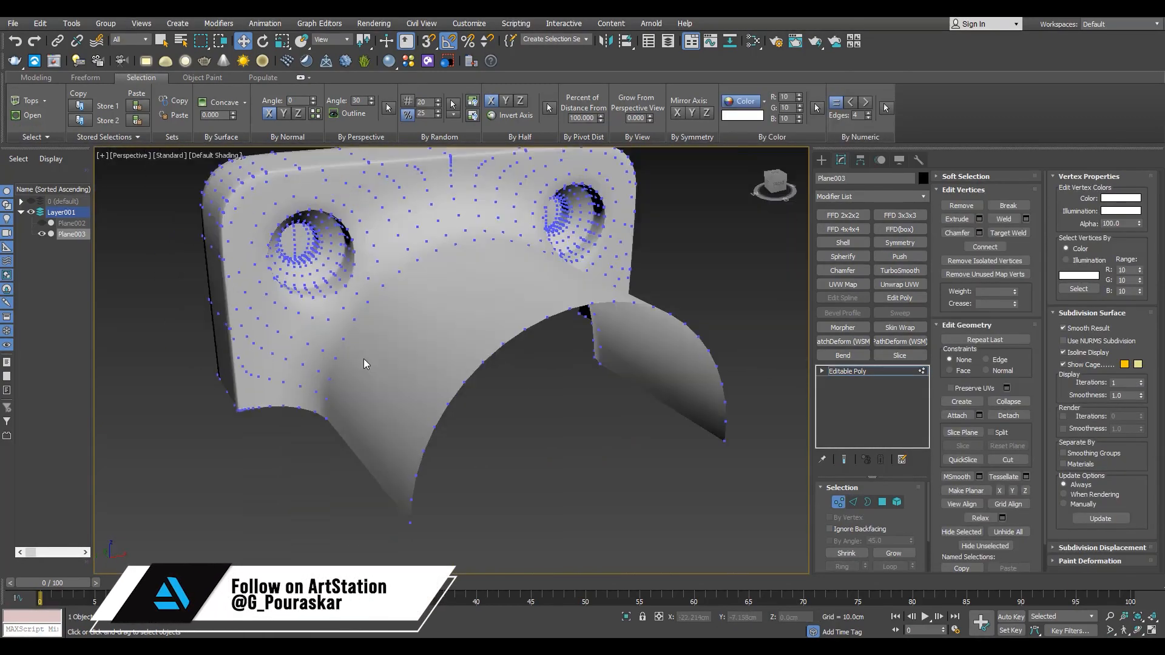
Try to connect the ring of lengthwise edges on the half tube
scroll(363, 359, "up", 2)
key("2")
left_click(377, 352)
key("alt+r")
left_click(1025, 260)
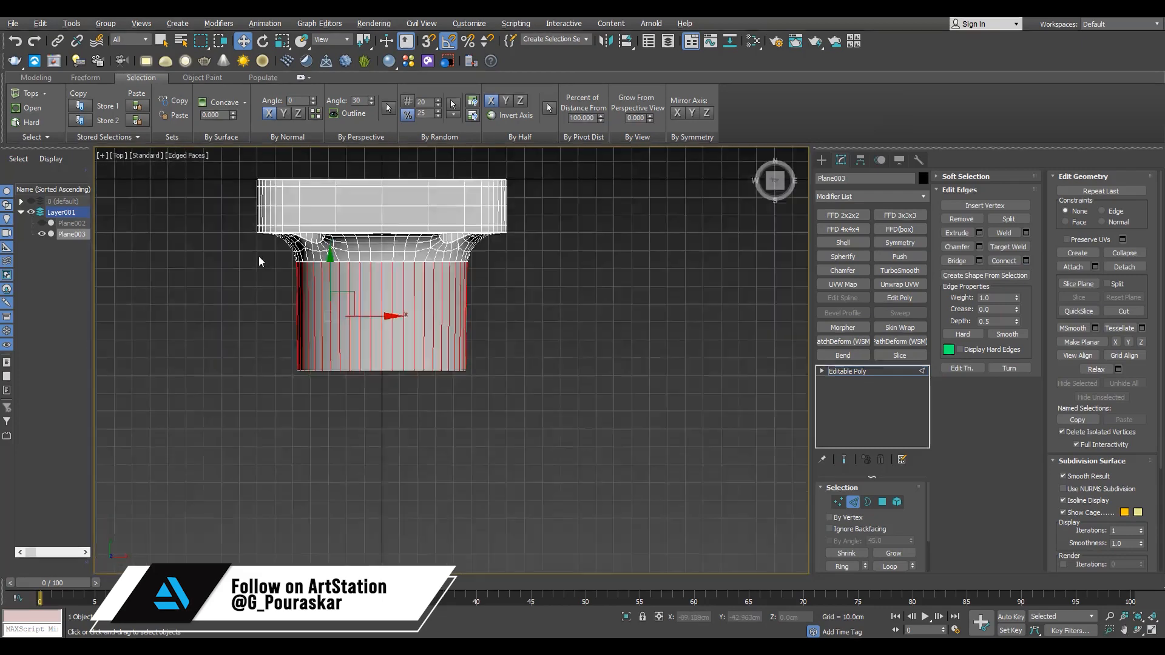
key("2")
Draw a circle spline of about 12.6 cm radius over one side of the tube in the Top view
left_click(821, 161)
left_click(836, 178)
left_click(846, 255)
scroll(317, 286, "up", 5)
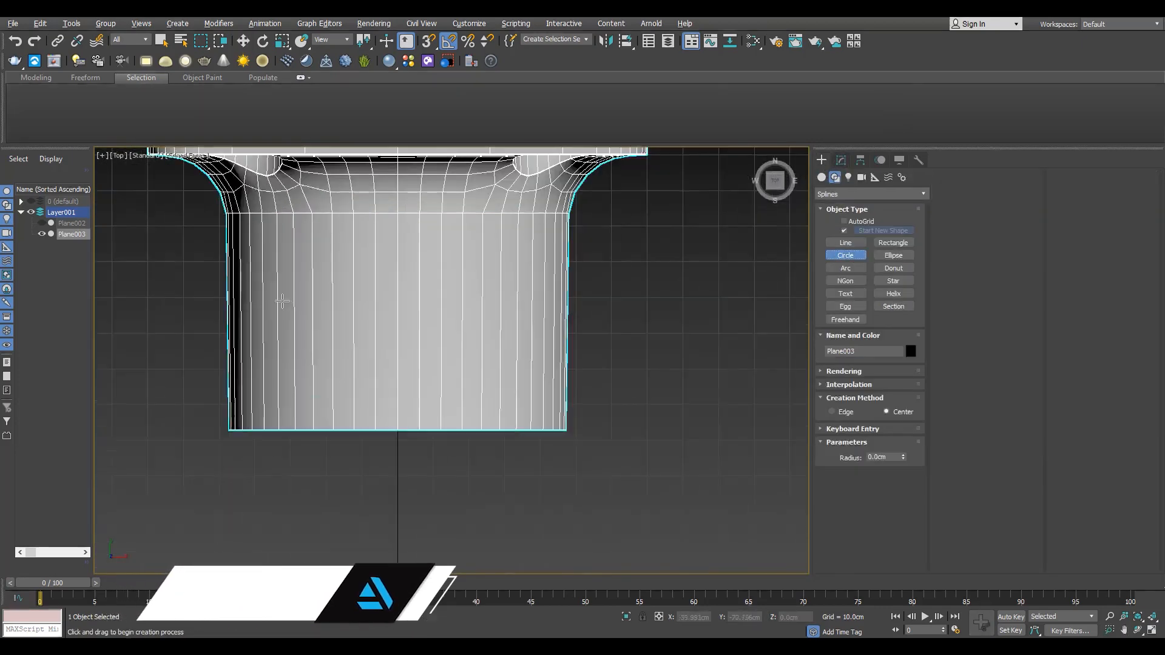
key("F3")
left_click_drag(288, 284, 291, 329)
key("w")
key("F3")
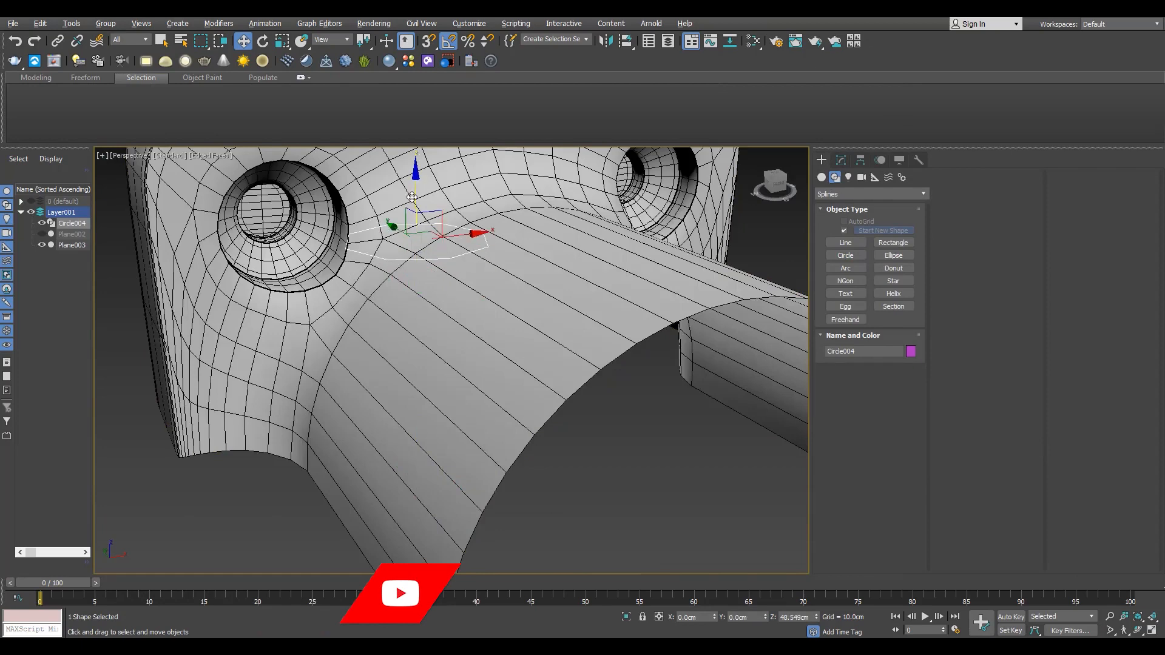
Move the circle with vertex snapping so its centre lines up with a lengthwise edge of the tube
key("t")
key("s")
left_click_drag(327, 271, 293, 199)
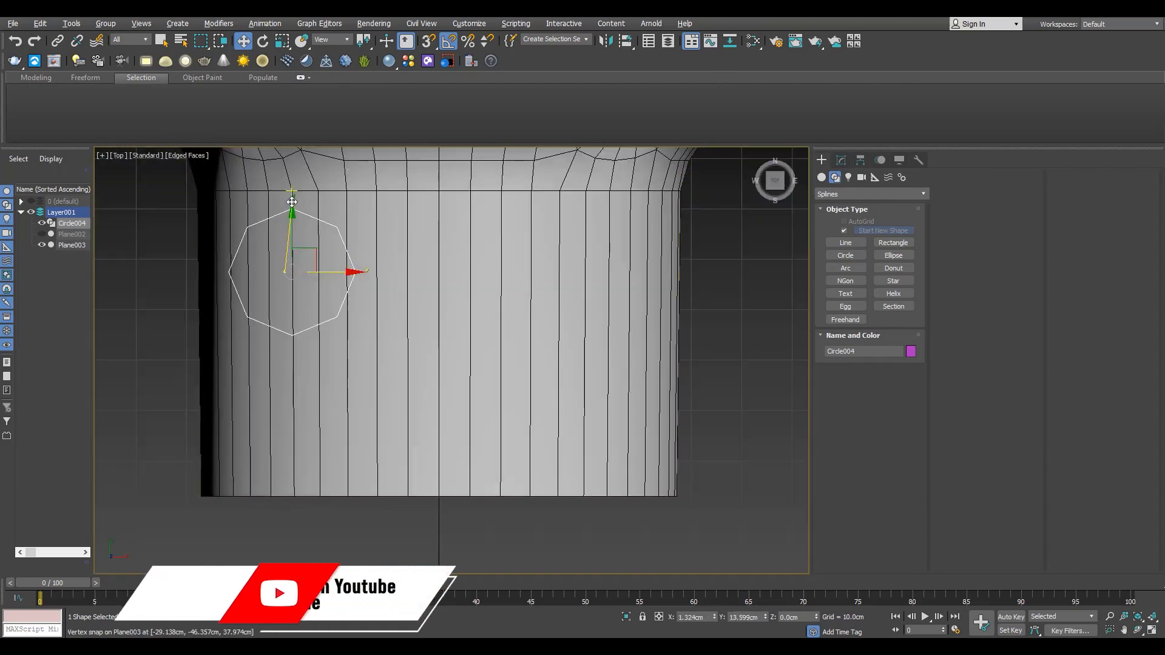
key("s")
scroll(340, 227, "down", 5)
key("alt+w")
middle_click(570, 467)
key("alt+w")
scroll(570, 467, "down", 3)
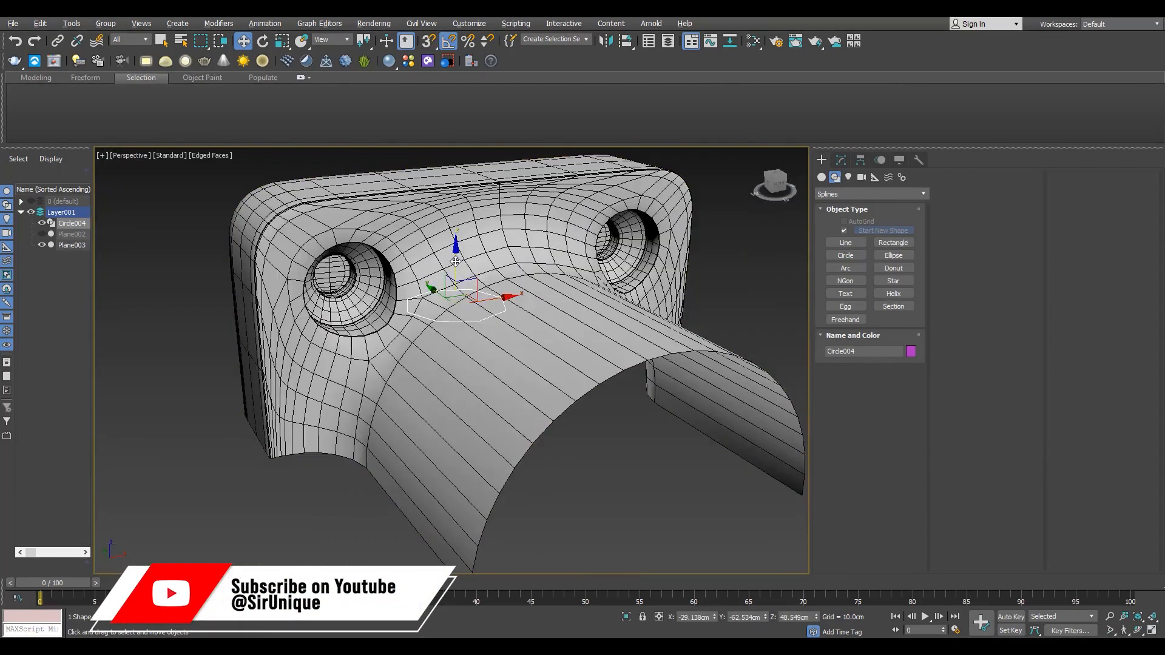
left_click_drag(443, 361, 443, 261)
Clone the circle once as a Copy, placed in line with it toward the tube's open end
key("t")
scroll(328, 247, "up", 3)
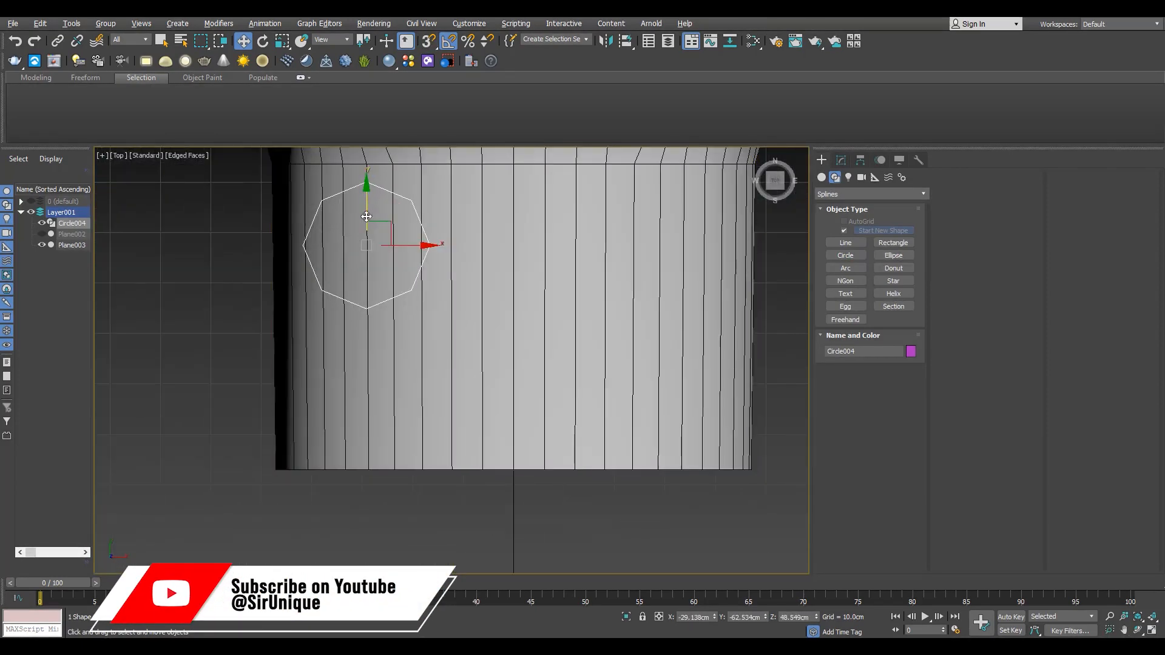
left_click_drag(369, 353, 369, 352, "shift")
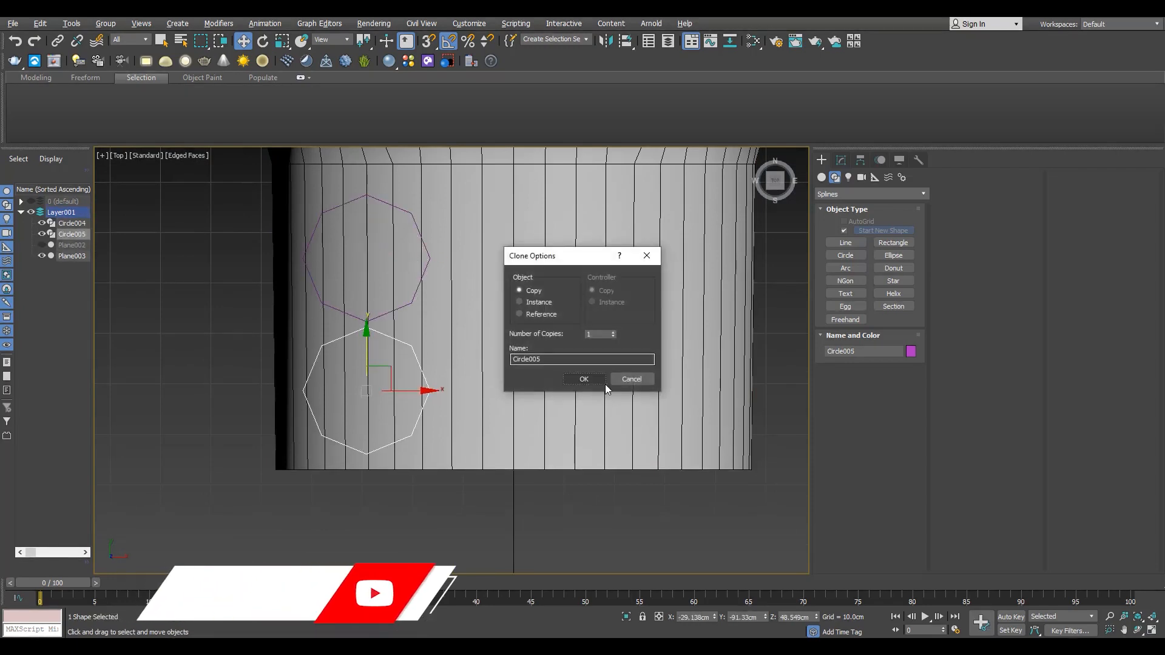
left_click(588, 381)
Adjust the position of the circle nearer the flare and set its interpolation steps to 3
scroll(388, 273, "up", 2)
left_click(421, 322)
left_click_drag(369, 219, 369, 202)
scroll(378, 310, "down", 4)
scroll(382, 287, "up", 2)
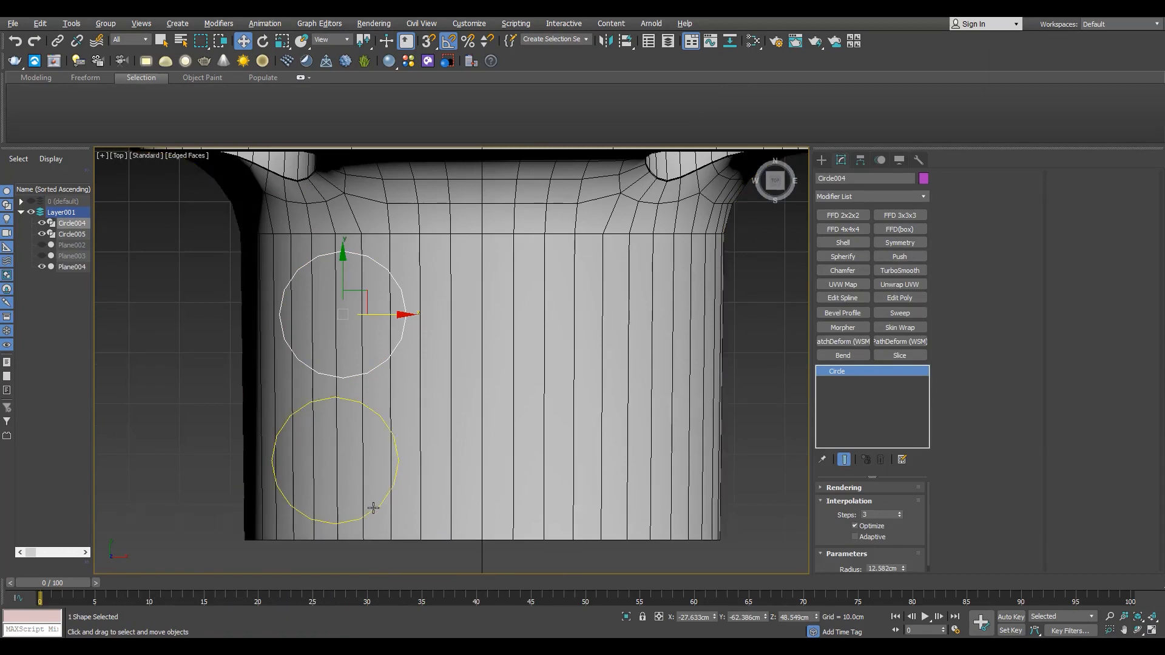
Connect the tube's lengthwise edges on the cloned model with one loop and move it to the centre of the circle nearer the flare
left_click(443, 399)
key("2")
scroll(427, 333, "up", 2)
left_click(421, 332)
key("alt+r")
scroll(427, 333, "down", 2)
key("ctrl+shift+e")
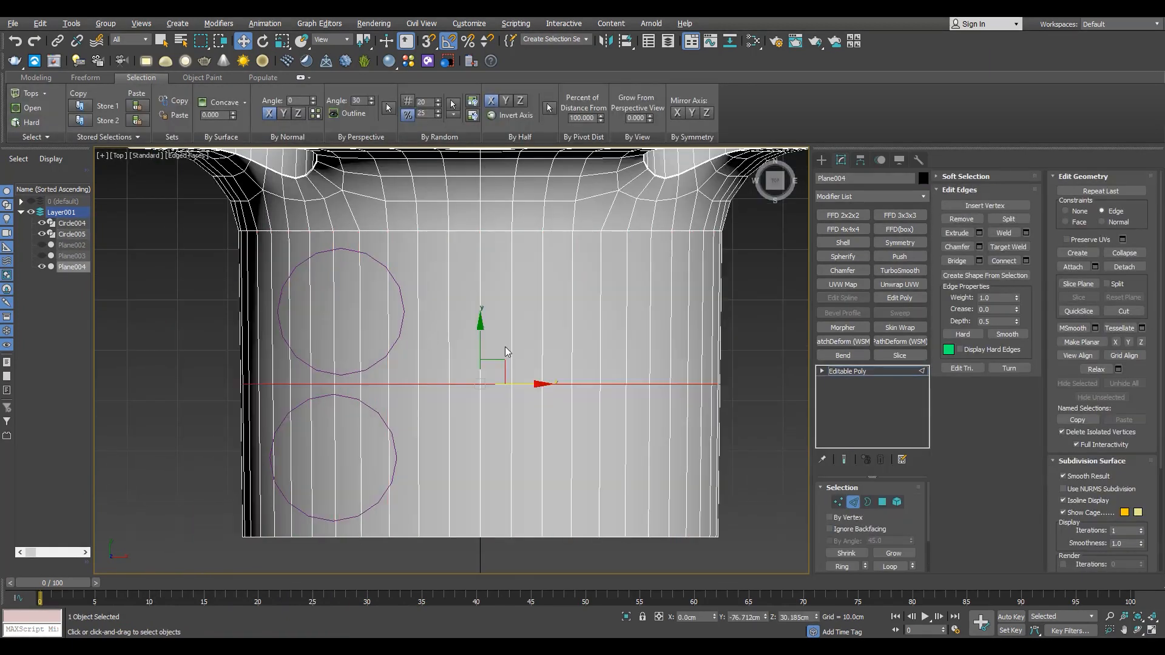
left_click_drag(480, 350, 406, 309)
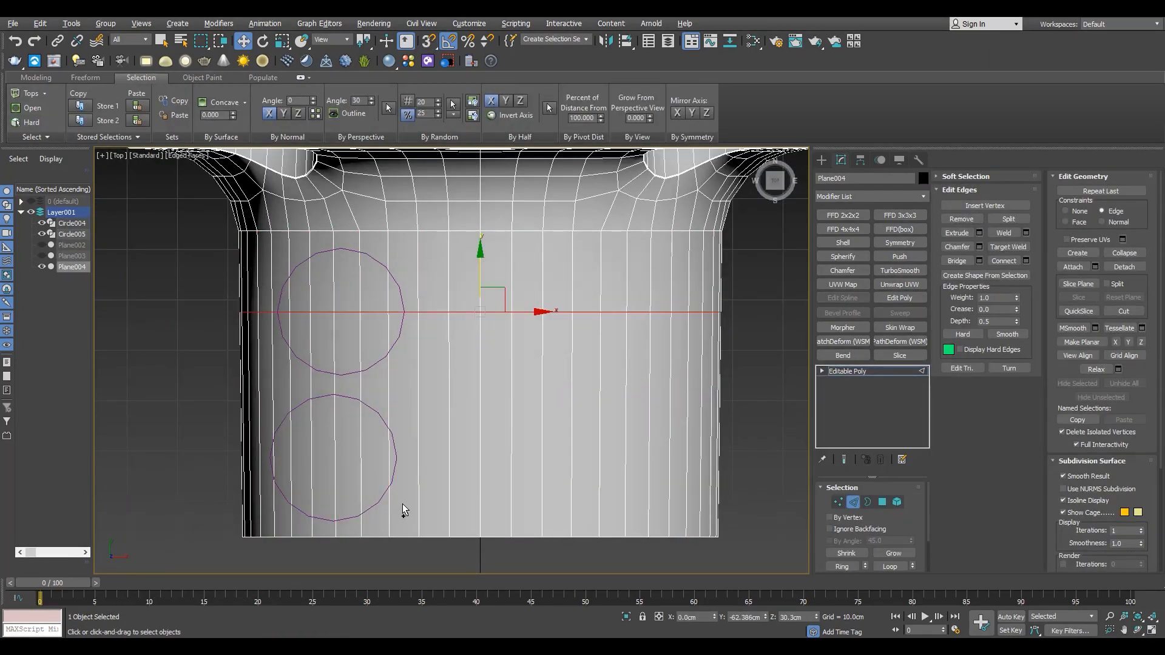
Connect the tube's lengthwise edges with one loop and snap it to the centre of the circle nearer the open end
left_click(419, 484)
key("alt+r")
key("ctrl+shift+e")
key("s")
scroll(395, 455, "up", 4)
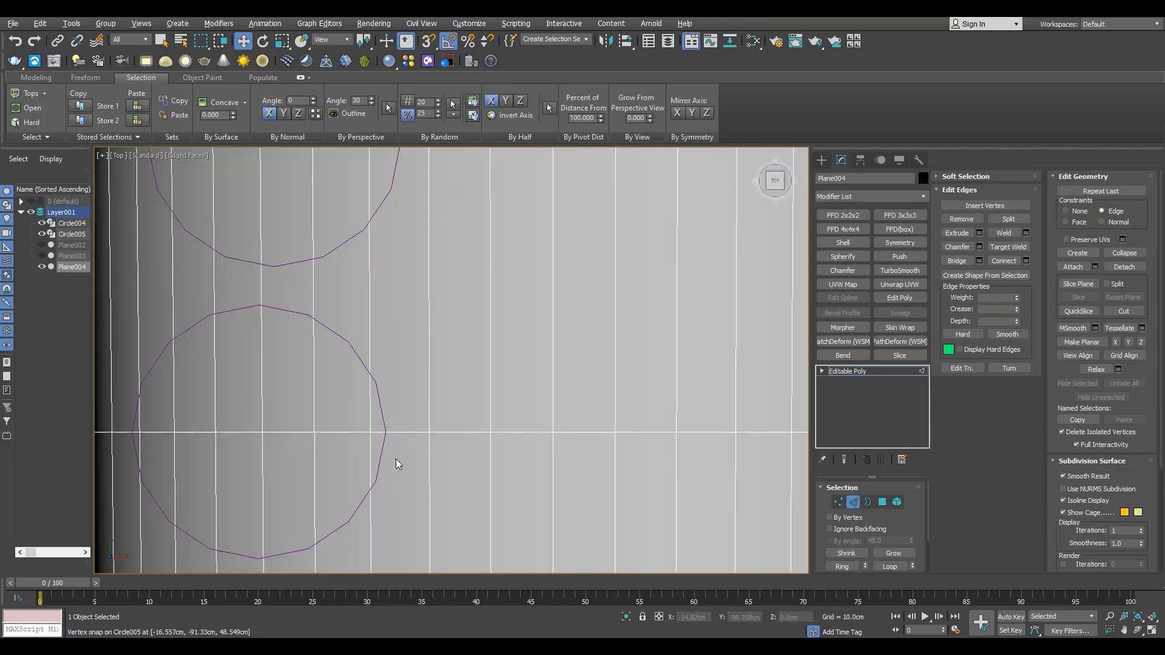
Add an edge loop between the two circles and another near the flare circle's first vertices on its open-end side
left_click(369, 393)
key("w")
scroll(383, 498, "down", 2)
scroll(416, 376, "up", 2)
left_click_drag(537, 426, 536, 348)
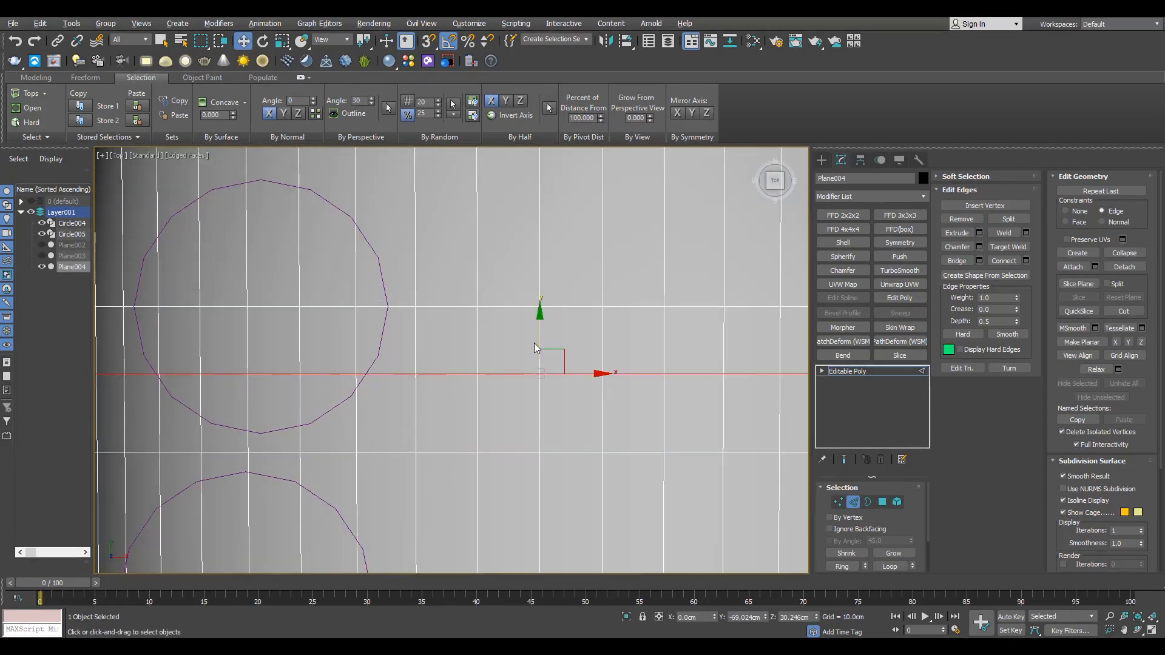
Add two edge loops with SwiftLoop on the flare side of the upper circle, aligned with its first and second vertex rows
middle_click_drag(392, 320, 393, 426)
key("alt+1")
left_click(417, 368)
key("w")
key("s")
scroll(382, 366, "up", 4)
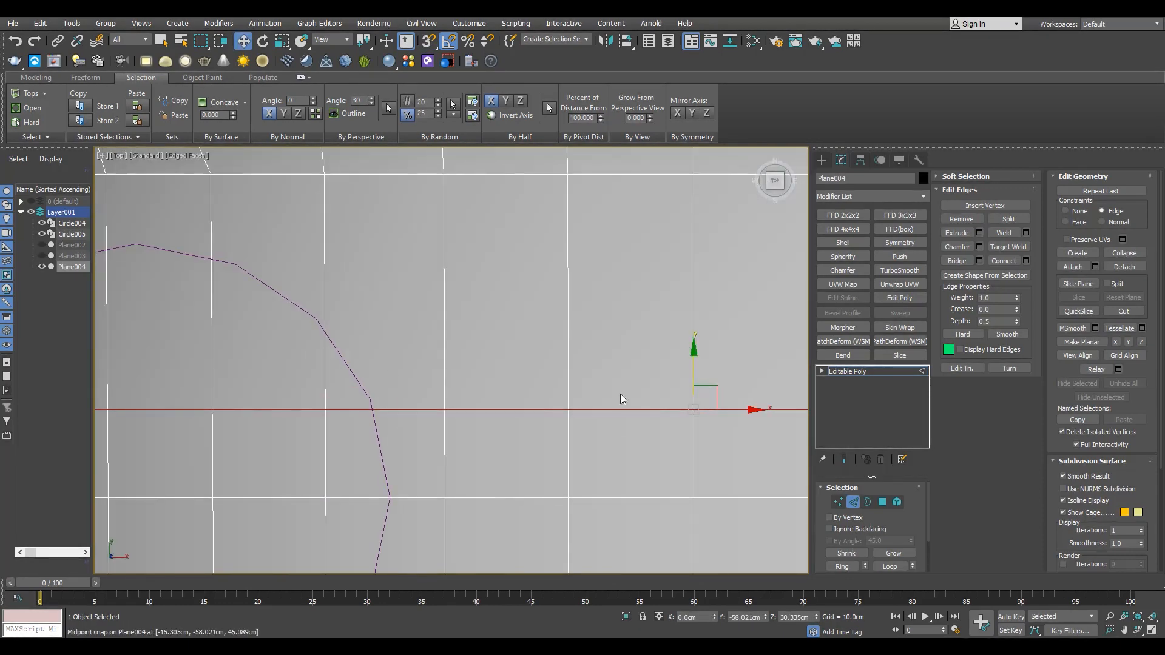
middle_click_drag(427, 386, 434, 404)
key("alt+1")
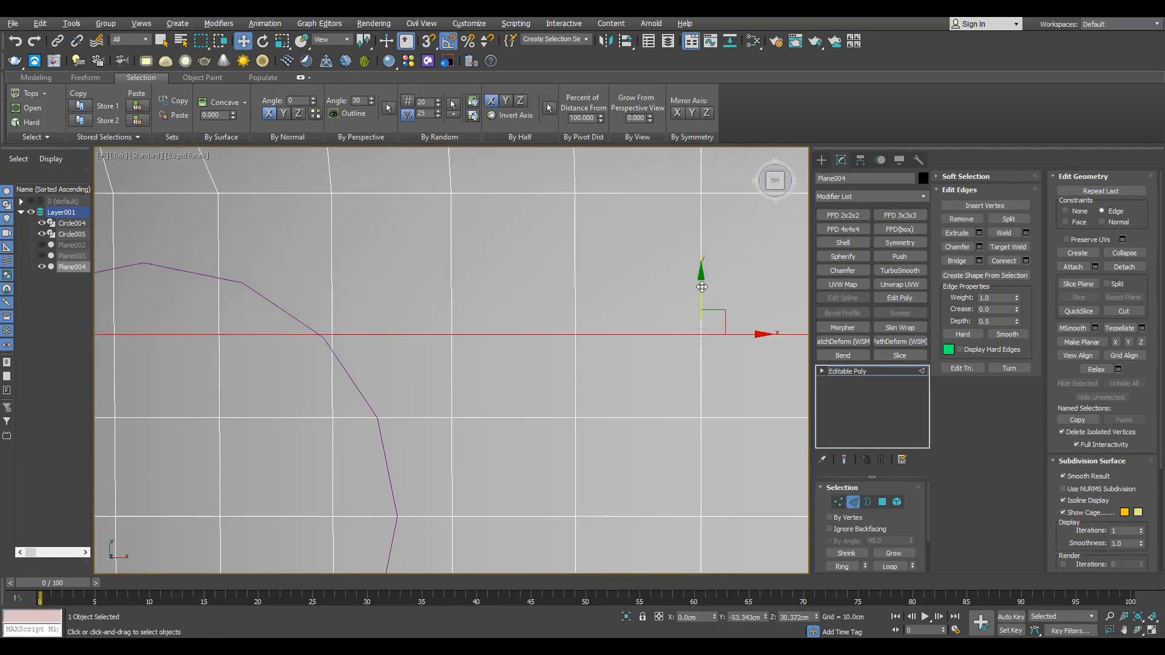
Snap the mesh vertices at the first and second flare-side rows onto the flare circle on its side facing the tube's centreline
scroll(308, 314, "up", 2)
key("1")
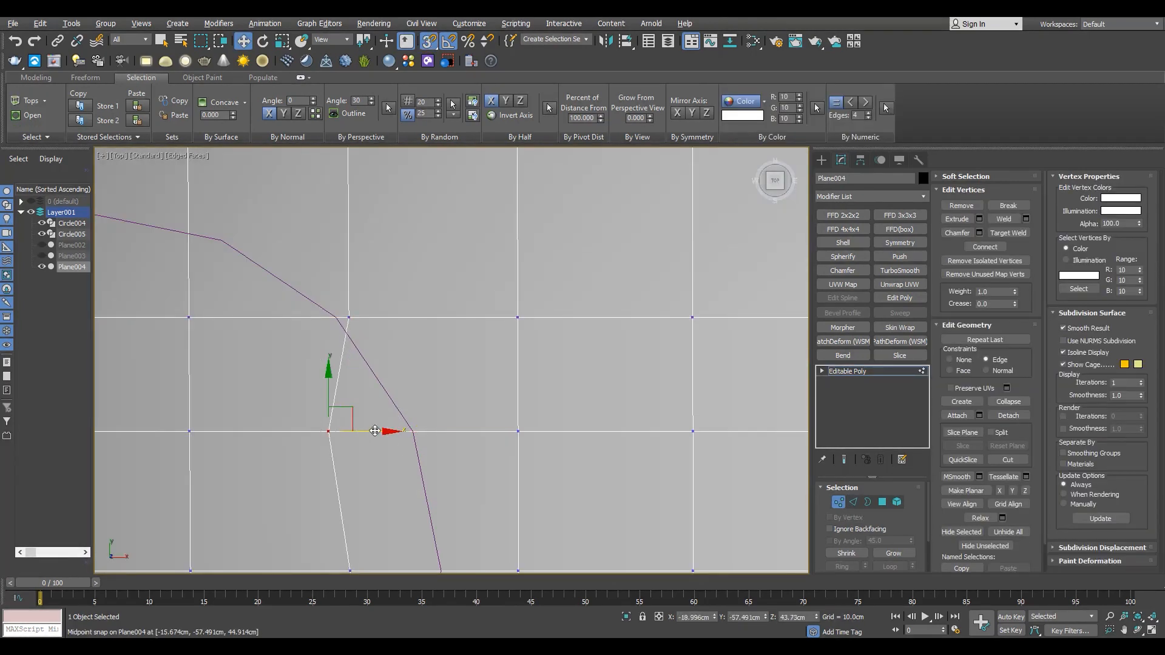
key("s")
scroll(336, 324, "up", 3)
left_click(362, 310)
key("s")
scroll(346, 312, "down", 6)
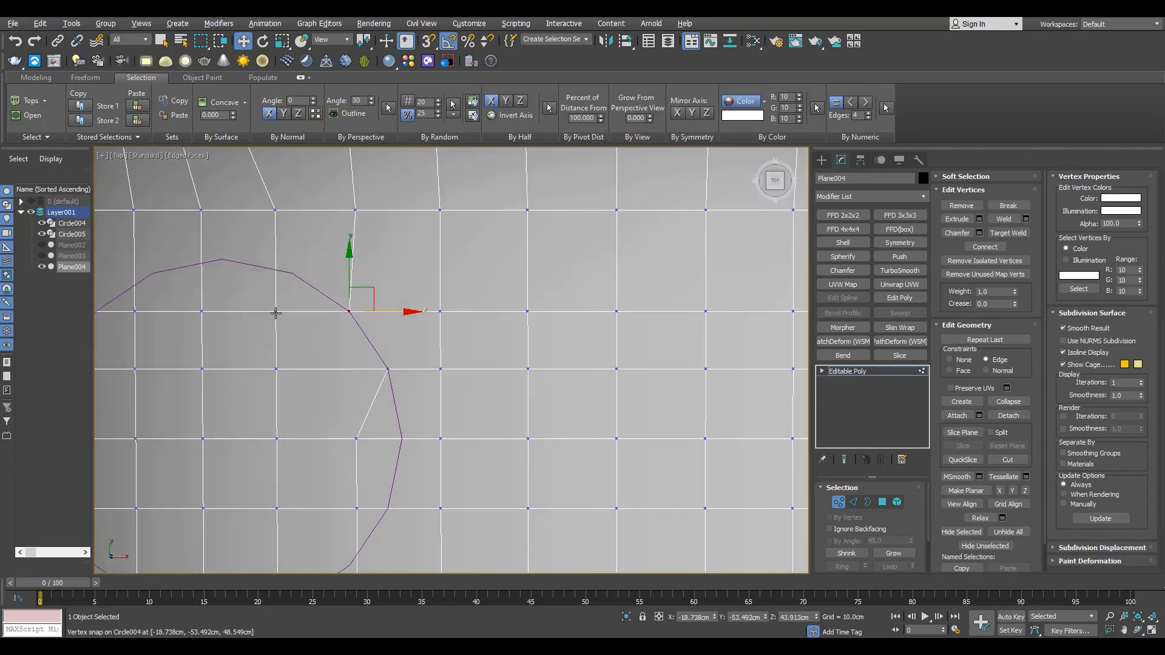
Move the next two mesh vertices along the flare-side arc onto the circle's vertices, up to its topmost point
left_click(276, 312)
scroll(273, 294, "up", 3)
scroll(375, 327, "up", 3)
left_click_drag(363, 425, 327, 295)
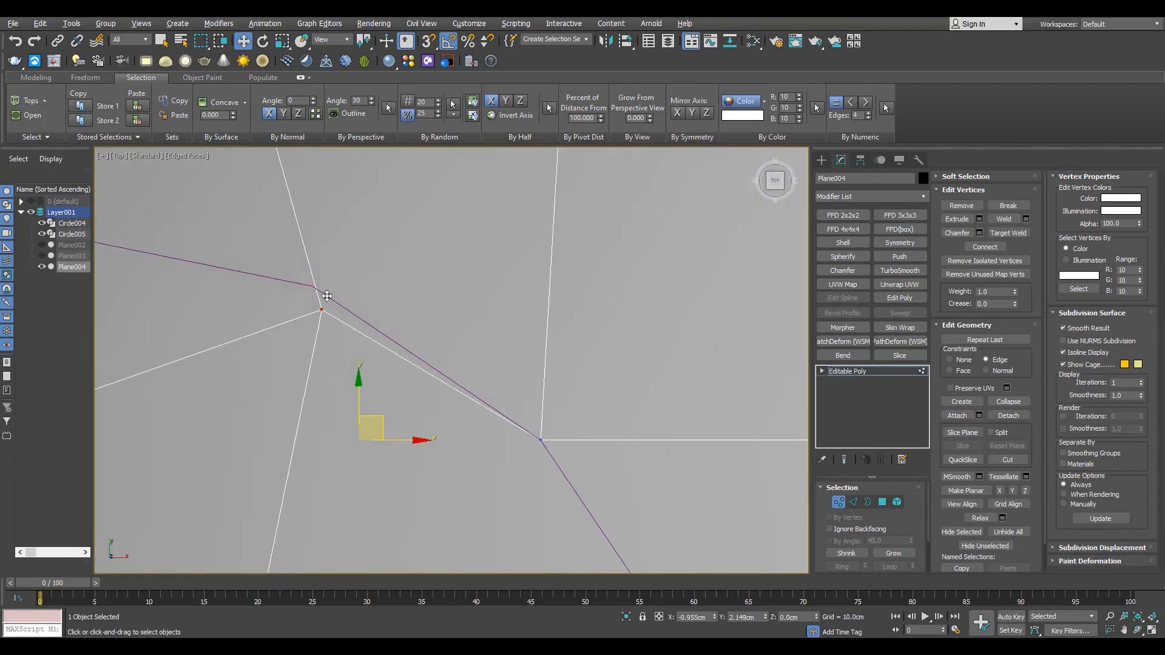
scroll(340, 318, "down", 3)
middle_click_drag(341, 318, 500, 362)
left_click(366, 404)
scroll(376, 377, "up", 2)
left_click_drag(394, 430, 432, 428)
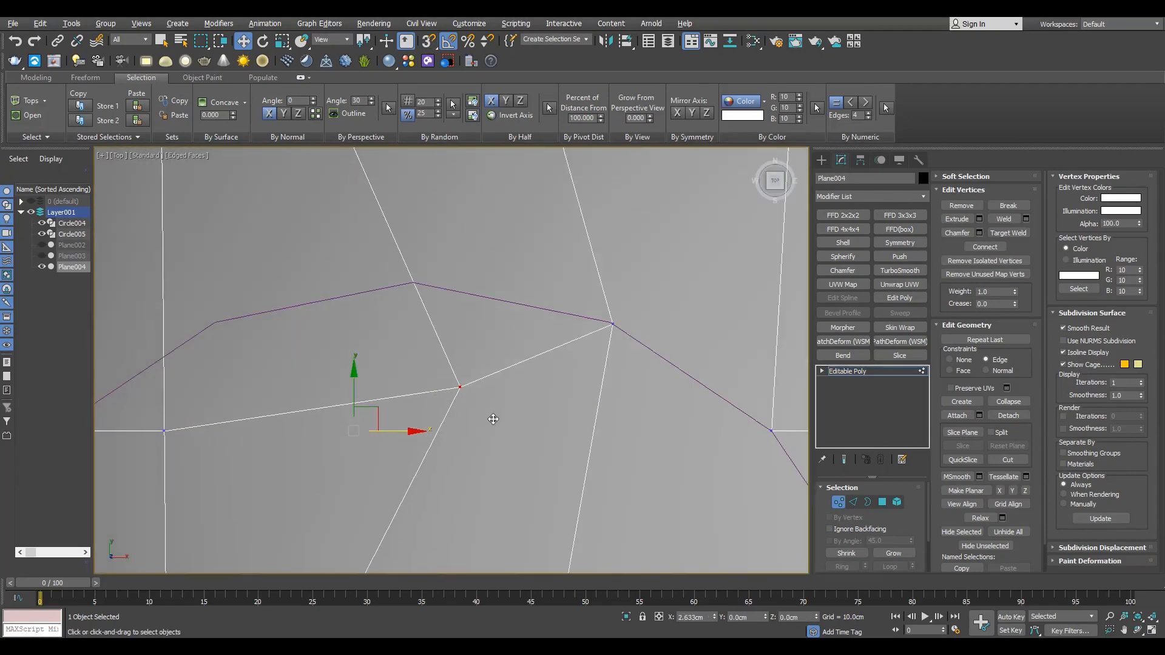
left_click_drag(485, 372, 422, 288)
Snap the two mesh vertices on the outer half of the flare-side arc onto the circle's vertices
scroll(267, 404, "down", 3)
left_click(216, 416)
scroll(223, 398, "up", 3)
left_click_drag(230, 414, 276, 379)
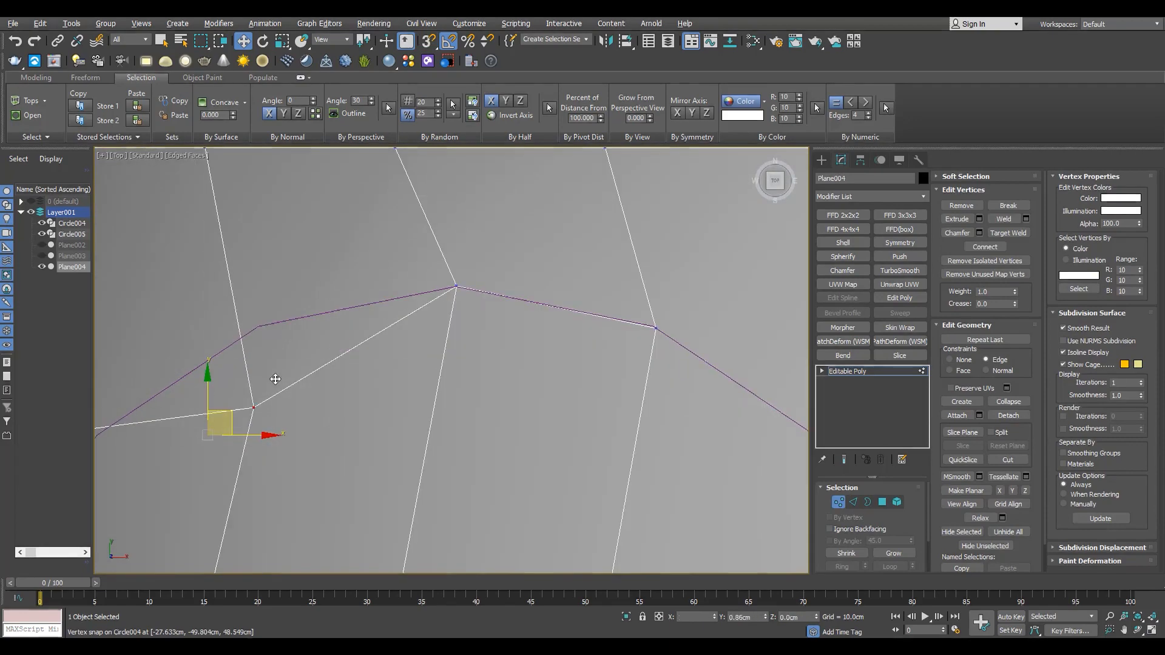
left_click_drag(259, 326, 259, 326)
key("s")
scroll(259, 326, "down", 2)
middle_click_drag(100, 430, 330, 359)
scroll(331, 359, "down", 3)
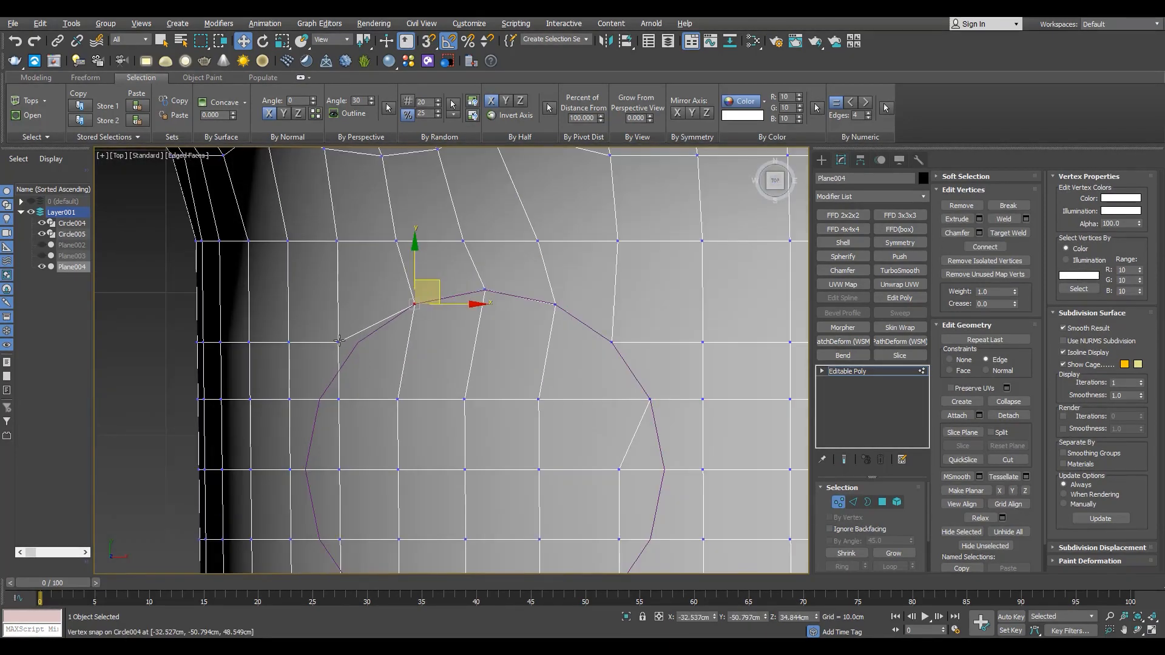
left_click(337, 343)
scroll(338, 338, "up", 3)
scroll(338, 339, "up", 2)
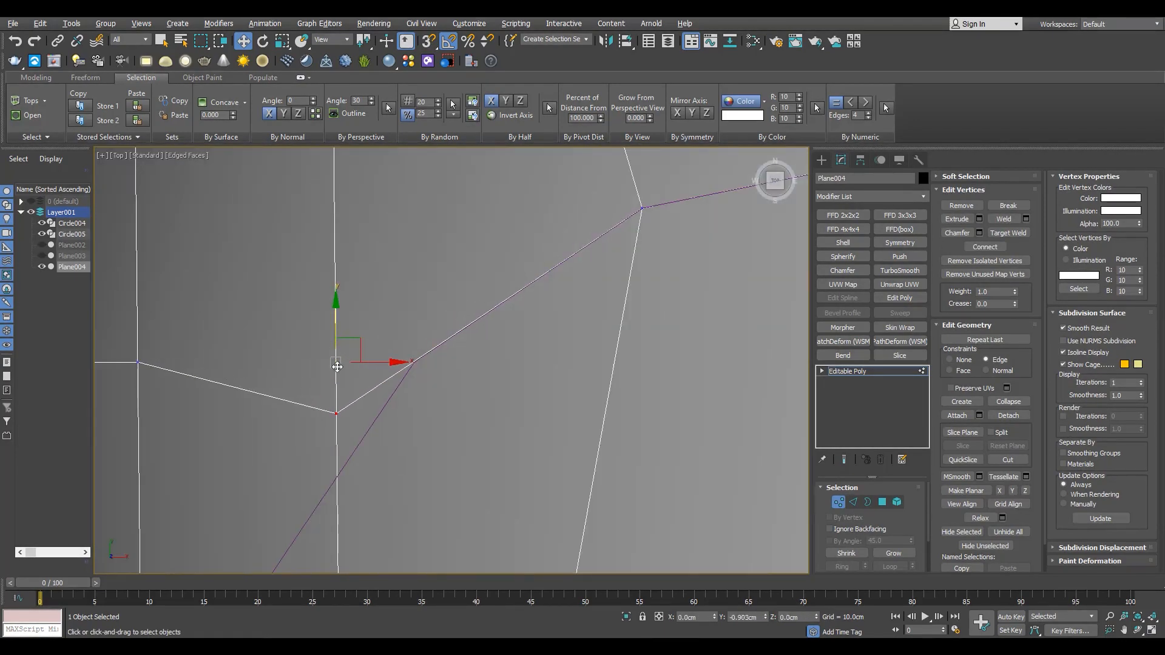
key("s")
key("s")
left_click_drag(369, 391, 414, 362)
Snap the mesh vertices on the outer side of the flare circle, including its widest point, onto the circle
scroll(411, 362, "down", 4)
left_click(391, 419)
scroll(390, 420, "up", 1)
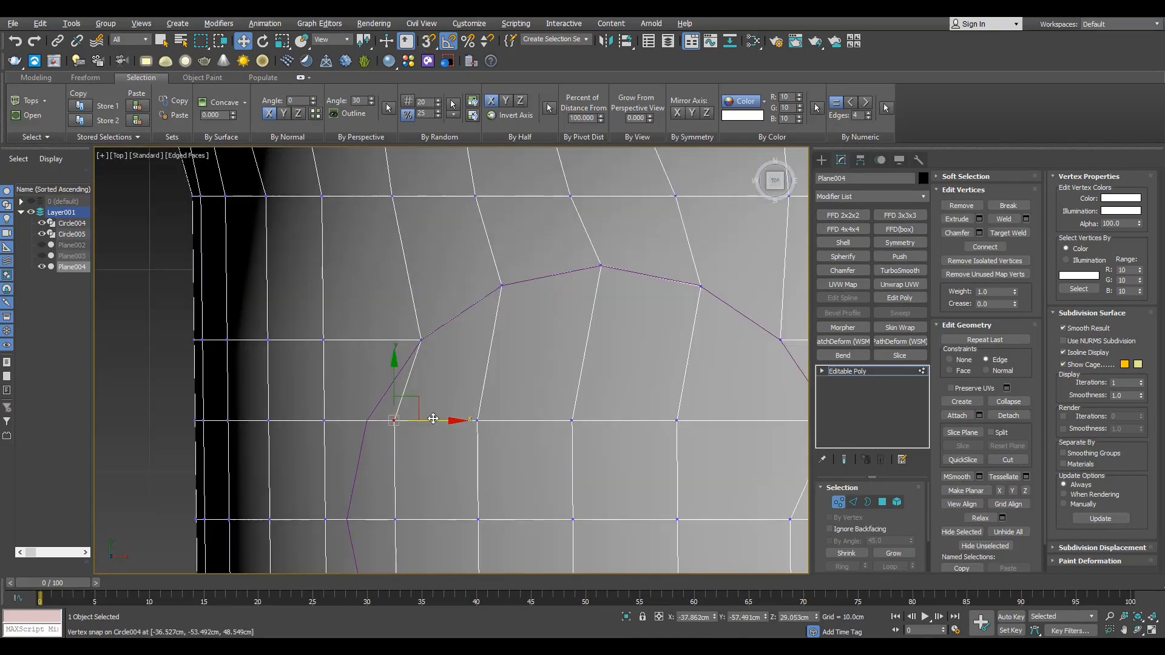
key("s")
key("s")
left_click_drag(432, 419, 368, 421)
middle_click_drag(367, 421, 376, 378)
left_click_drag(342, 482, 353, 483)
key("s")
scroll(352, 404, "down", 4)
middle_click_drag(398, 448, 383, 396)
scroll(384, 396, "up", 2)
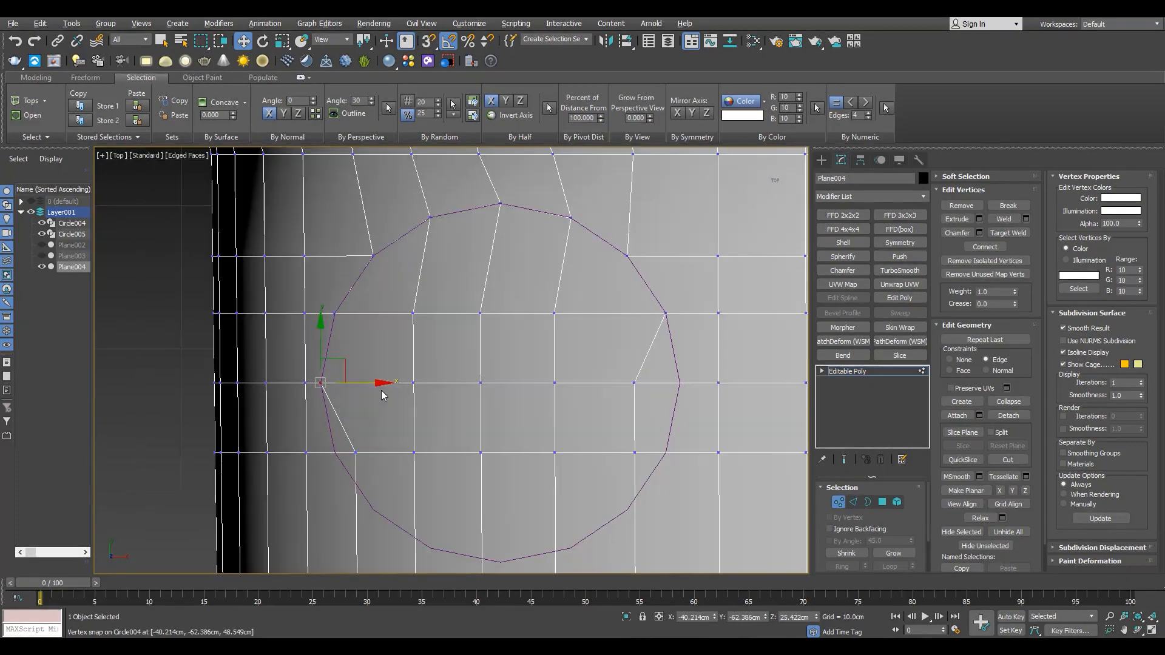
Fit the vertex at the flare circle's centreline-side extreme and add two edge loops through its lower vertex rows
key("s")
scroll(643, 524, "down", 2)
middle_click_drag(643, 525, 588, 410)
scroll(589, 408, "up", 3)
key("alt+1")
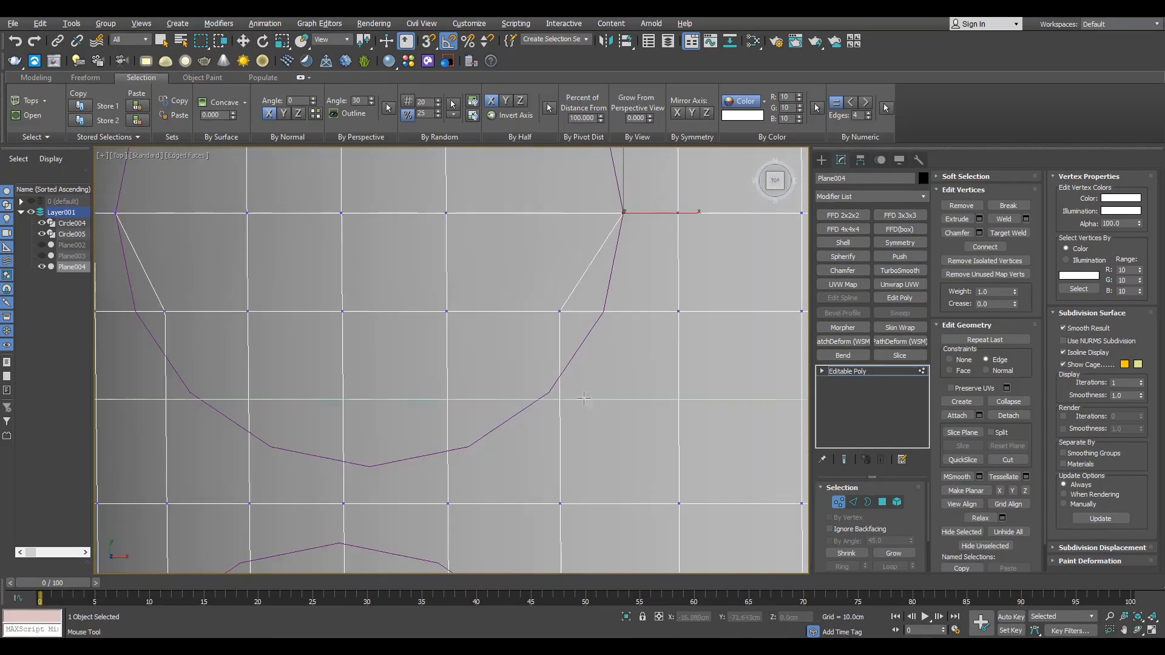
left_click(566, 393)
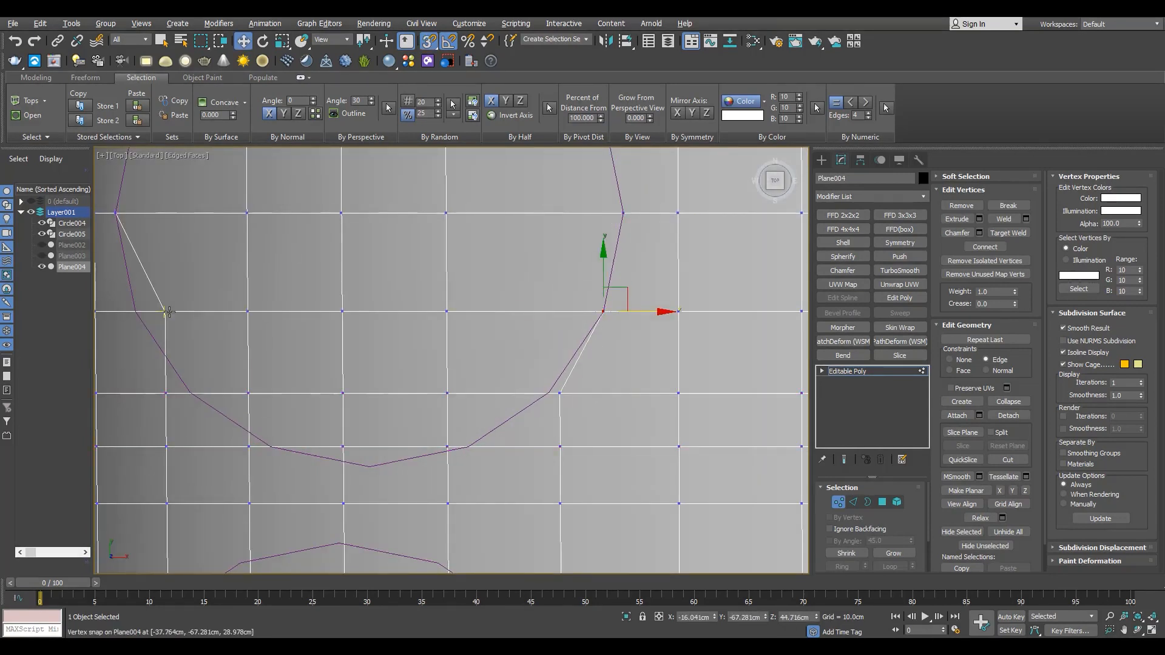
Snap the side vertices of the flare circle's open-end half onto the circle outline
left_click_drag(559, 394, 550, 393)
scroll(440, 458, "up", 2)
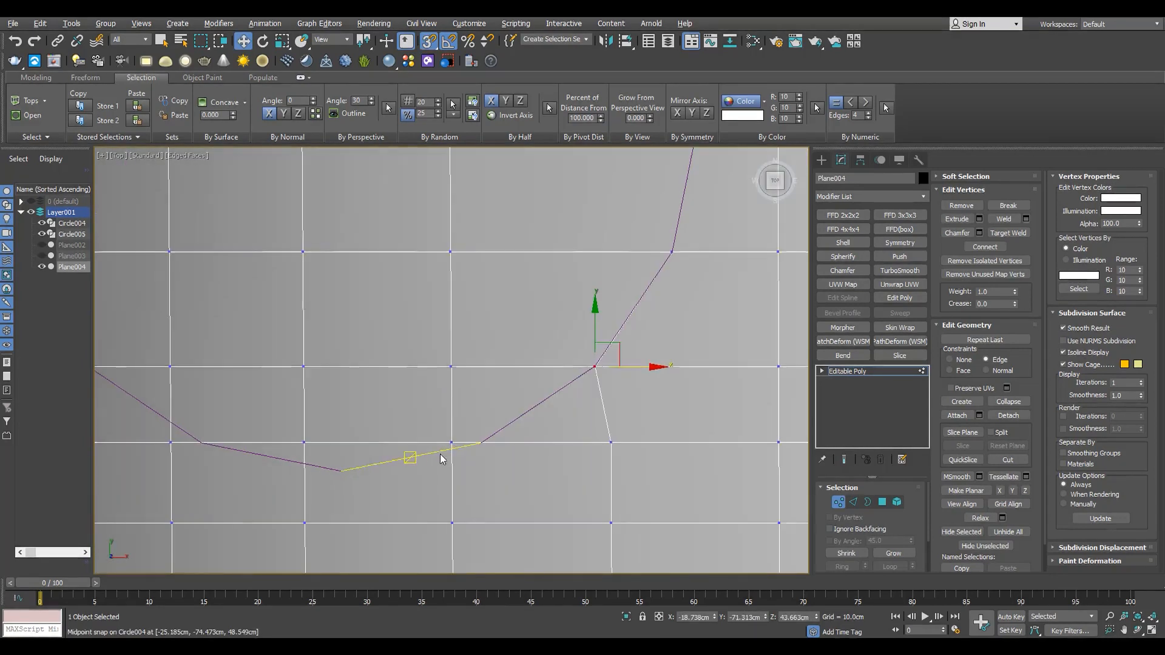
scroll(510, 396, "down", 4)
key("ctrl+z")
scroll(503, 400, "up", 3)
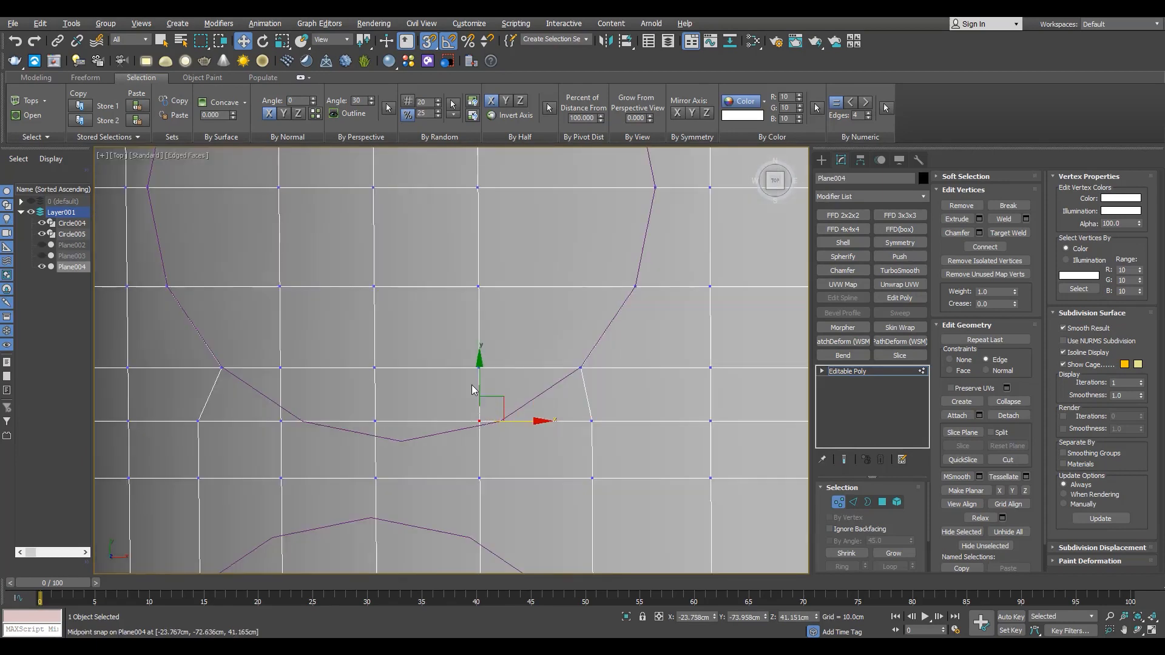
Remove the extra edge loop running through the flare circle's lowest vertex row on the open-end side
scroll(475, 382, "down", 2)
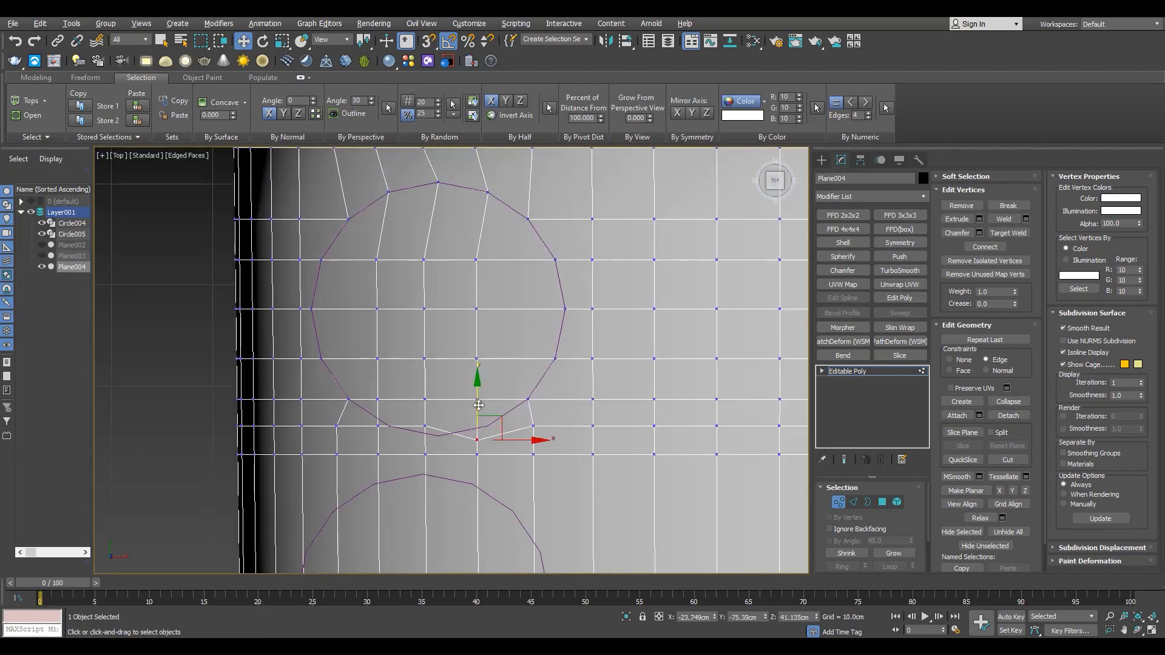
scroll(432, 448, "up", 2)
left_click_drag(422, 420, 423, 432)
key("2")
double_click(540, 424)
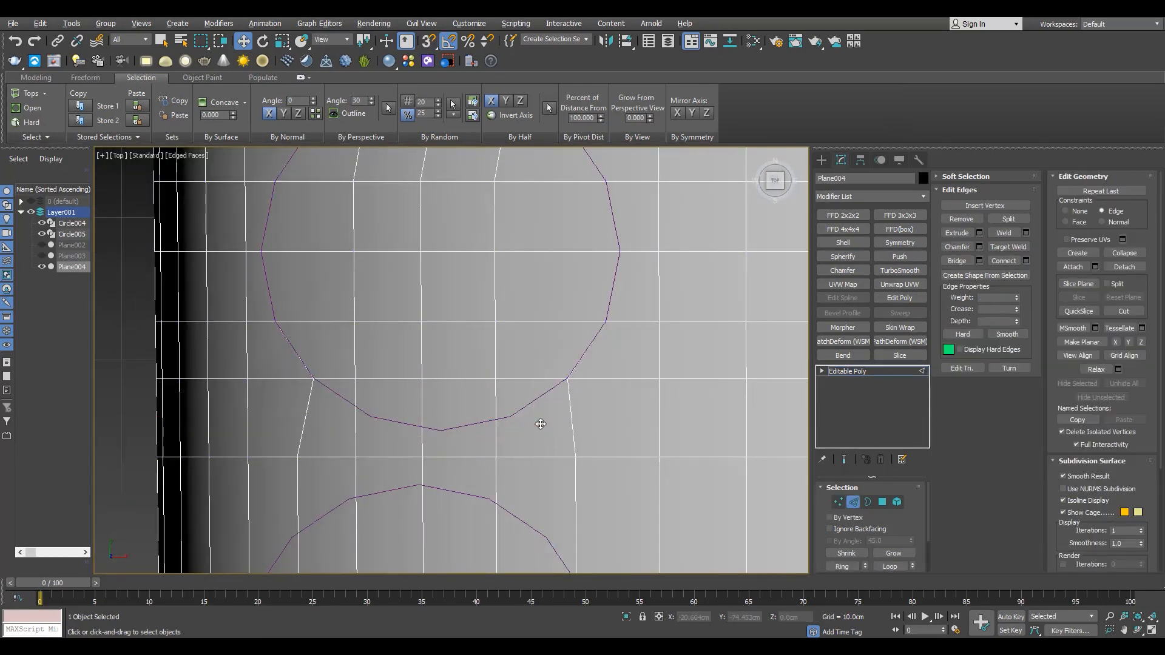
Move three mesh vertices down onto the flare circle's open-end arc to complete its outline
key("1")
left_click(495, 378)
scroll(507, 382, "up", 2)
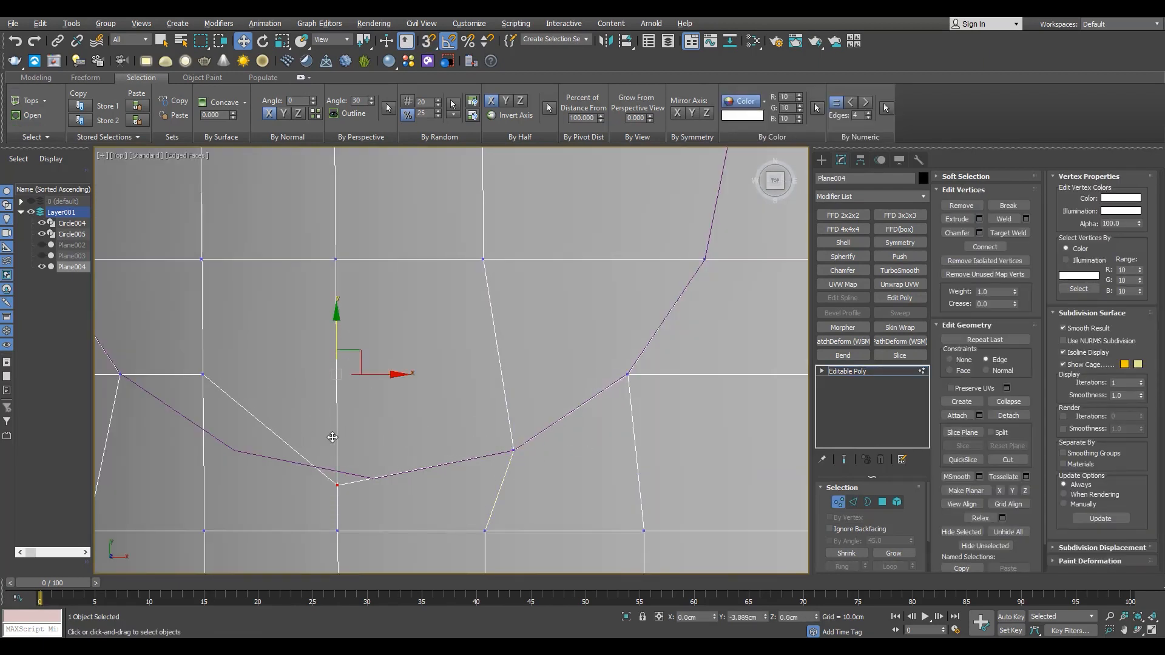
left_click(202, 373)
middle_click_drag(202, 373, 285, 392)
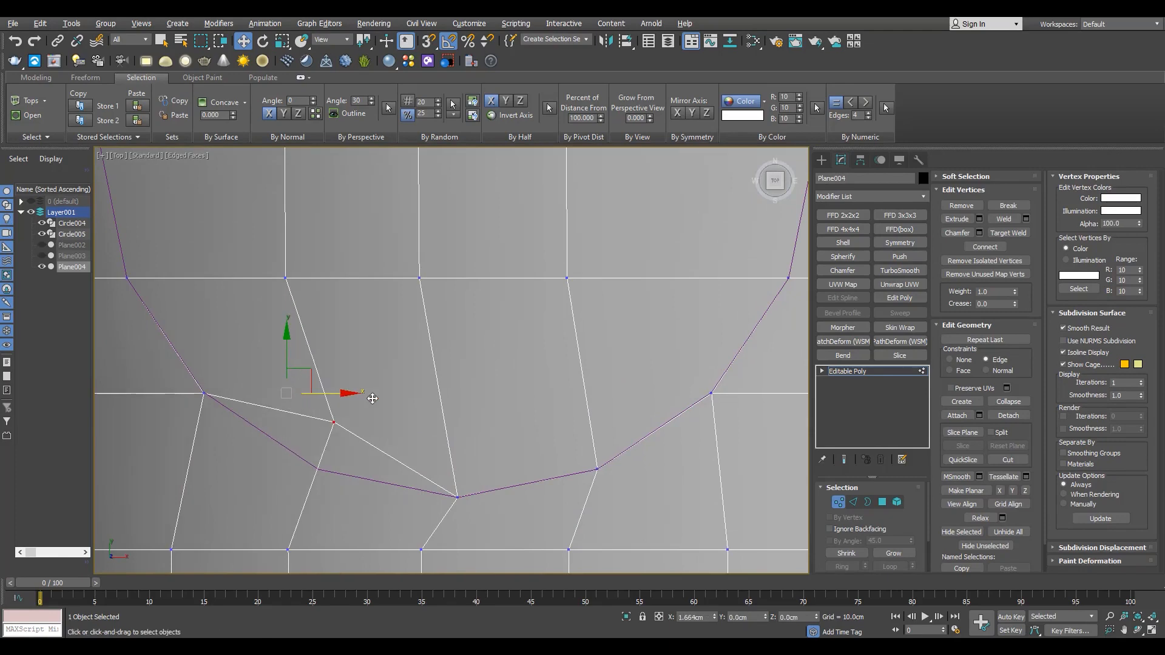
scroll(372, 398, "down", 5)
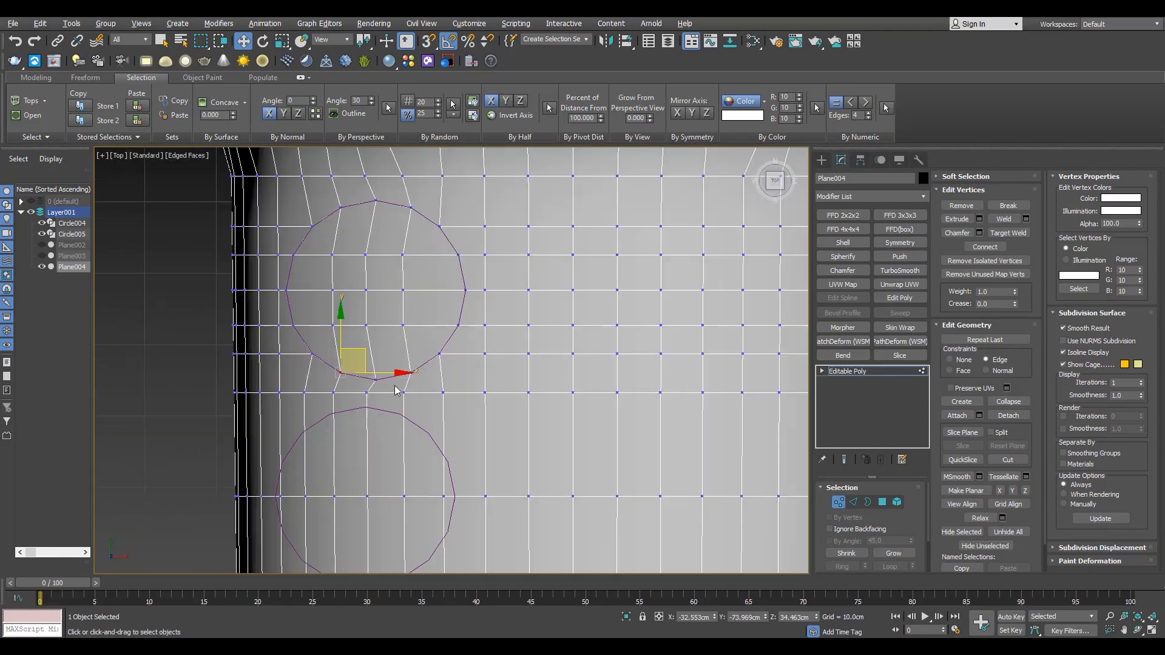
Adjust the position of the edge loop running between the two circles
key("2")
left_click_drag(576, 356, 576, 354)
scroll(379, 391, "down", 6)
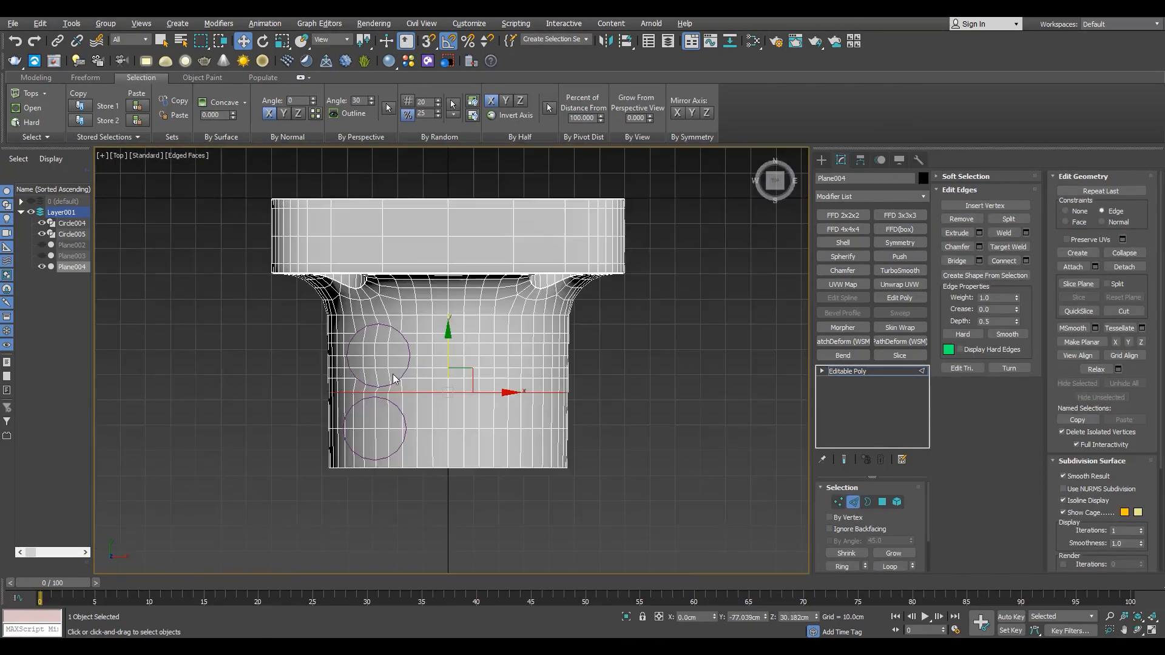
Select all polygons inside the circle nearer the flare and delete them to open a round hole
scroll(394, 355, "up", 6)
key("4")
left_click(395, 307)
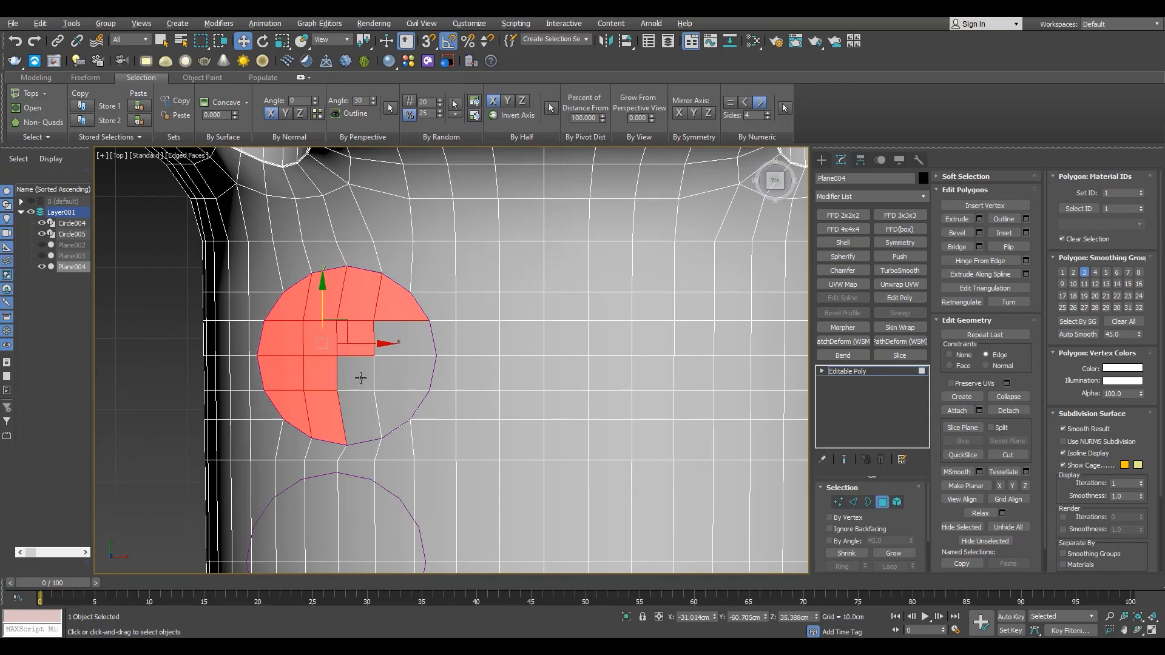
scroll(401, 342, "down", 5)
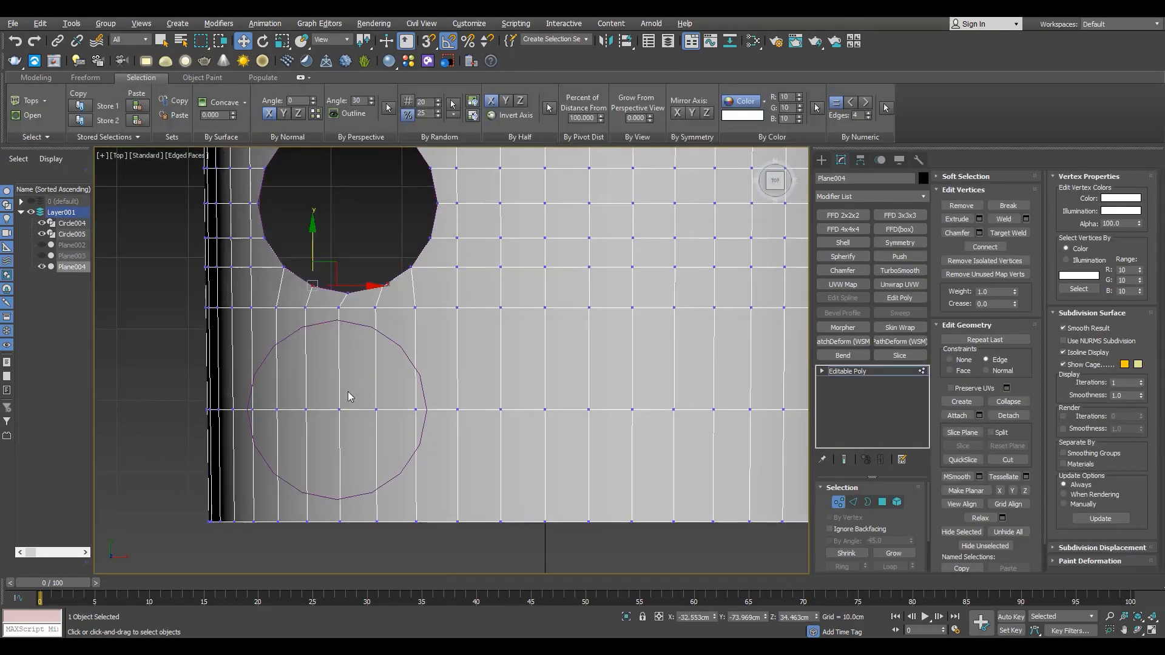
Add an edge loop across the circle nearer the open end and align it with its first vertices on the flare side
scroll(347, 392, "down", 5)
scroll(394, 322, "up", 5)
scroll(419, 310, "down", 3)
scroll(401, 429, "up", 3)
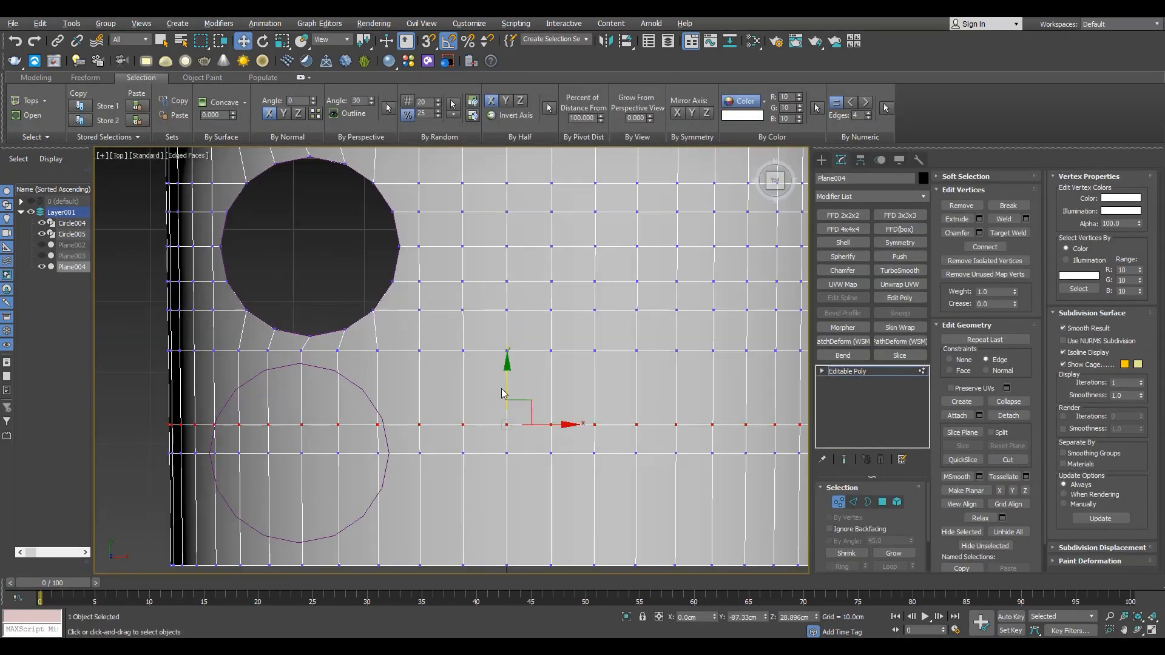
key("s")
scroll(396, 384, "down", 2)
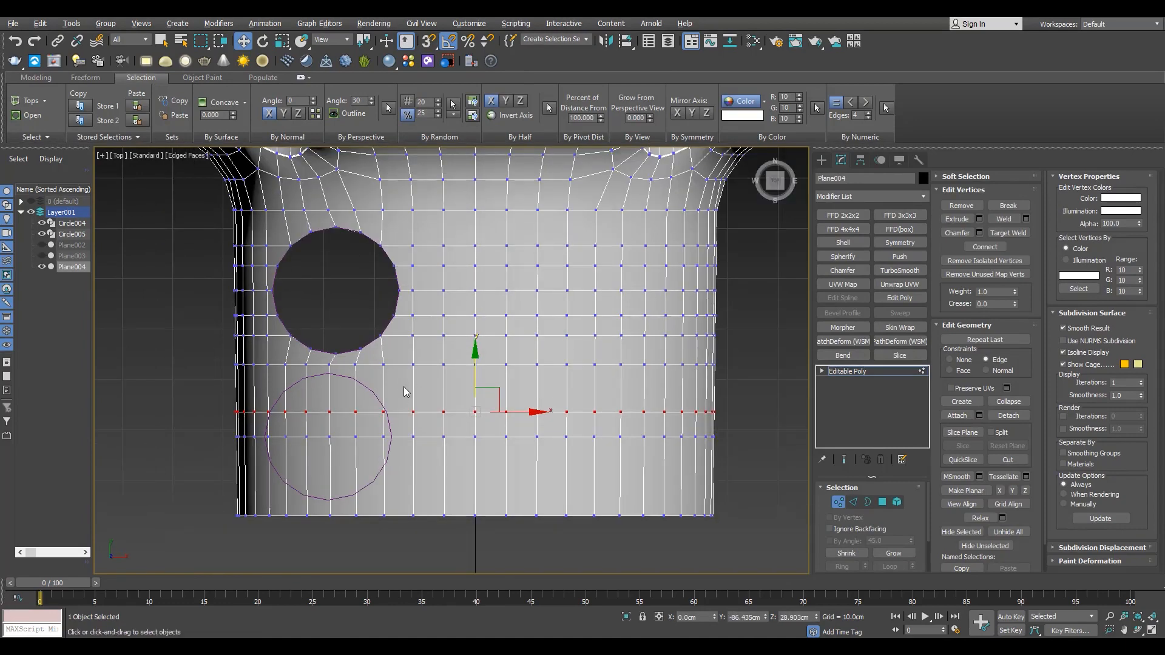
scroll(396, 373, "up", 2)
key("2")
double_click(400, 361)
key("ctrl+z")
scroll(400, 363, "down", 3)
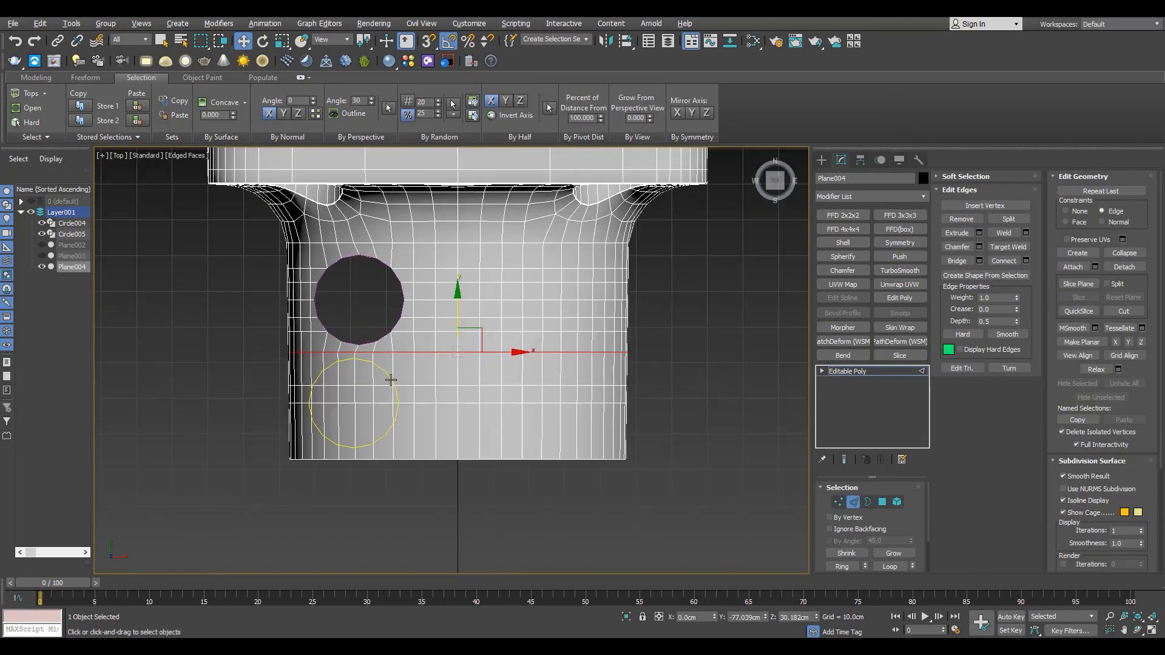
Add edge loops through the open-end circle's first vertex row on the open-end side and its second row on the flare side
scroll(399, 419, "up", 3)
double_click(405, 427)
scroll(407, 361, "up", 5)
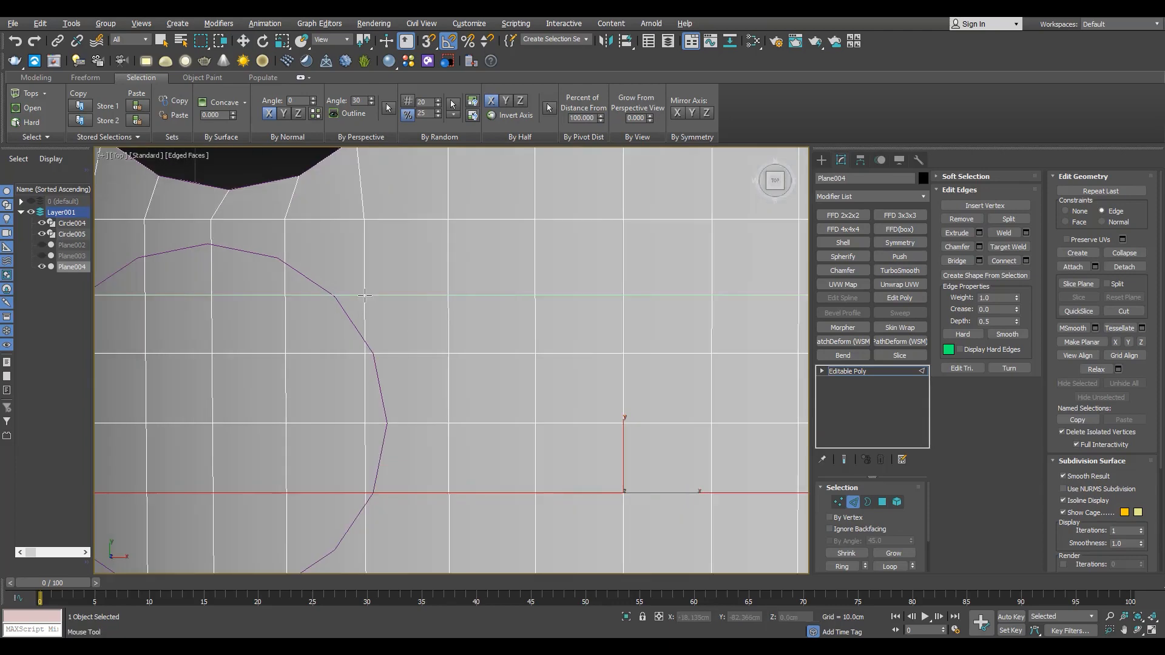
left_click_drag(376, 295, 336, 297)
key("s")
key("s")
scroll(335, 342, "down", 5)
scroll(353, 423, "up", 5)
Add one more edge loop and snap it to the open-end circle's second vertex row on the open-end side
double_click(394, 479)
left_click_drag(598, 443, 311, 468)
key("s")
key("s")
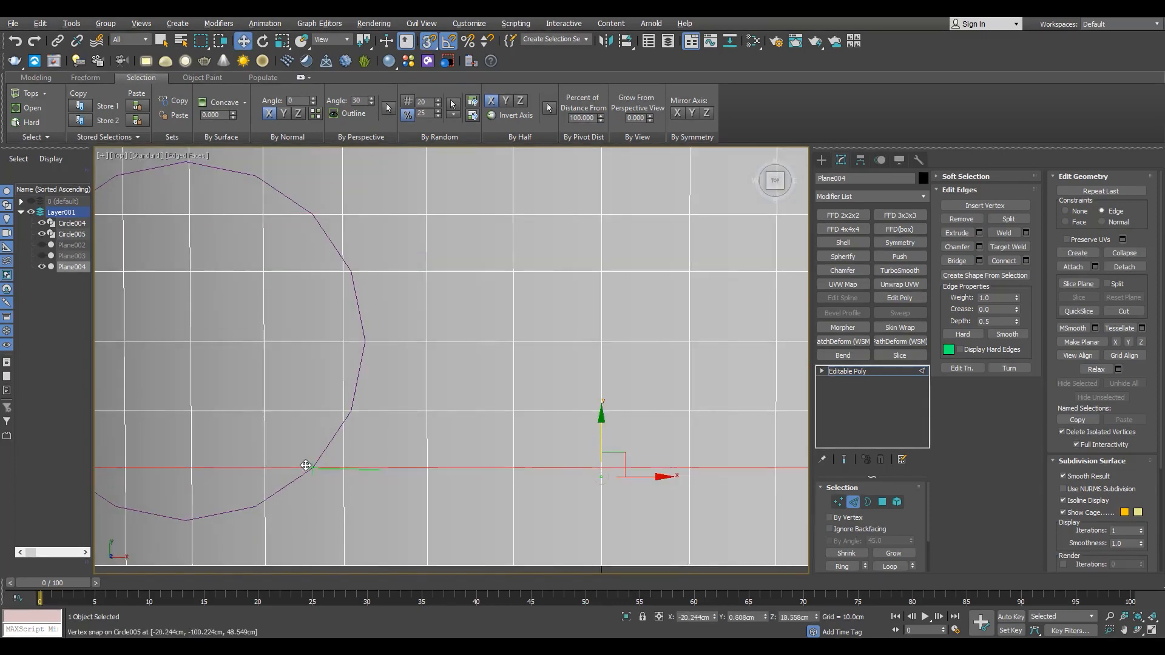
Snap the mesh vertices on the centreline side of the open-end circle onto its outline
scroll(410, 556, "down", 5)
key("1")
scroll(388, 422, "down", 3)
scroll(387, 432, "up", 3)
left_click(394, 423)
scroll(398, 426, "up", 8)
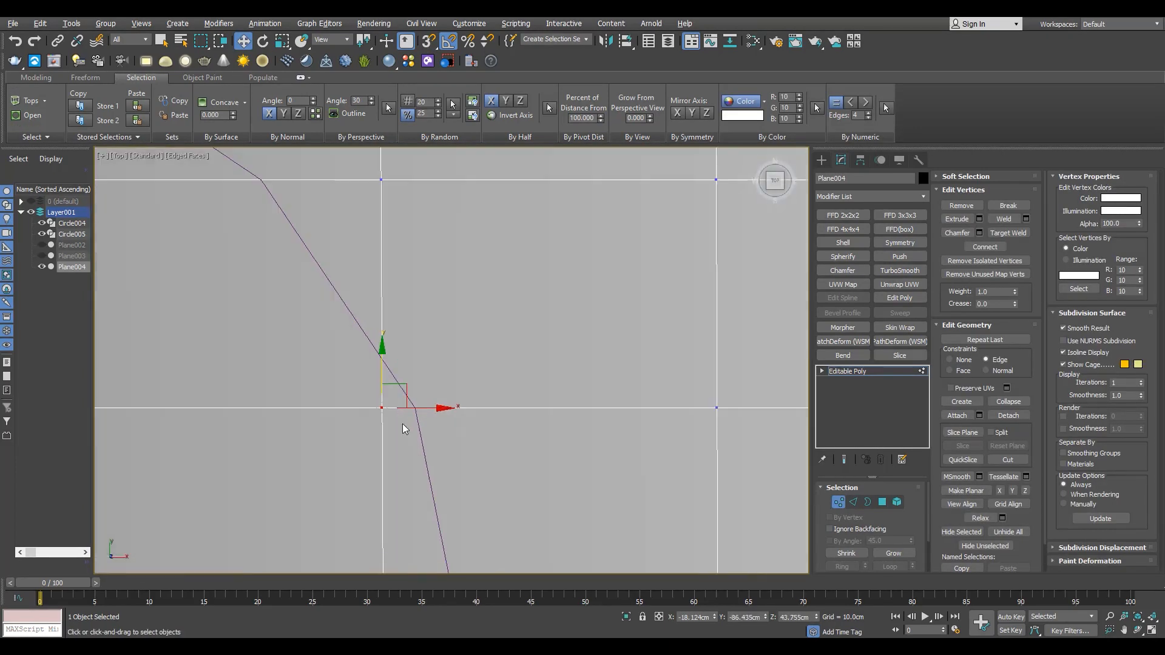
key("s")
left_click_drag(410, 406, 413, 408)
scroll(412, 409, "down", 5)
middle_click_drag(428, 479, 428, 310)
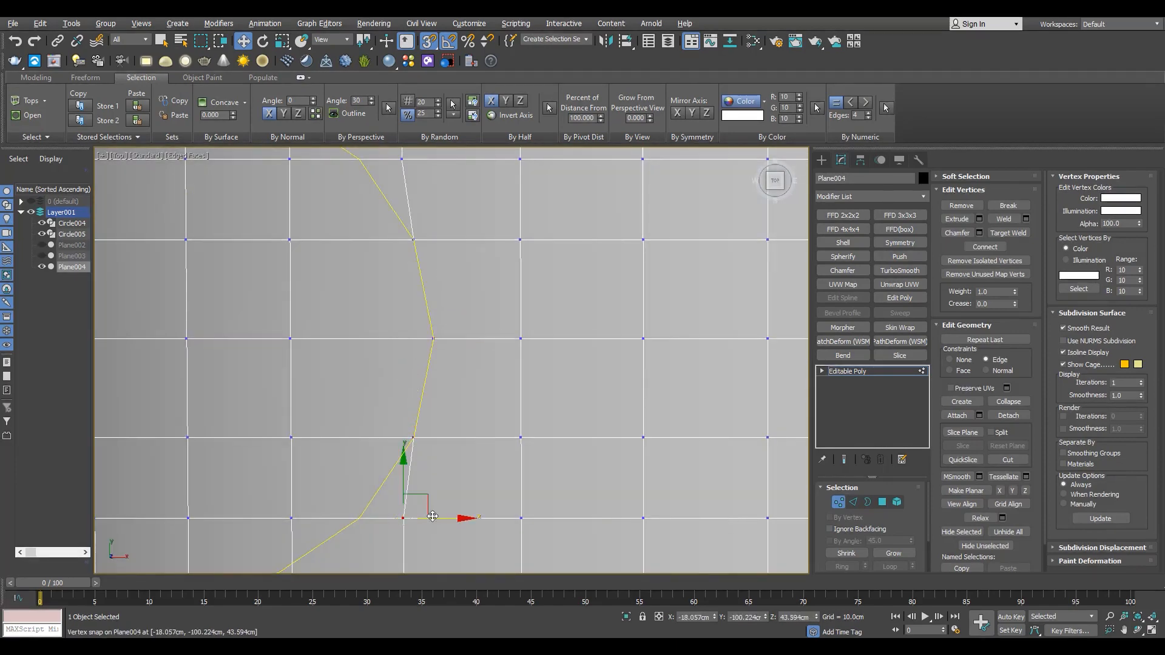
left_click_drag(432, 517, 360, 518)
key("s")
Snap the first mesh vertices of the open-end circle's flare-side arc onto the circle's vertices
scroll(384, 434, "down", 5)
scroll(358, 340, "up", 4)
left_click(336, 374)
scroll(335, 375, "up", 2)
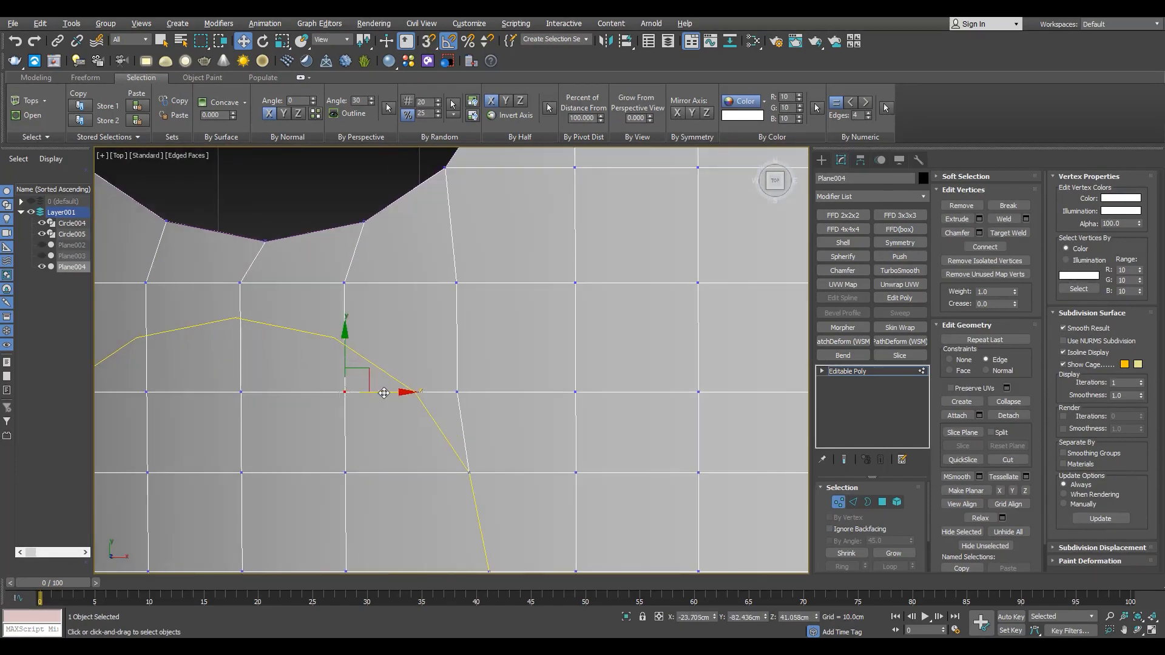
scroll(321, 357, "up", 8)
scroll(392, 431, "down", 2)
key("s")
left_click_drag(377, 460, 397, 312)
key("s")
scroll(395, 308, "down", 4)
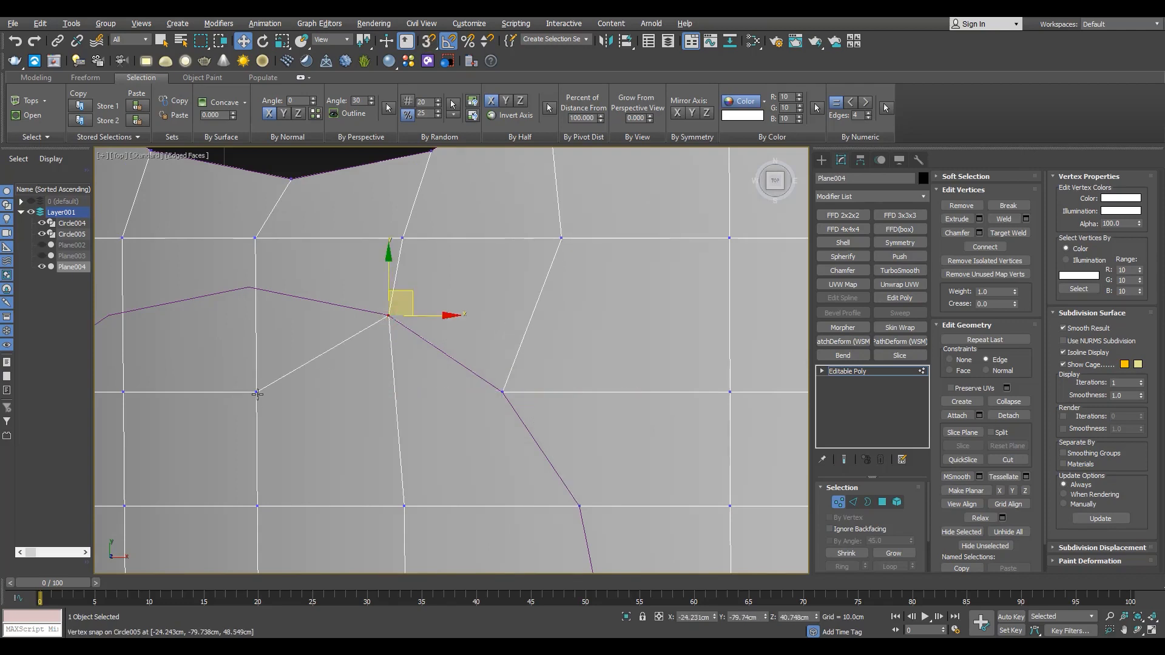
Try to snap the remaining mesh vertices of the open-end circle's flare-side arc onto the circle's vertices
left_click_drag(256, 313, 256, 280)
right_click(256, 281)
middle_click_drag(277, 361, 358, 384)
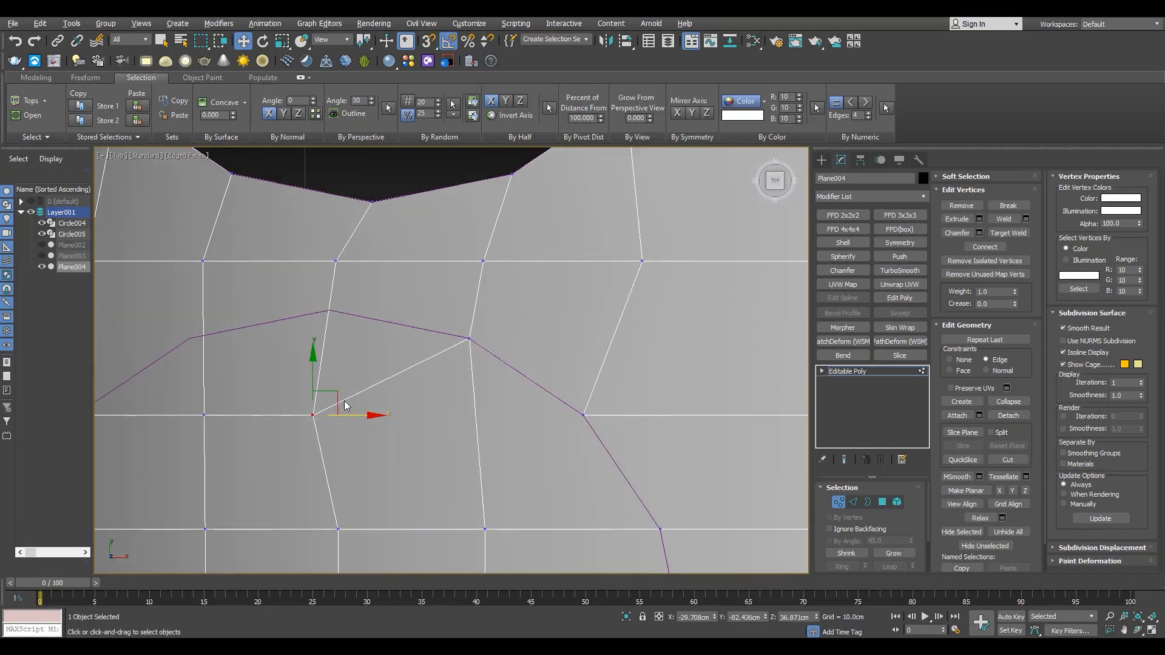
key("s")
left_click_drag(201, 406, 195, 341)
key("s")
scroll(193, 345, "down", 5)
middle_click_drag(136, 410, 405, 431)
scroll(427, 390, "up", 8)
left_click_drag(416, 386, 416, 384)
key("s")
scroll(416, 384, "down", 5)
scroll(413, 475, "up", 2)
scroll(413, 475, "down", 7)
middle_click_drag(413, 475, 466, 442)
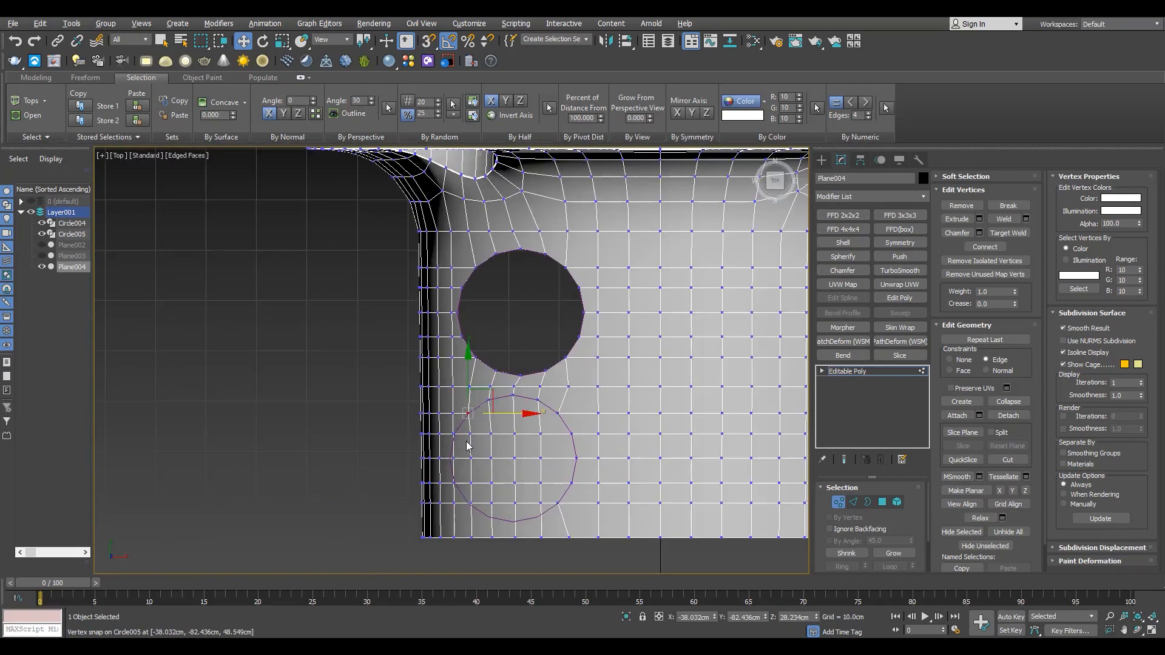
Align the open-end circle guide with the flare-side circle along X by snapping to that circle's vertex
scroll(449, 474, "up", 2)
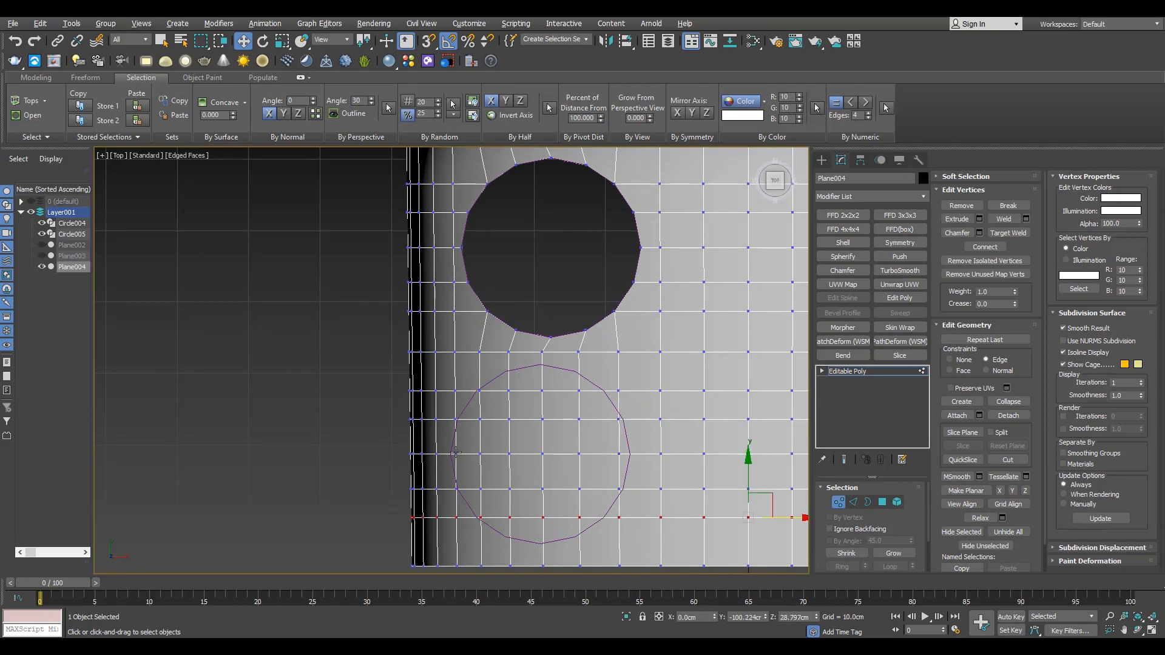
left_click(608, 394)
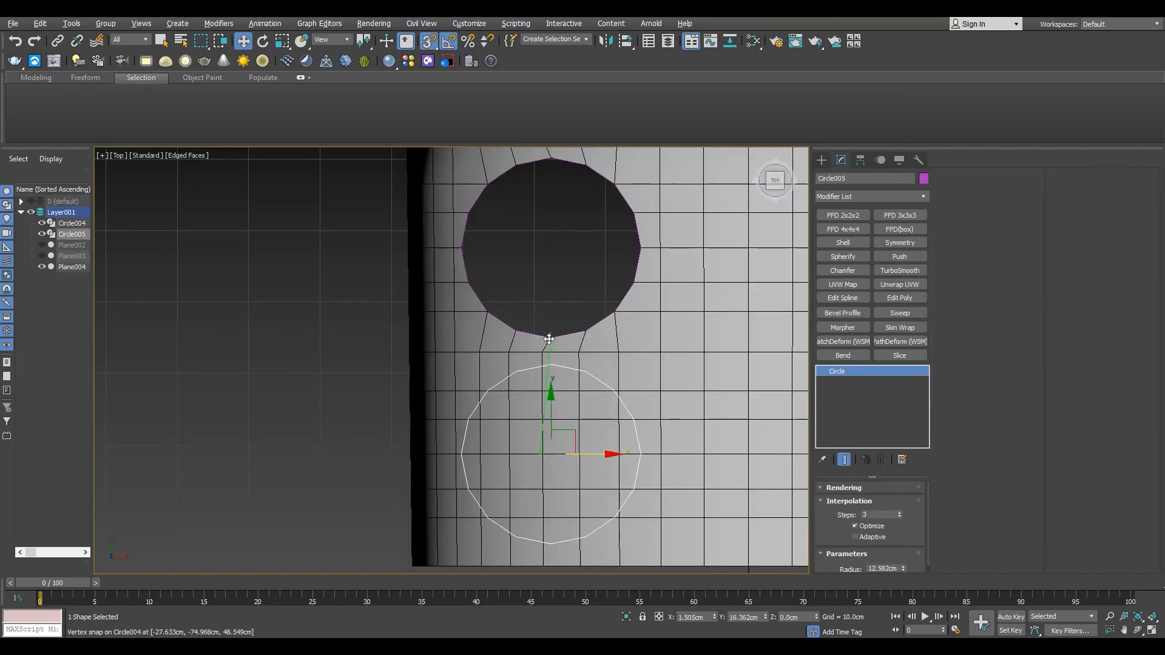
scroll(556, 344, "up", 3)
key("F3")
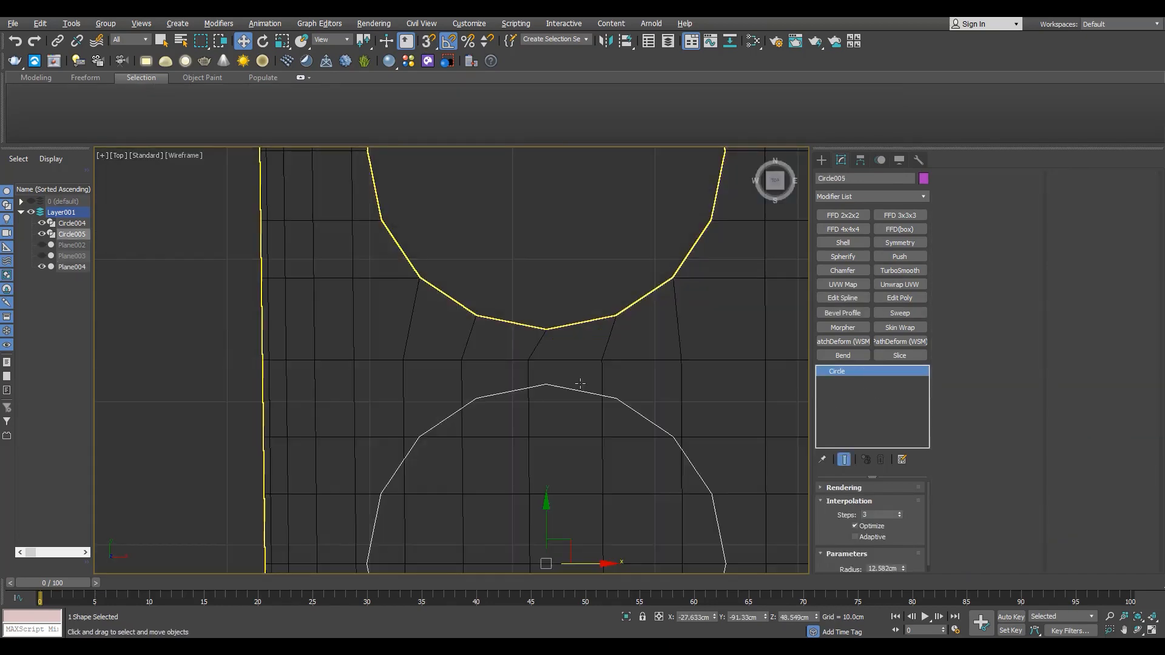
left_click(551, 392)
key("F3")
Snap the mesh vertices nearest the flare on the centreline side of the realigned open-end circle onto its outline
left_click(611, 375)
key("1")
scroll(693, 448, "up", 3)
left_click(661, 414)
scroll(670, 415, "up", 1)
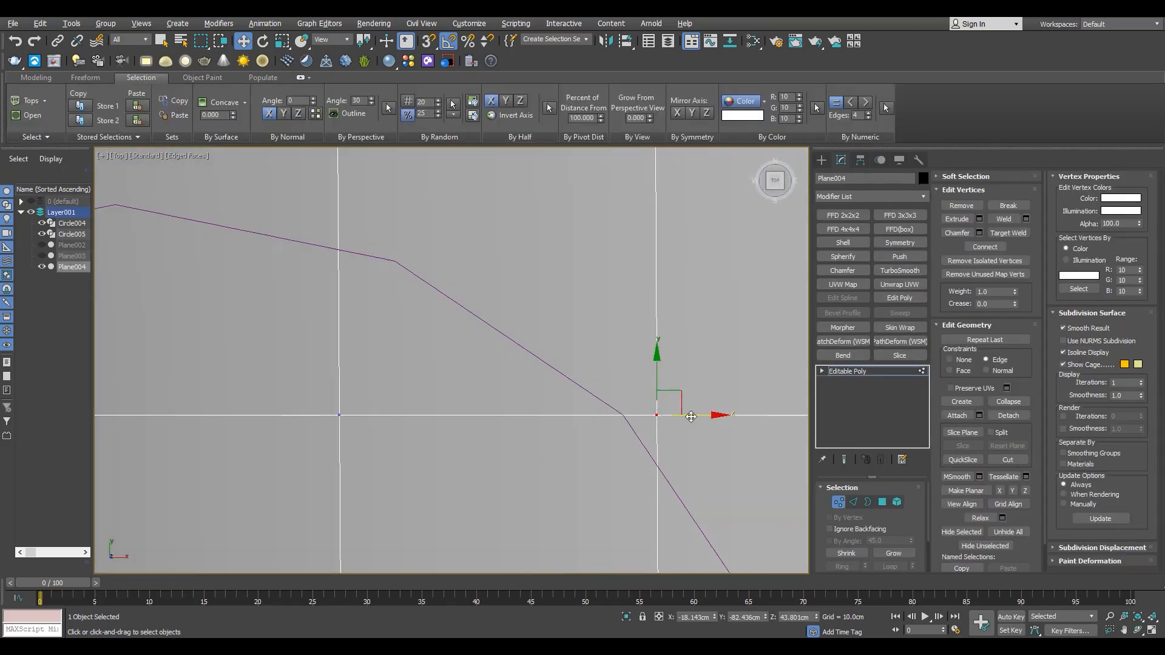
left_click_drag(688, 415, 625, 414)
scroll(549, 443, "down", 3)
left_click(474, 433)
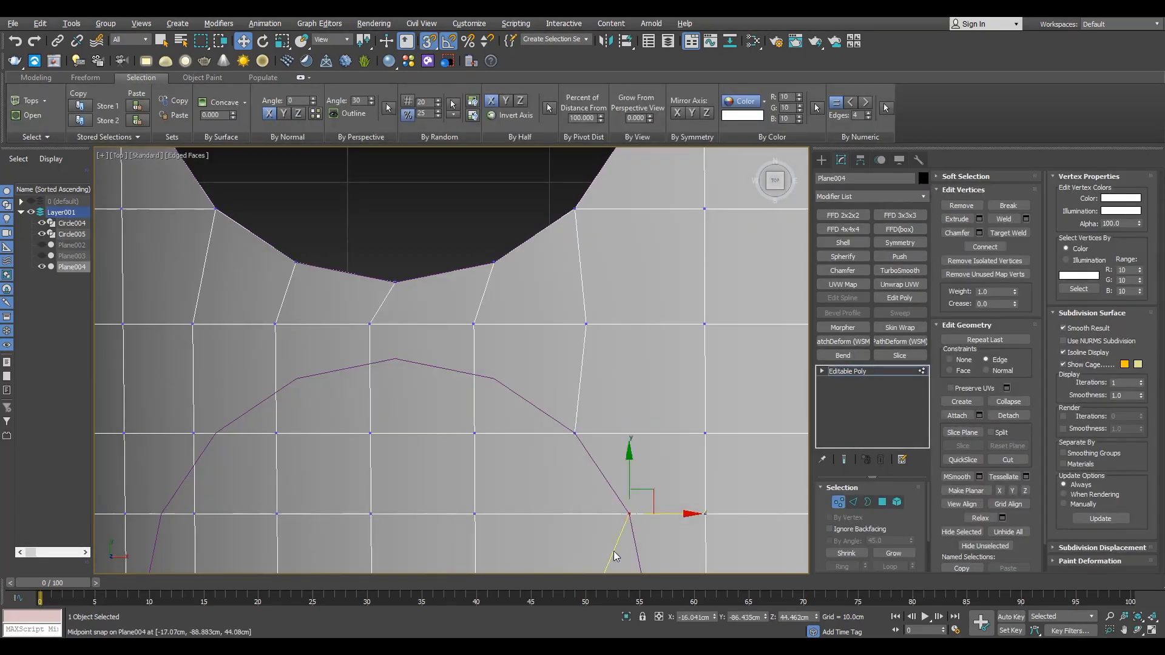
Snap the remaining centreline-side mesh vertices, down to the open-end corner, onto the open-end circle's vertices
scroll(617, 556, "down", 3)
scroll(526, 480, "up", 3)
left_click(526, 466)
scroll(562, 424, "down", 2)
scroll(582, 410, "up", 4)
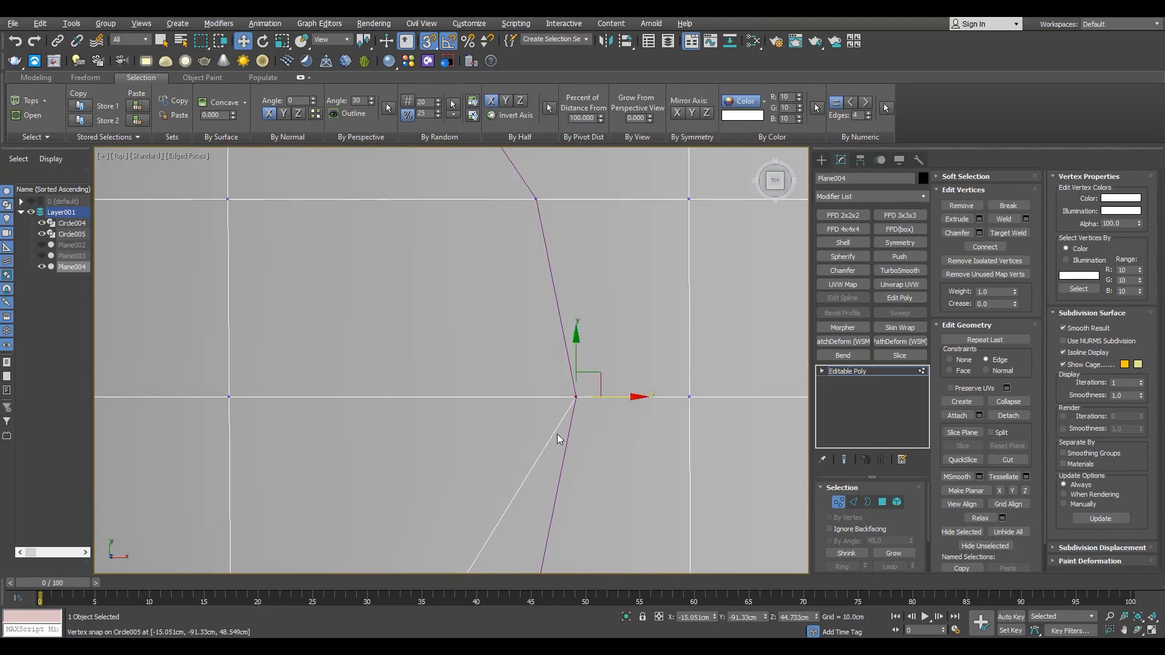
scroll(541, 428, "down", 4)
scroll(511, 472, "up", 3)
left_click_drag(512, 431, 487, 460)
scroll(534, 404, "down", 2)
middle_click_drag(540, 395, 607, 489)
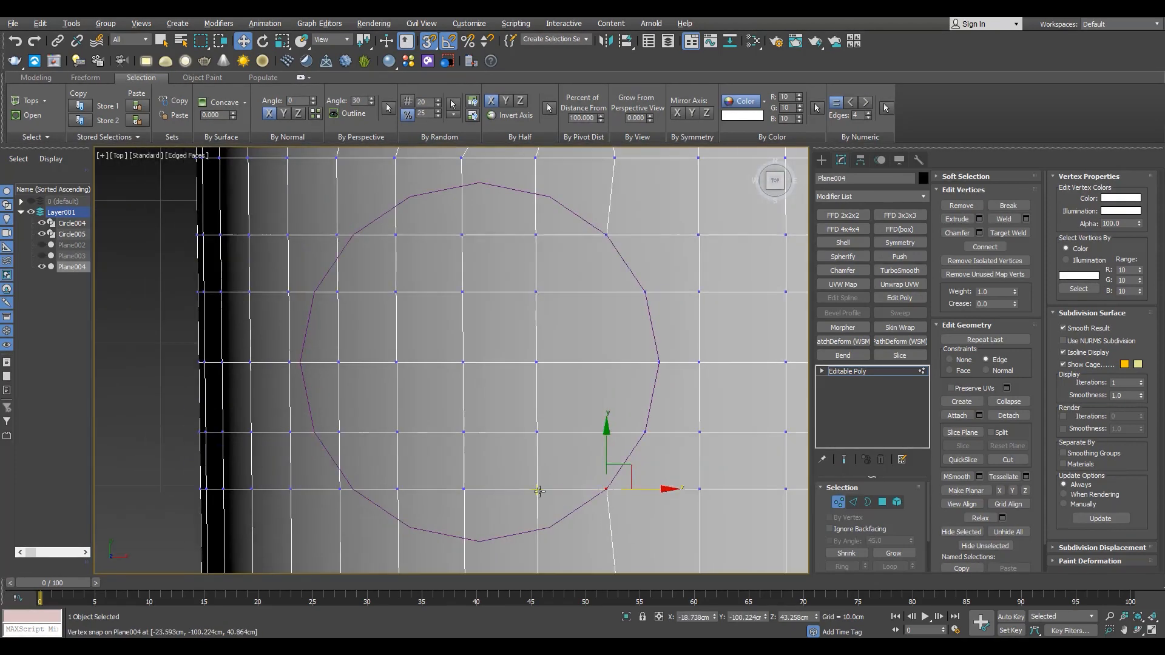
Snap the centreline-side mesh vertex of the circle's open-end arc exactly onto the matching circle vertex
left_click(538, 490)
scroll(540, 491, "up", 3)
scroll(574, 527, "up", 3)
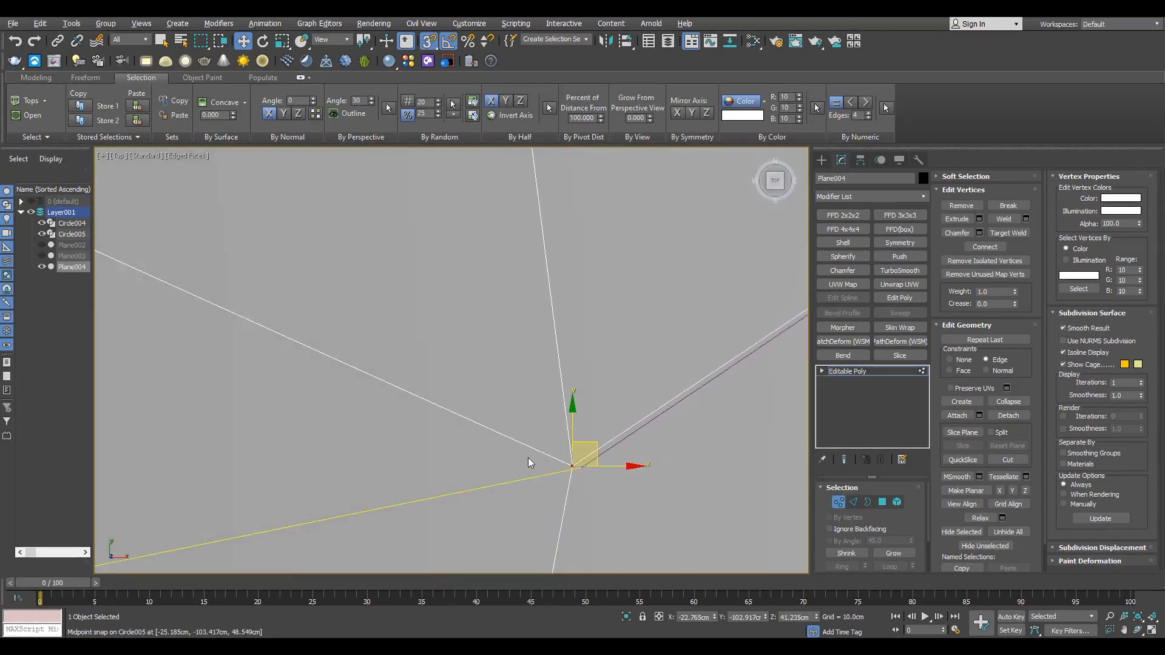
key("s")
key("s")
left_click_drag(614, 466, 617, 464)
key("s")
scroll(618, 464, "down", 5)
Snap the middle mesh vertex of the open-end arc onto the circle's extreme vertex towards the open end
middle_click_drag(455, 385, 534, 401)
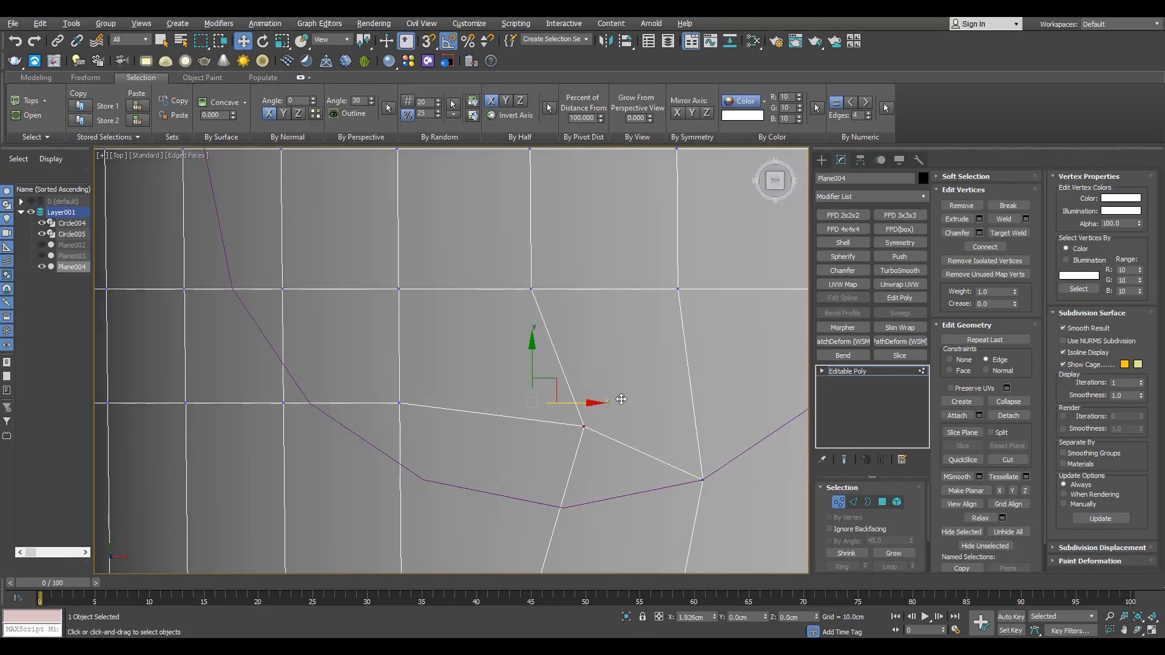
key("s")
scroll(504, 467, "up", 4)
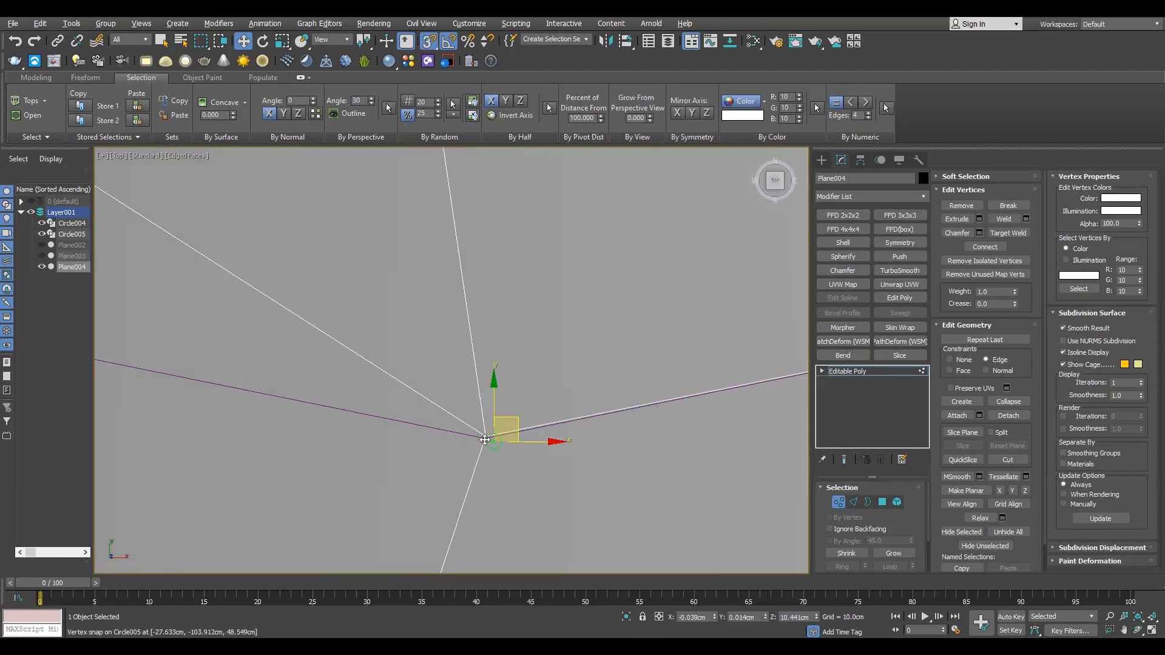
left_click_drag(485, 440, 485, 439)
middle_click_drag(485, 439, 464, 480)
key("s")
scroll(463, 461, "down", 5)
Snap the last open-end arc vertex and the adjoining outer-side corner vertex of the mesh onto the circle
left_click(354, 376)
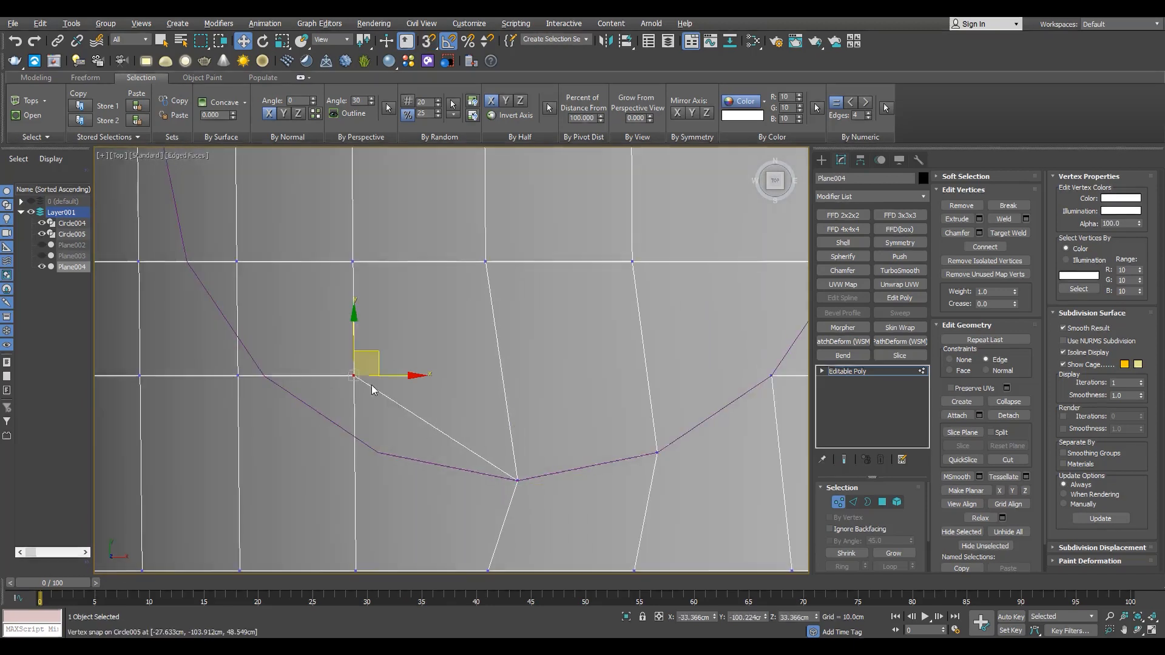
left_click_drag(355, 340, 356, 352)
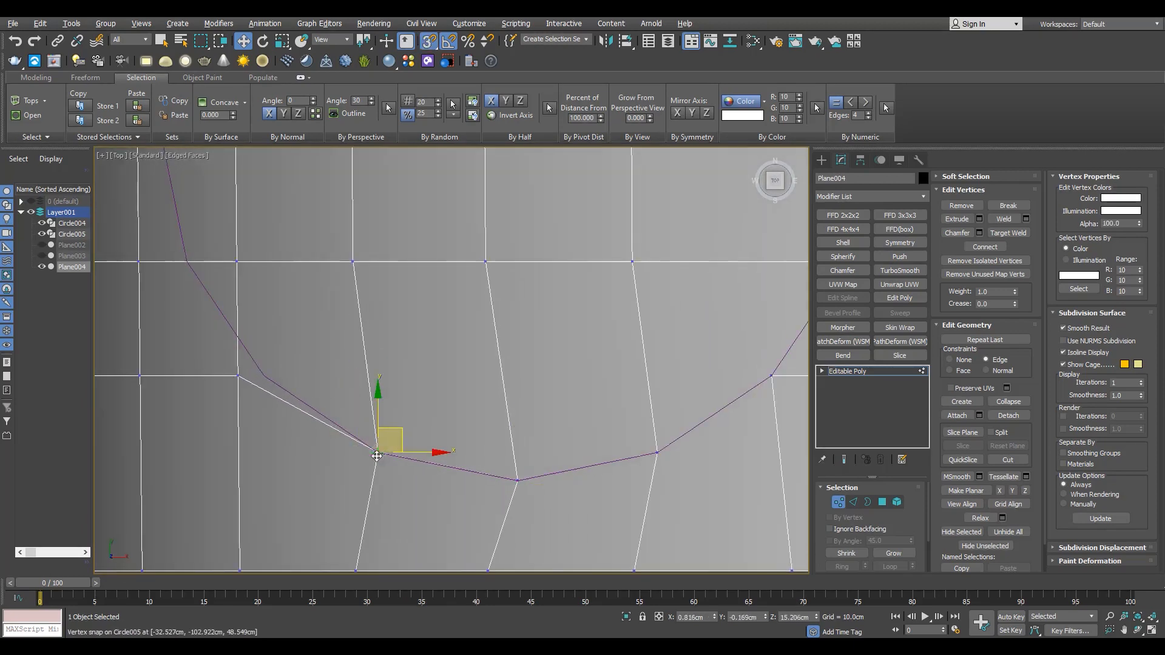
left_click_drag(237, 339, 278, 379)
scroll(267, 356, "up", 2)
key("s")
scroll(309, 423, "down", 2)
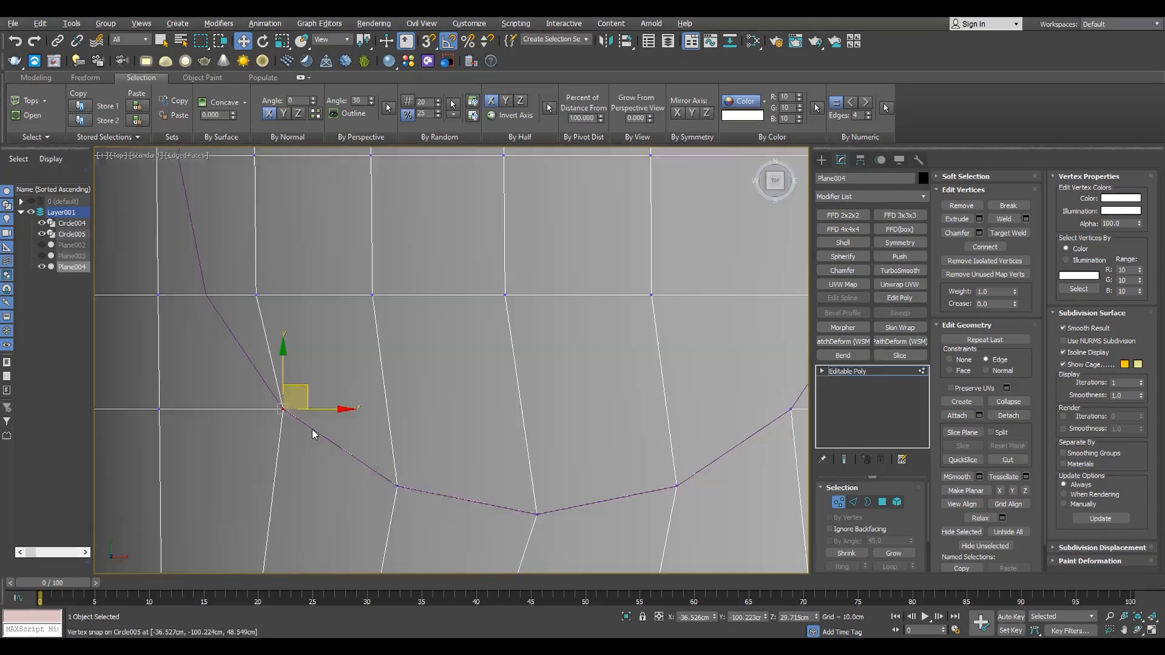
Snap the remaining mesh vertices on the circle's outer side, away from the centreline, onto its vertices
middle_click_drag(314, 435, 352, 515)
left_click(294, 376)
scroll(300, 381, "up", 1)
scroll(299, 381, "down", 3)
scroll(355, 387, "up", 2)
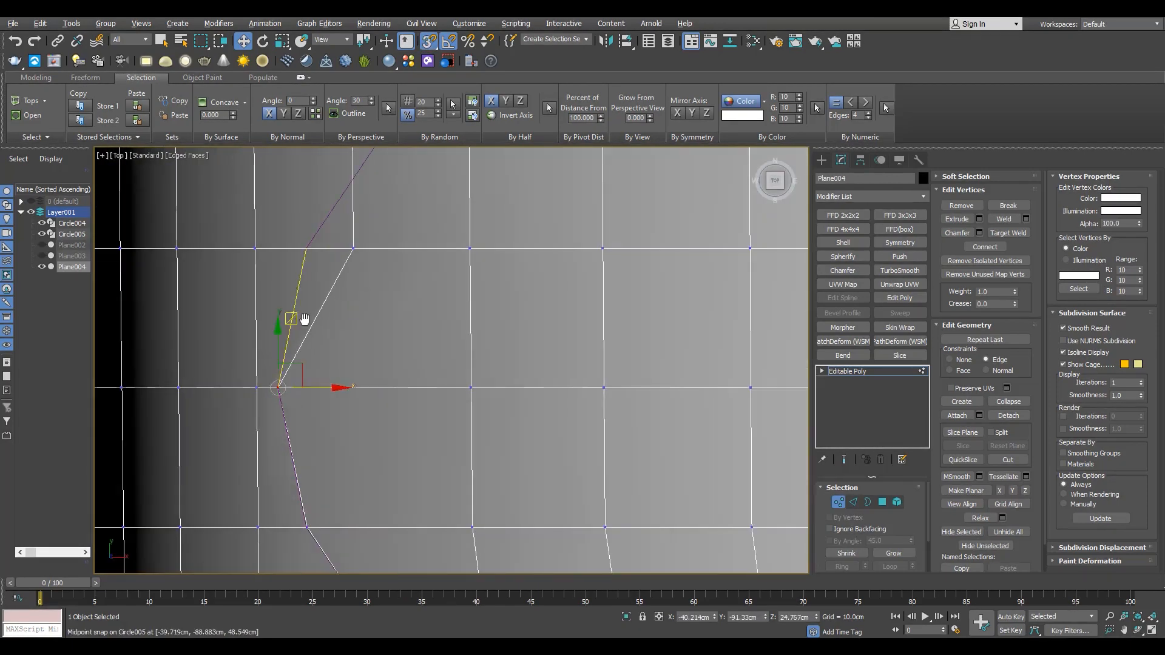
middle_click_drag(305, 319, 344, 412)
left_click_drag(393, 341, 347, 341)
middle_click_drag(370, 267, 351, 364)
left_click_drag(374, 318, 406, 319)
middle_click_drag(488, 246, 455, 358)
Snap the outer mesh vertex of the circle's flare-side arc onto the matching circle vertex
scroll(456, 359, "up", 2)
key("s")
left_click(462, 461)
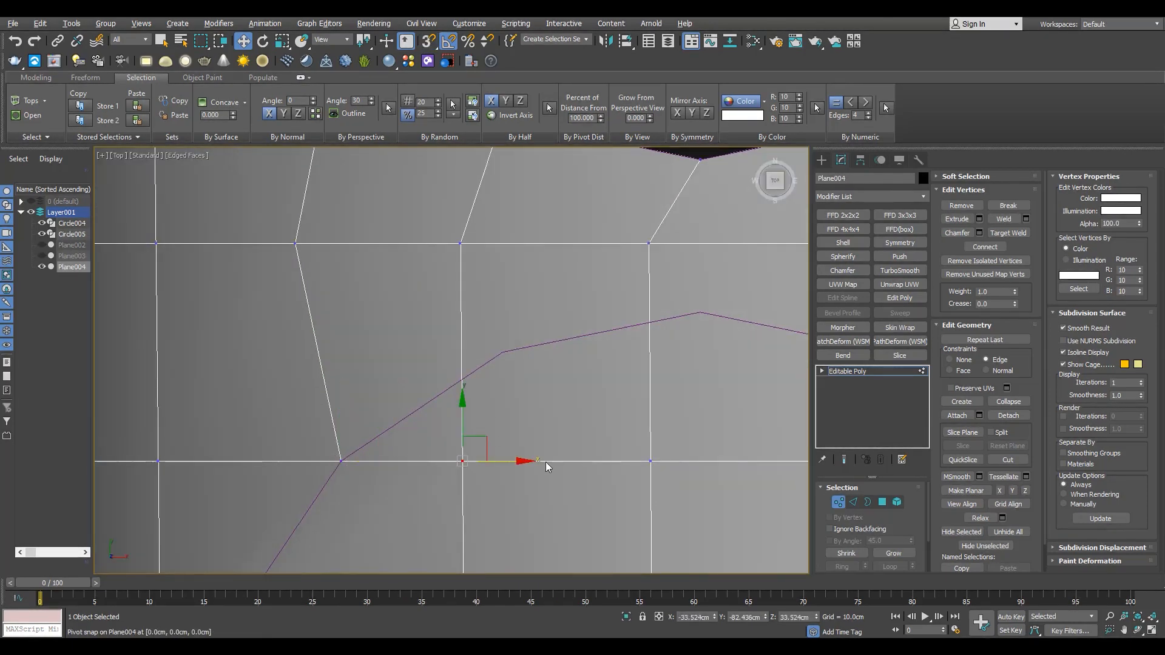
key("s")
left_click_drag(567, 443, 505, 355)
middle_click_drag(539, 435, 406, 451)
key("s")
Snap the middle and centreline-side mesh vertices of the circle's flare-side arc onto its vertices
left_click(517, 477)
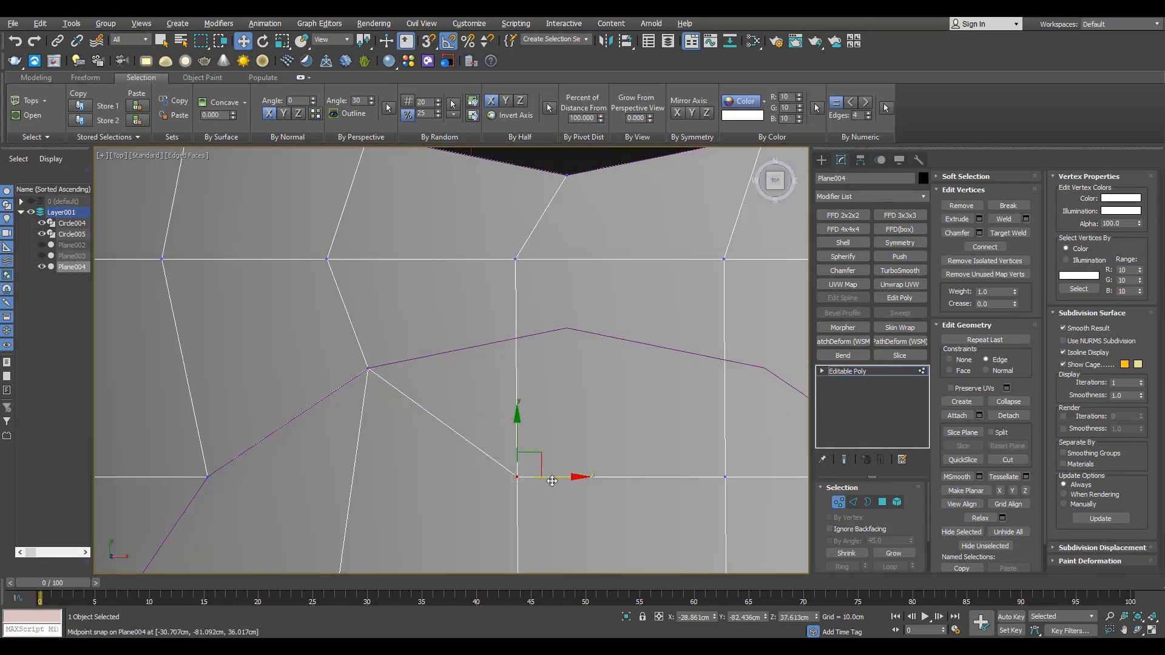
middle_click_drag(568, 331, 524, 312)
scroll(525, 311, "down", 2)
key("s")
left_click(637, 415)
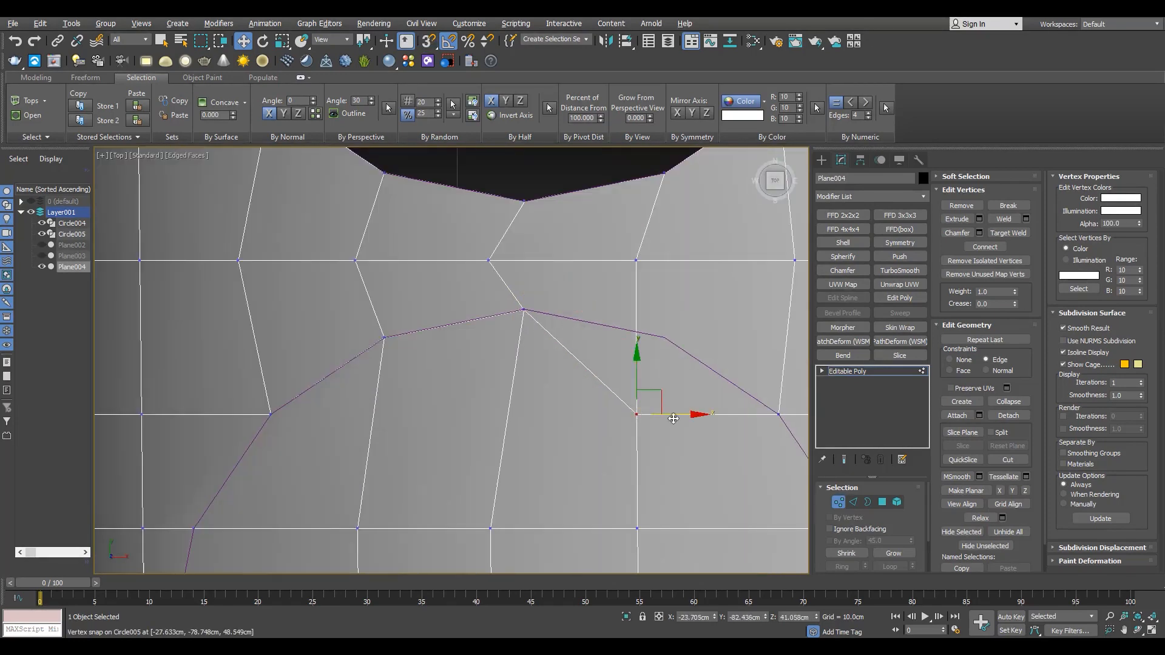
left_click_drag(673, 336, 671, 338)
scroll(645, 381, "down", 3)
key("s")
Slide the row of vertices between the two circles sideways so the connecting edges run straight
scroll(637, 351, "up", 2)
left_click(650, 329)
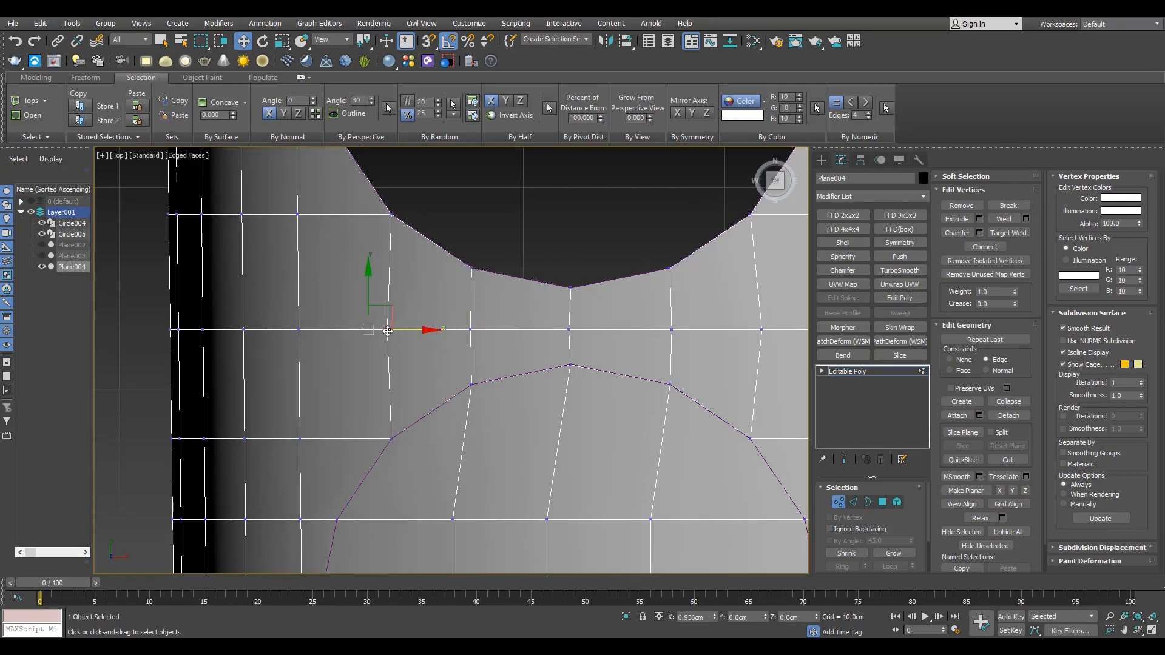
left_click_drag(388, 330, 389, 330)
scroll(389, 330, "down", 2)
Fine-tune the middle flare-side vertex of the open-end circle's mesh ring to sit exactly on the circle vertex
left_click(505, 371)
scroll(509, 364, "up", 8)
left_click_drag(594, 332, 563, 335)
left_click_drag(541, 331, 540, 310)
scroll(527, 338, "down", 10)
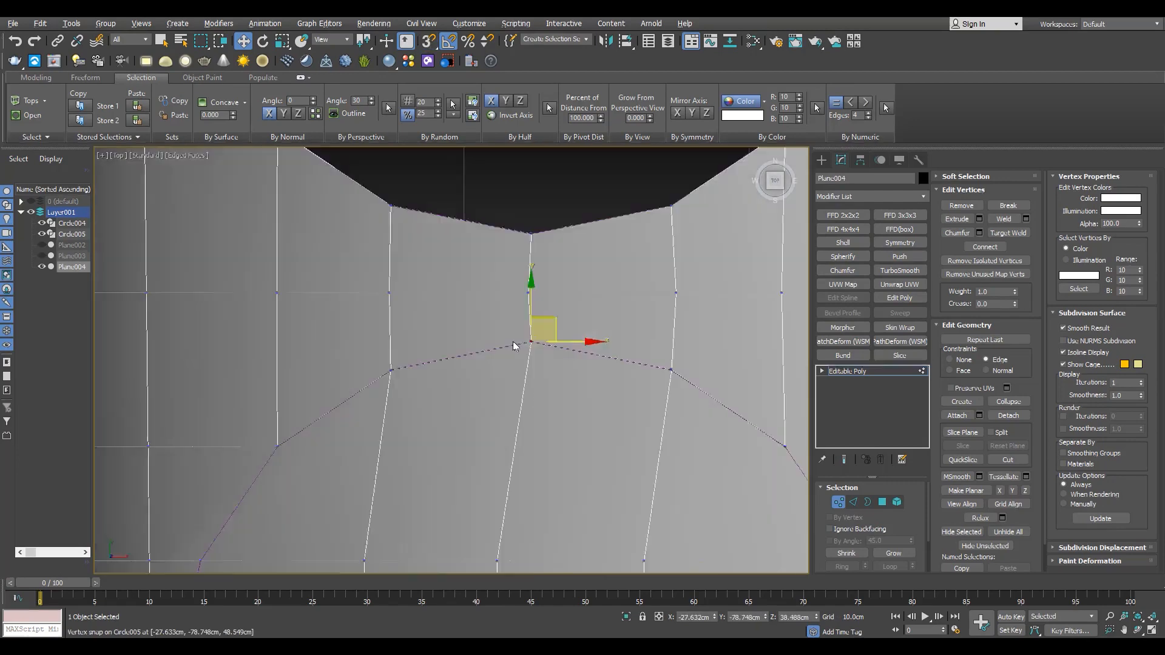
Correct the outer-side mesh vertex just before the open-end corner by snapping it exactly onto the circle vertex
scroll(526, 410, "up", 4)
scroll(217, 324, "up", 8)
scroll(465, 401, "up", 5)
left_click(502, 409)
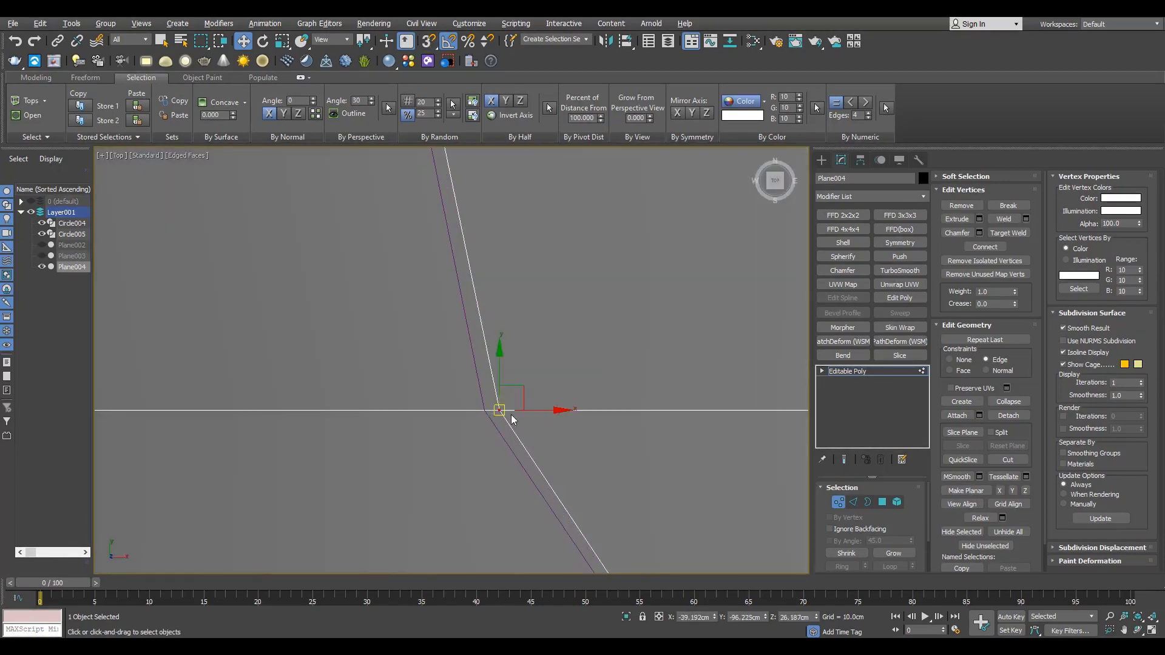
scroll(473, 432, "down", 5)
left_click_drag(516, 410, 472, 443)
key("ctrl+z")
scroll(479, 449, "down", 2)
key("s")
scroll(471, 448, "down", 11)
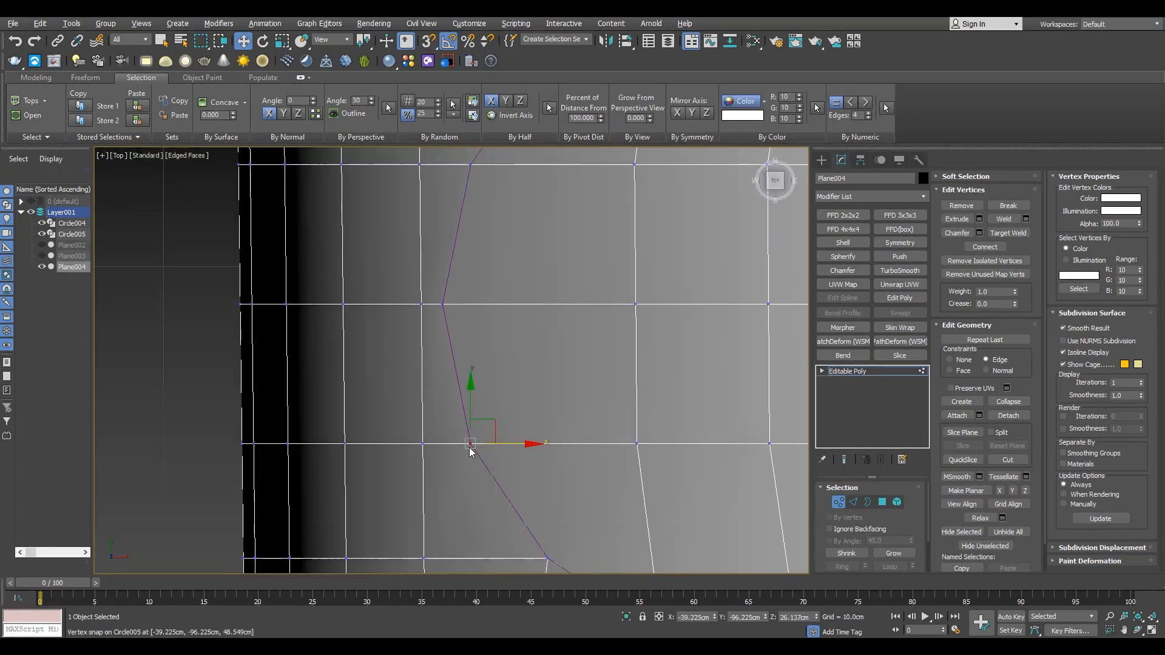
Select all polygons inside the open-end circle and delete them to open the second hole
key("4")
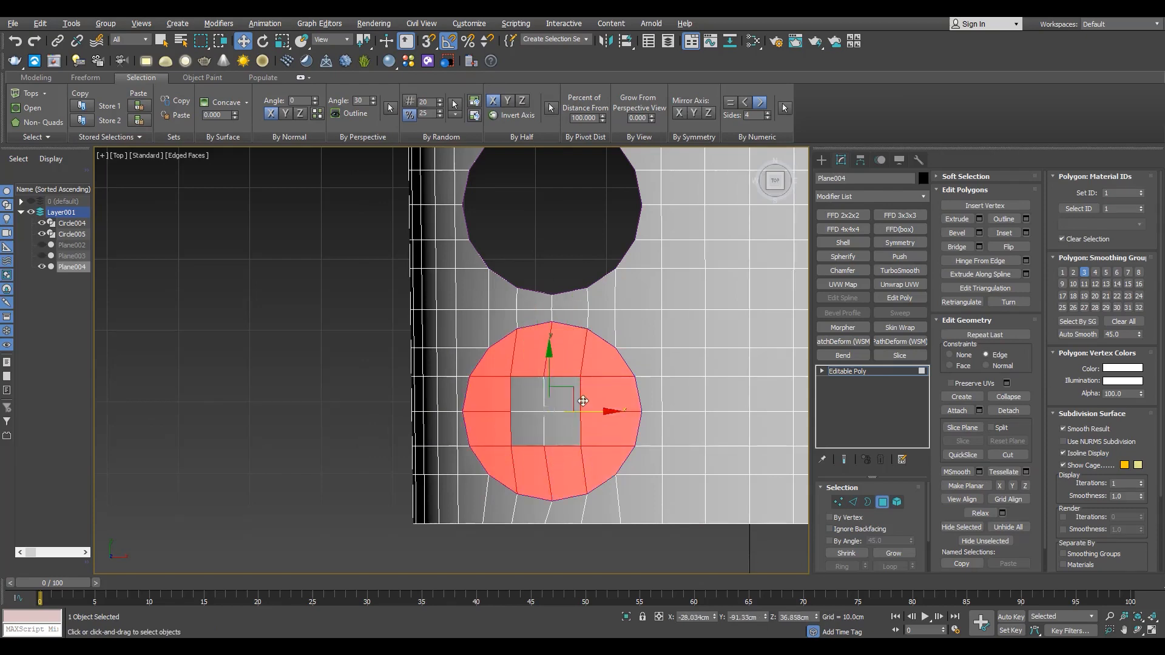
key("alt+w")
middle_click(565, 455)
key("alt+w")
scroll(507, 498, "up", 5)
key("Delete")
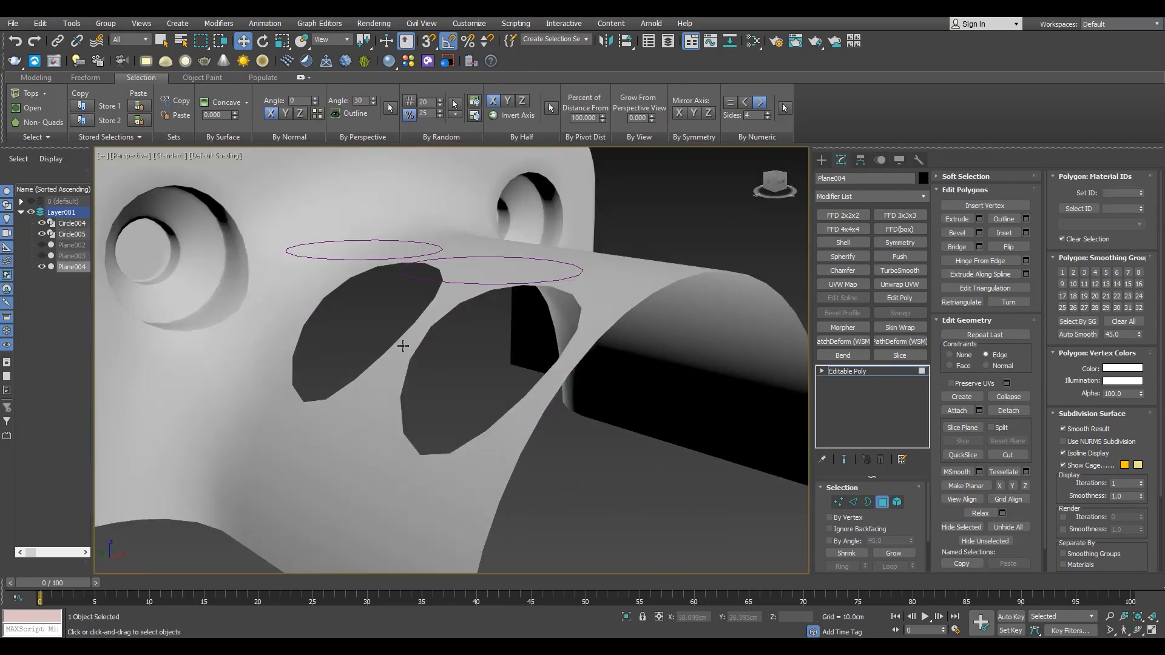
Extend the borders of both tube holes straight down into walls, with the edge constraint turned off
key("3")
left_click(424, 307)
key("shift+x")
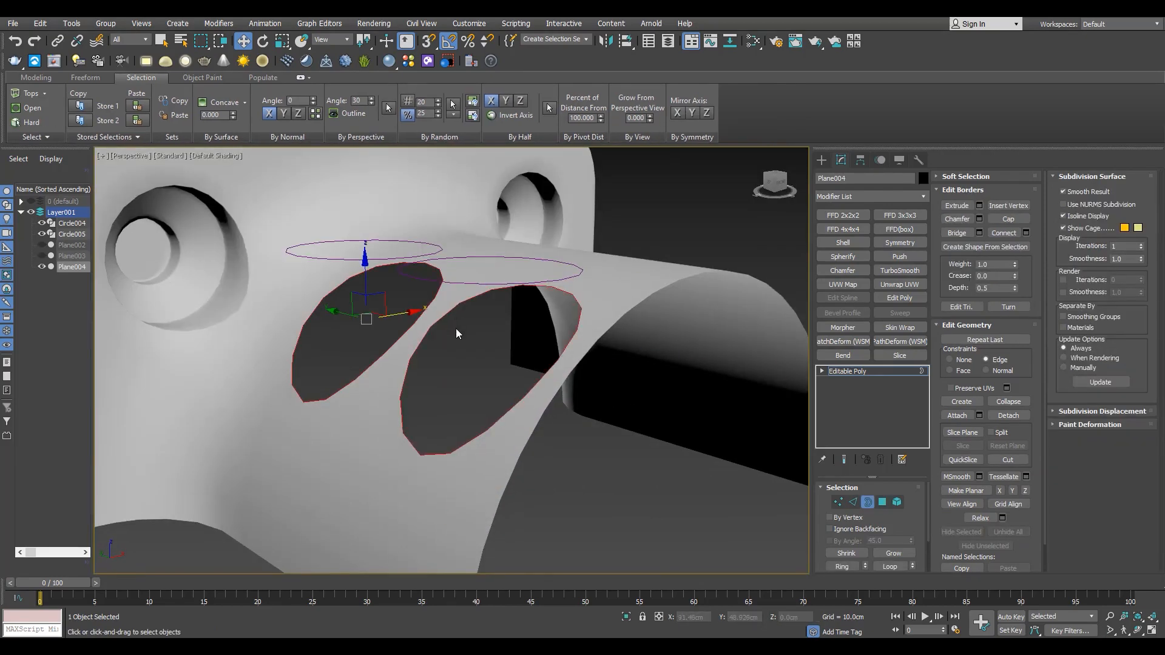
left_click_drag(367, 270, 372, 330, "shift")
left_click(1025, 491)
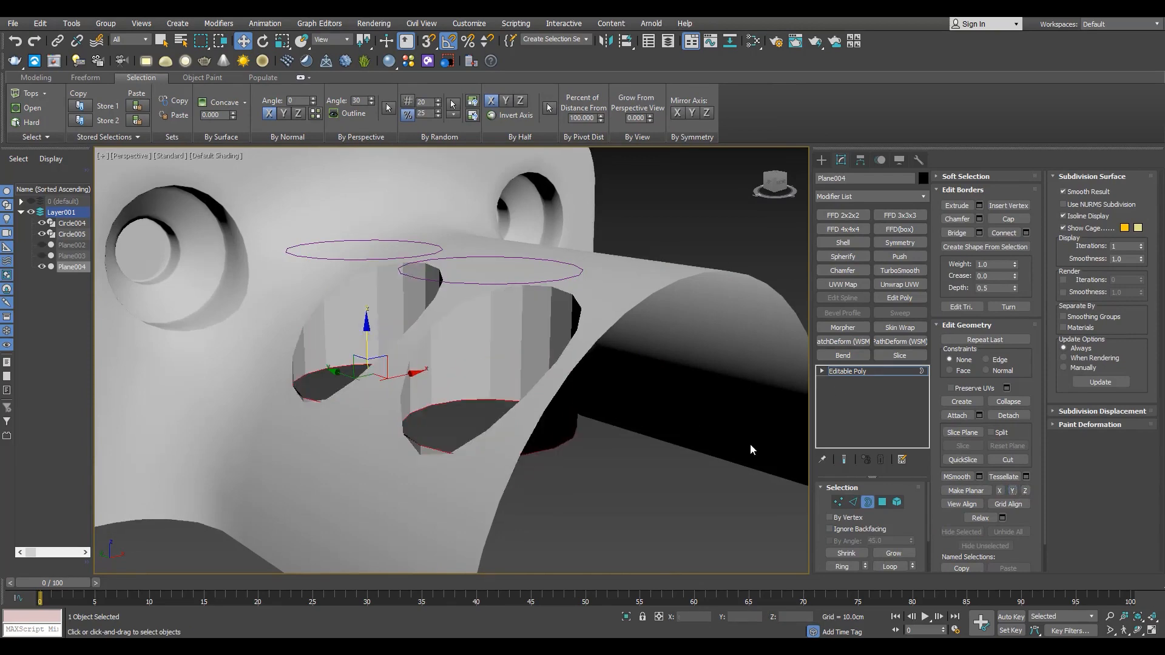
Examine in wireframe where the lower borders of the new walls lie relative to the curved tube surface
scroll(425, 439, "up", 6)
key("F4")
scroll(435, 469, "up", 3)
key("F3")
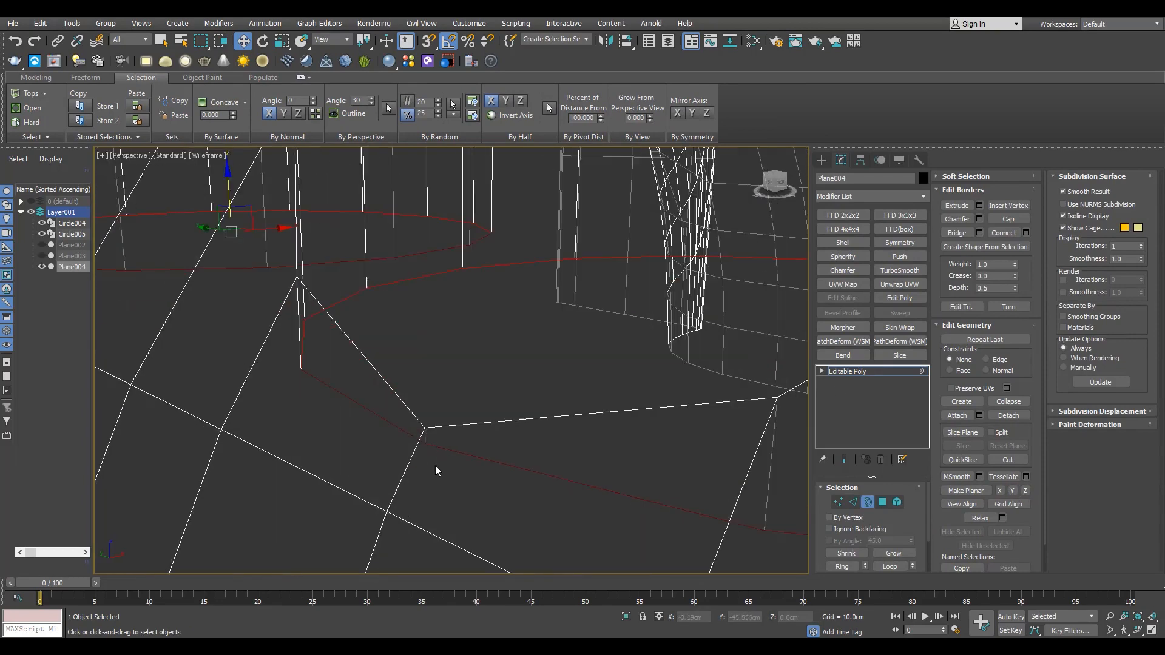
scroll(389, 449, "down", 8)
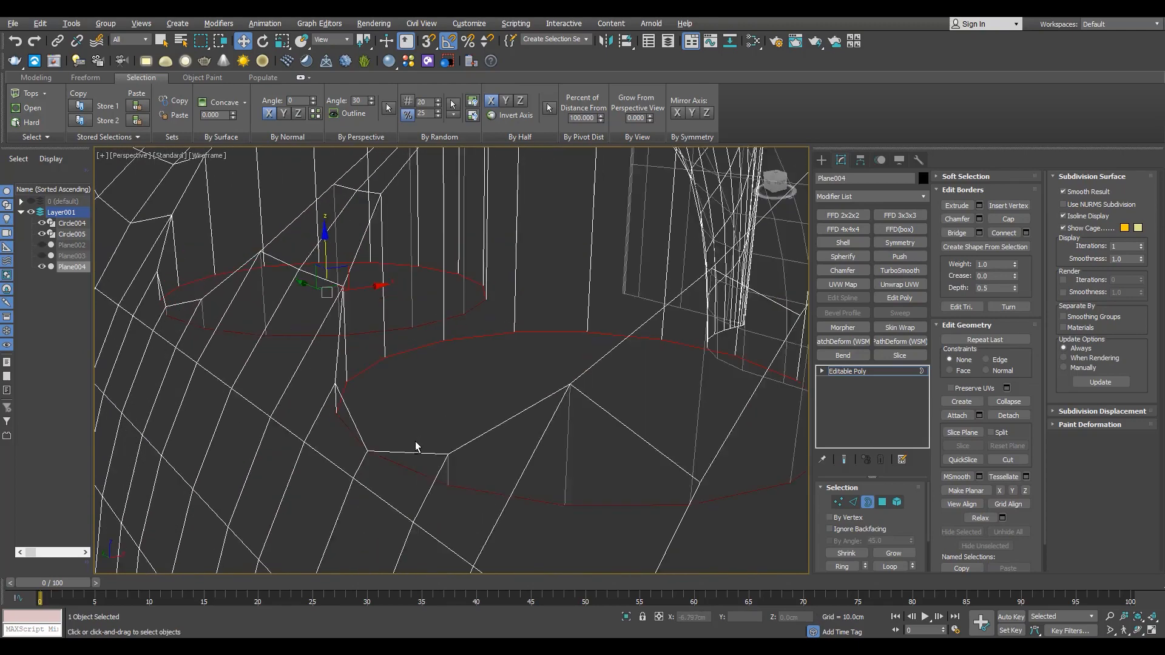
key("F3")
scroll(390, 434, "down", 4)
scroll(390, 434, "up", 4)
Extend both lower borders inward by scaling to form ledges, and extend the inner borders down into narrower walls
middle_click_drag(388, 394, 391, 431, "alt")
key("r")
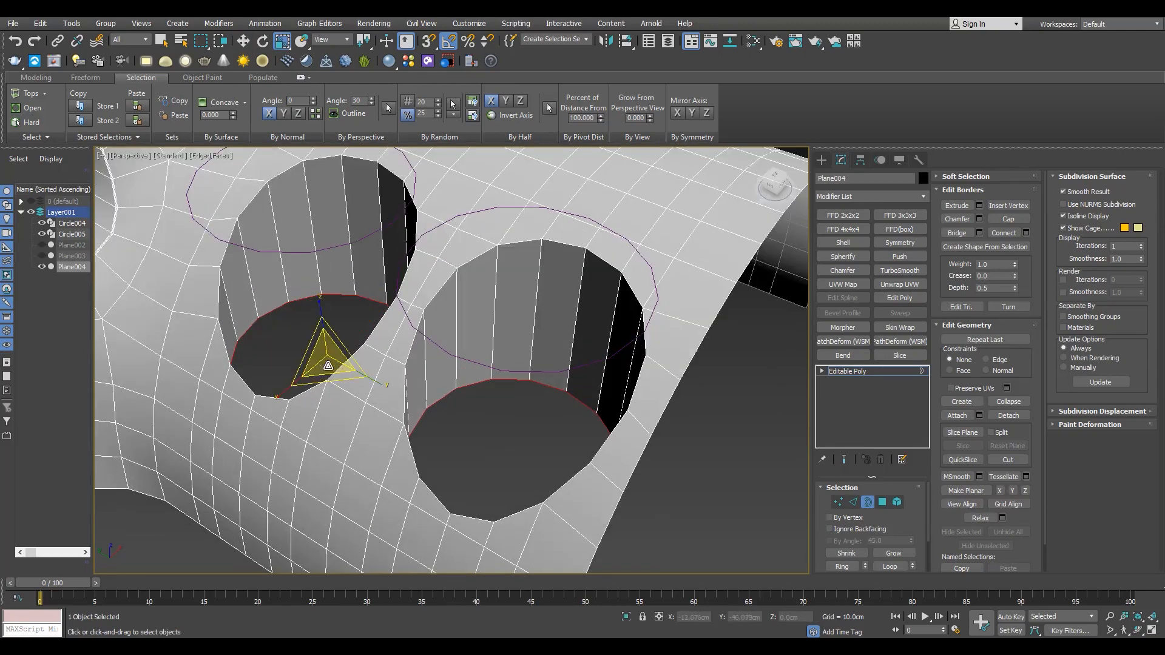
left_click_drag(325, 369, 330, 419, "shift")
middle_click_drag(347, 450, 319, 370, "alt")
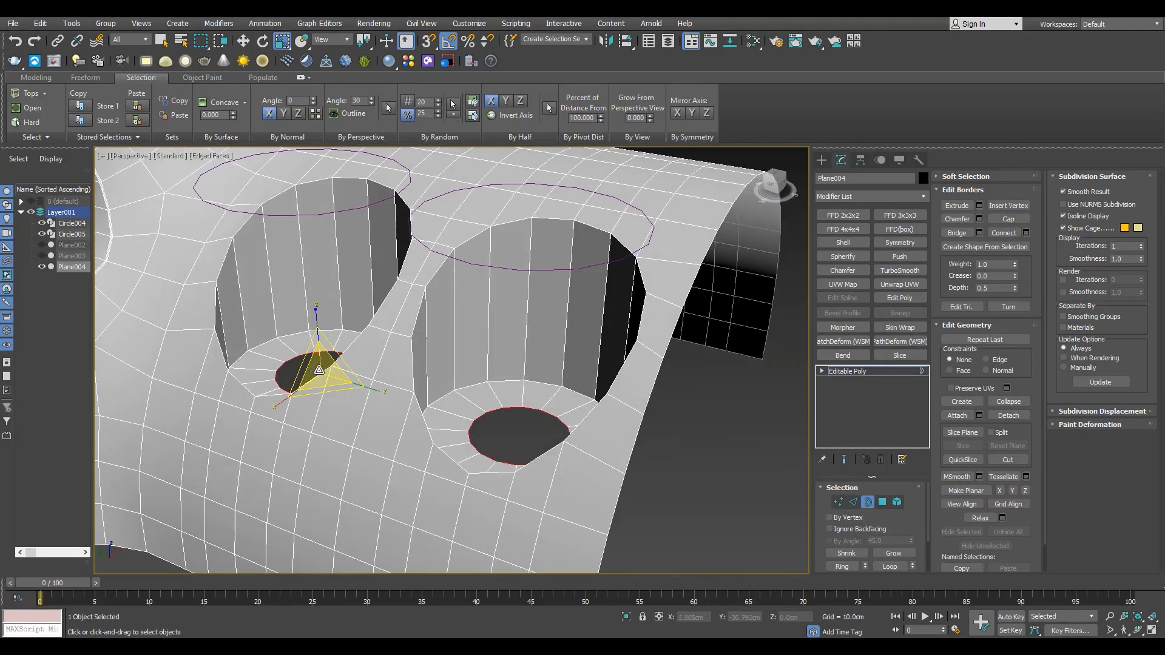
left_click_drag(322, 339, 322, 376, "shift")
middle_click_drag(321, 388, 370, 491, "alt")
scroll(382, 448, "down", 4)
Select the full rings of upper wall polygons in both tube holes and isolate the block mesh
key("4")
scroll(322, 395, "up", 5)
left_click(331, 355)
left_click(304, 359, "shift")
scroll(314, 392, "down", 6)
scroll(268, 429, "up", 5)
scroll(486, 388, "up", 3)
left_click(624, 325, "ctrl")
left_click(648, 330, "shift")
key("alt+q")
middle_click_drag(648, 330, 716, 388, "alt")
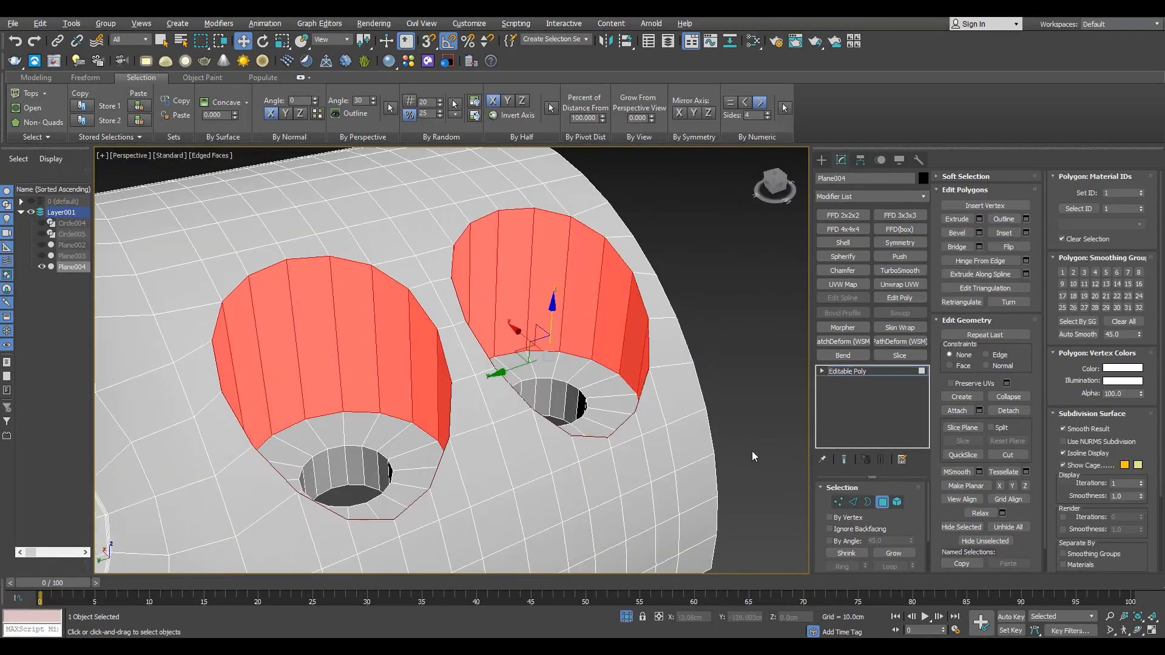
Convert the wall selection to its boundary edges and chamfer the outer rims and ledge corners of both holes
left_click(854, 503, "shift")
scroll(620, 415, "up", 4)
middle_click_drag(620, 415, 638, 410, "alt")
scroll(638, 410, "up", 4)
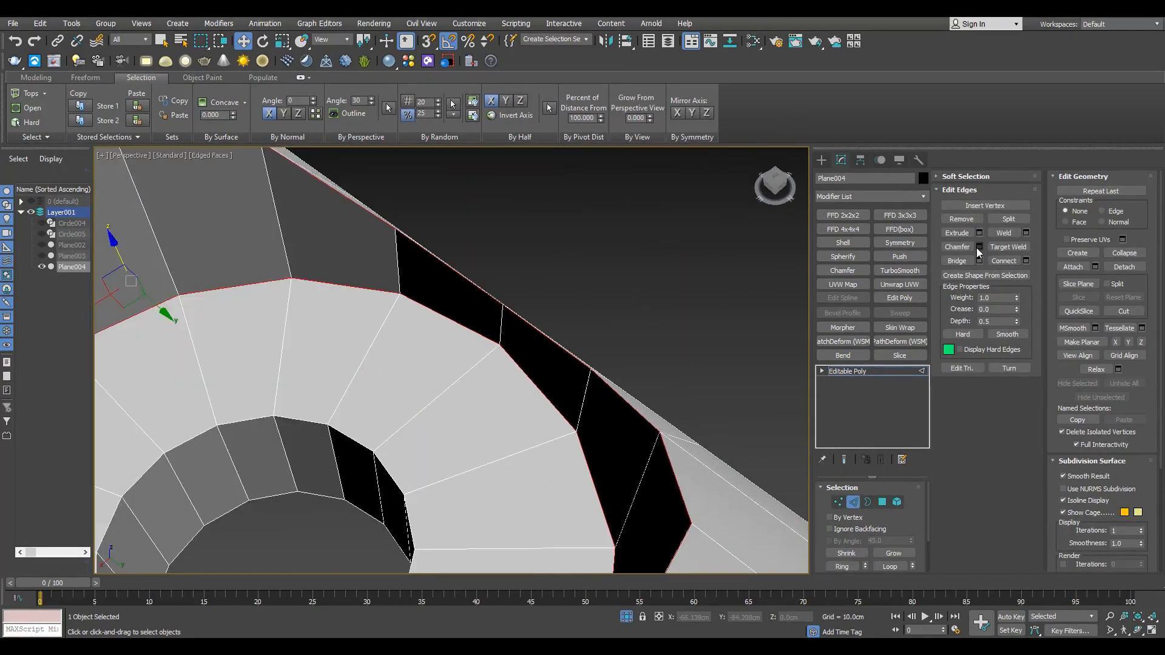
scroll(526, 348, "up", 3)
left_click_drag(461, 386, 467, 405)
scroll(565, 404, "down", 3)
Select the inner rim edge loops of both ledges and chamfer them by 0.38 cm with 1 segment
scroll(470, 474, "down", 5)
middle_click_drag(469, 475, 575, 412, "alt")
scroll(333, 424, "up", 3)
double_click(383, 408)
left_click(979, 248)
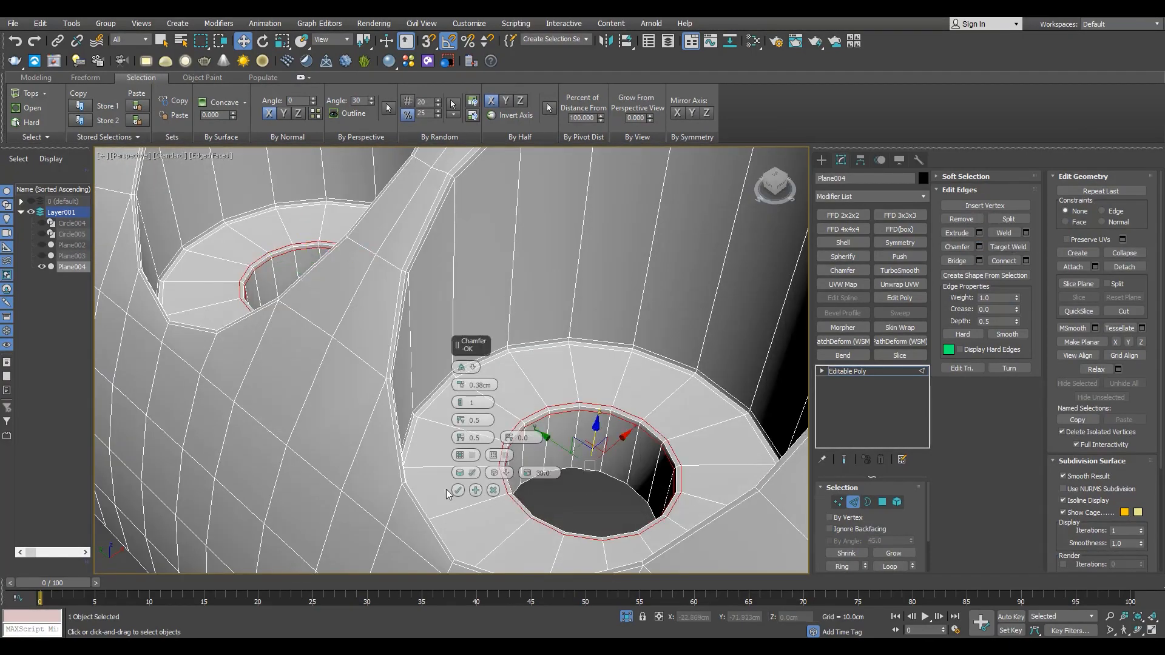
left_click(452, 490)
scroll(461, 473, "down", 4)
middle_click_drag(461, 473, 349, 358, "alt")
scroll(420, 341, "up", 2)
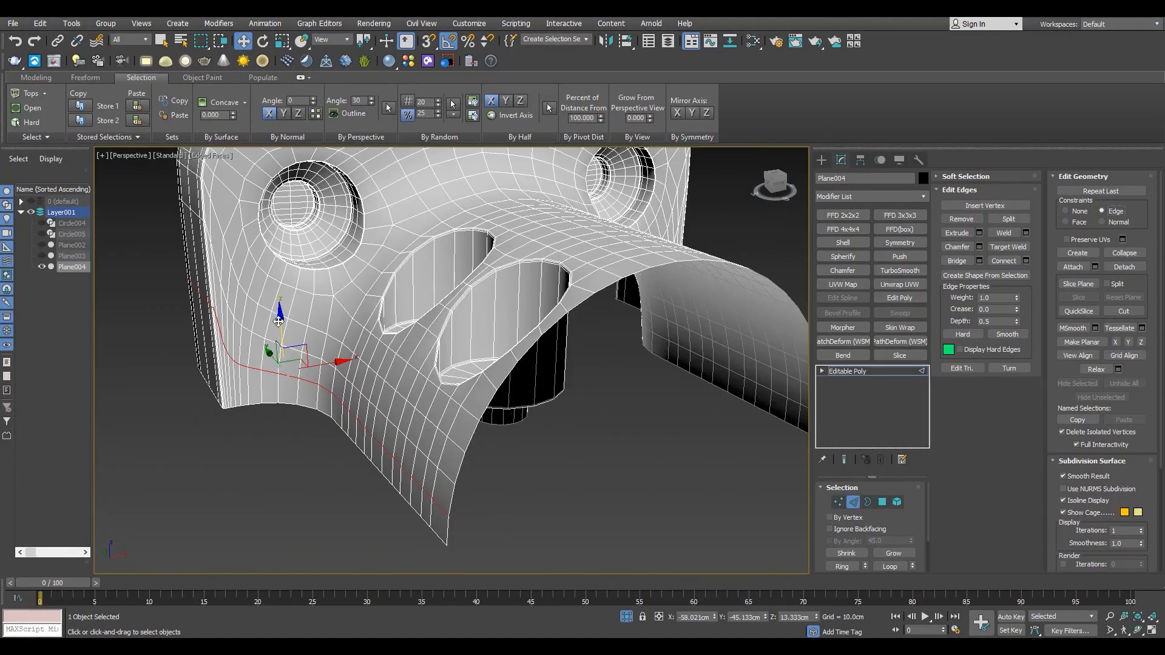
Mirror the half block with a Symmetry modifier on the Y axis and collapse it to an editable poly
middle_click_drag(278, 322, 341, 414, "alt")
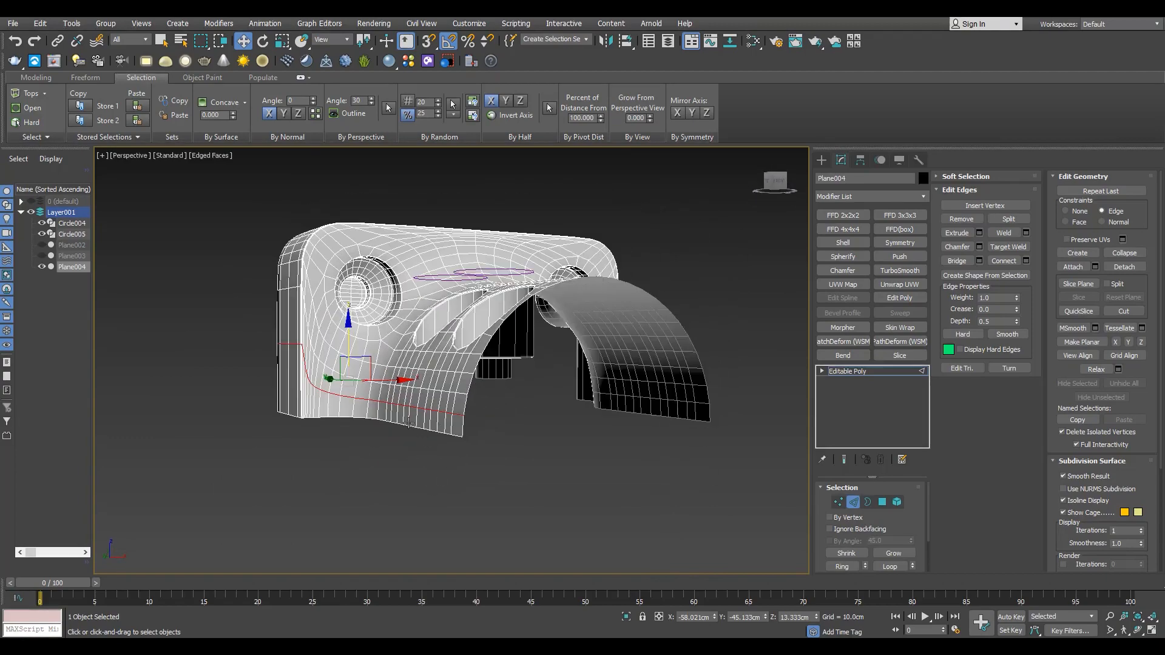
left_click(900, 242)
left_click(862, 511)
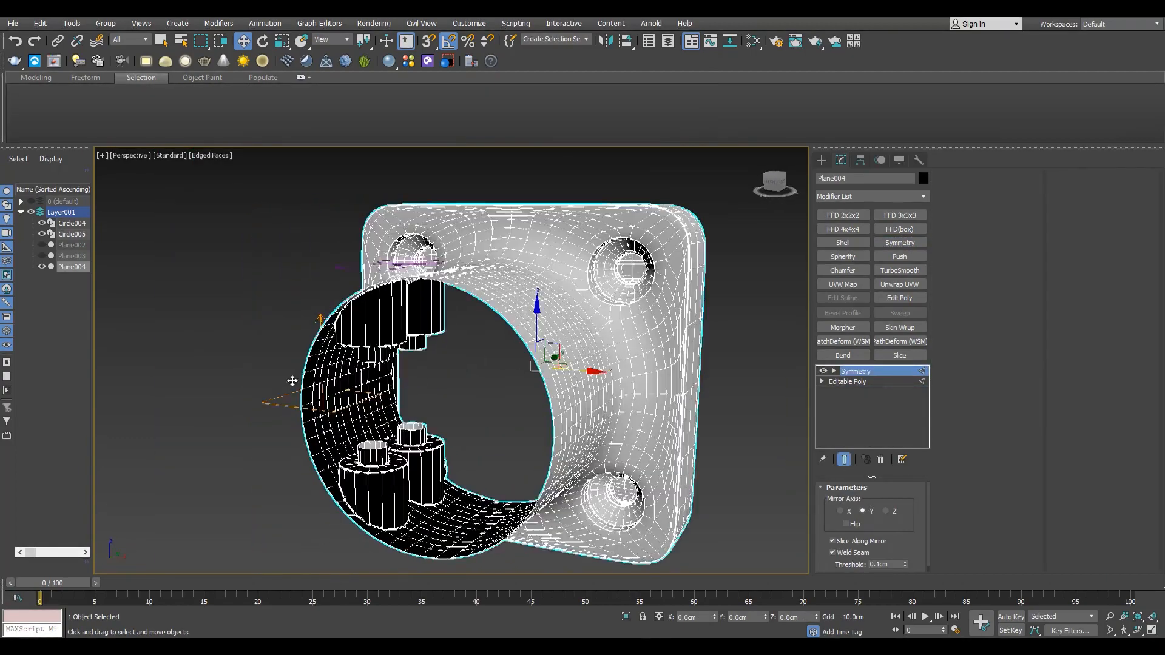
key("F4")
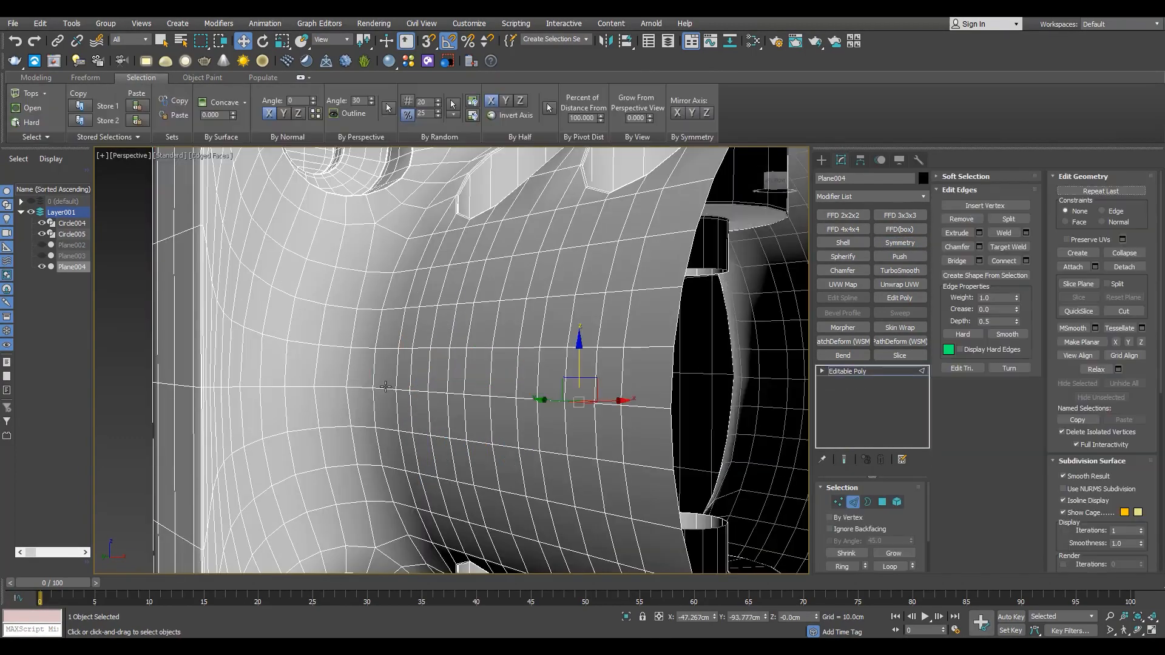
Try to cut an open slit along the block's horizontal side edge line with a 4.325 cm chamfer, and undo it
left_click(979, 246)
left_click(475, 459)
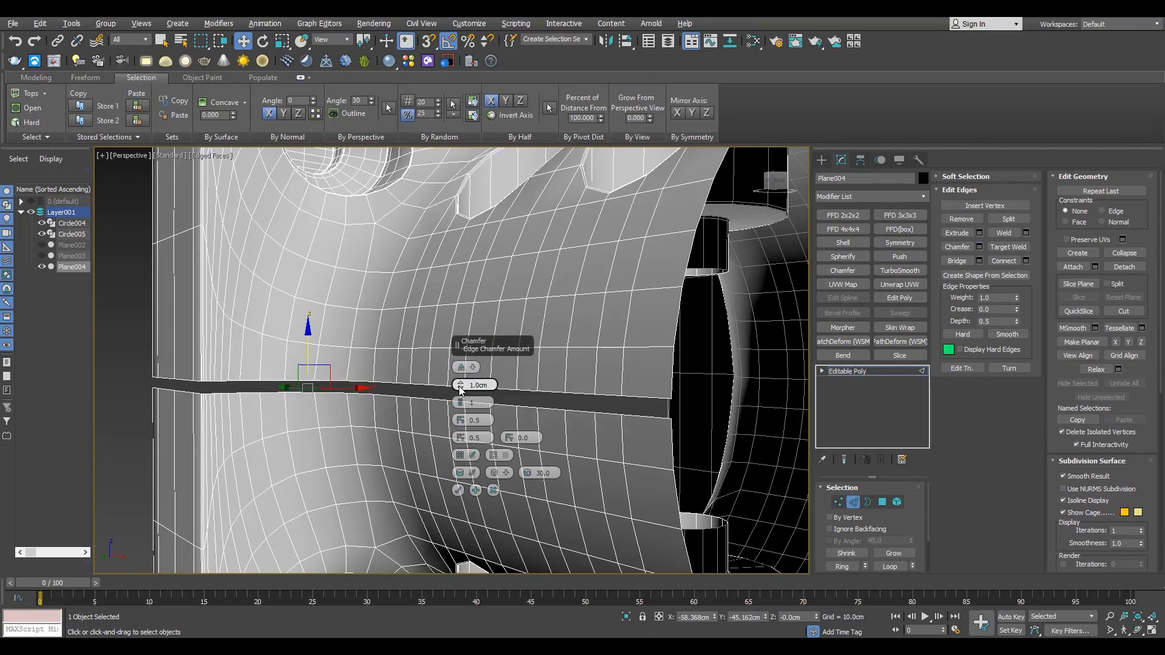
left_click_drag(474, 384, 486, 249)
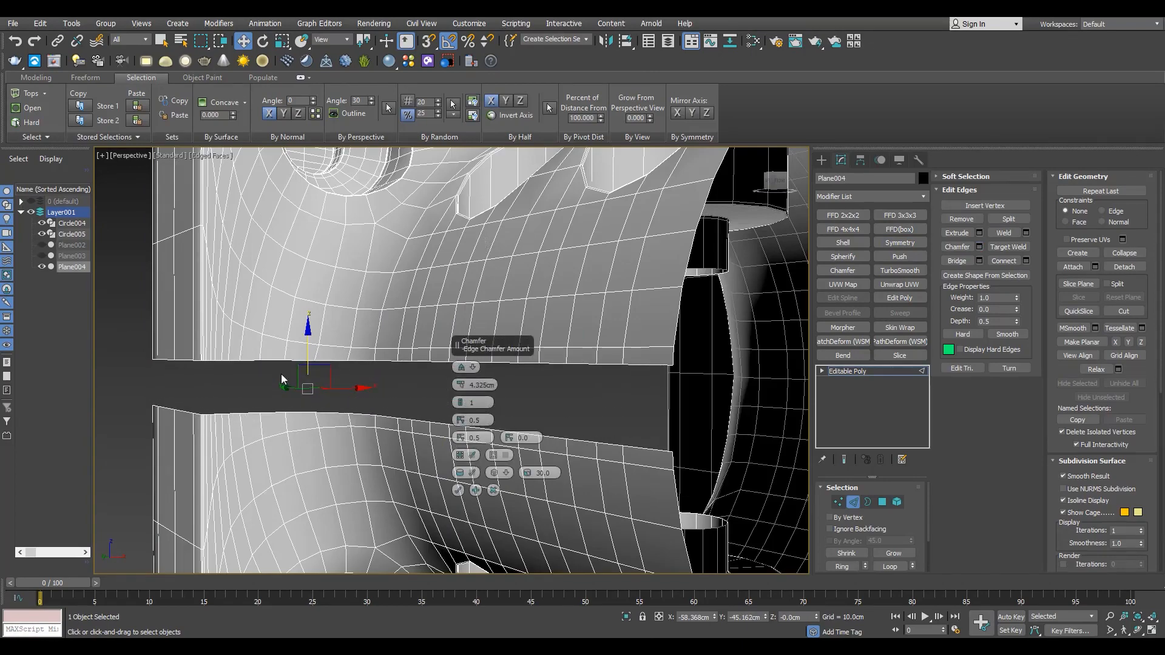
scroll(281, 374, "down", 7)
middle_click_drag(281, 376, 328, 370, "alt")
left_click(459, 490)
scroll(381, 398, "up", 3)
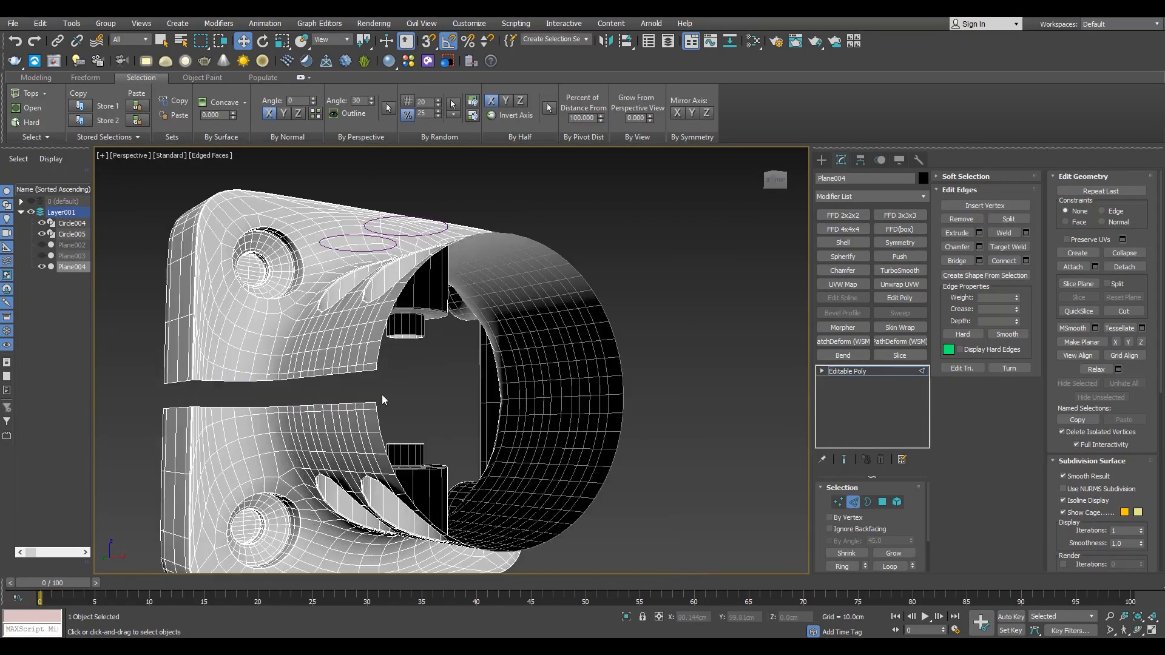
key("ctrl+z")
Extend the tube's front border inward by scaling to form a flat end ring, and extend the inner border back into the tube
scroll(378, 381, "up", 3)
key("3")
left_click(381, 382)
key("r")
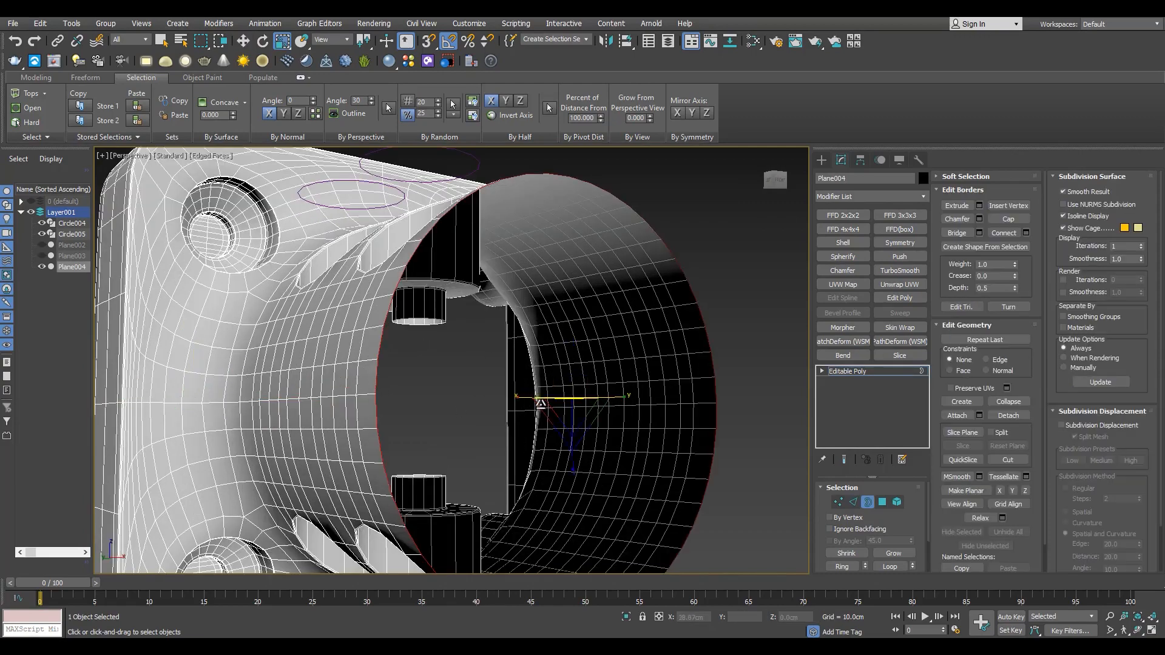
left_click_drag(571, 410, 570, 457, "shift")
key("w")
middle_click_drag(544, 419, 551, 396, "alt")
left_click_drag(551, 395, 506, 390, "shift")
middle_click_drag(507, 404, 458, 428, "alt")
Move the inner tube wall's rear border toward the back of the block using snapping
scroll(358, 410, "up", 3)
key("2")
key("3")
left_click(539, 467)
scroll(528, 443, "down", 5)
scroll(458, 428, "up", 3)
key("F3")
key("s")
left_click_drag(575, 389, 433, 429)
key("s")
key("F3")
mouse_move(534, 424)
middle_mouse_down("alt")
mouse_move(442, 470)
mouse_move(455, 455)
middle_mouse_up("alt")
key("alt+w")
key("alt+w")
scroll(486, 273, "up", 7)
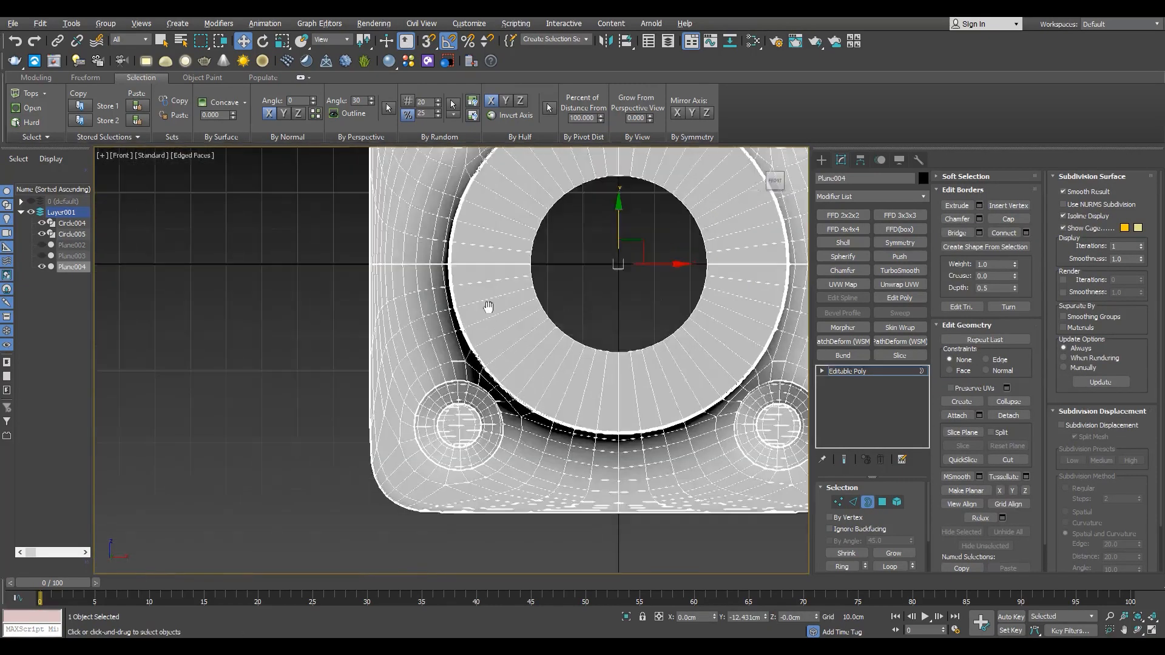
Select the horizontal edge line on one side of the tube and block and chamfer it open by 2.268 cm to cut a slit
middle_click_drag(486, 307, 531, 385)
key("2")
key("alt+w")
key("alt+w")
middle_click_drag(605, 489, 467, 428, "alt")
scroll(467, 428, "up", 3)
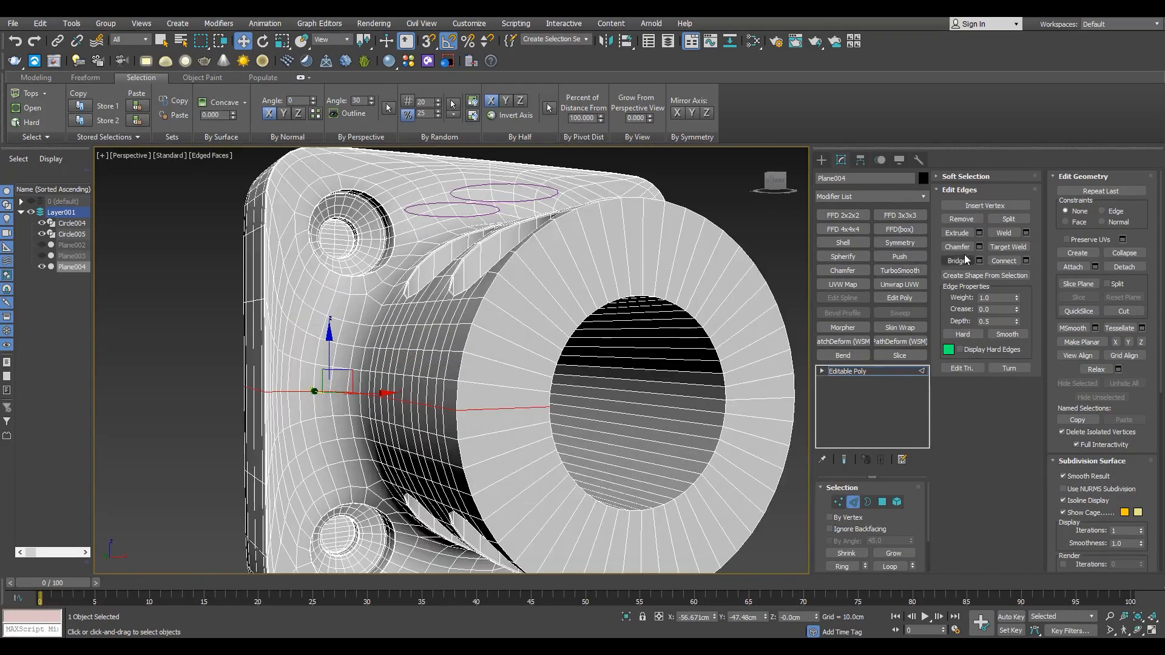
left_click(978, 247)
scroll(505, 399, "up", 3)
left_click_drag(461, 385, 461, 416)
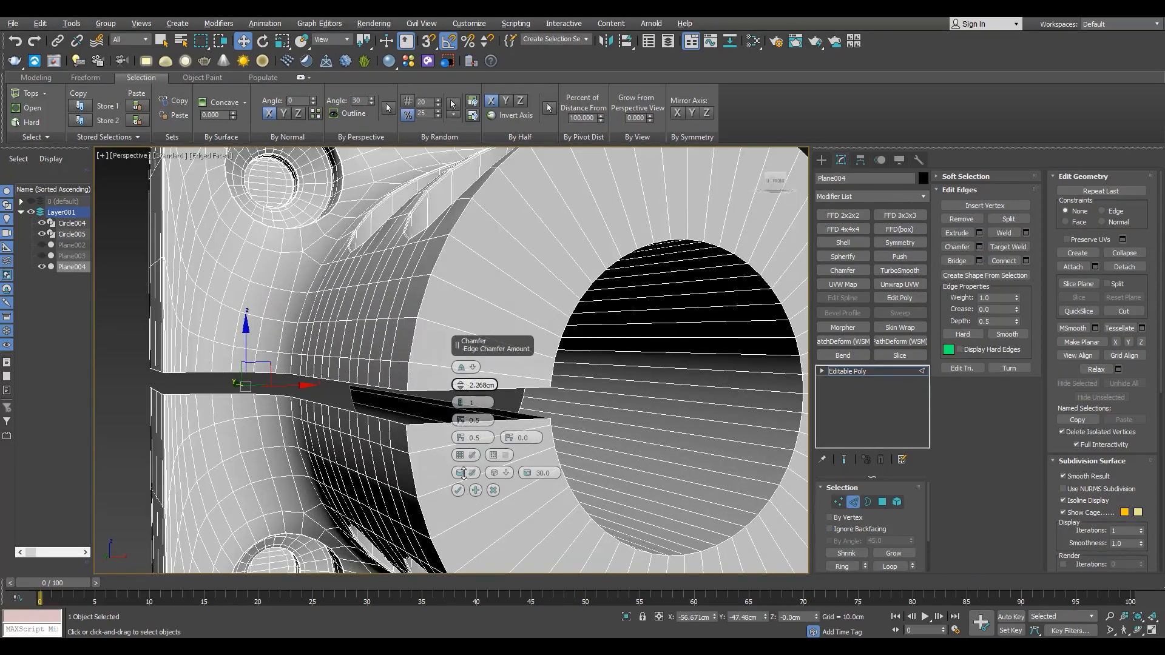
left_click(458, 491)
Select the polygons of the tube's inner wall and front end ring
middle_click_drag(458, 490, 486, 395, "alt")
scroll(275, 486, "down", 4)
scroll(425, 486, "up", 3)
scroll(487, 393, "up", 3)
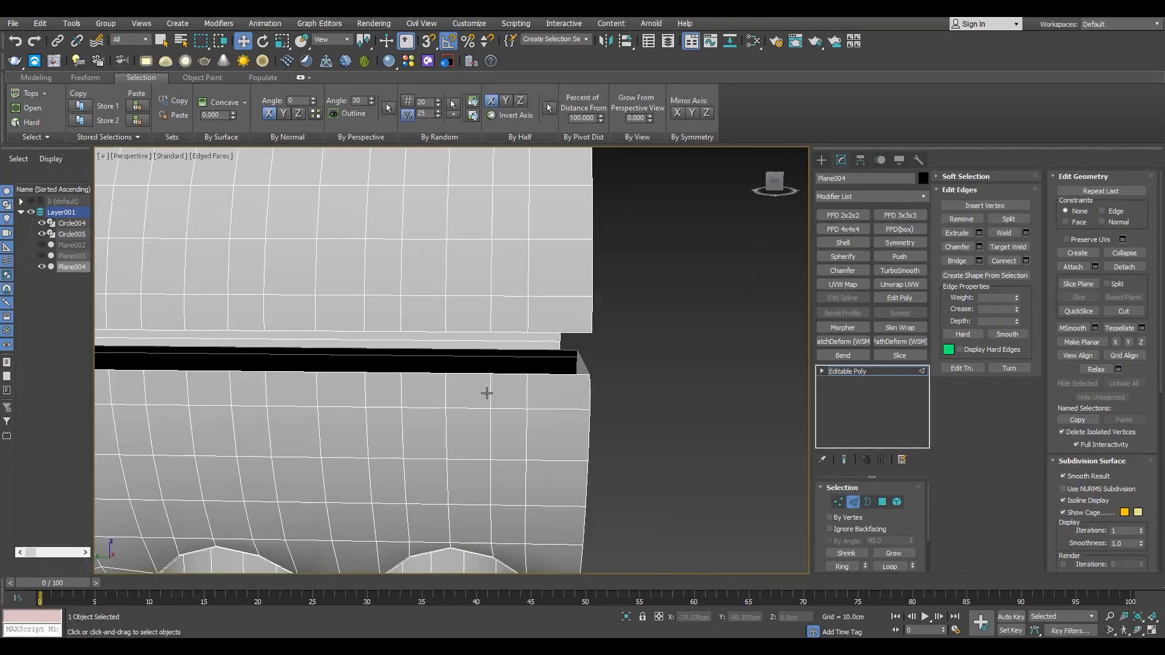
scroll(449, 399, "down", 2)
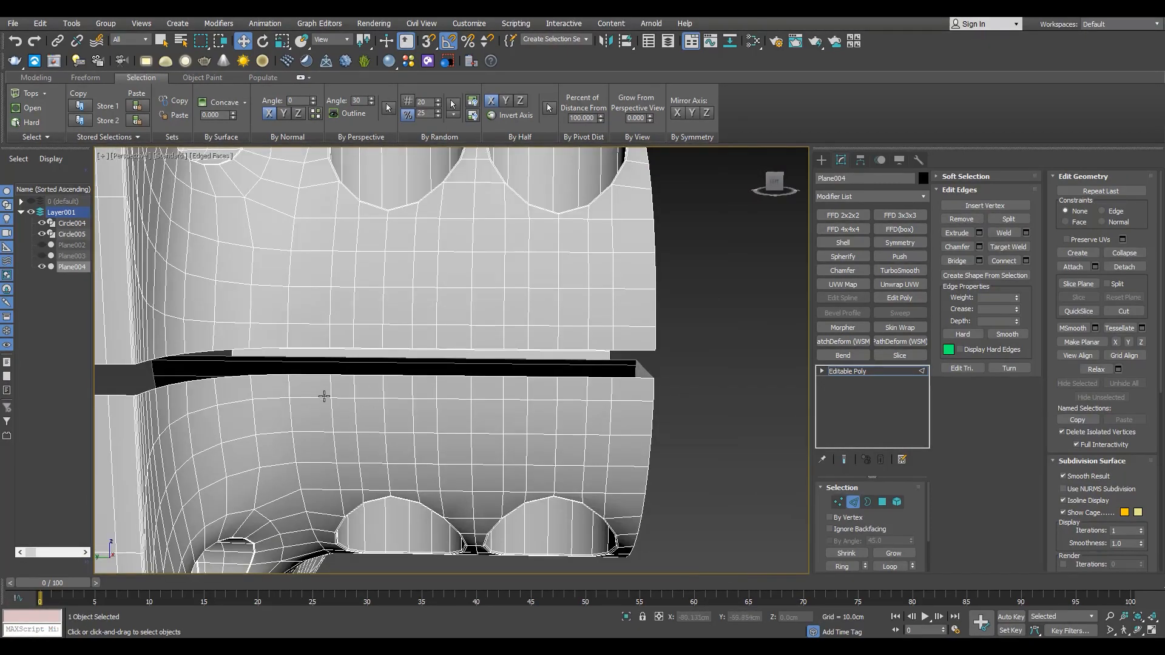
middle_click_drag(324, 396, 340, 419, "alt")
key("alt+r")
scroll(235, 429, "down", 3)
scroll(307, 398, "up", 3)
key("4")
left_click(345, 463)
left_click(346, 464, "shift")
scroll(346, 464, "down", 4)
middle_click_drag(346, 464, 320, 476, "alt")
left_click(900, 556)
Add the row of outer polygons directly below the slit to the selection and detach everything as a separate object
scroll(347, 399, "up", 4)
middle_click_drag(347, 398, 476, 404, "alt")
left_click(521, 466, "ctrl")
left_click(505, 466, "ctrl")
left_click(483, 466, "ctrl")
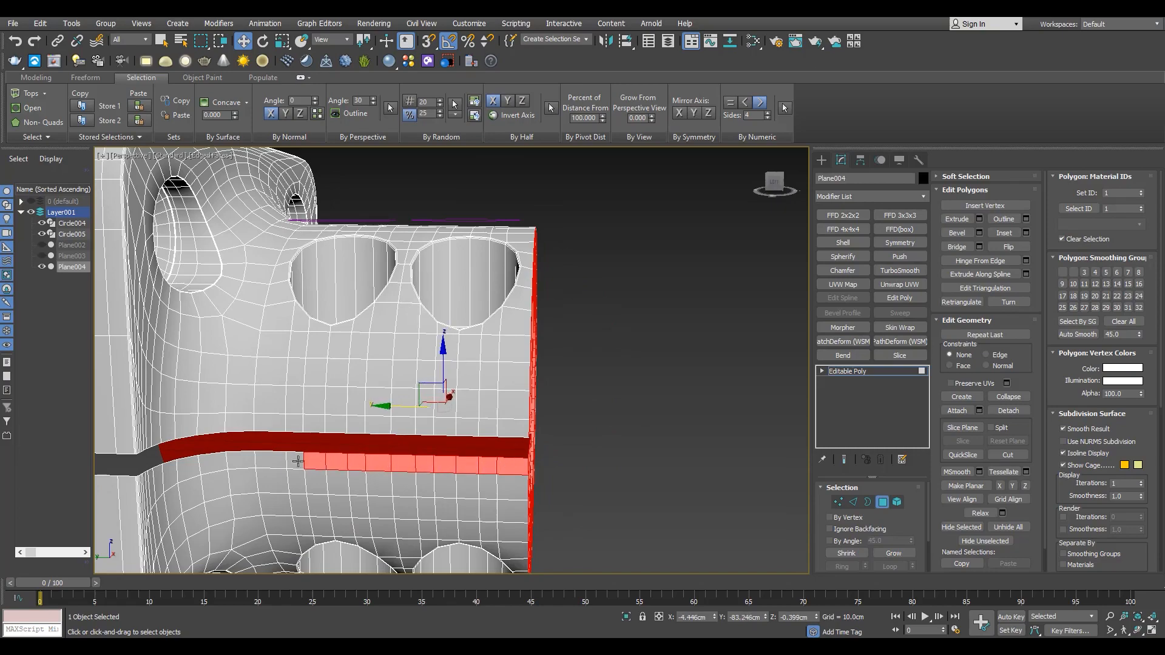
left_click(238, 462, "ctrl")
left_click(210, 464, "ctrl")
left_click(183, 467, "ctrl")
middle_click_drag(261, 449, 198, 454, "alt")
left_click(1008, 411)
left_click(627, 333)
Isolate the detached object and connect the edge ring of its inner tube wall with a new loop
key("4")
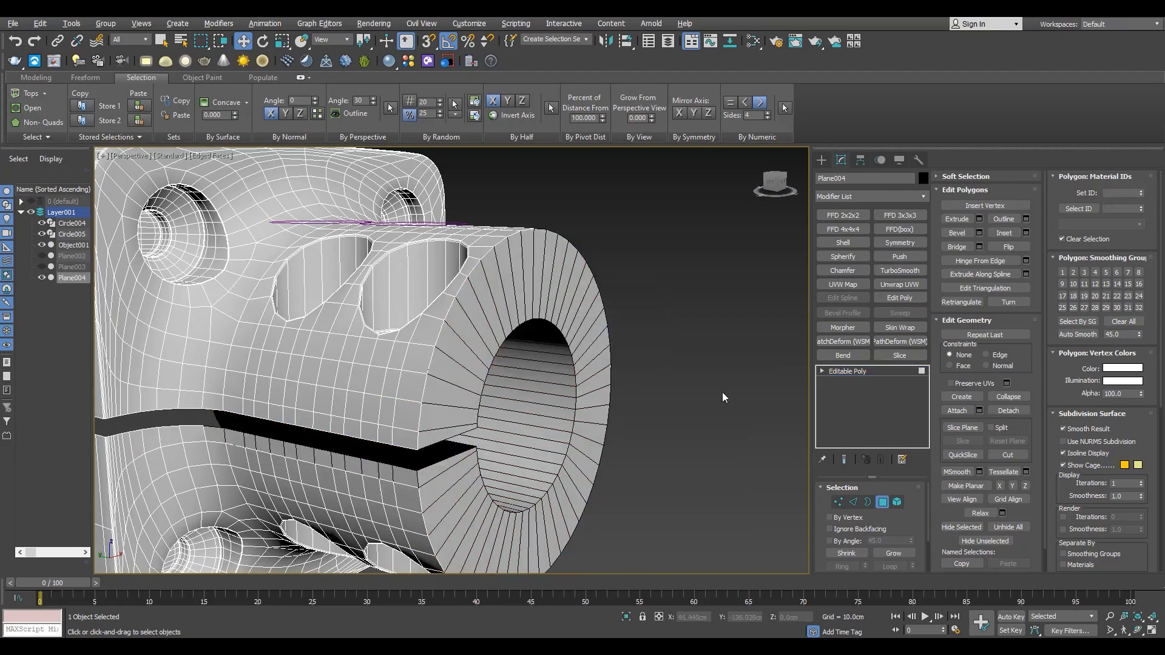
left_click(554, 445)
key("alt+q")
scroll(415, 432, "up", 3)
middle_click_drag(528, 398, 405, 320, "alt")
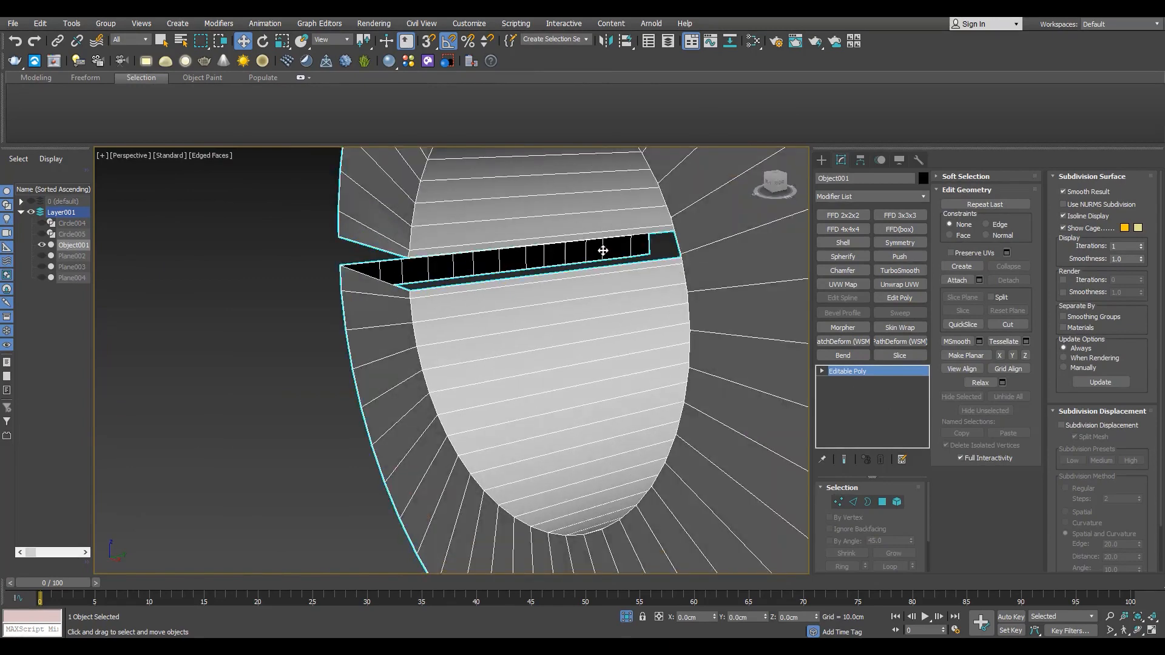
key("2")
left_click(473, 312)
key("alt+r")
middle_click_drag(474, 312, 550, 393, "alt")
key("ctrl+shift+e")
Connect the inner tube wall's remaining lengthwise edge ring with evenly spaced loops to match the outer polygon row
scroll(645, 346, "down", 5)
scroll(645, 346, "up", 4)
middle_click_drag(423, 408, 279, 315, "alt")
key("s")
left_click(534, 378)
key("alt+r")
left_click(1026, 261)
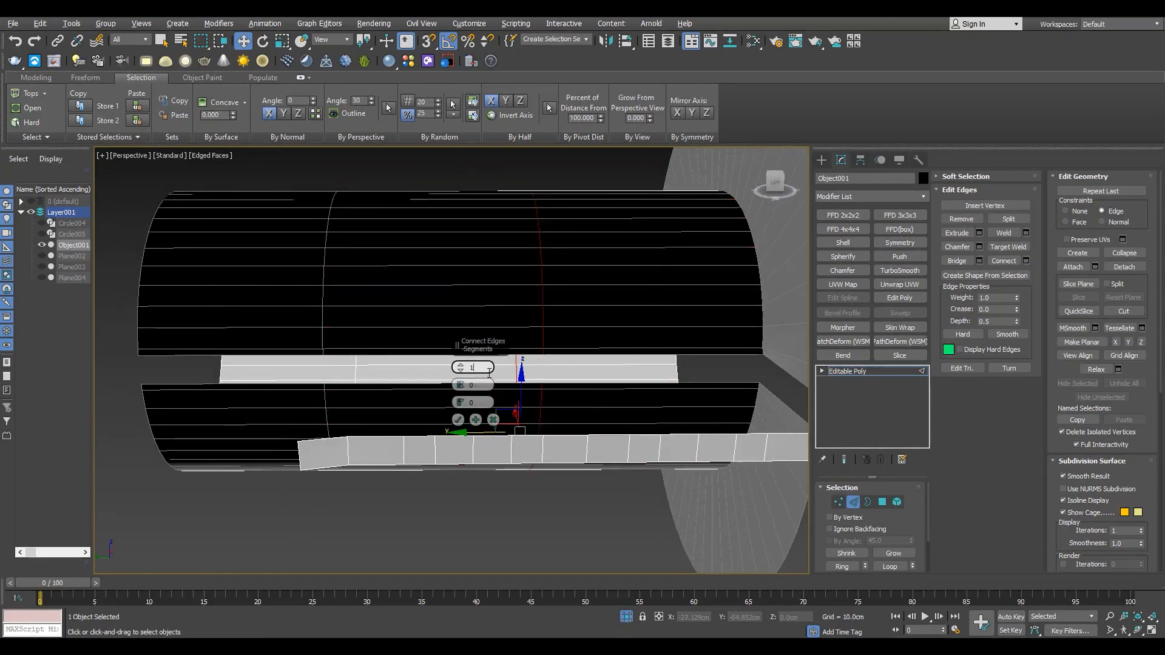
Bridge the inner and outer edges on the slit's lower side and detach the bridging polygons as a clone
double_click(339, 384)
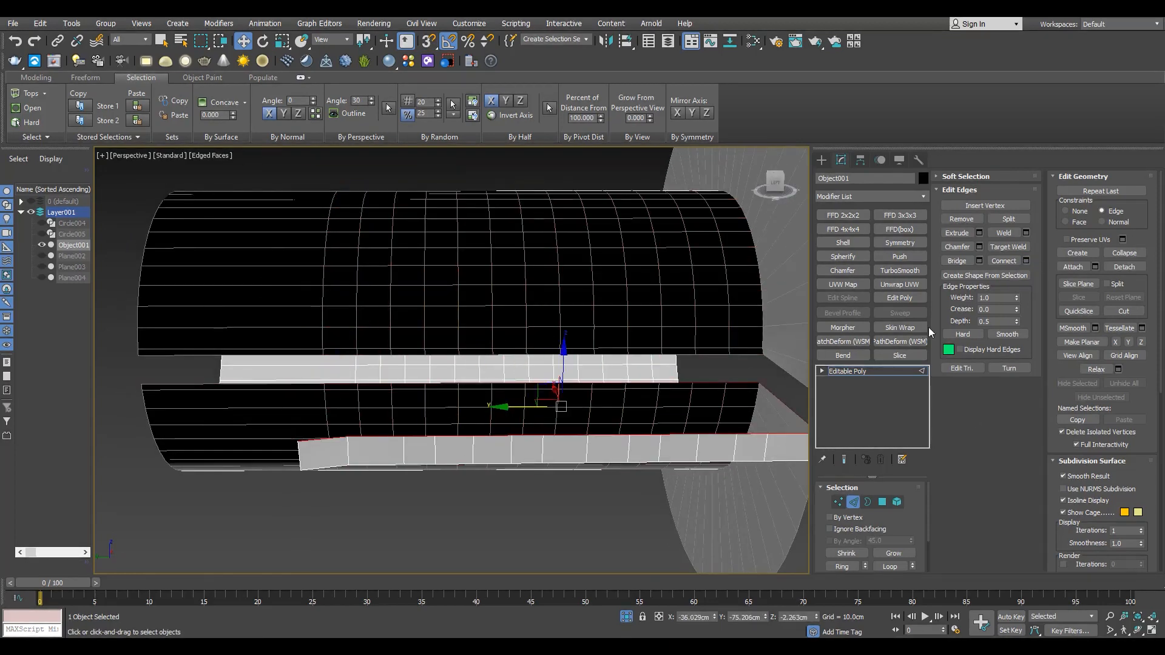
middle_click_drag(758, 419, 538, 463, "alt")
scroll(539, 463, "down", 2)
key("4")
key("alt+d")
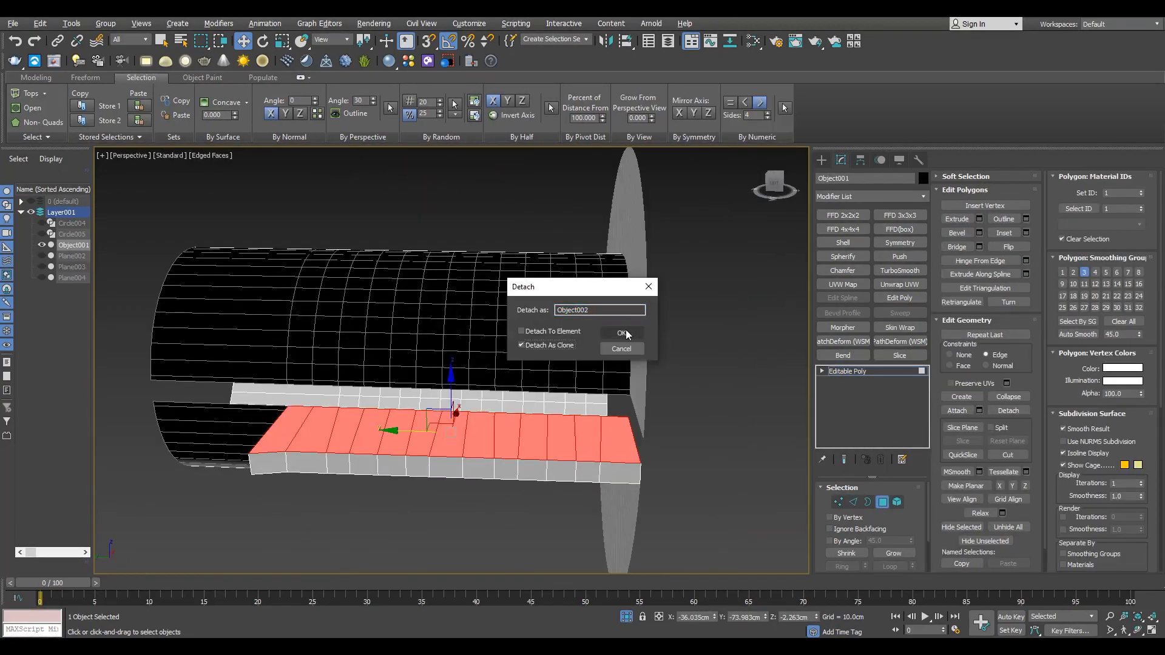
left_click(623, 332)
middle_click_drag(480, 506, 804, 523, "alt")
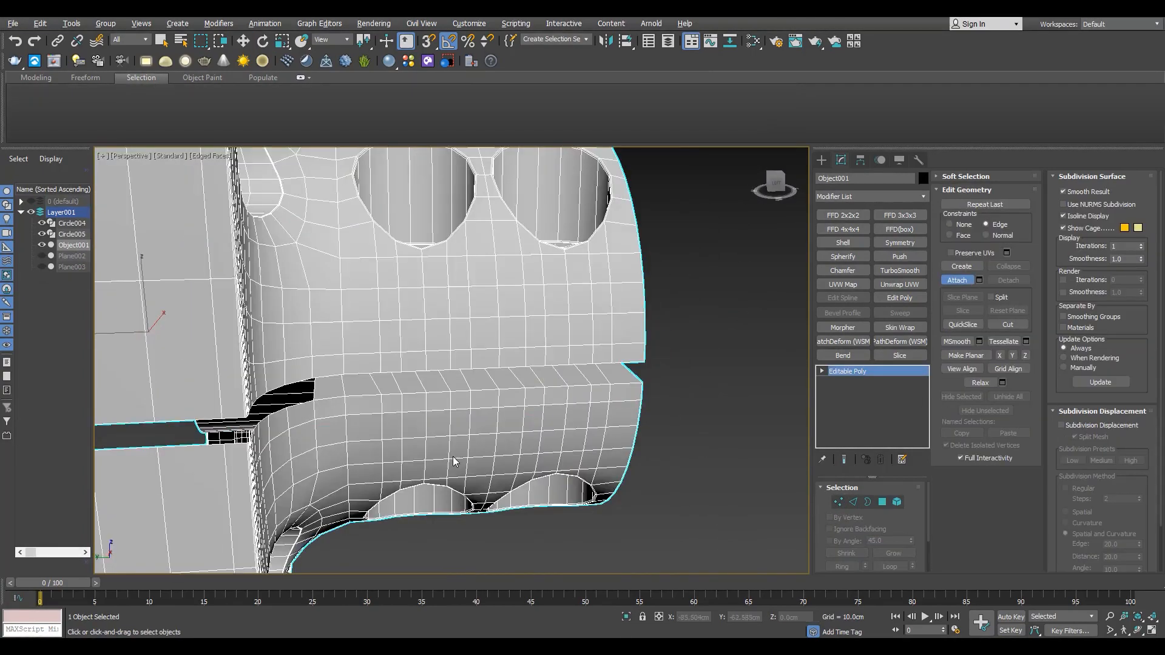
Undo the last attachment and attach the separate slit piece to the block mesh instead
key("ctrl+z")
left_click(376, 442)
right_click(377, 443)
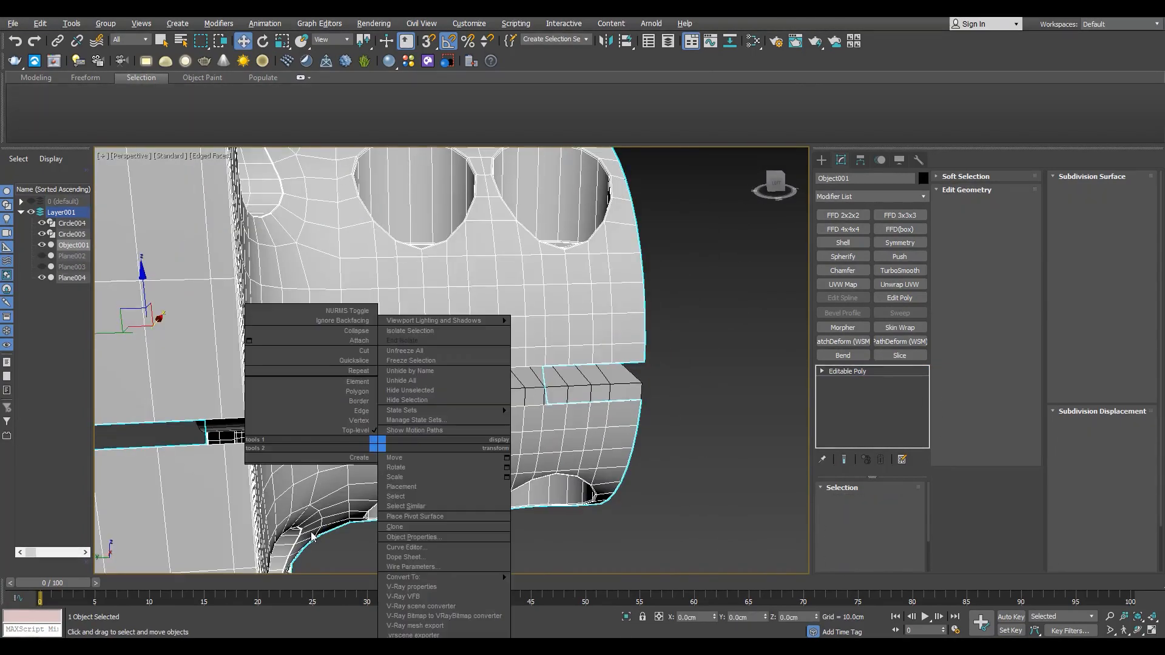
left_click(957, 280)
left_click(485, 391)
Select the vertices of all open borders on the combined mesh and weld them with a 0.1 cm threshold
left_click(868, 502)
key("ctrl+a")
key("1")
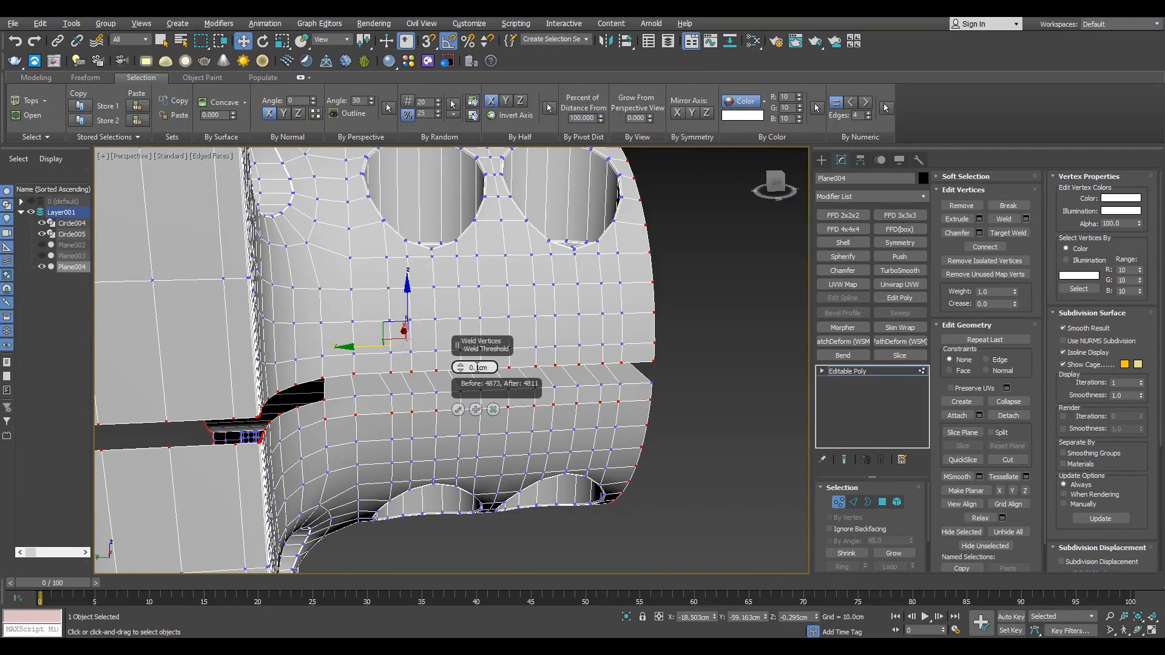
left_click(458, 411)
scroll(459, 412, "down", 5)
middle_click_drag(459, 411, 516, 424, "alt")
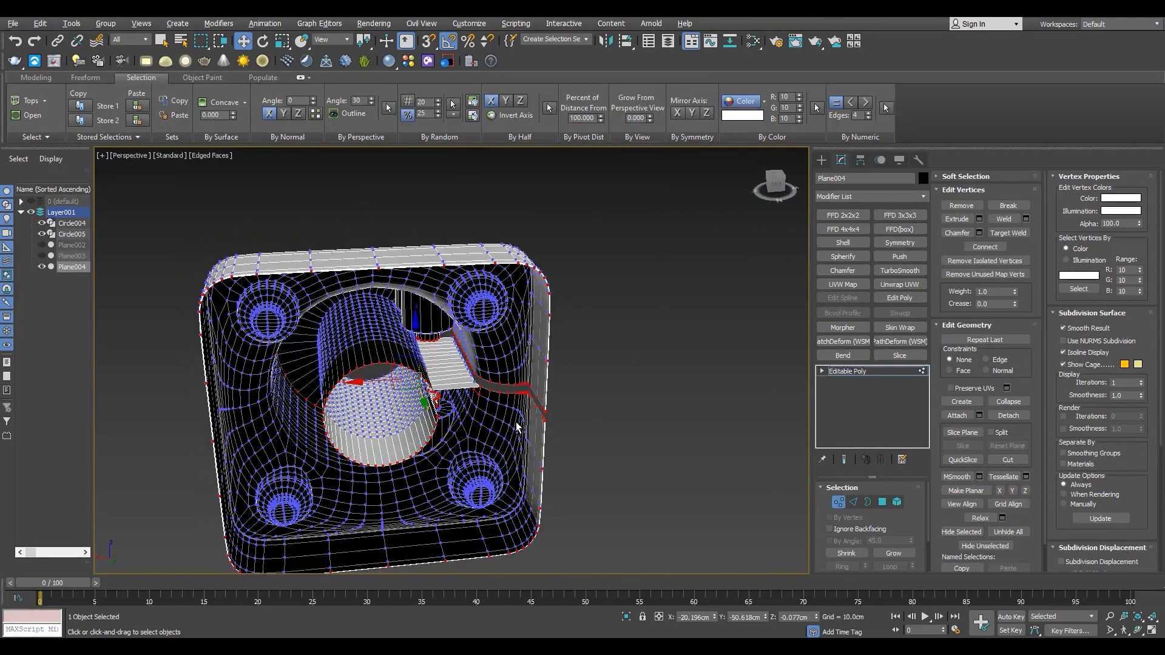
Extend the rear edge of the slit's bridging strip backward through the hollow block
scroll(433, 398, "up", 6)
key("2")
middle_click_drag(432, 406, 695, 300, "alt")
left_click_drag(695, 300, 316, 304, "shift")
scroll(425, 358, "down", 4)
middle_click_drag(431, 361, 419, 362, "alt")
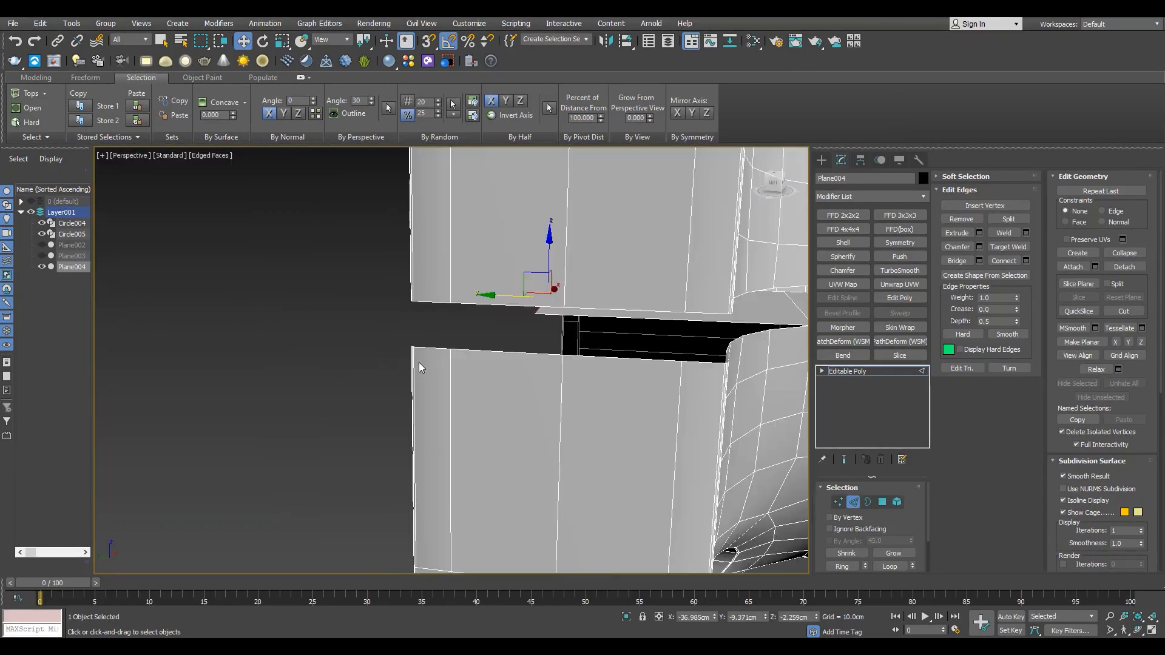
Examine how the strip's rear edge and the slit line up with the block's rear rim from several views
double_click(418, 363)
scroll(418, 363, "down", 8)
scroll(424, 310, "up", 6)
middle_click_drag(425, 309, 429, 418)
scroll(431, 430, "up", 4)
left_click(368, 421)
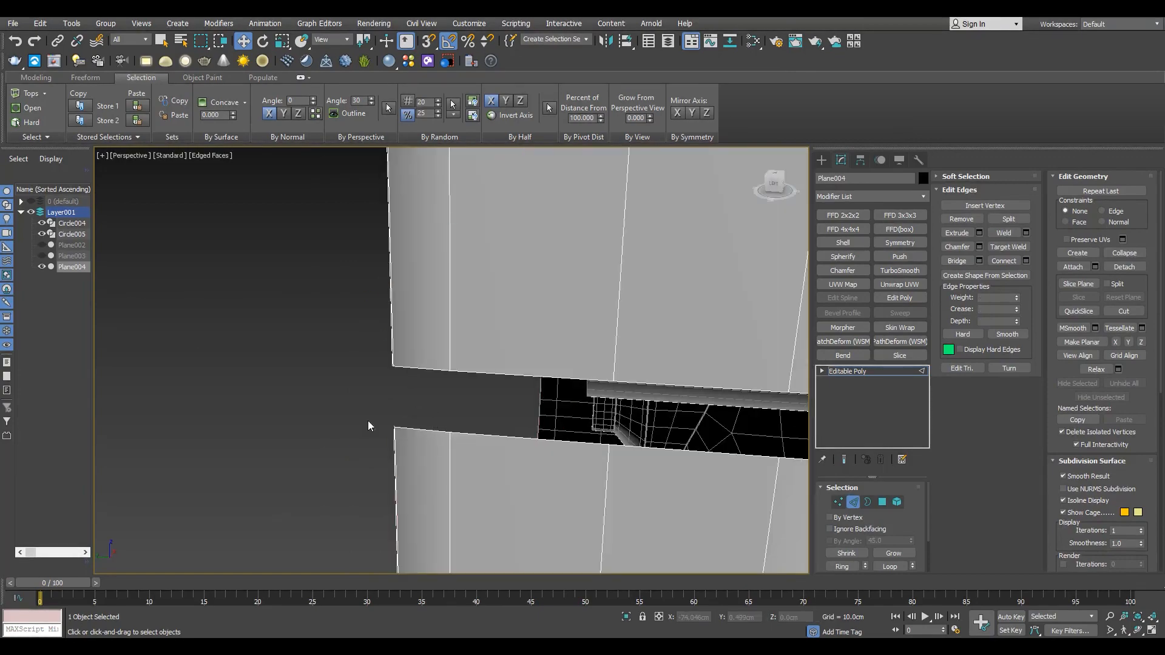
scroll(392, 359, "down", 7)
key("l")
scroll(332, 265, "up", 8)
key("F4")
key("alt+w")
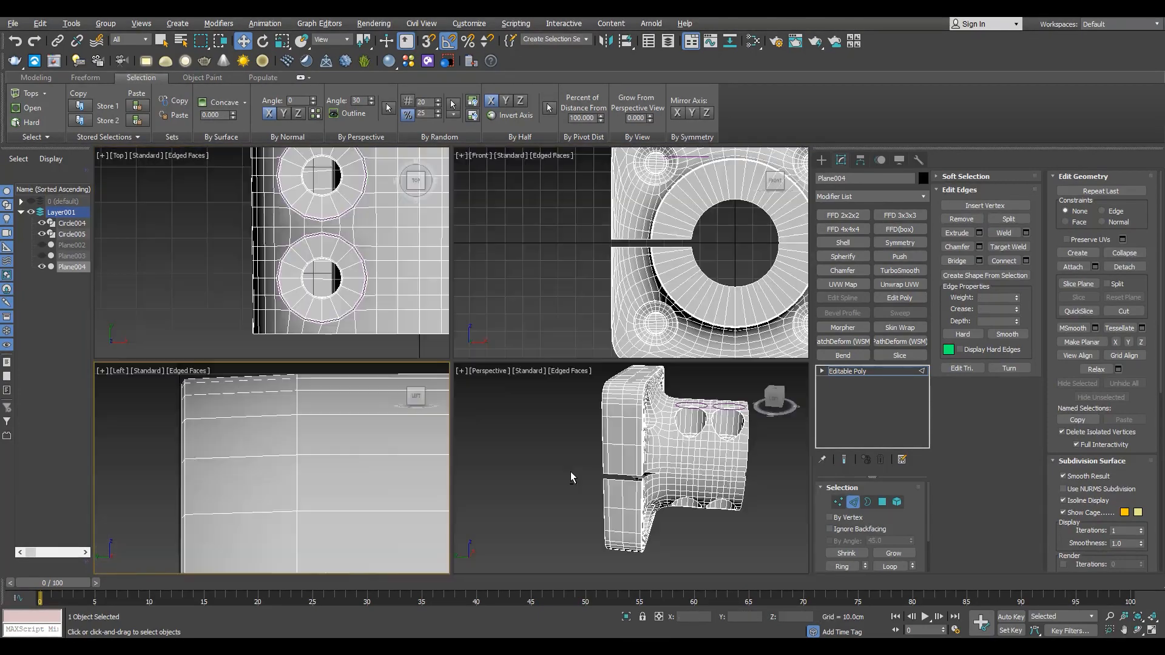
left_click(570, 471)
key("alt+w")
middle_click_drag(570, 472, 566, 330, "alt")
scroll(477, 256, "up", 6)
scroll(479, 257, "down", 5)
double_click(491, 348)
scroll(489, 348, "down", 4)
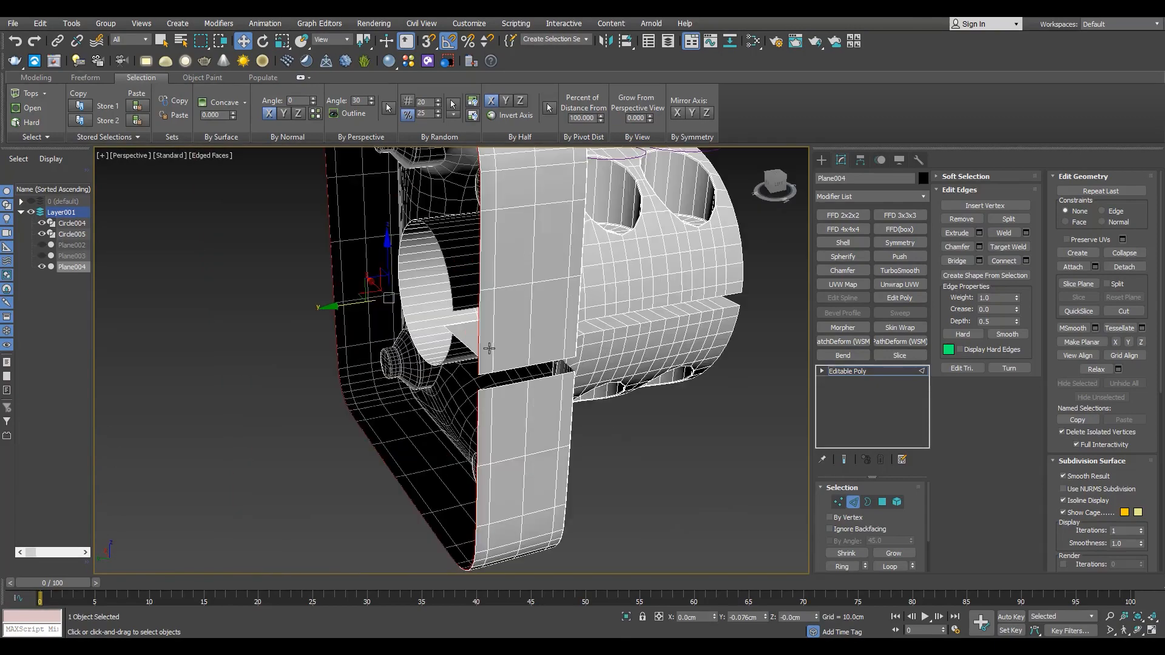
scroll(493, 374, "up", 2)
middle_click_drag(493, 374, 425, 370, "alt")
middle_click_drag(479, 307, 457, 305, "alt")
Extend the strip's rear edge toward the block's rear rim, aligning it with snapping along the slit's lower side
left_click(465, 304)
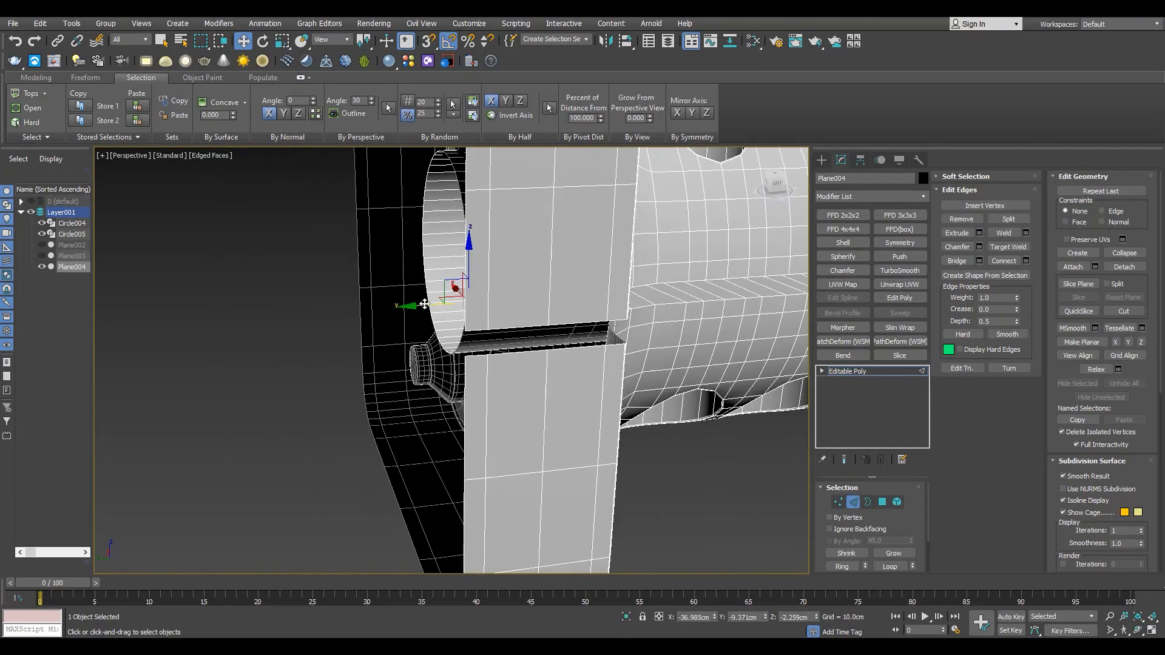
left_click_drag(465, 358, 465, 358, "shift")
key("s")
middle_click_drag(432, 315, 475, 323, "alt")
key("alt+1")
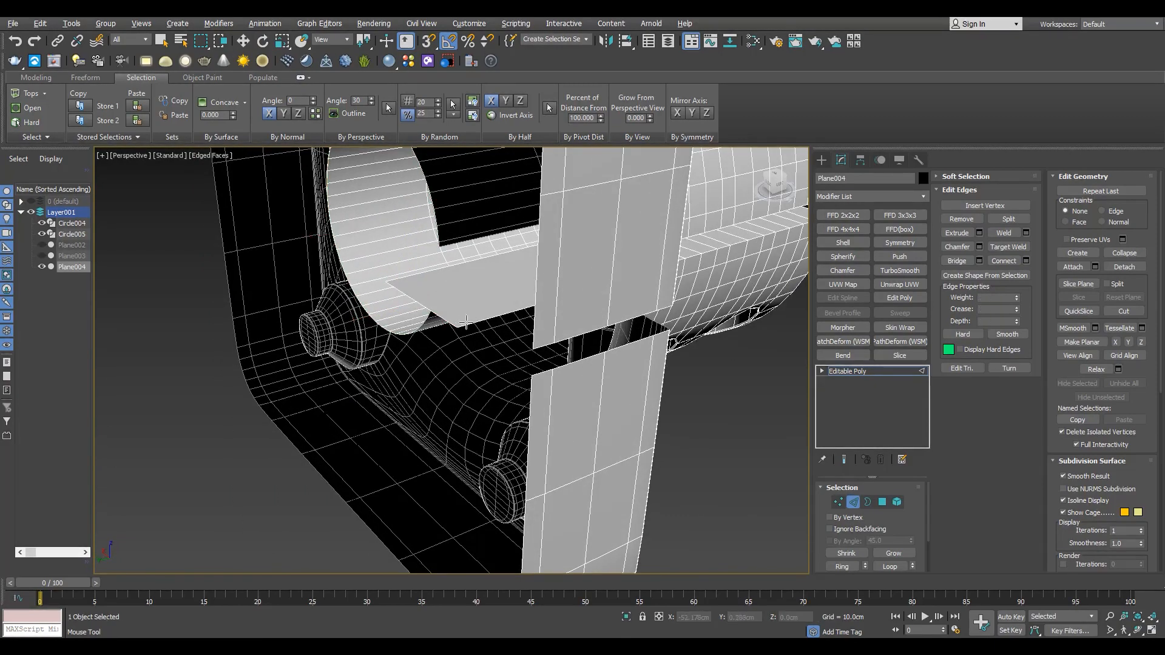
scroll(459, 318, "down", 4)
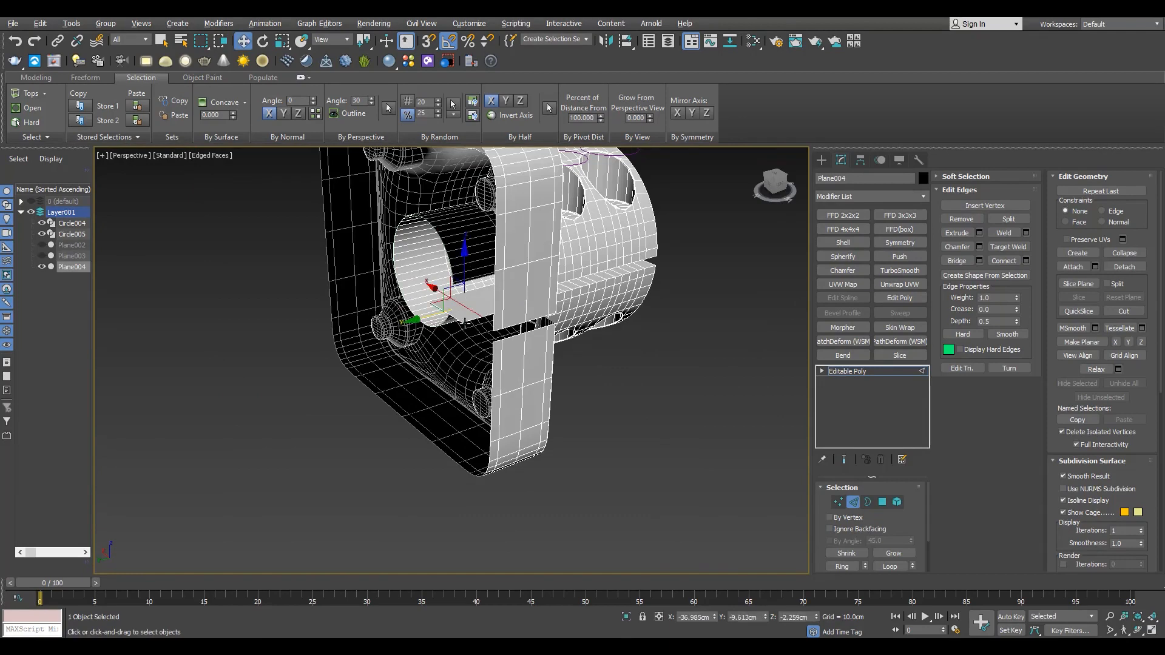
scroll(465, 322, "up", 3)
key("s")
key("alt+b")
middle_click_drag(668, 353, 461, 330, "alt")
scroll(540, 383, "up", 3)
Cap the open border between the block's side wall and the bridging strip along the slit's lower side
key("3")
left_click(539, 385)
key("1")
scroll(602, 339, "down", 2)
right_click(461, 330)
scroll(460, 330, "up", 2)
Connect pairs of opposite vertices across the capped slit face near the curved blend into the cylinder
key("alt+1")
middle_click_drag(515, 273, 417, 333, "alt")
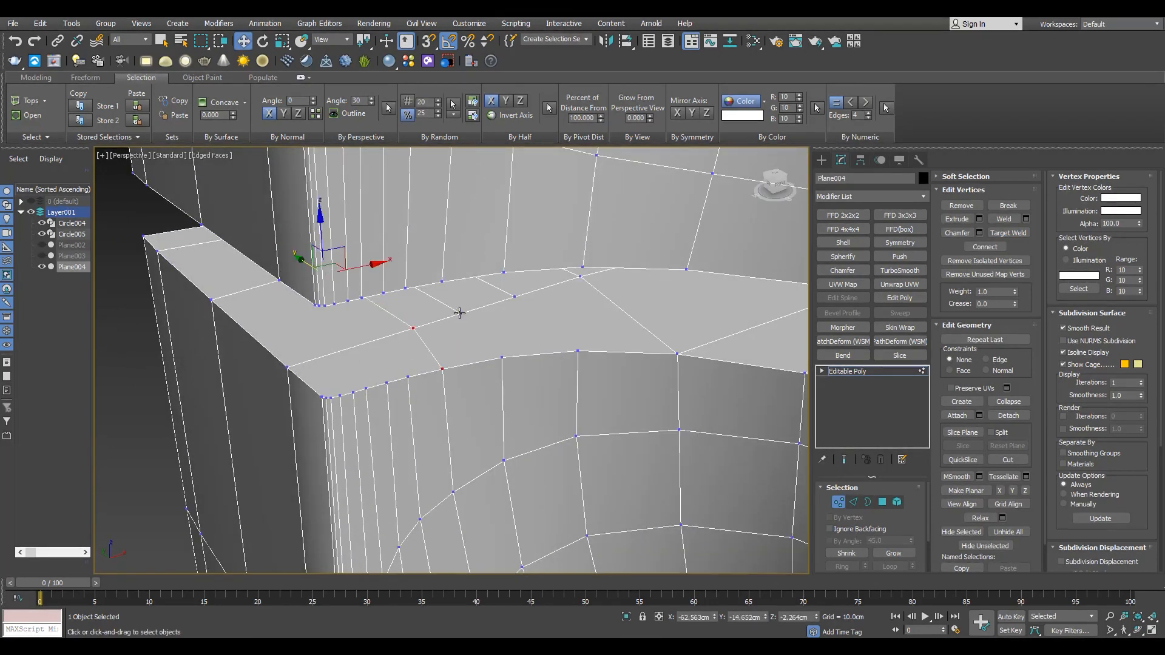
left_click(512, 296)
left_click(578, 350, "ctrl")
middle_click_drag(434, 390, 436, 414)
scroll(607, 365, "up", 3)
scroll(485, 361, "down", 2)
Connect the edges of the slit's lower face to add edge loops running toward the block's rear
key("w")
key("2")
middle_click_drag(374, 389, 400, 390, "alt")
key("alt+s")
scroll(391, 358, "down", 2)
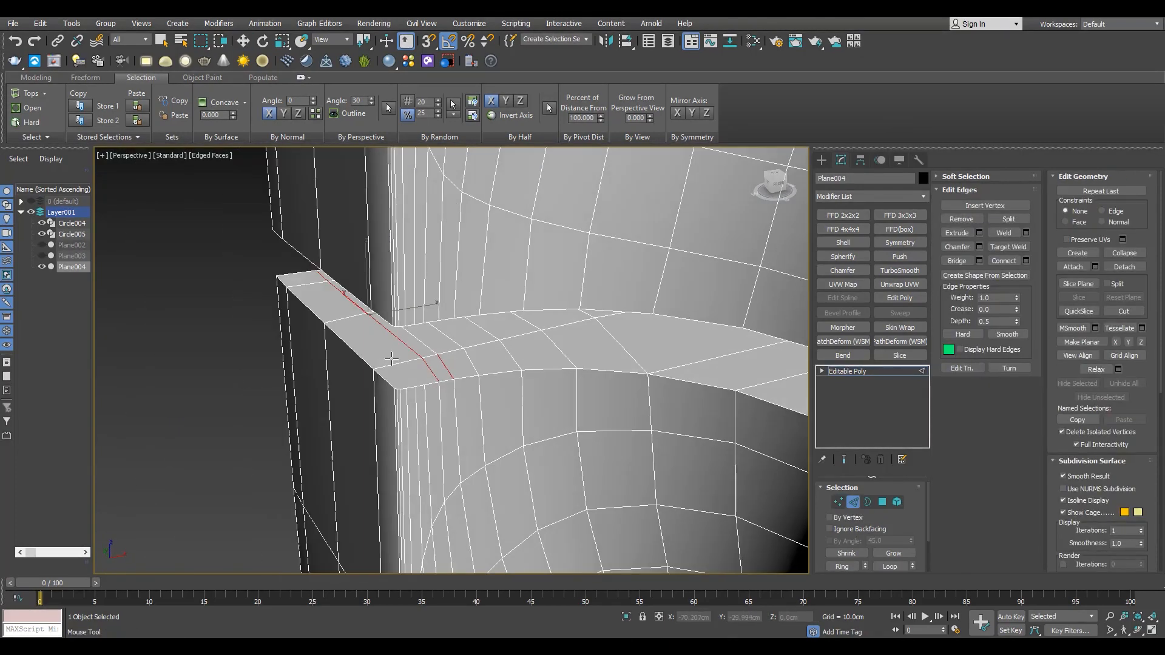
left_click(1026, 261)
middle_click_drag(498, 376, 454, 425, "alt")
left_click(458, 420)
Connect the edge ring at the slit face's outer corner with 3 segments, pinch 0 and slide 0
scroll(425, 377, "up", 3)
key("1")
left_click(406, 346)
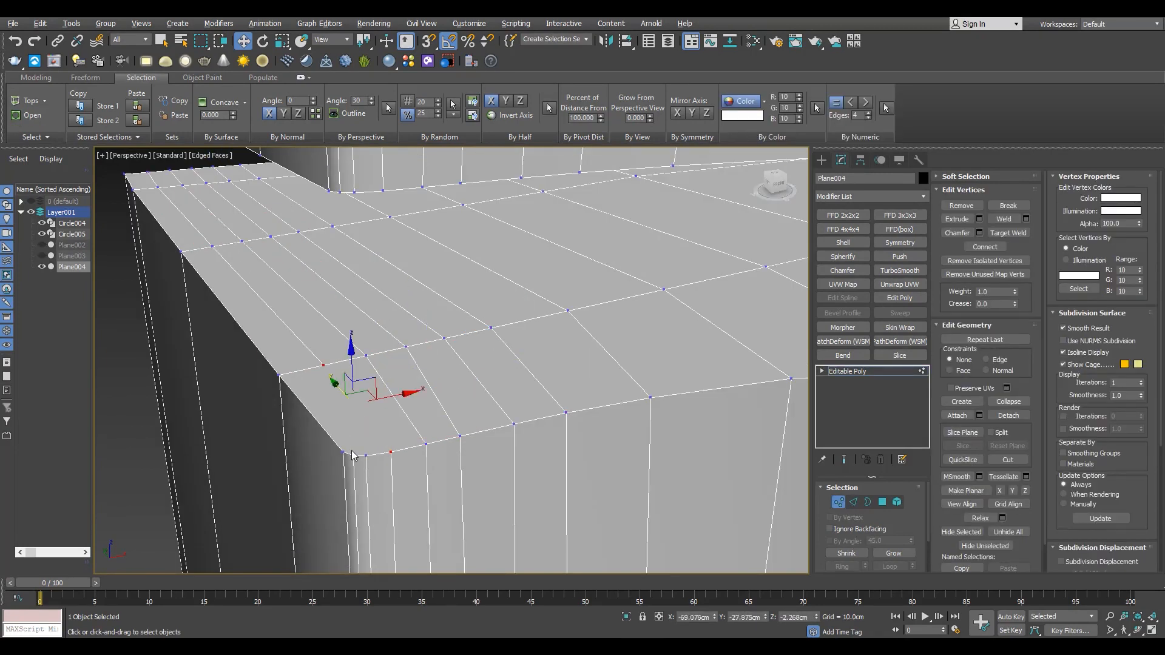
key("2")
key("w")
left_click(297, 373)
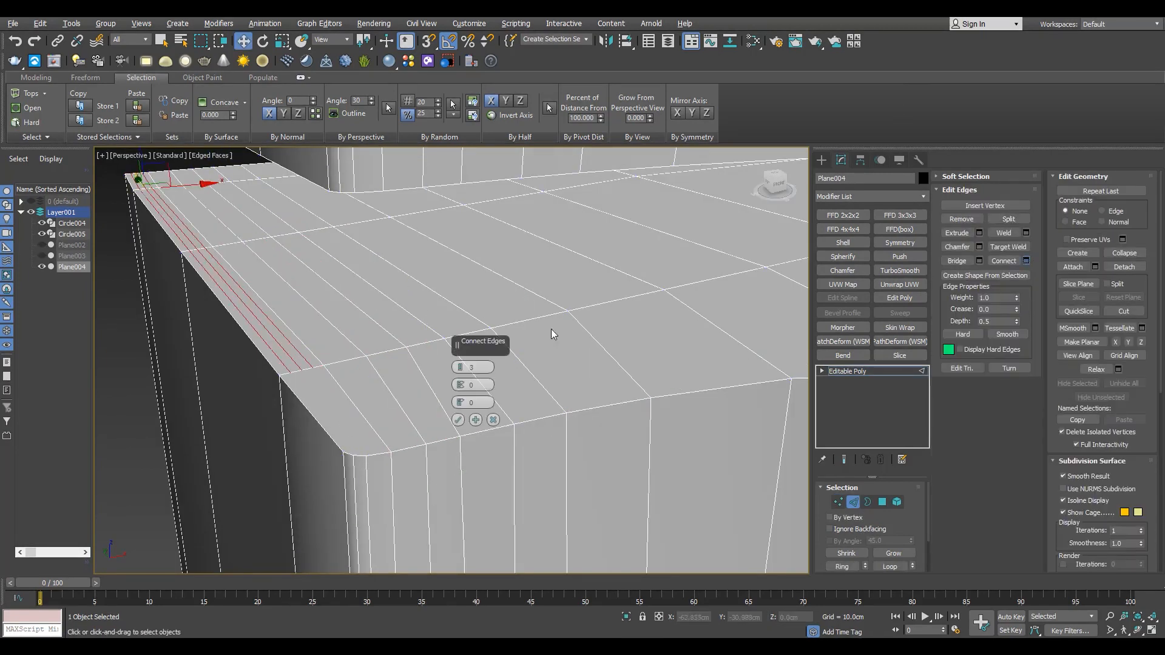
left_click(458, 420)
Connect the new edge ends to the matching vertices on the block's rounded outer corner
left_click(285, 371)
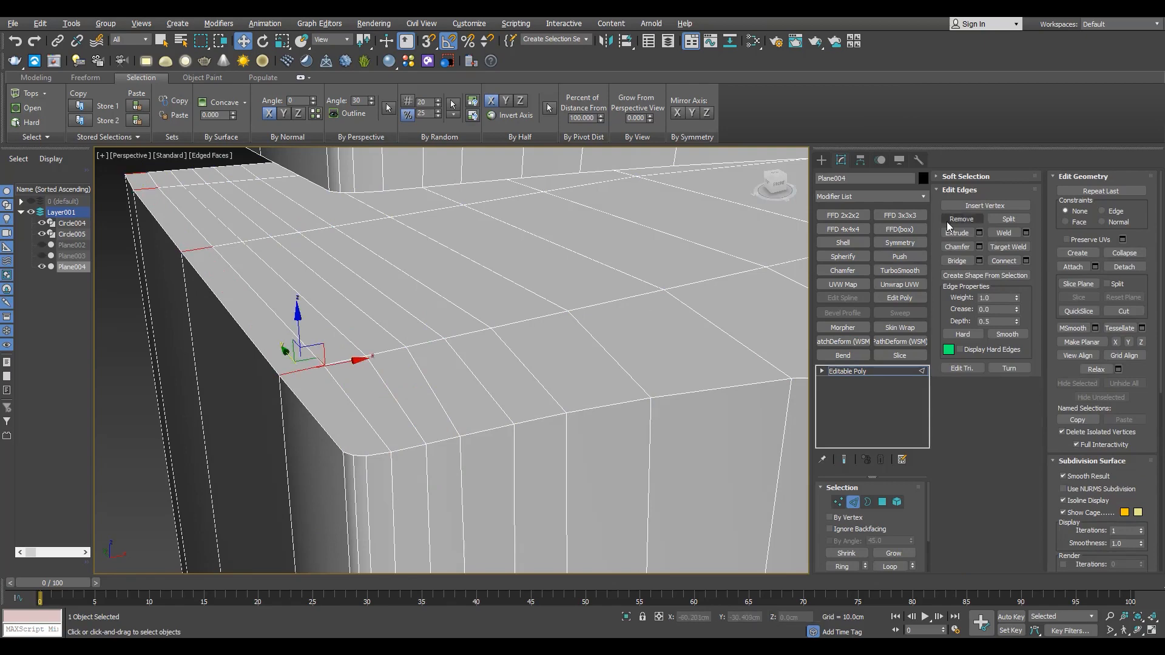
key("1")
left_click(302, 370)
left_click(367, 455, "ctrl")
key("ctrl+shift+e")
Slide the pair of slit-face vertices near the cylinder blend along their edges, using the Edge constraint
key("alt+s")
middle_click_drag(369, 453, 424, 438, "alt")
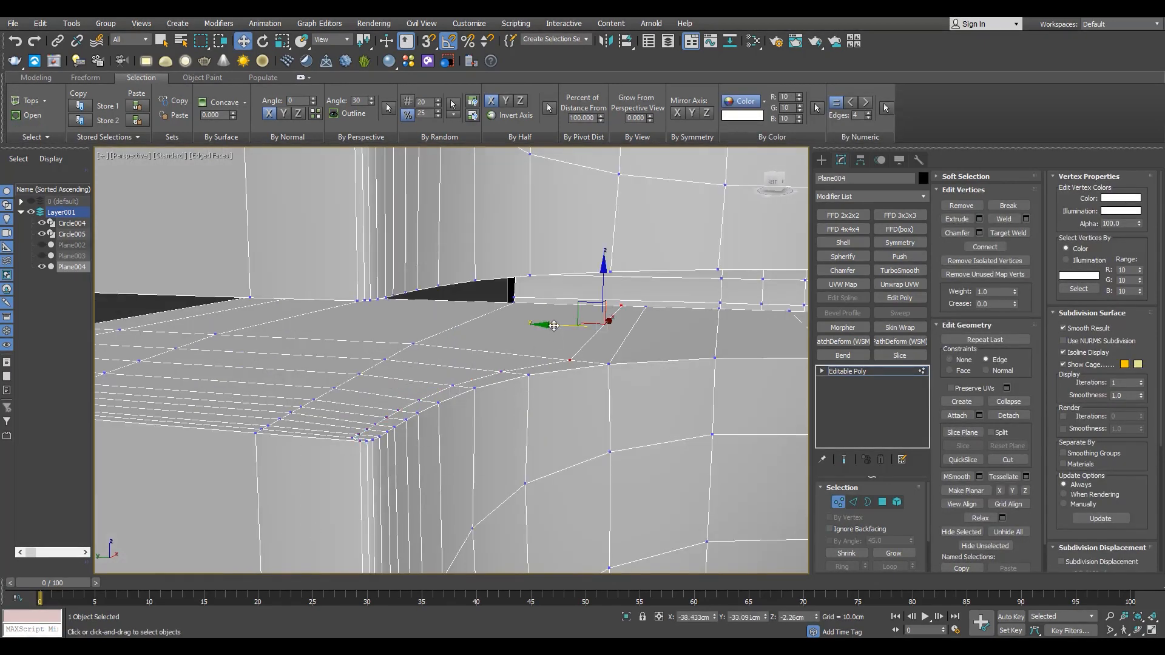
scroll(569, 373, "down", 5)
middle_click_drag(568, 373, 401, 364, "alt")
scroll(307, 376, "down", 2)
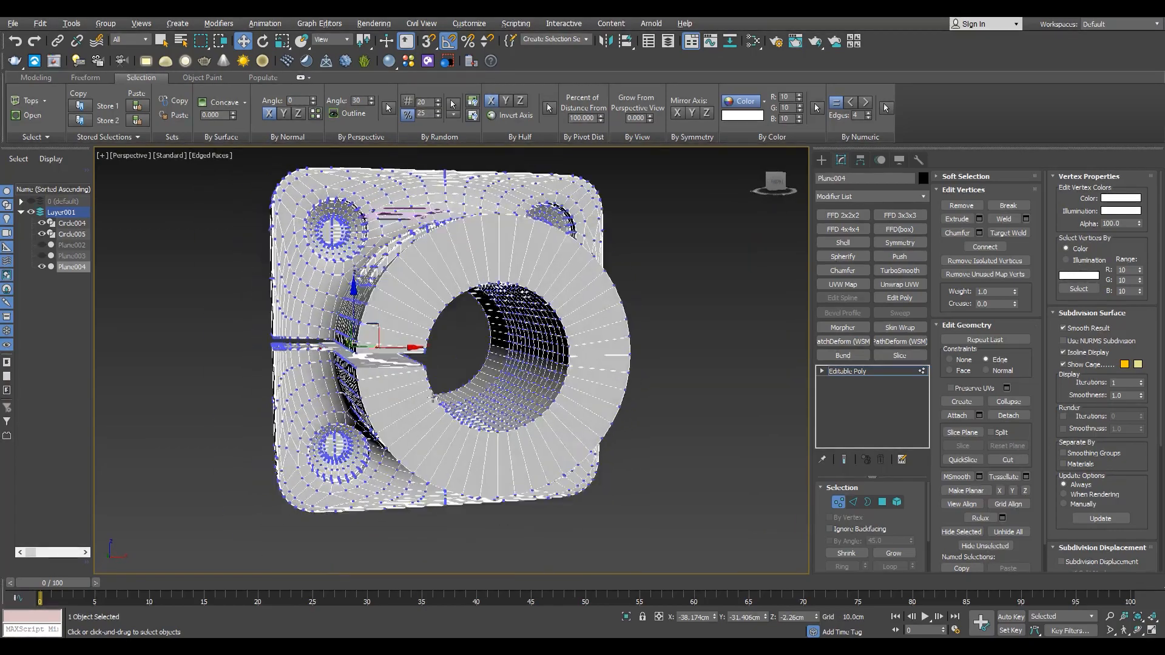
Split the model along its horizontal centre edge loop in the front view and delete the upper half
key("f")
middle_click_drag(787, 340, 652, 350)
key("2")
double_click(652, 352)
right_click(651, 351)
left_click(627, 377)
scroll(623, 274, "down", 4)
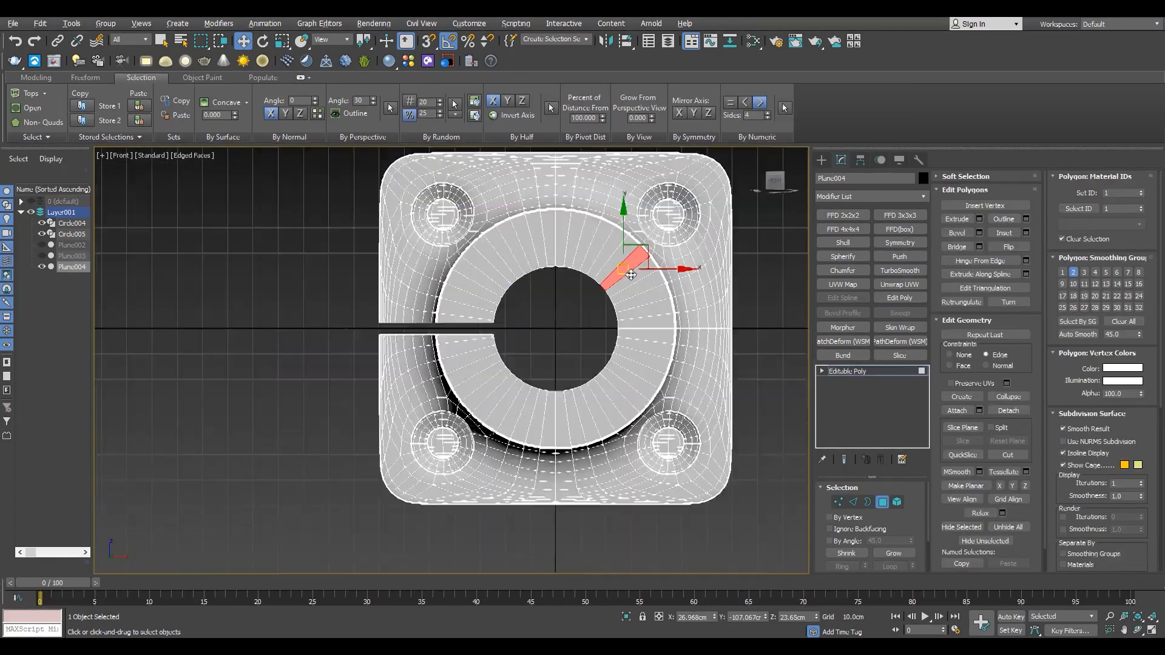
key("5")
left_click(629, 290)
key("Delete")
Add a Symmetry modifier mirrored about the Y axis with Flip enabled to rebuild the upper half
scroll(638, 312, "up", 8)
left_click(900, 242)
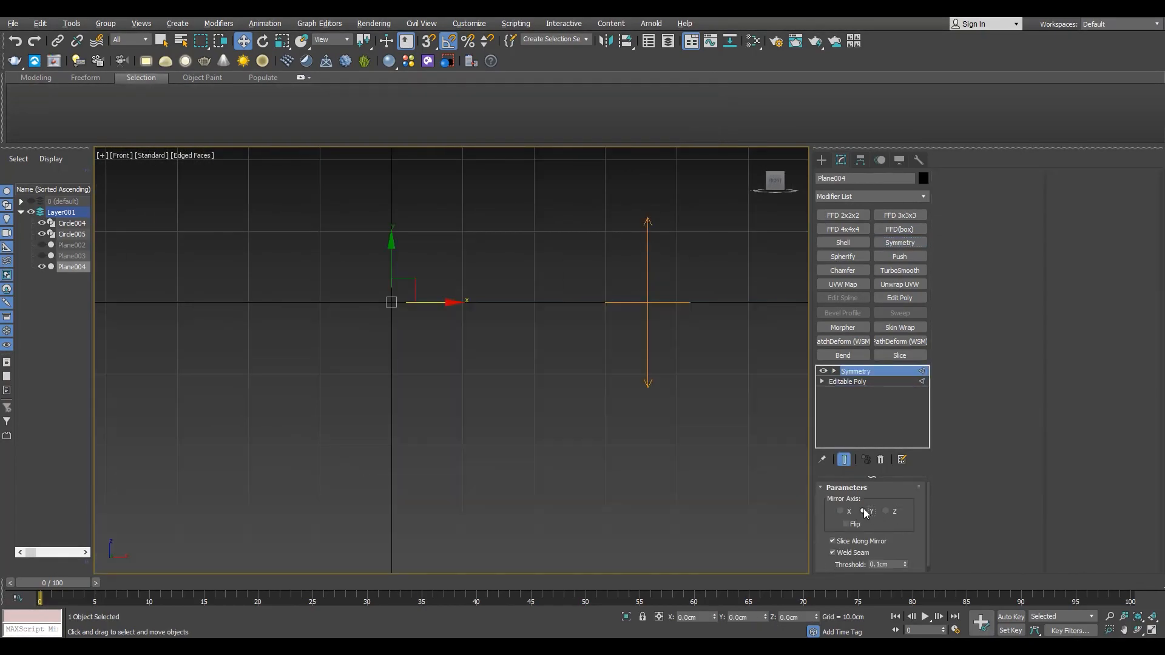
left_click(863, 512)
left_click(846, 524)
Hide the two guide circles Circle004 and Circle005, and return to the Editable Poly level of Plane004
key("p")
scroll(513, 437, "down", 6)
scroll(484, 411, "up", 6)
middle_click_drag(425, 425, 450, 412, "alt")
scroll(484, 411, "down", 6)
scroll(449, 413, "up", 4)
left_click(494, 252)
key("F4")
scroll(431, 408, "up", 3)
left_click(431, 409)
key("F4")
left_click(847, 381)
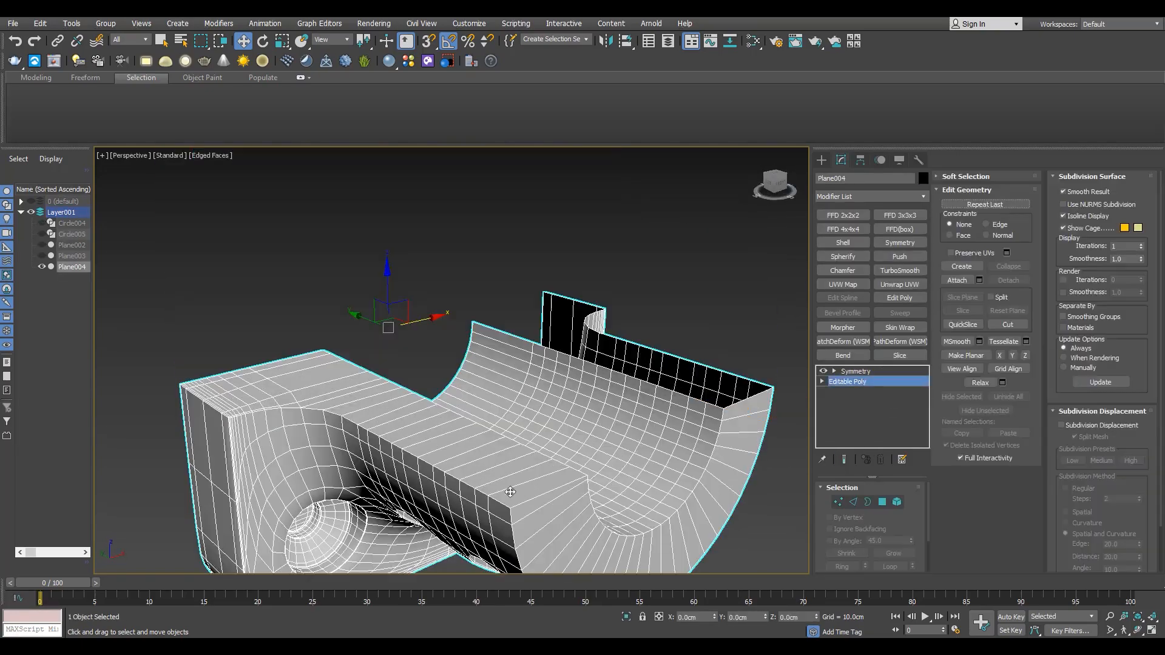
left_click(534, 499)
scroll(384, 459, "up", 8)
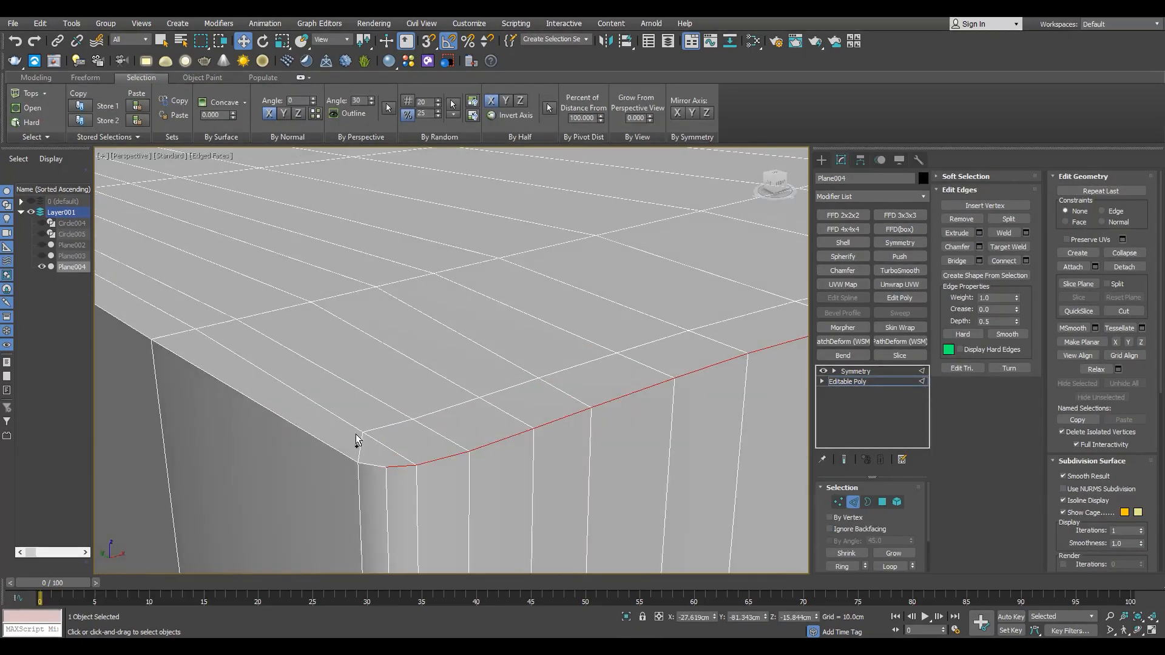
scroll(362, 415, "down", 10)
middle_click_drag(330, 450, 281, 367, "alt")
scroll(463, 348, "up", 5)
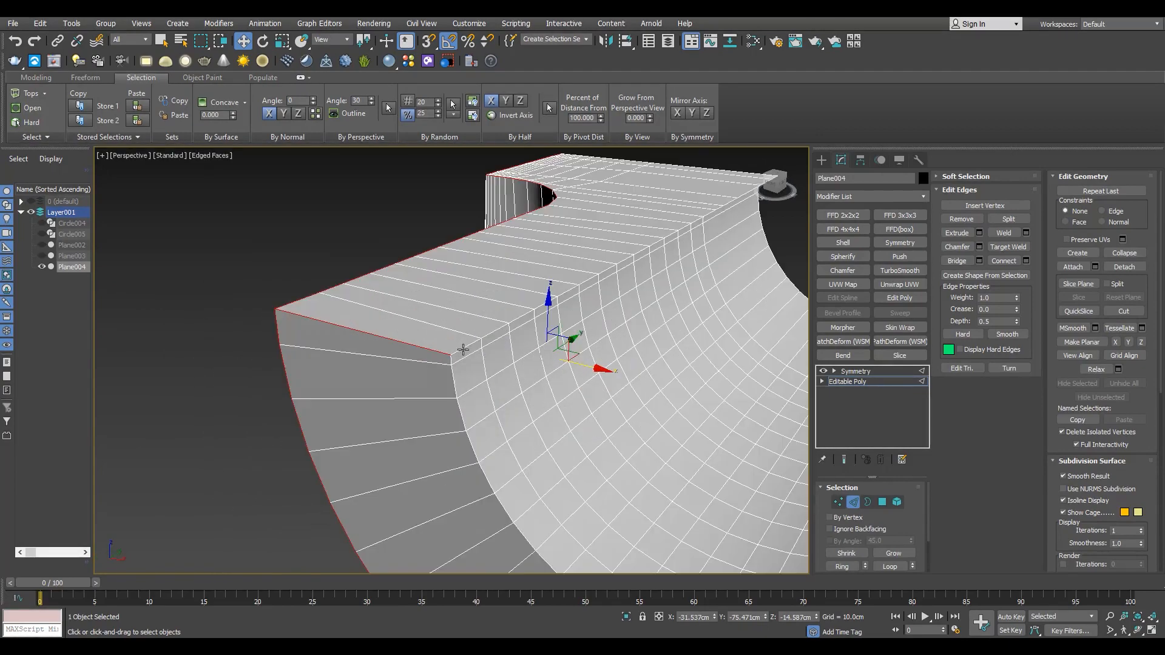
Extend the bore's rear edge loop to the slit face's rear corner with vertex snapping, and weld all vertices at 0.001 cm
middle_click_drag(463, 348, 392, 369, "alt")
scroll(503, 364, "up", 5)
double_click(507, 373)
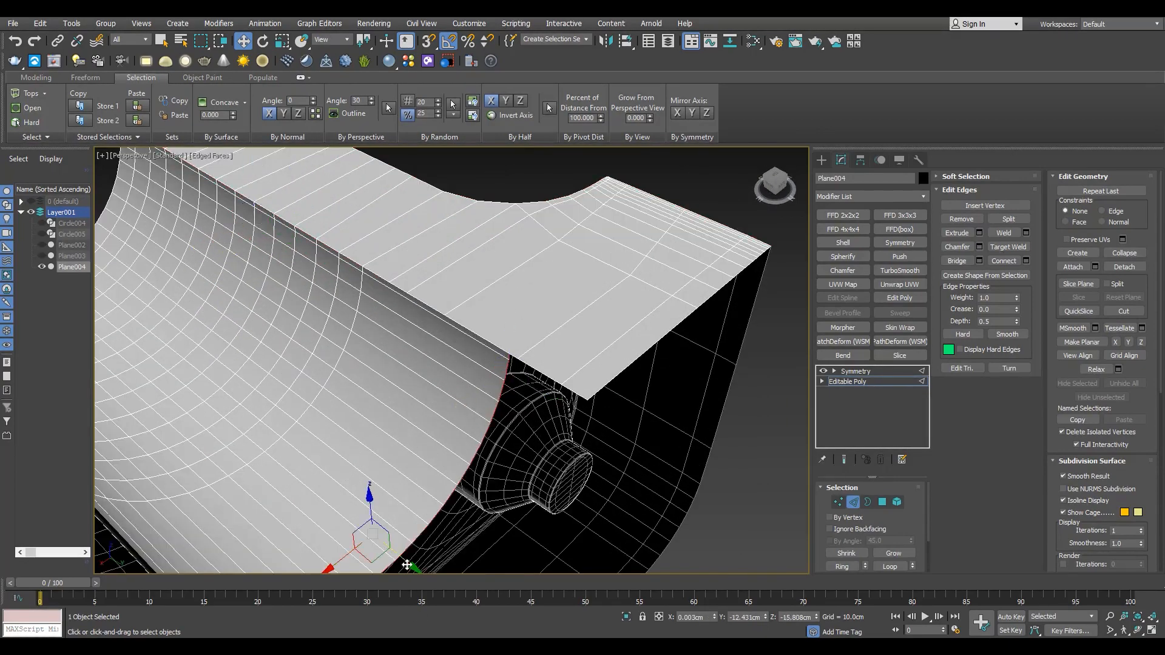
middle_click_drag(388, 461, 345, 463, "alt")
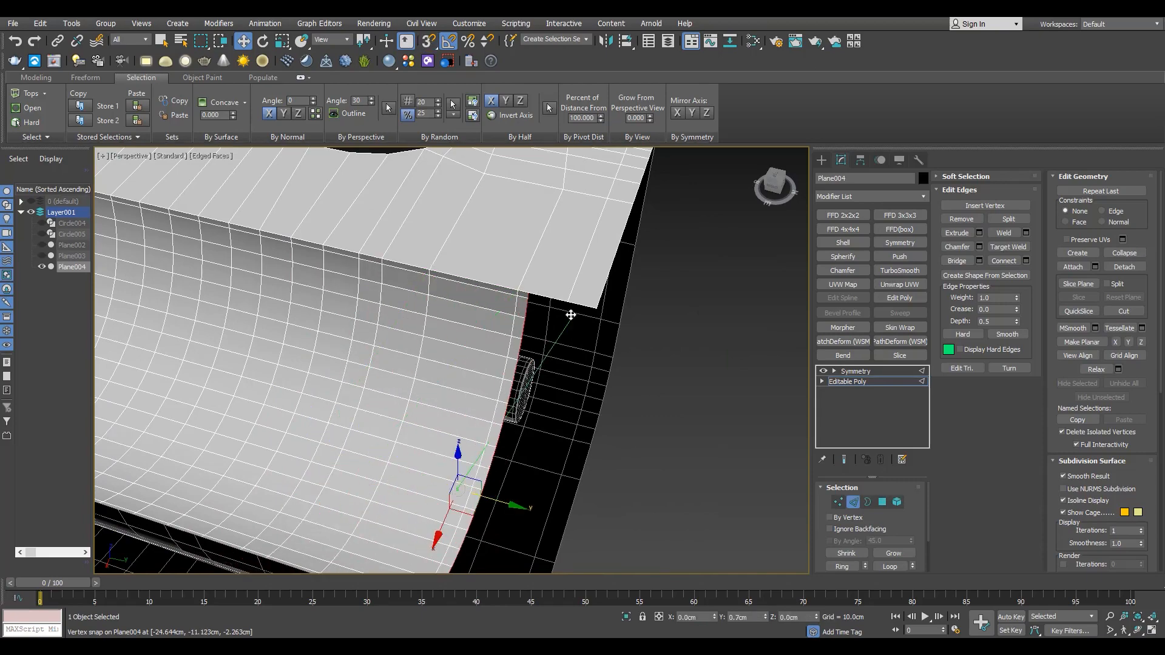
key("1")
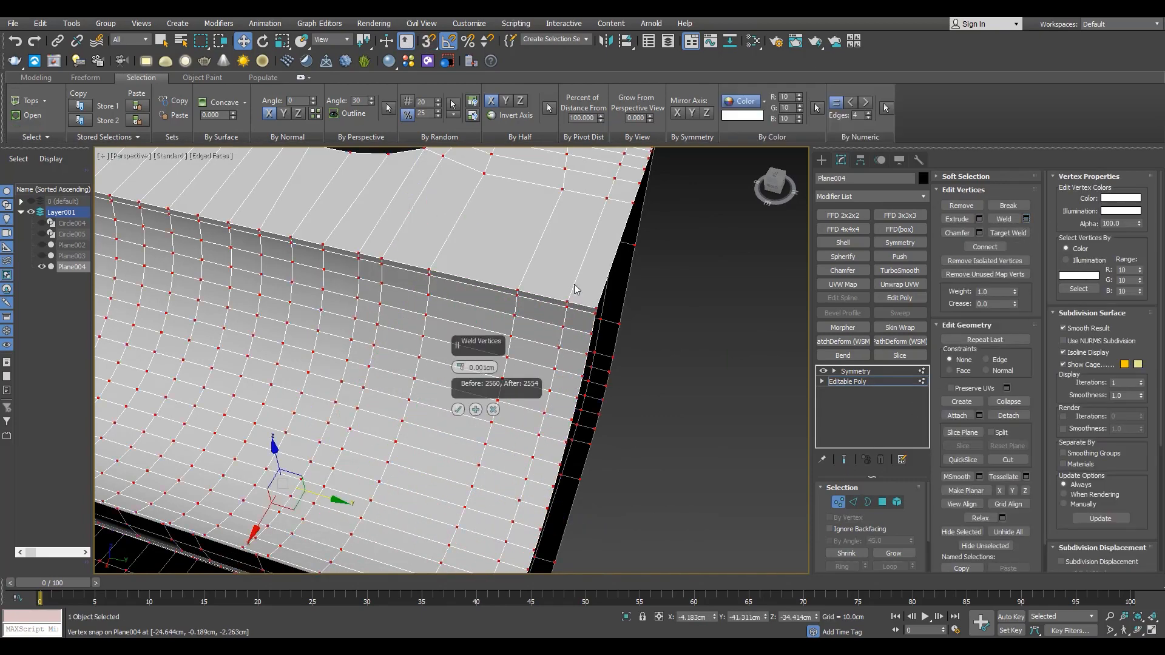
left_click(458, 411)
Select the hard edges outlining the slit face along the block's side, the curved blend and the cylinder's front end
key("2")
scroll(468, 318, "down", 5)
middle_click_drag(468, 317, 473, 400, "alt")
scroll(484, 422, "up", 4)
scroll(483, 421, "up", 3)
double_click(523, 429)
scroll(525, 464, "up", 4)
double_click(525, 461, "ctrl")
scroll(527, 452, "down", 4)
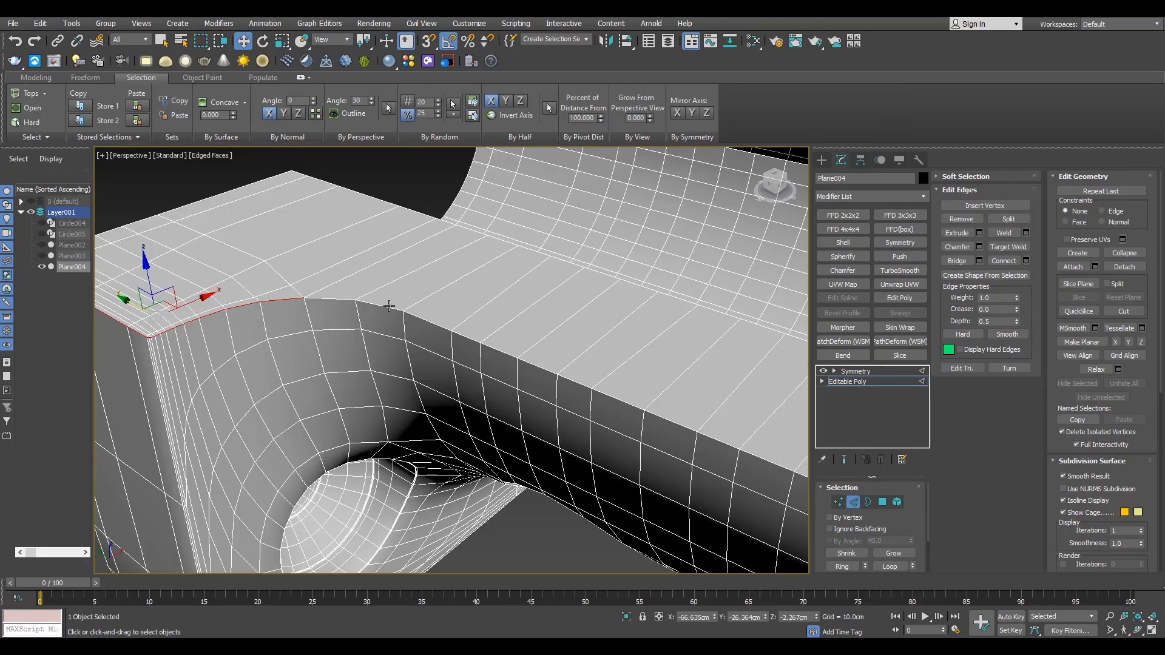
double_click(375, 347, "ctrl")
scroll(388, 376, "down", 5)
middle_click_drag(424, 437, 501, 399, "alt")
scroll(400, 408, "up", 4)
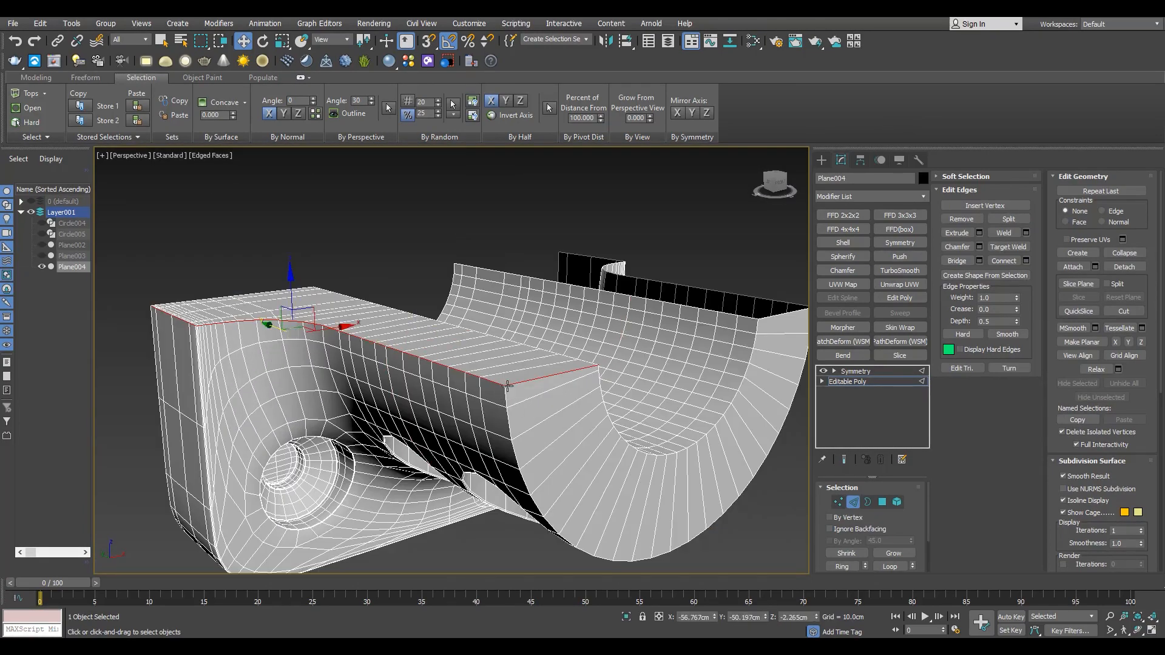
Add the cylinder front's inner and outer rims and the slit's bore-side edge to the selection, with Ignore Backfacing enabled
middle_click_drag(599, 381, 583, 432, "alt")
scroll(534, 389, "down", 4)
scroll(570, 394, "up", 6)
scroll(564, 394, "down", 3)
scroll(583, 432, "up", 5)
scroll(588, 432, "up", 3)
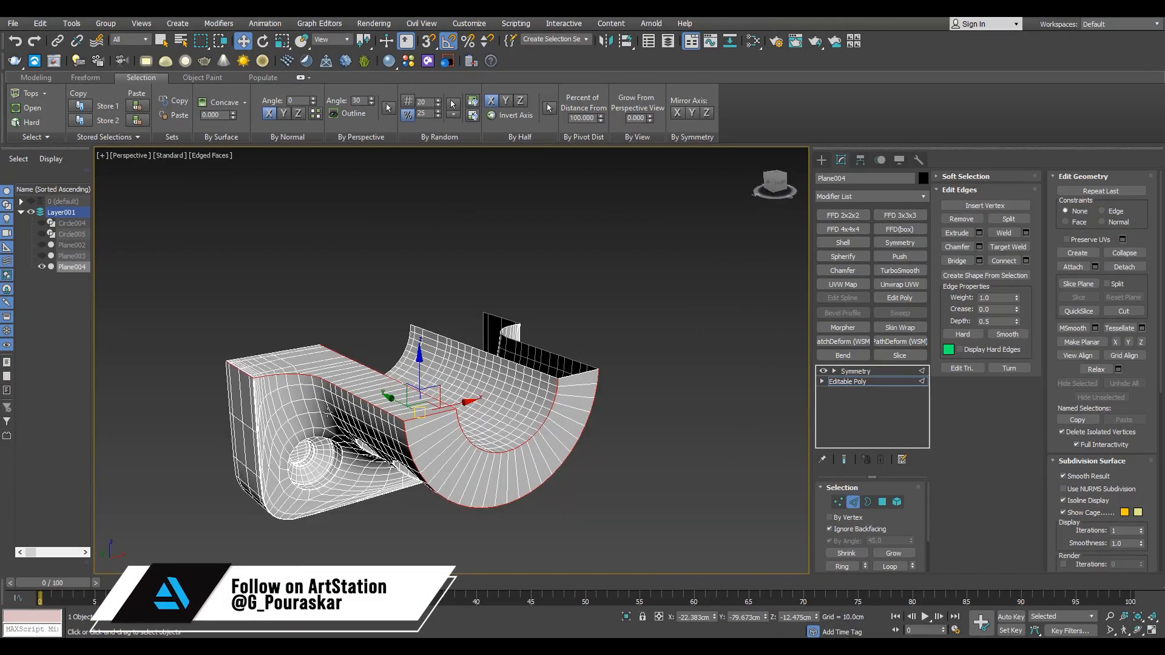
Chamfer the selected slit and rim edges by 0.155 cm with 1 segment
scroll(397, 418, "up", 5)
middle_click_drag(398, 419, 503, 354, "alt")
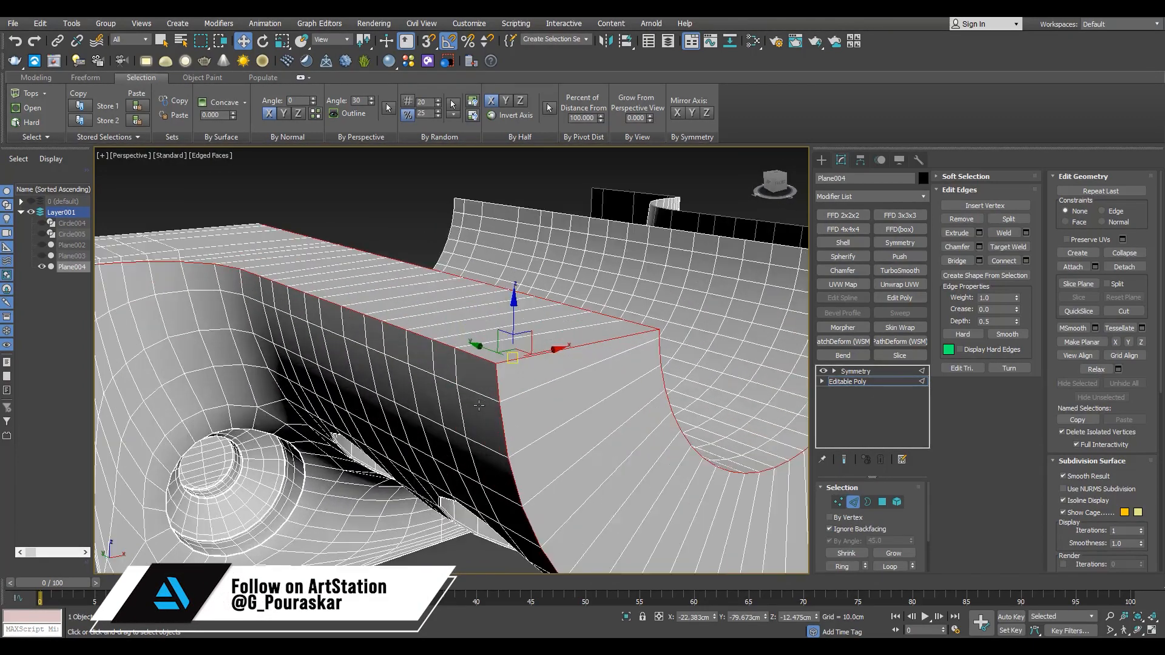
scroll(504, 354, "up", 4)
left_click(979, 246)
left_click_drag(459, 387, 474, 463)
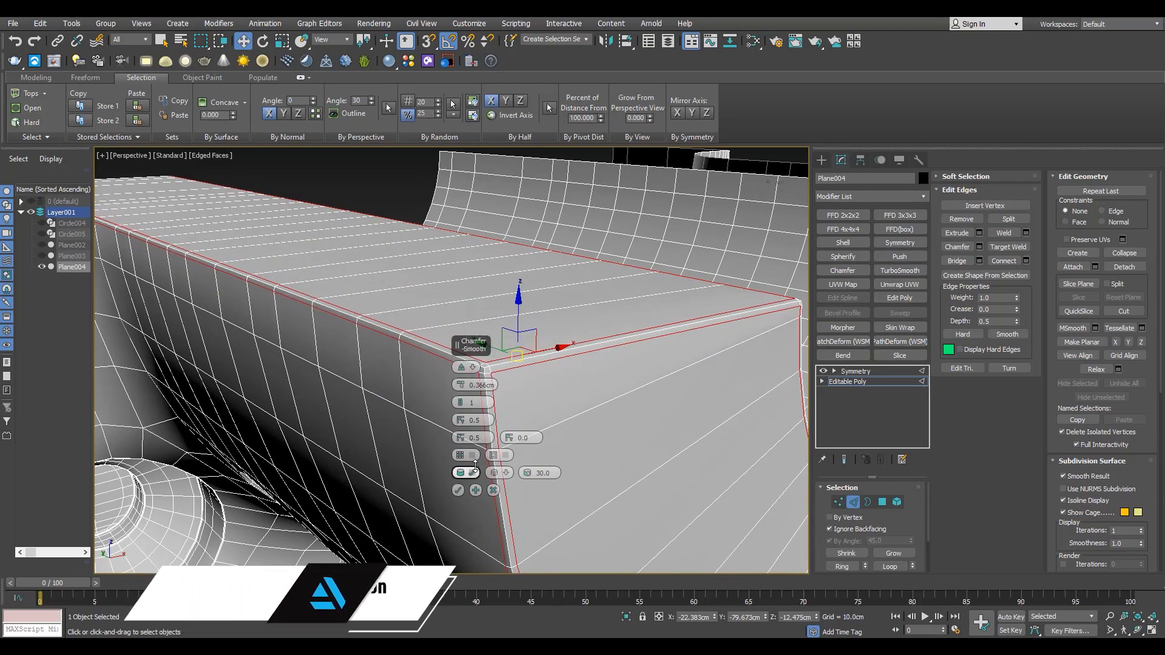
left_click(459, 491)
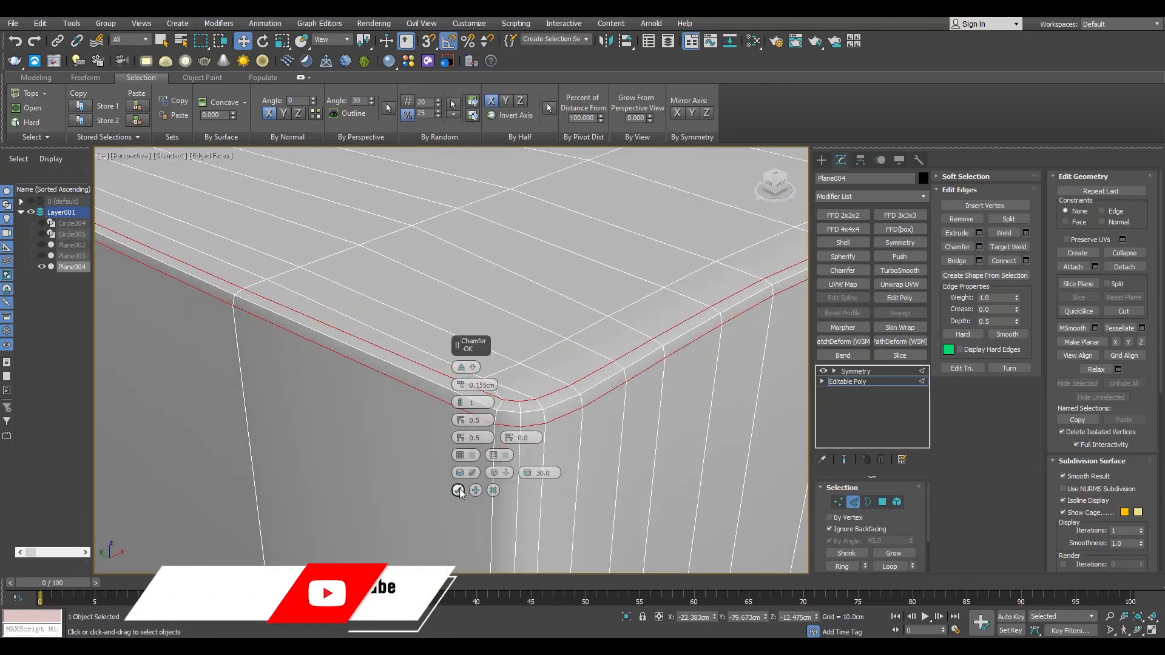
left_click(459, 491)
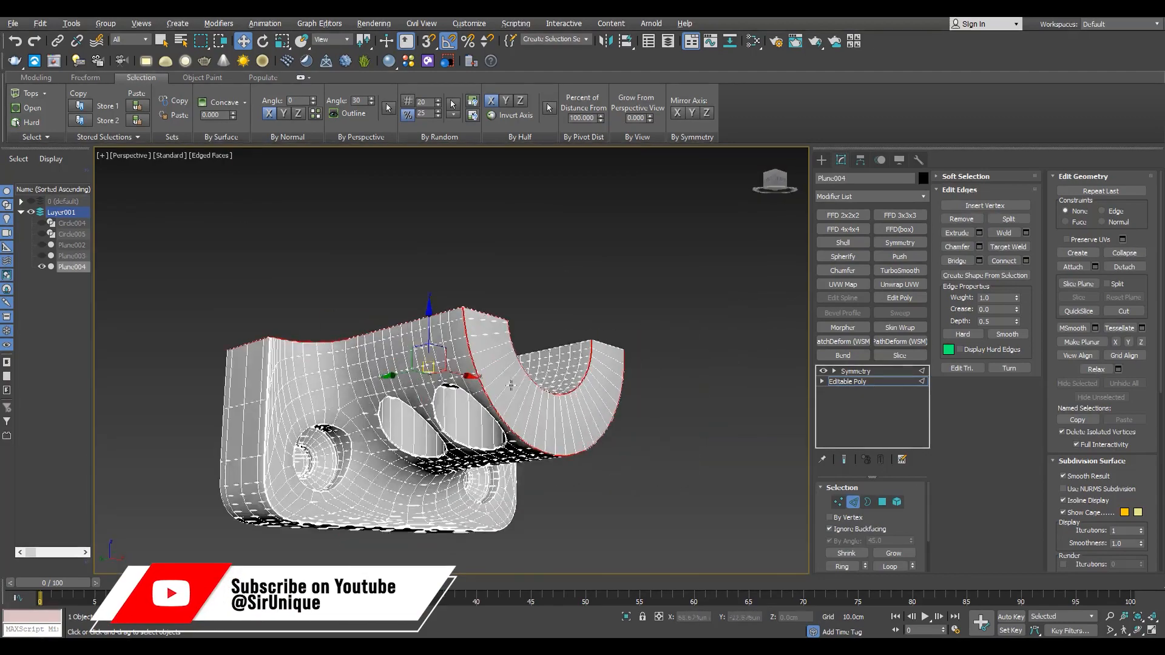
Add a TurboSmooth modifier with 2 iterations above Symmetry and display the finished part without edged faces
left_click(856, 371)
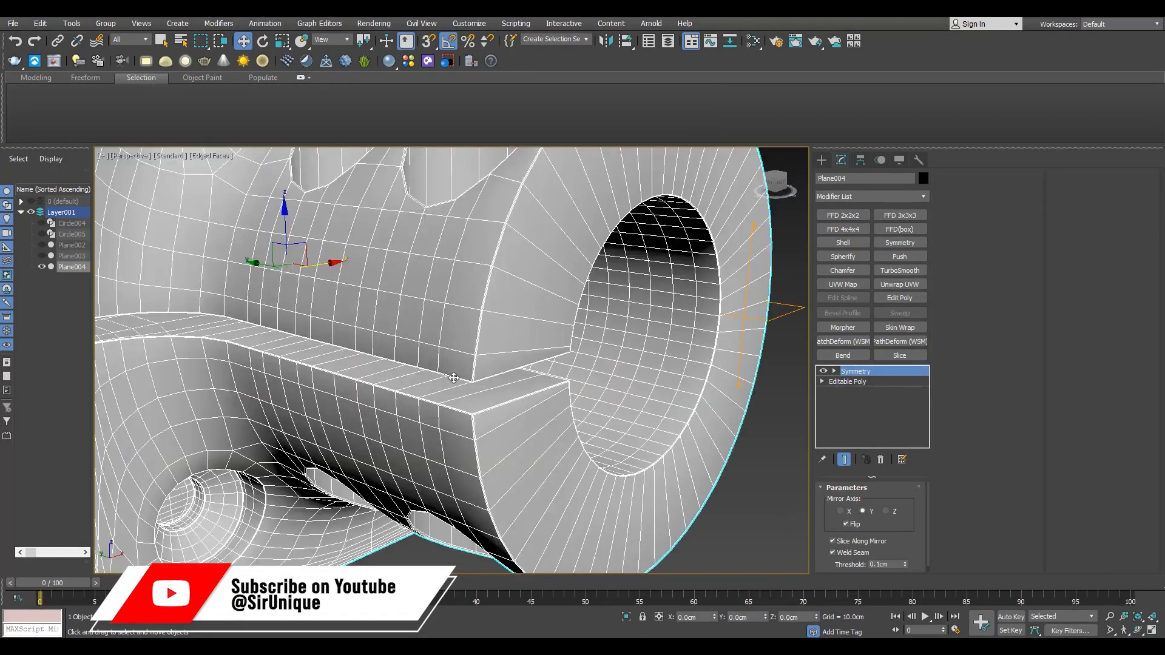
key("F4")
left_click(909, 505)
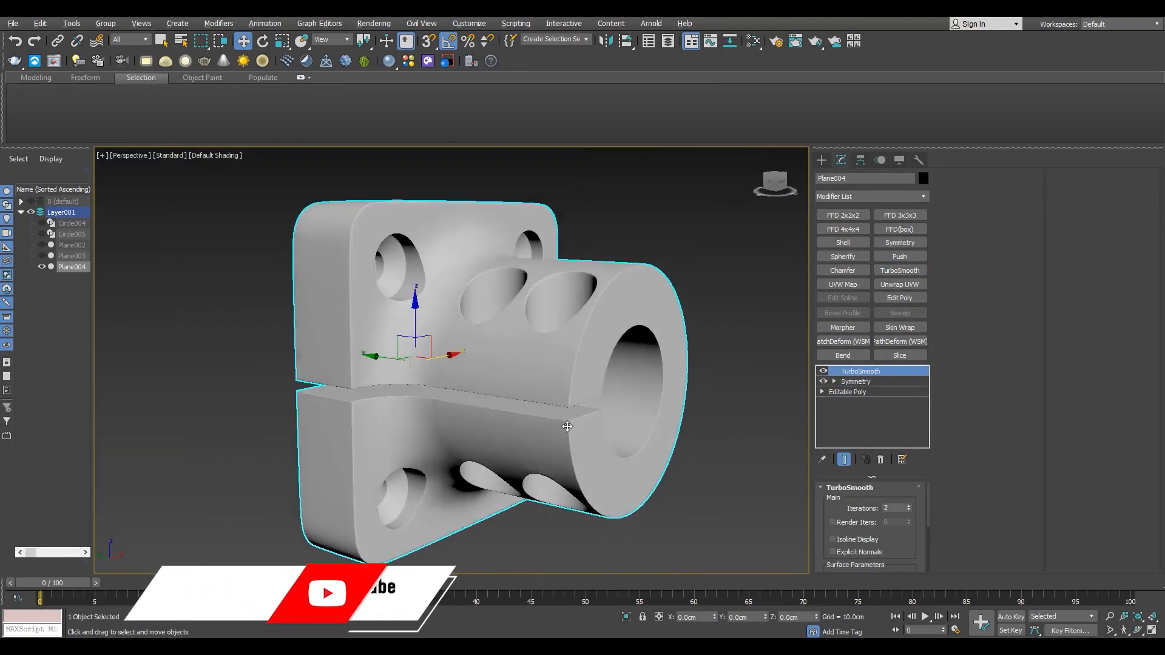
middle_click_drag(555, 442, 695, 446, "alt")
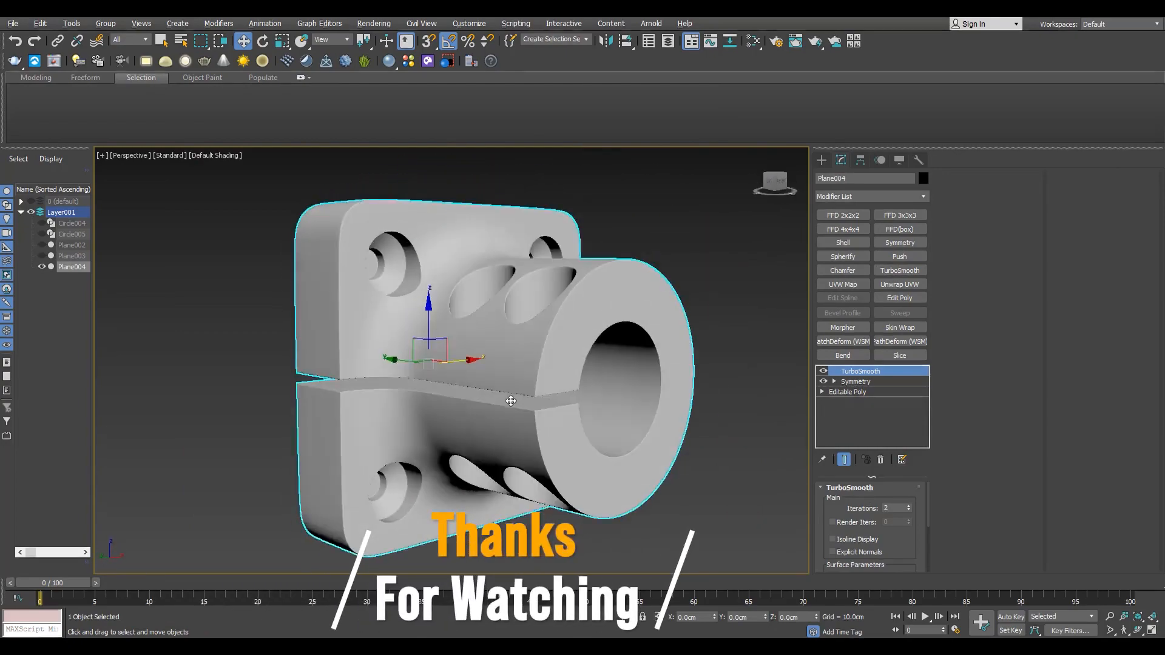